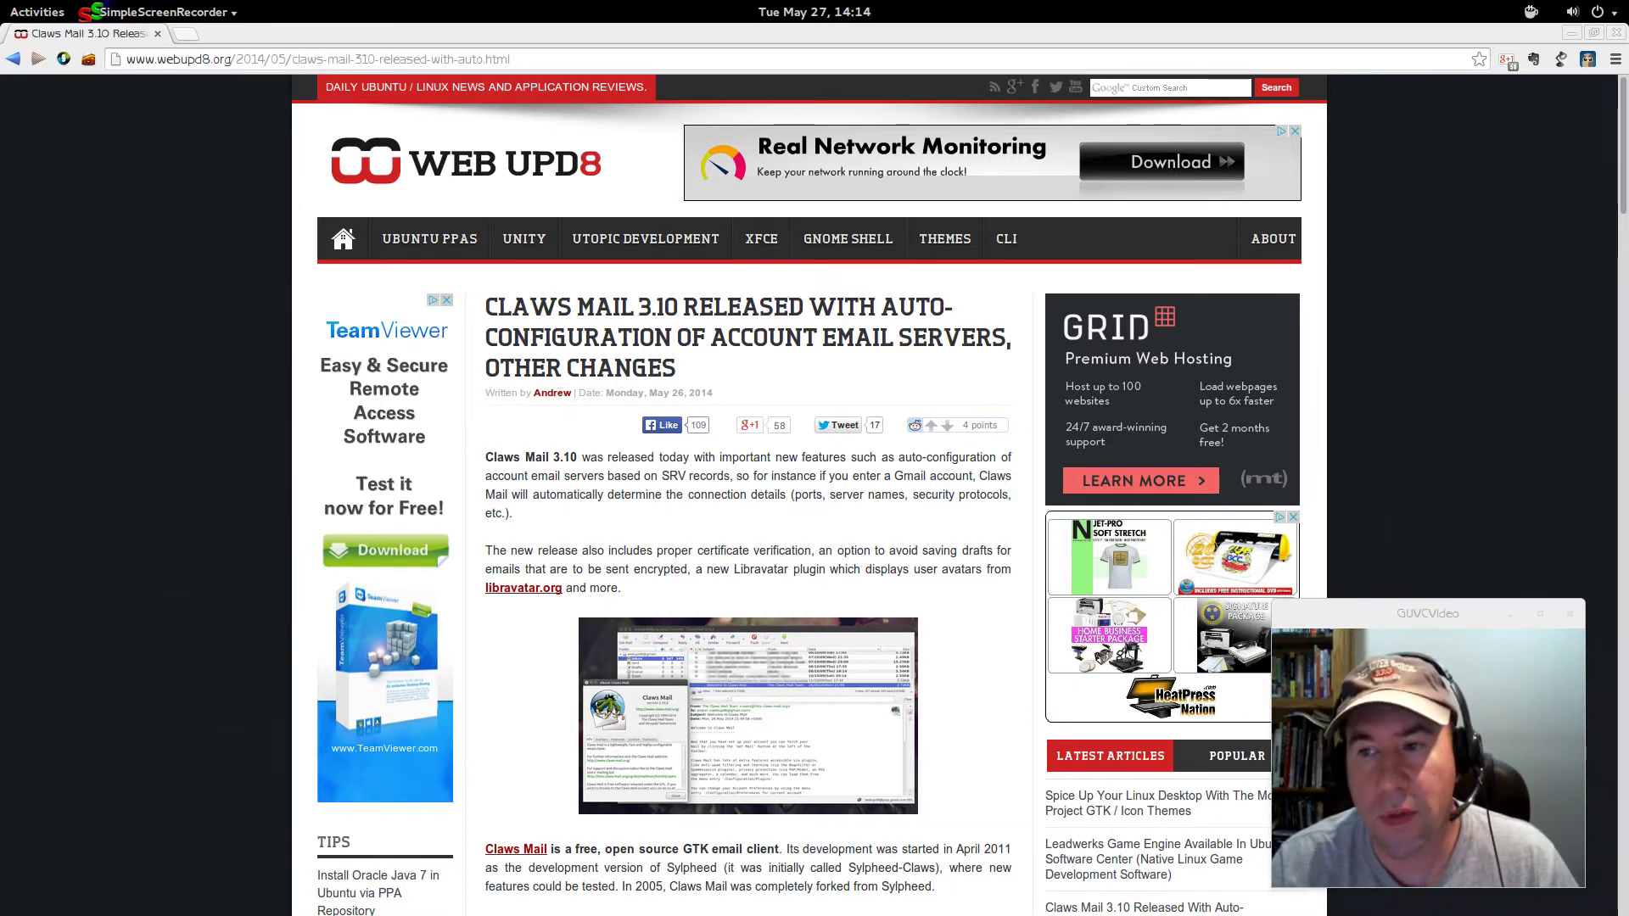
- Scroll the WebUpd8 article past What's new to the Install Claws Mail 3.10 in Ubuntu section
left_click_drag(1622, 175, 1609, 285)
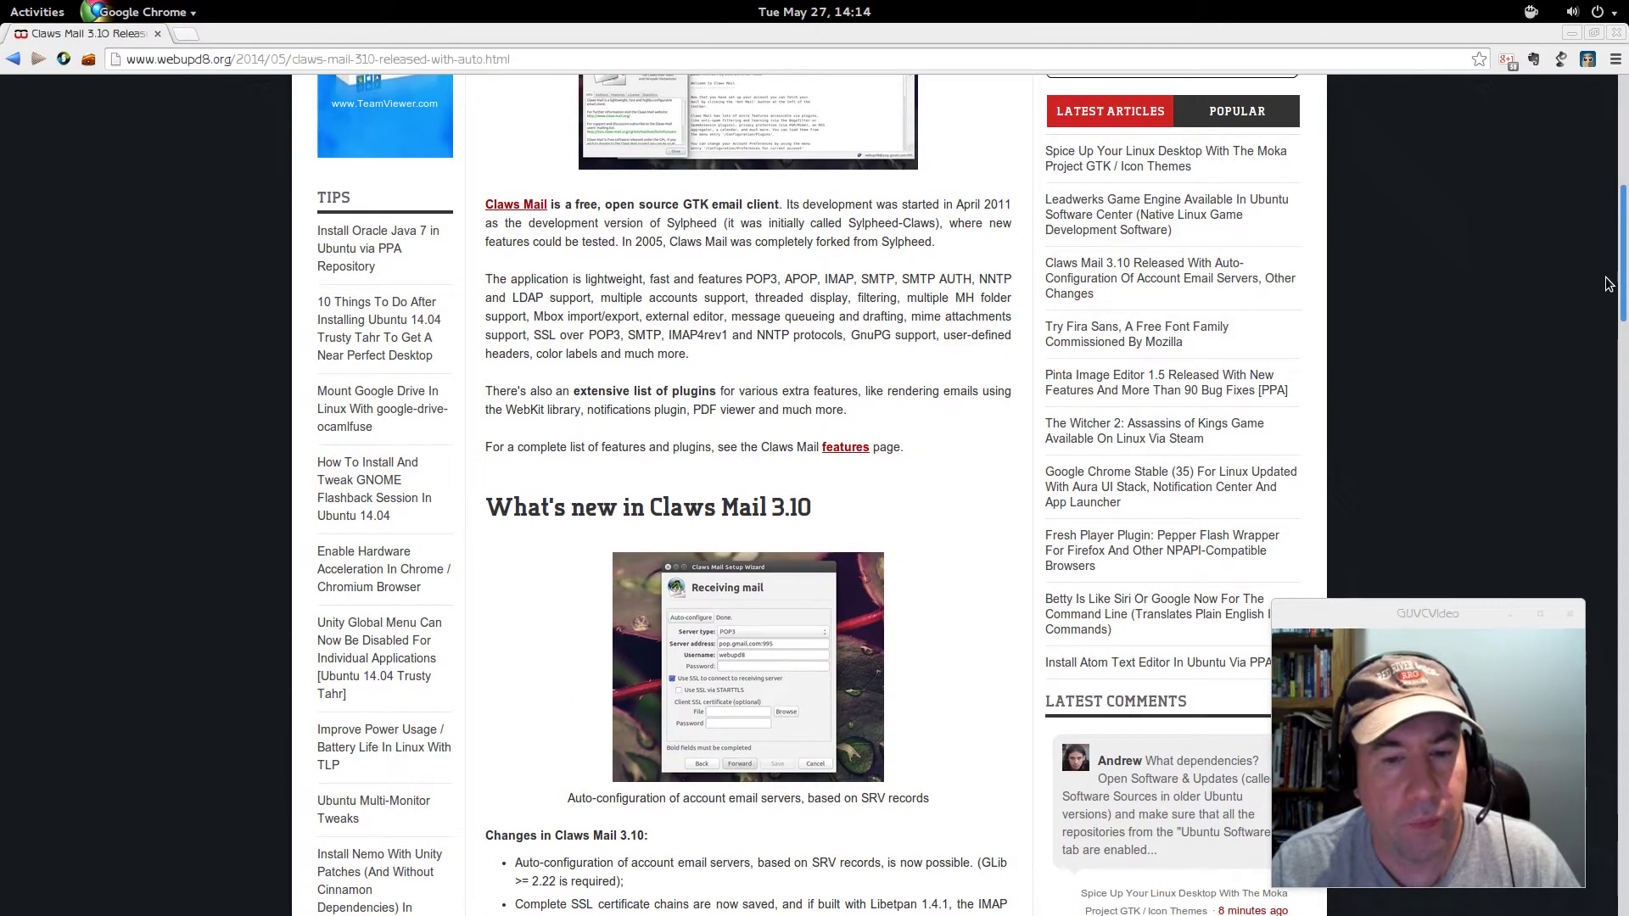
scroll(1610, 314, "down", 3)
scroll(1609, 334, "down", 6)
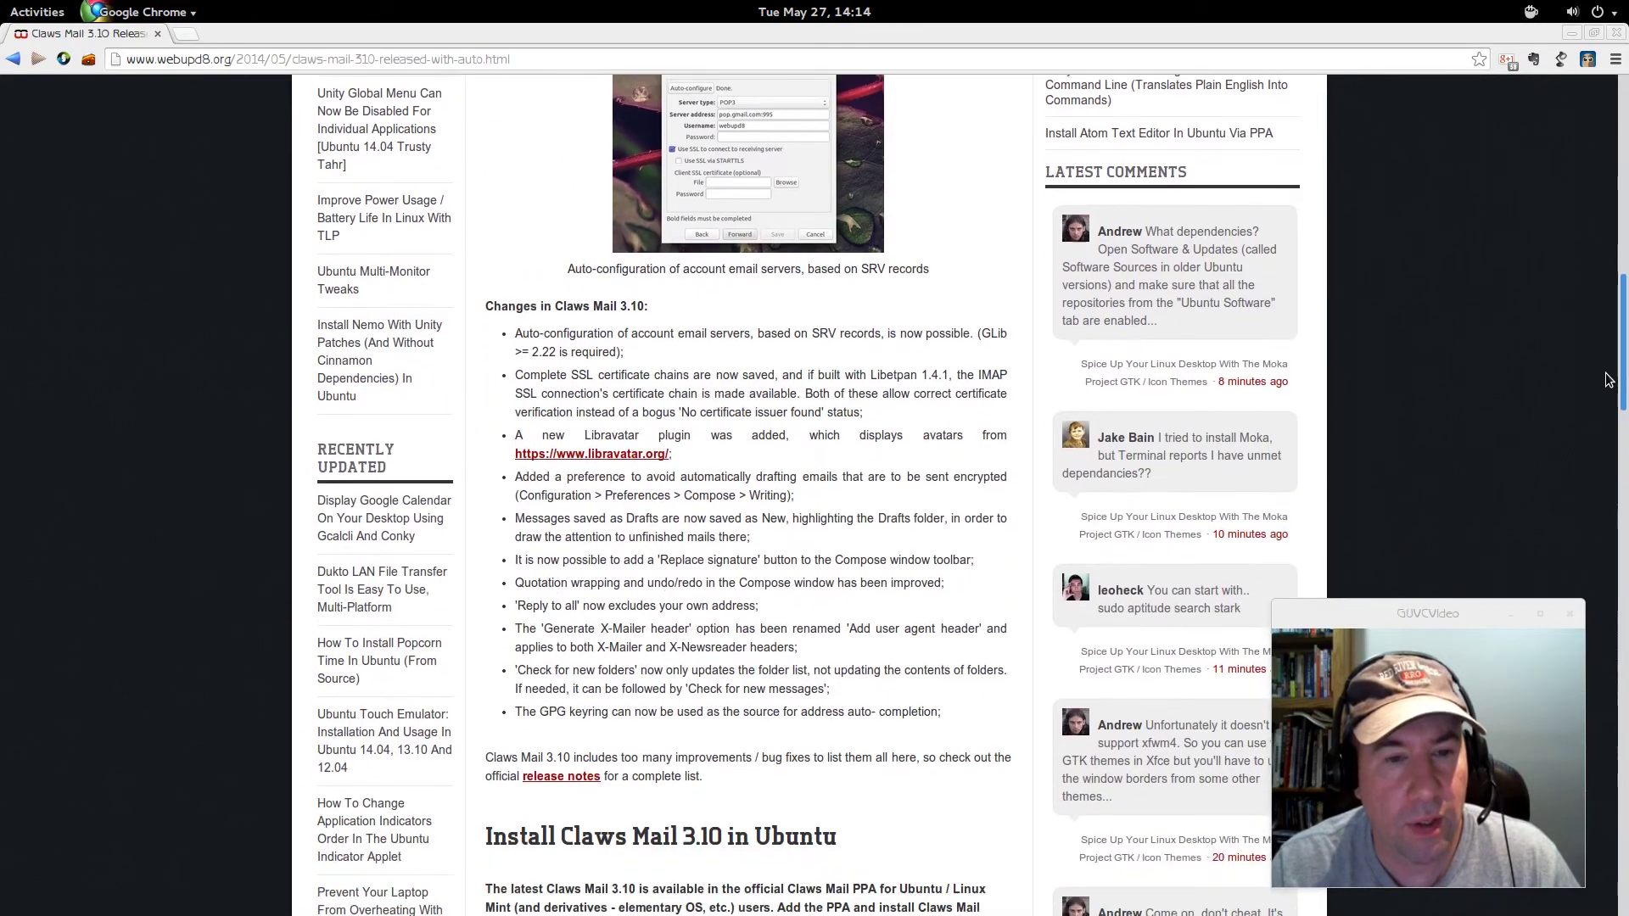
scroll(1609, 399, "down", 6)
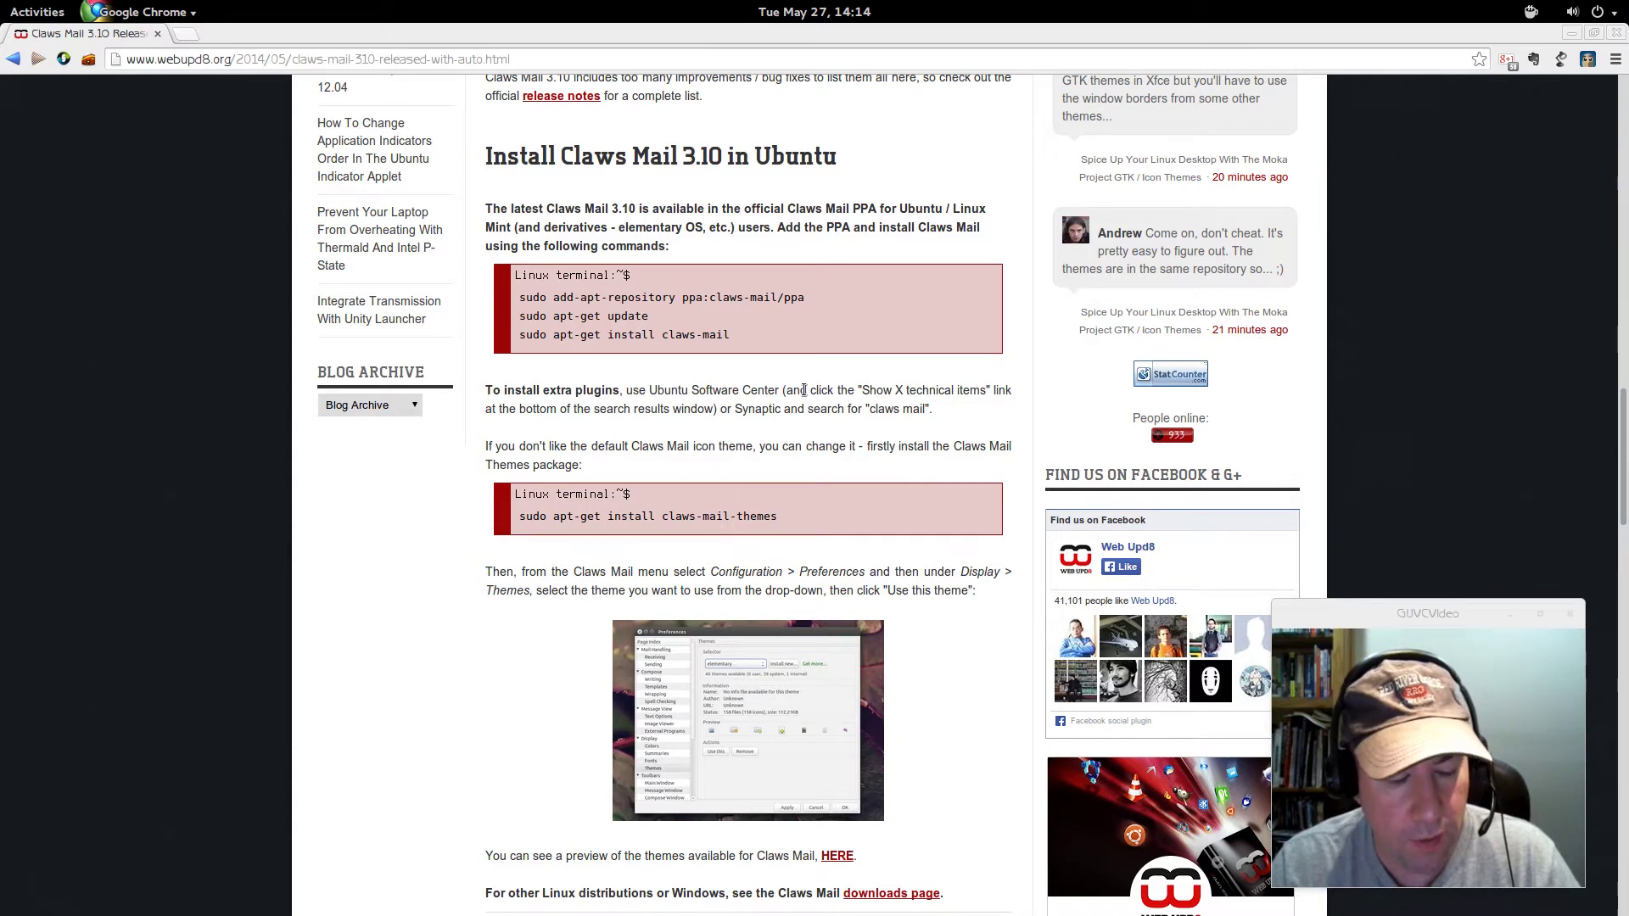
- Launch Synaptic Package Manager from the Activities search and authenticate with the password
key("super")
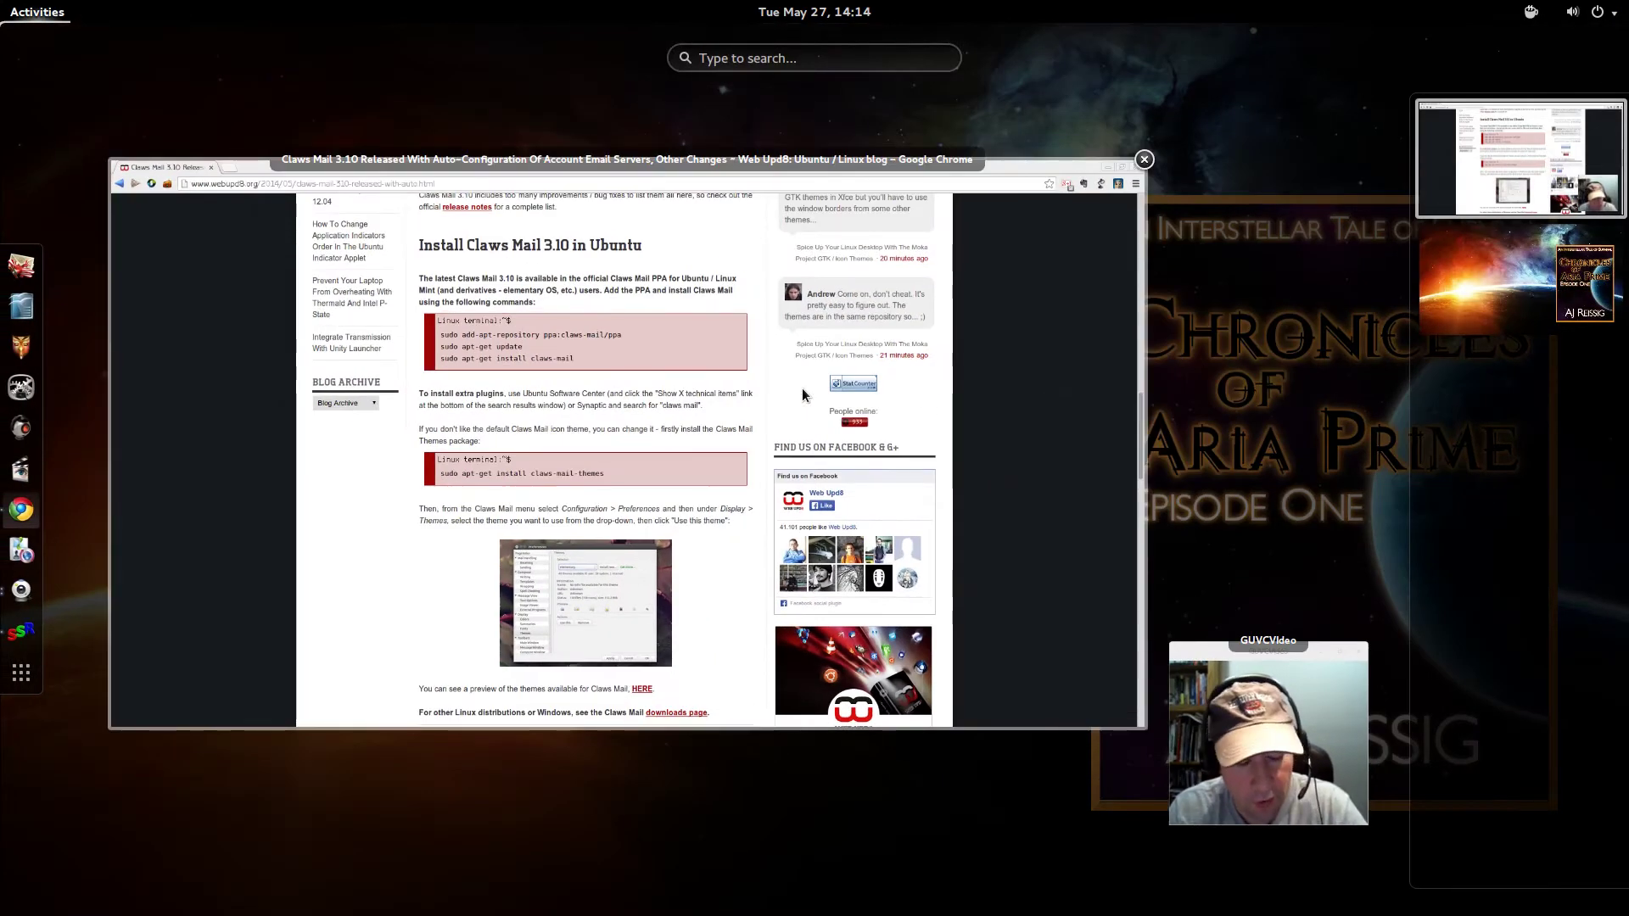
type("syna")
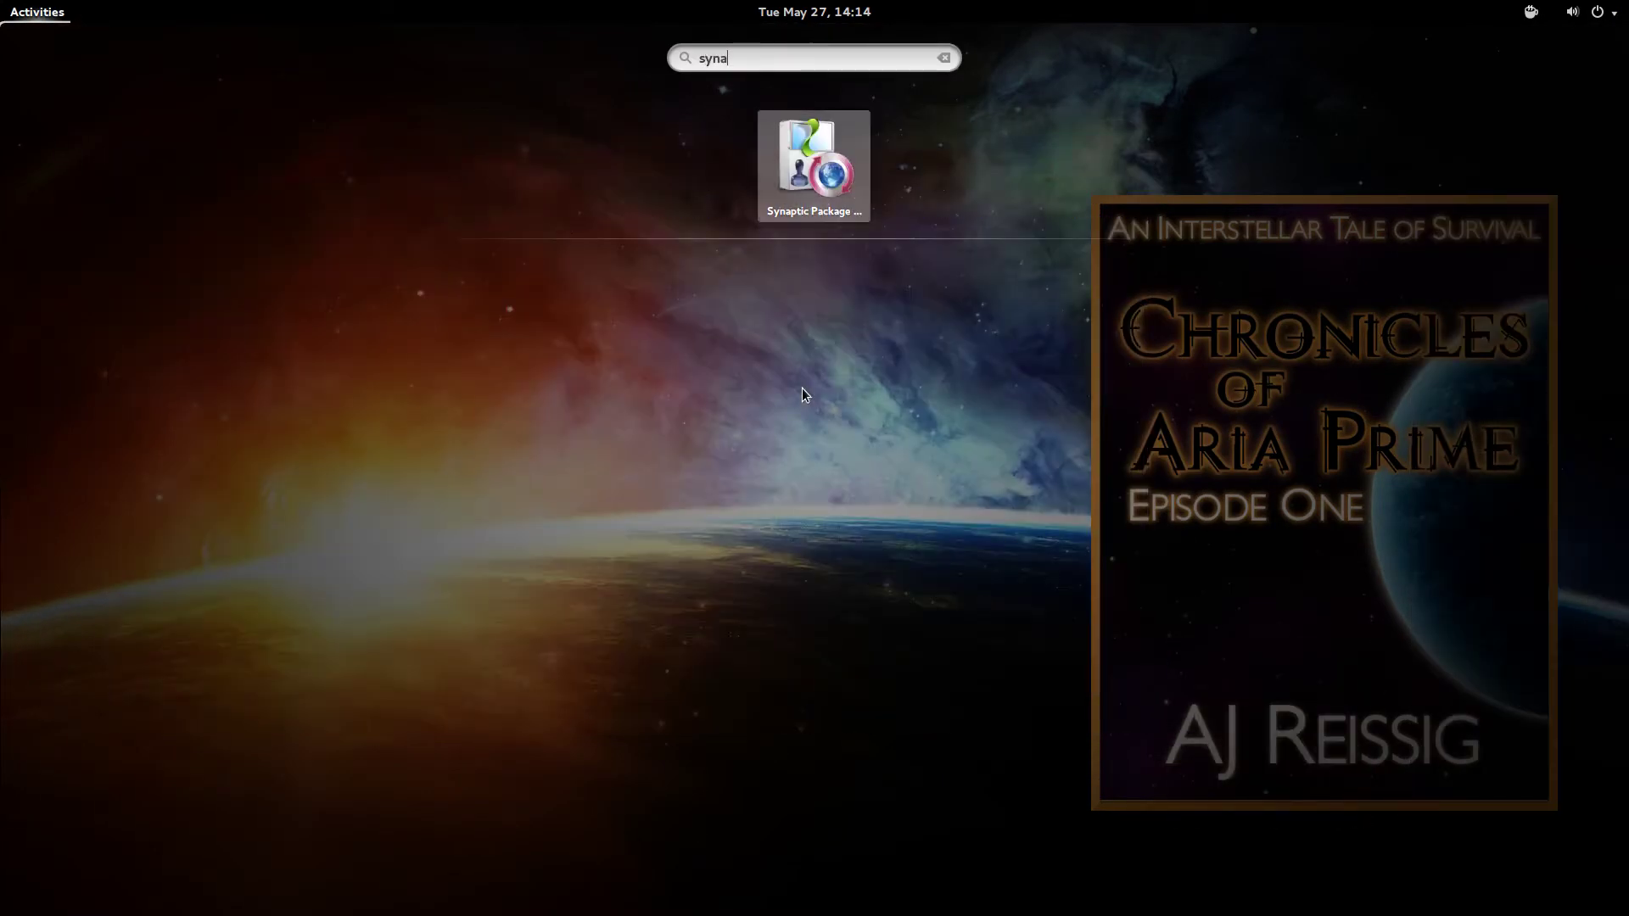
key("Return")
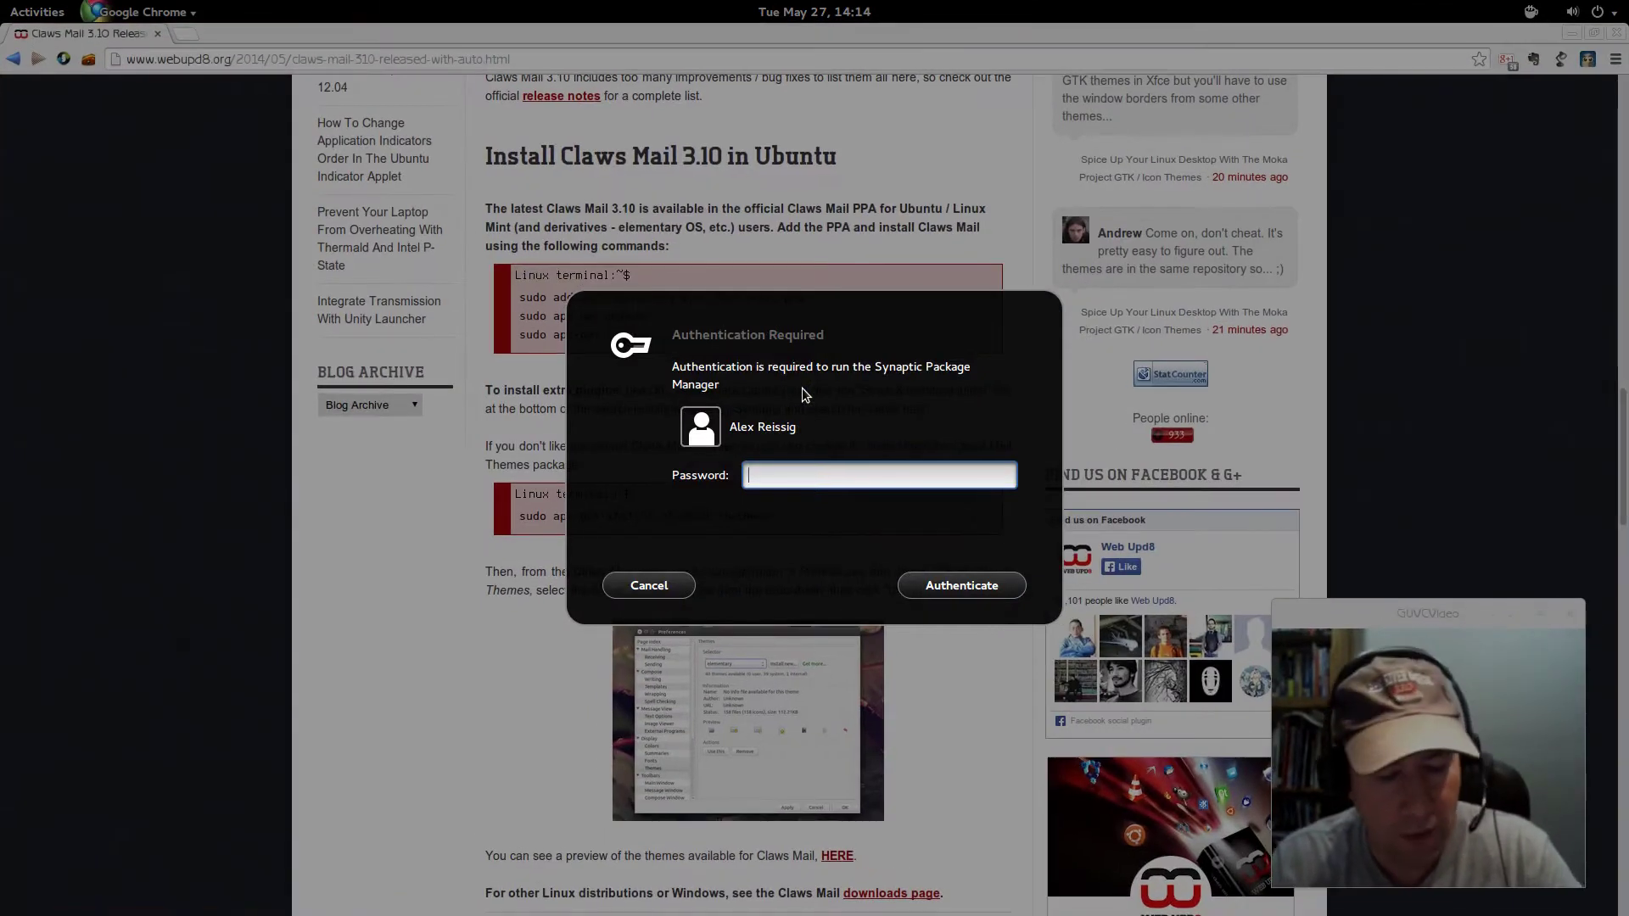
type("******")
key("Return")
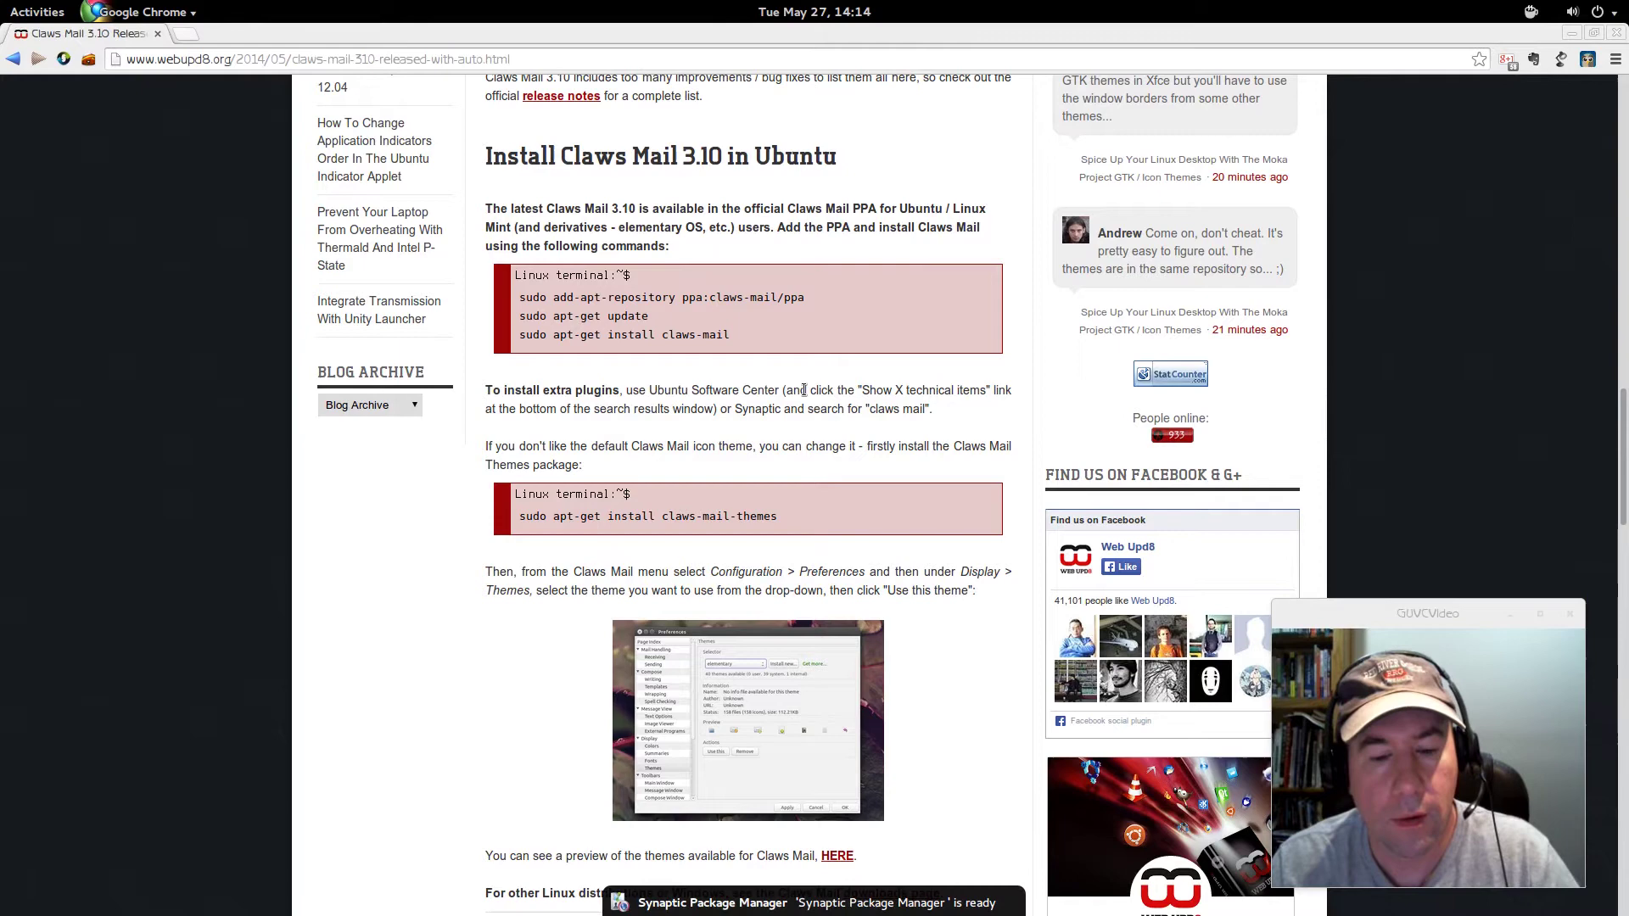
left_click(754, 906)
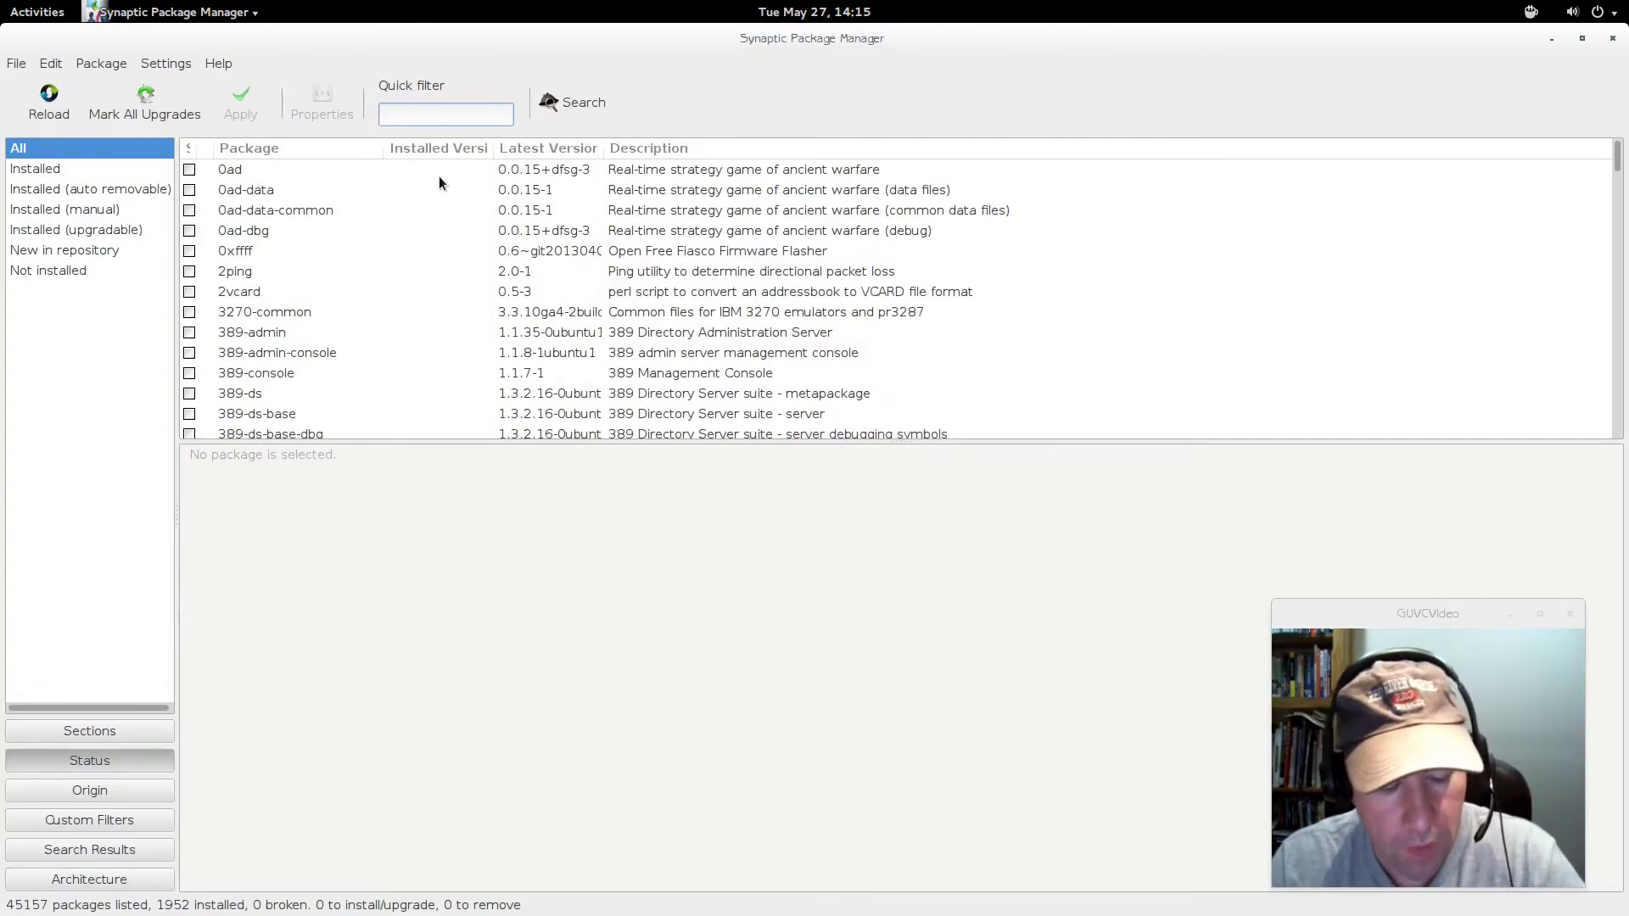
- Filter the package list by 'claws-mail' and browse the 37 matching packages
type("claws")
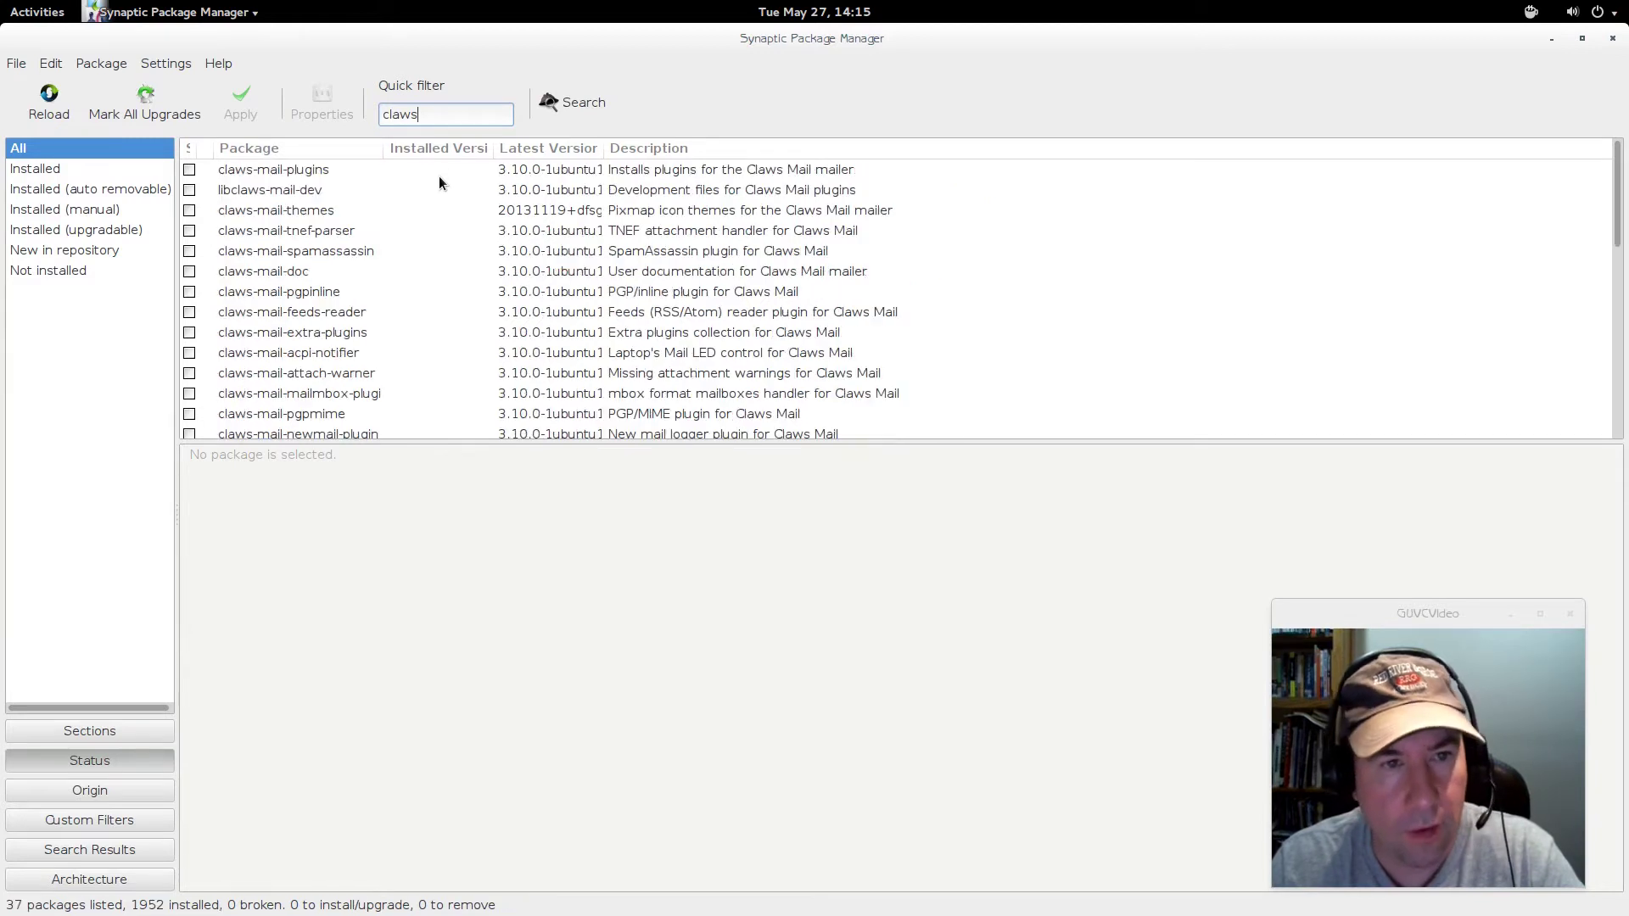
type("-mai")
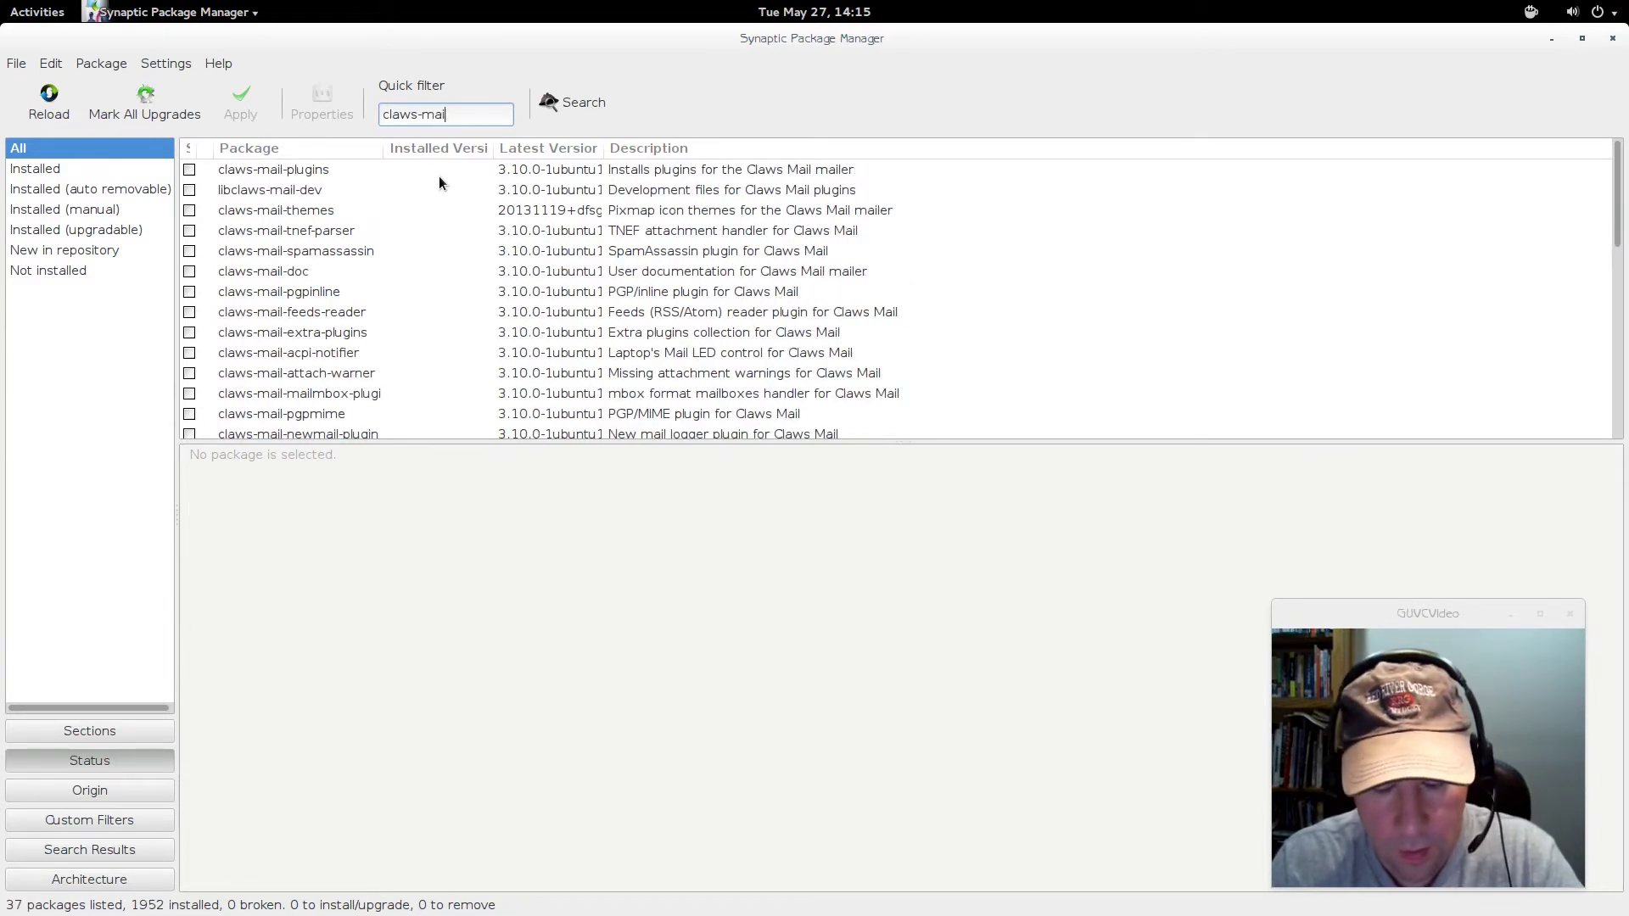
type("l")
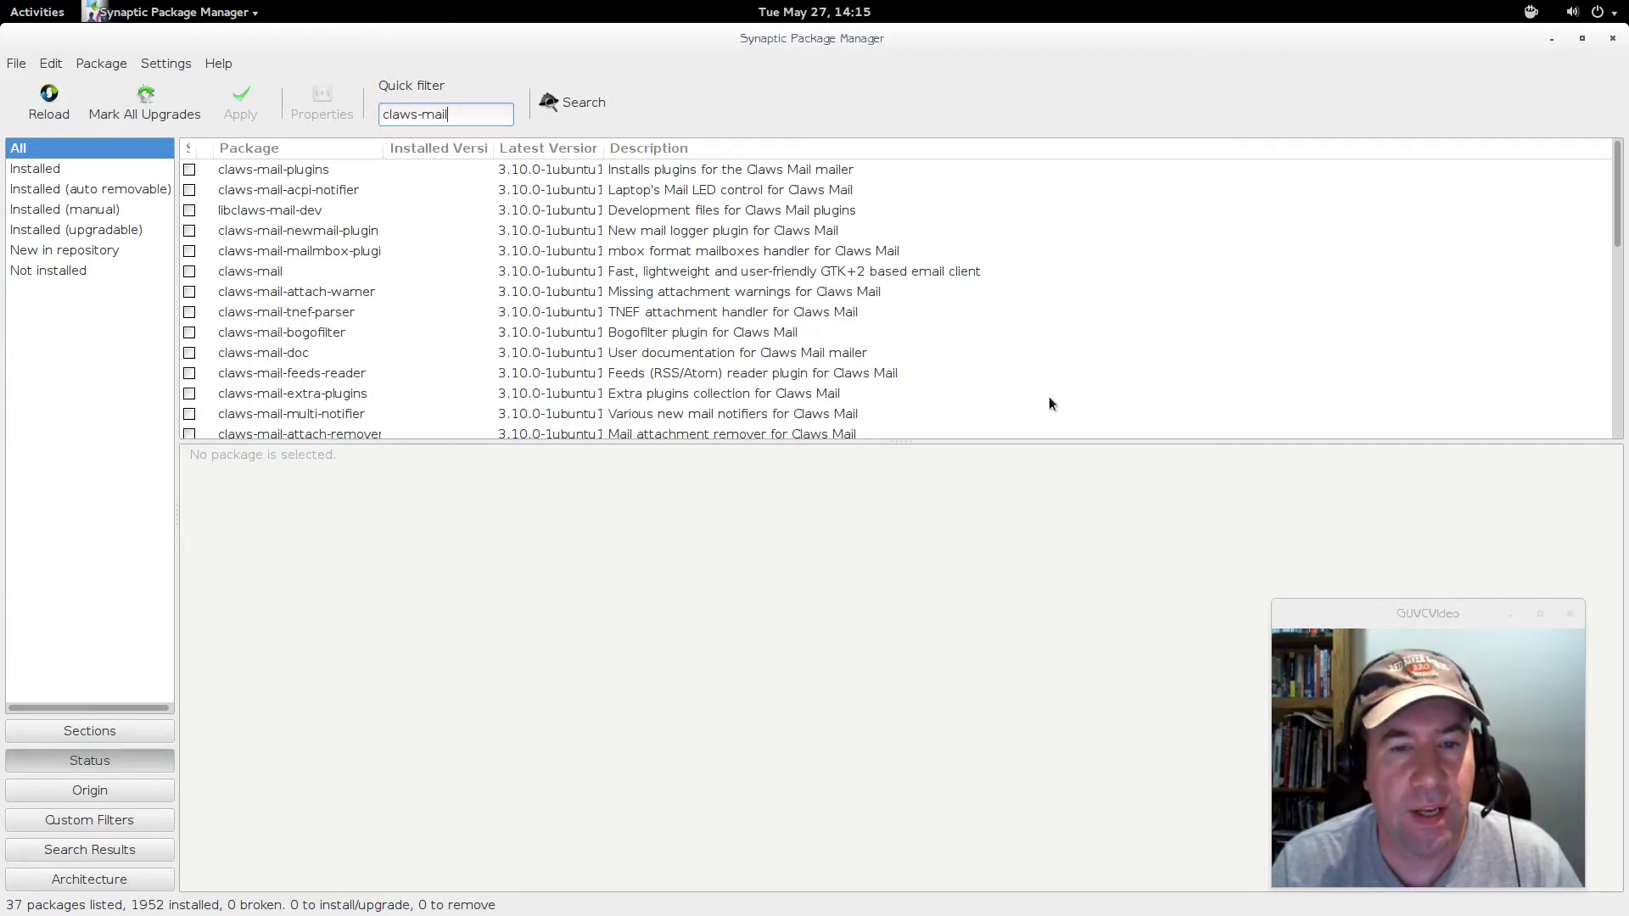
scroll(1268, 245, "down", 4)
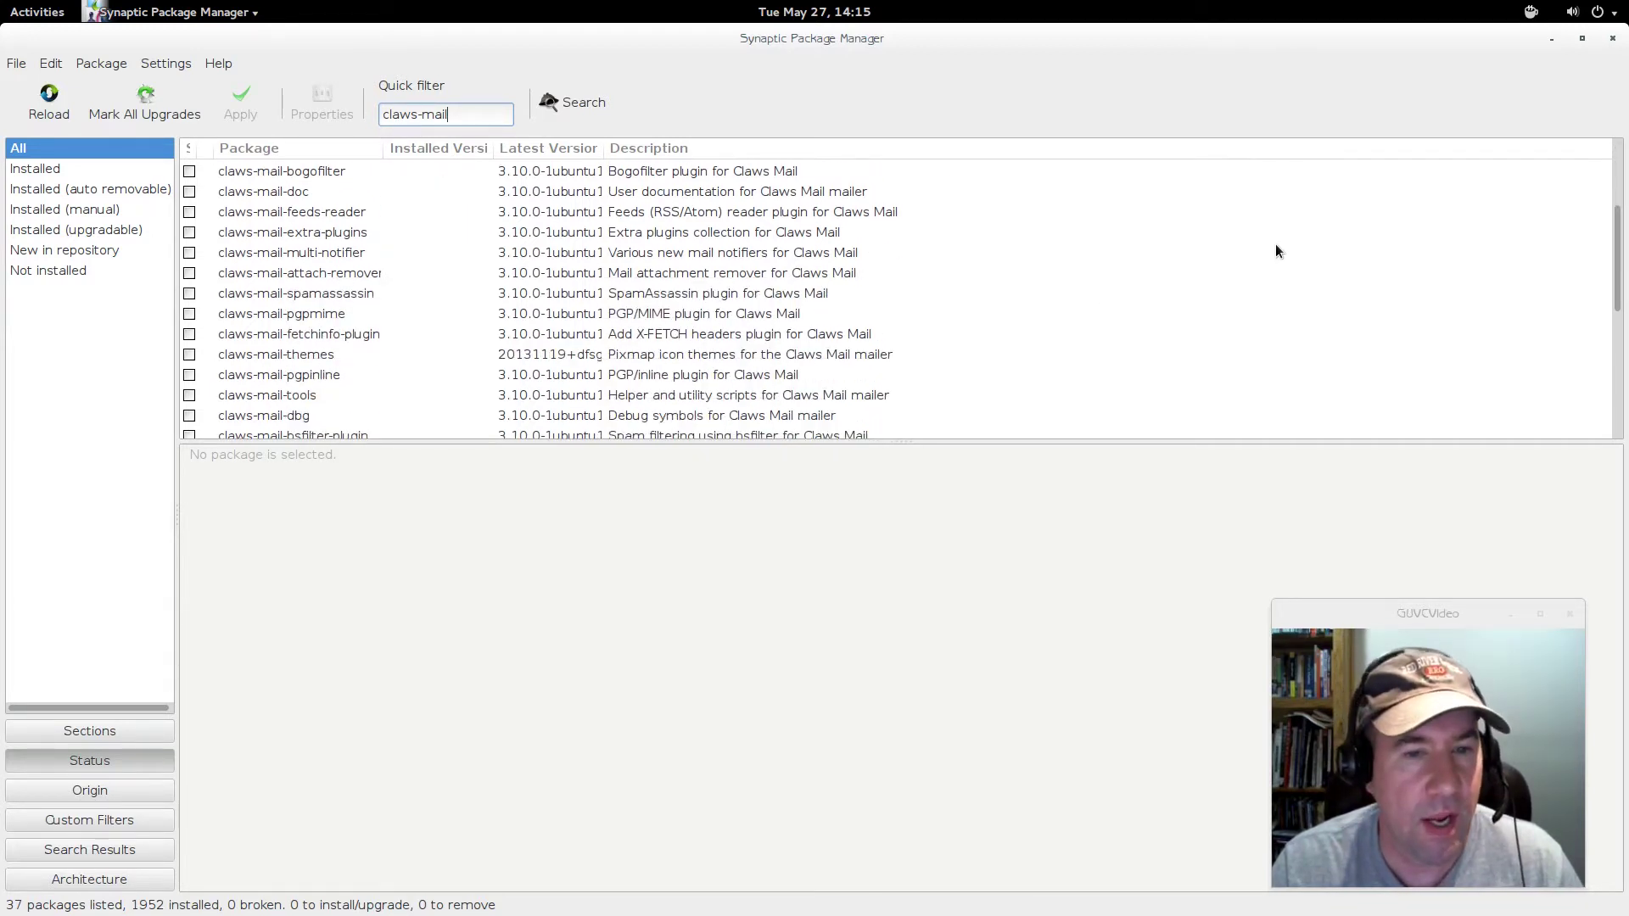
scroll(1276, 251, "down", 8)
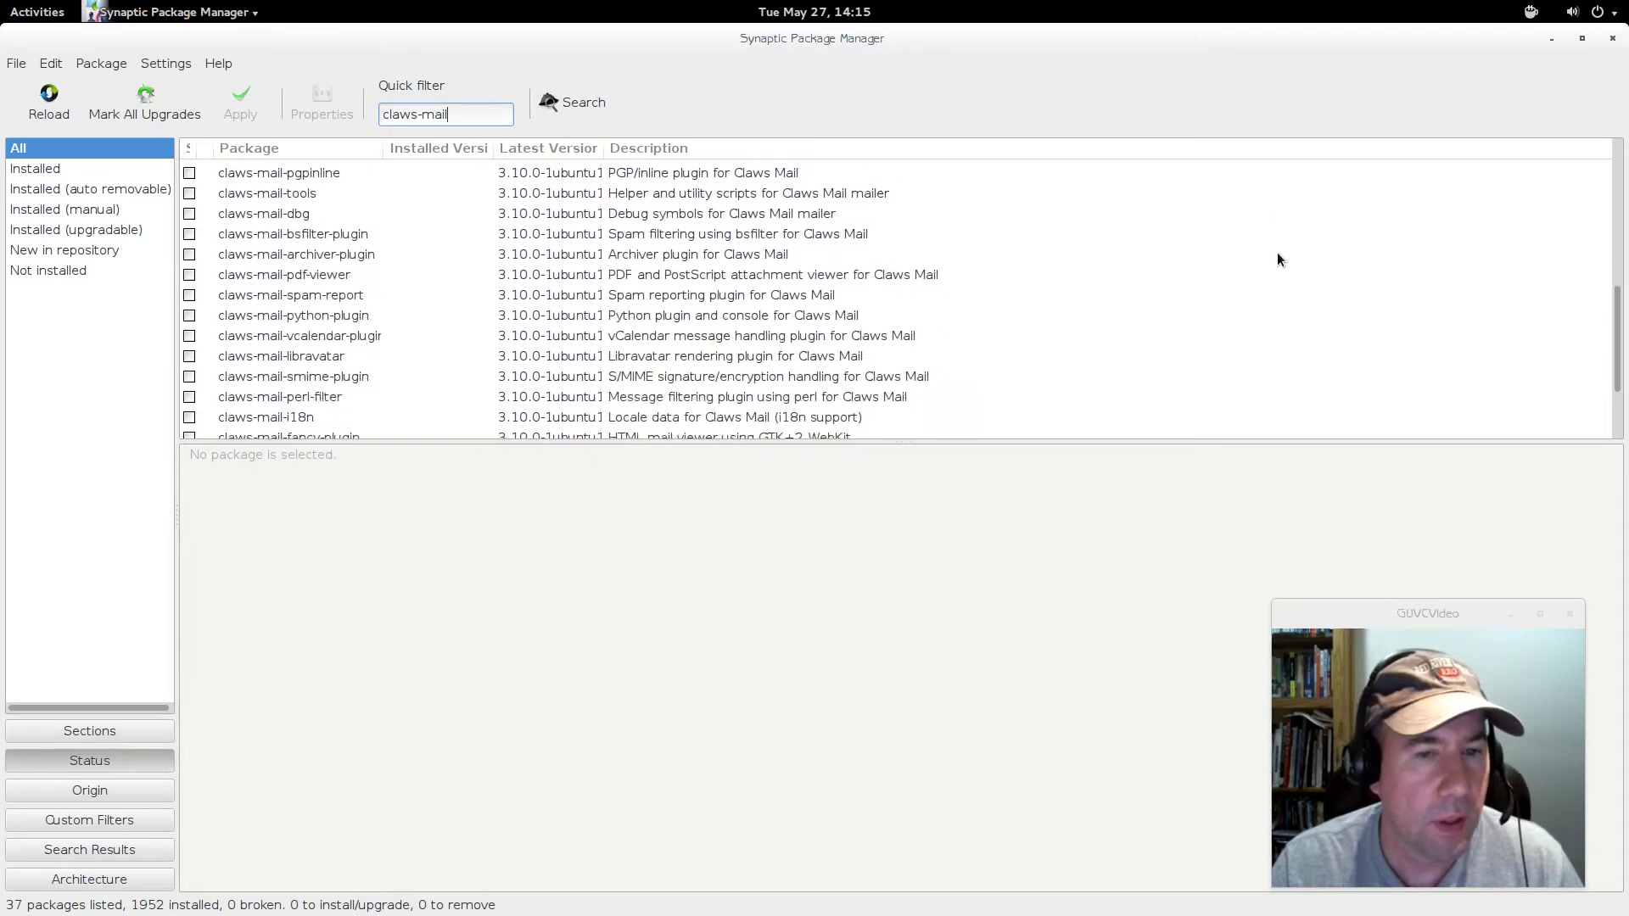
scroll(1278, 253, "down", 1)
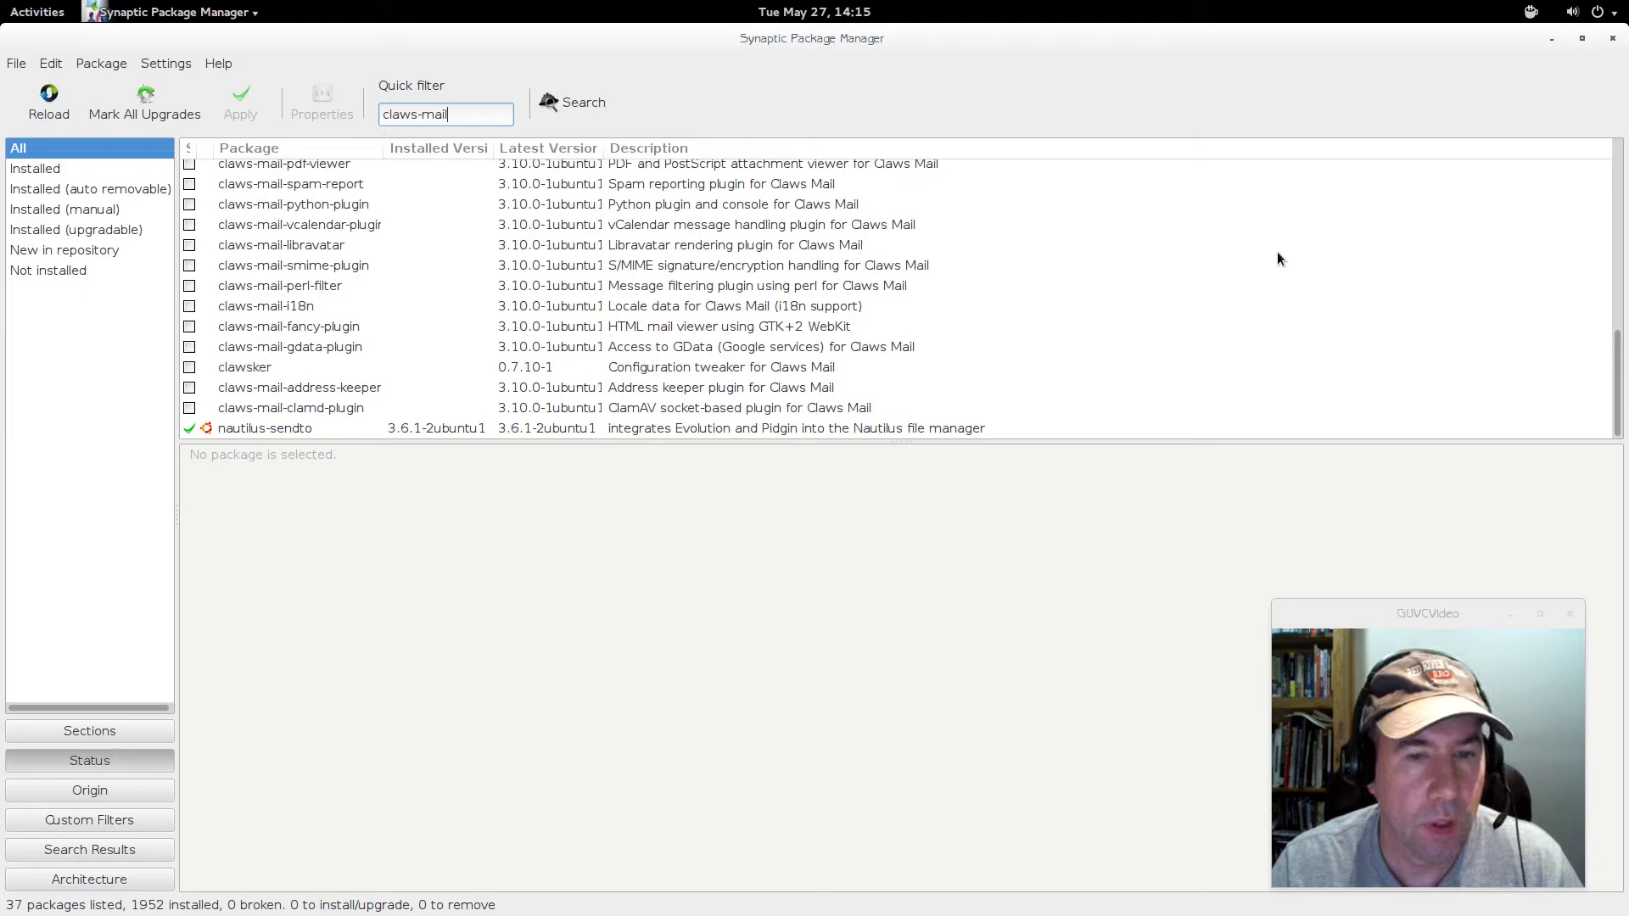
scroll(1277, 252, "up", 8)
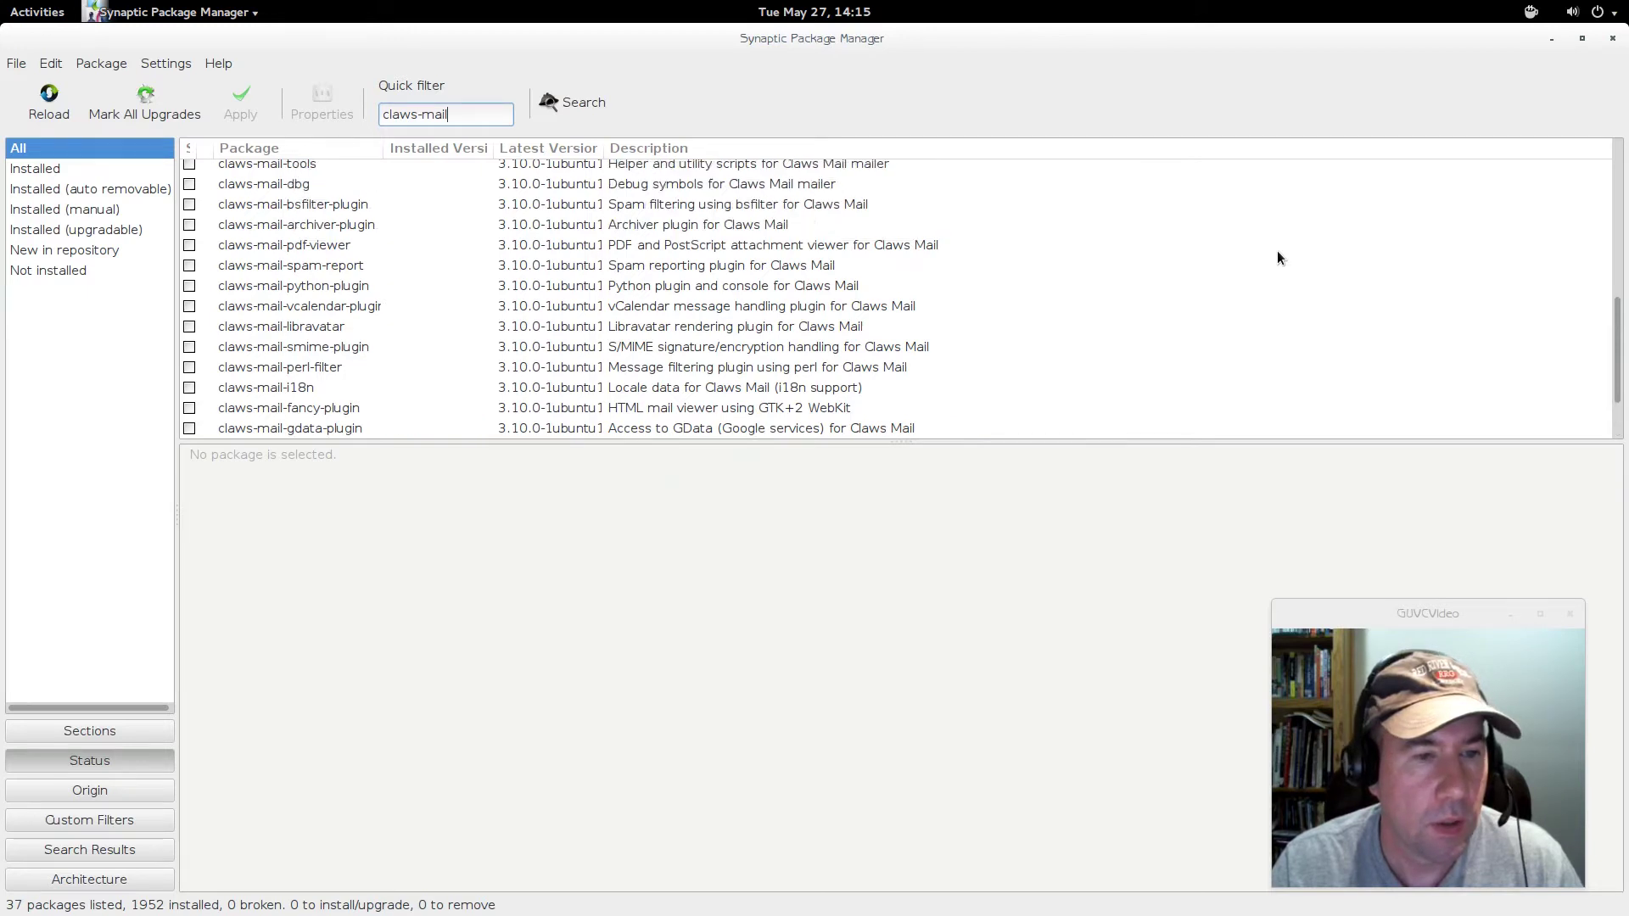
scroll(1281, 250, "down", 8)
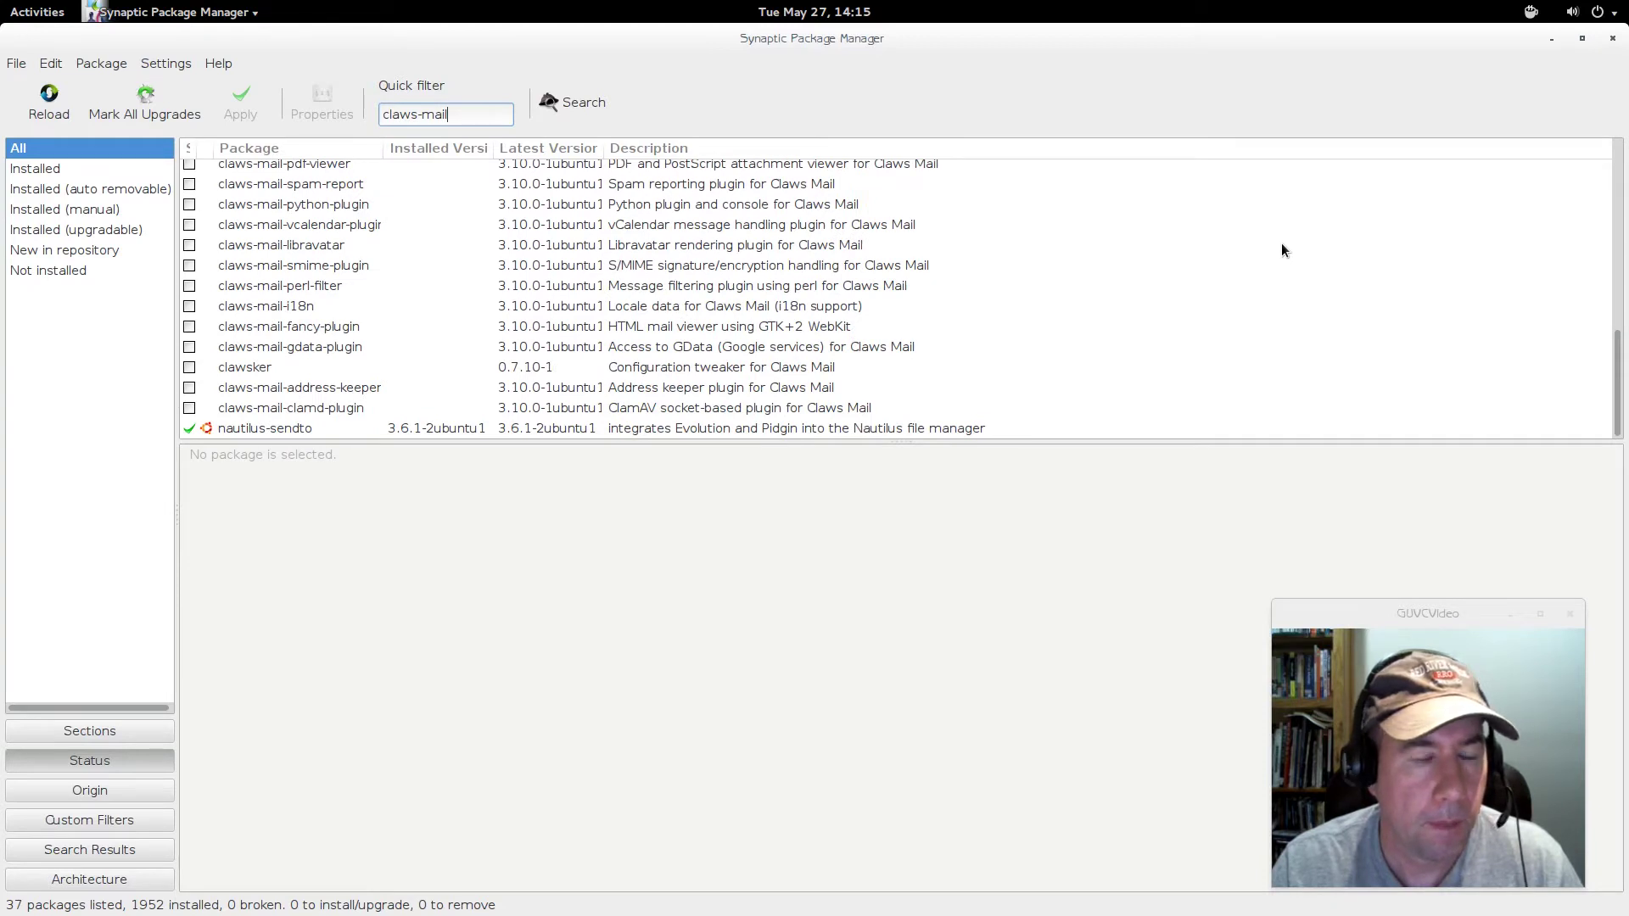
scroll(1280, 243, "up", 3)
scroll(1076, 285, "down", 3)
scroll(657, 404, "up", 2)
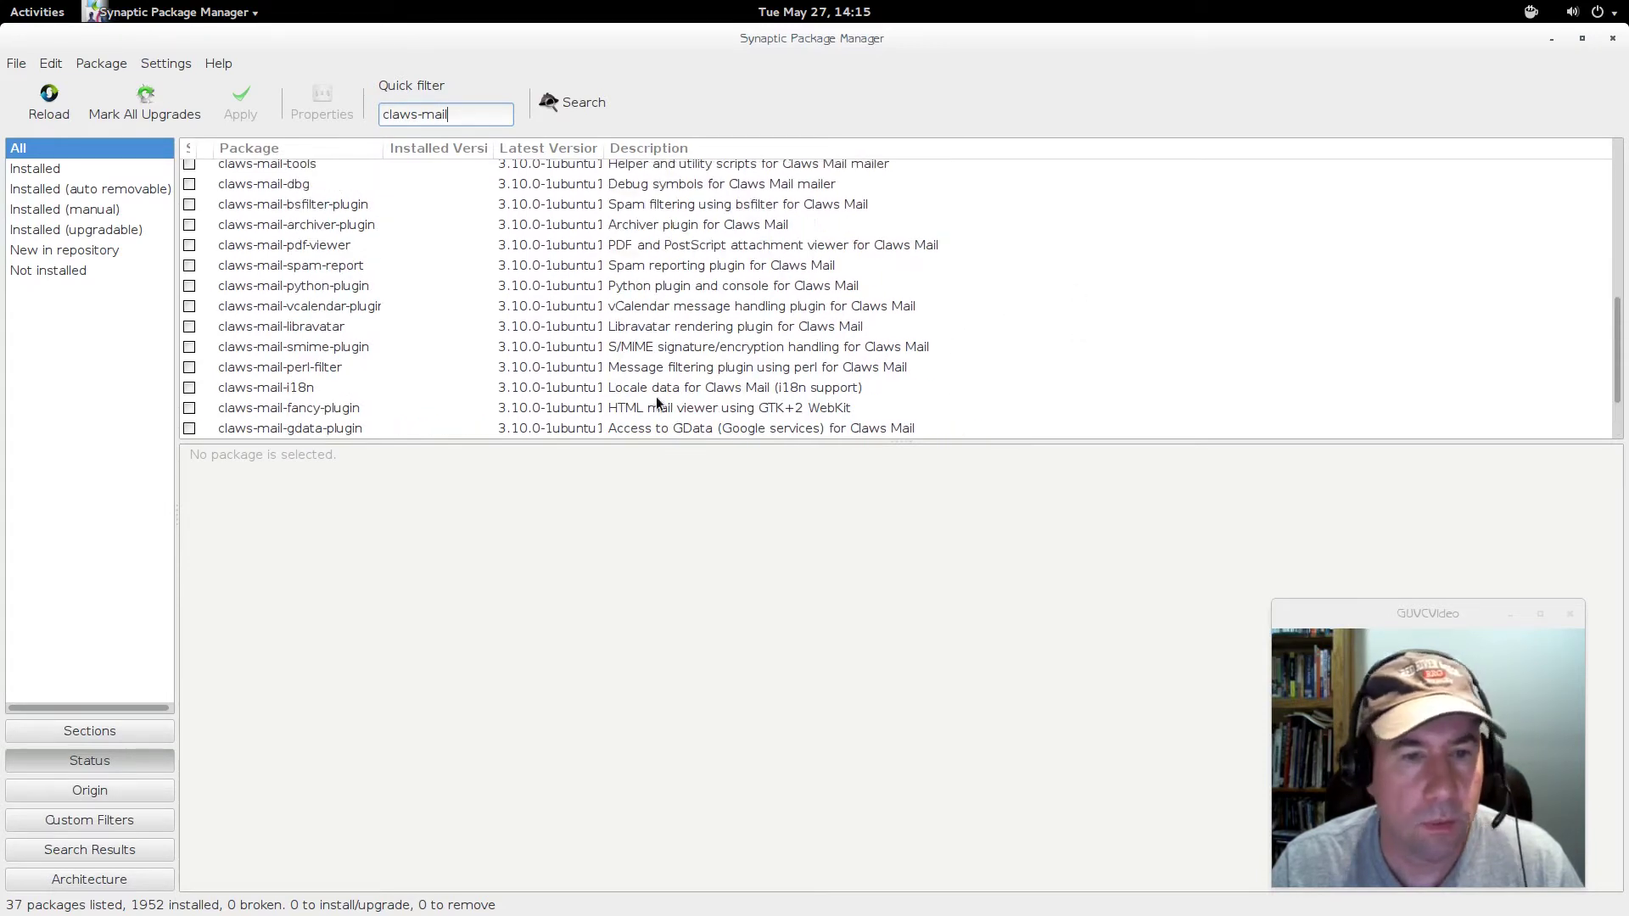
scroll(657, 404, "up", 5)
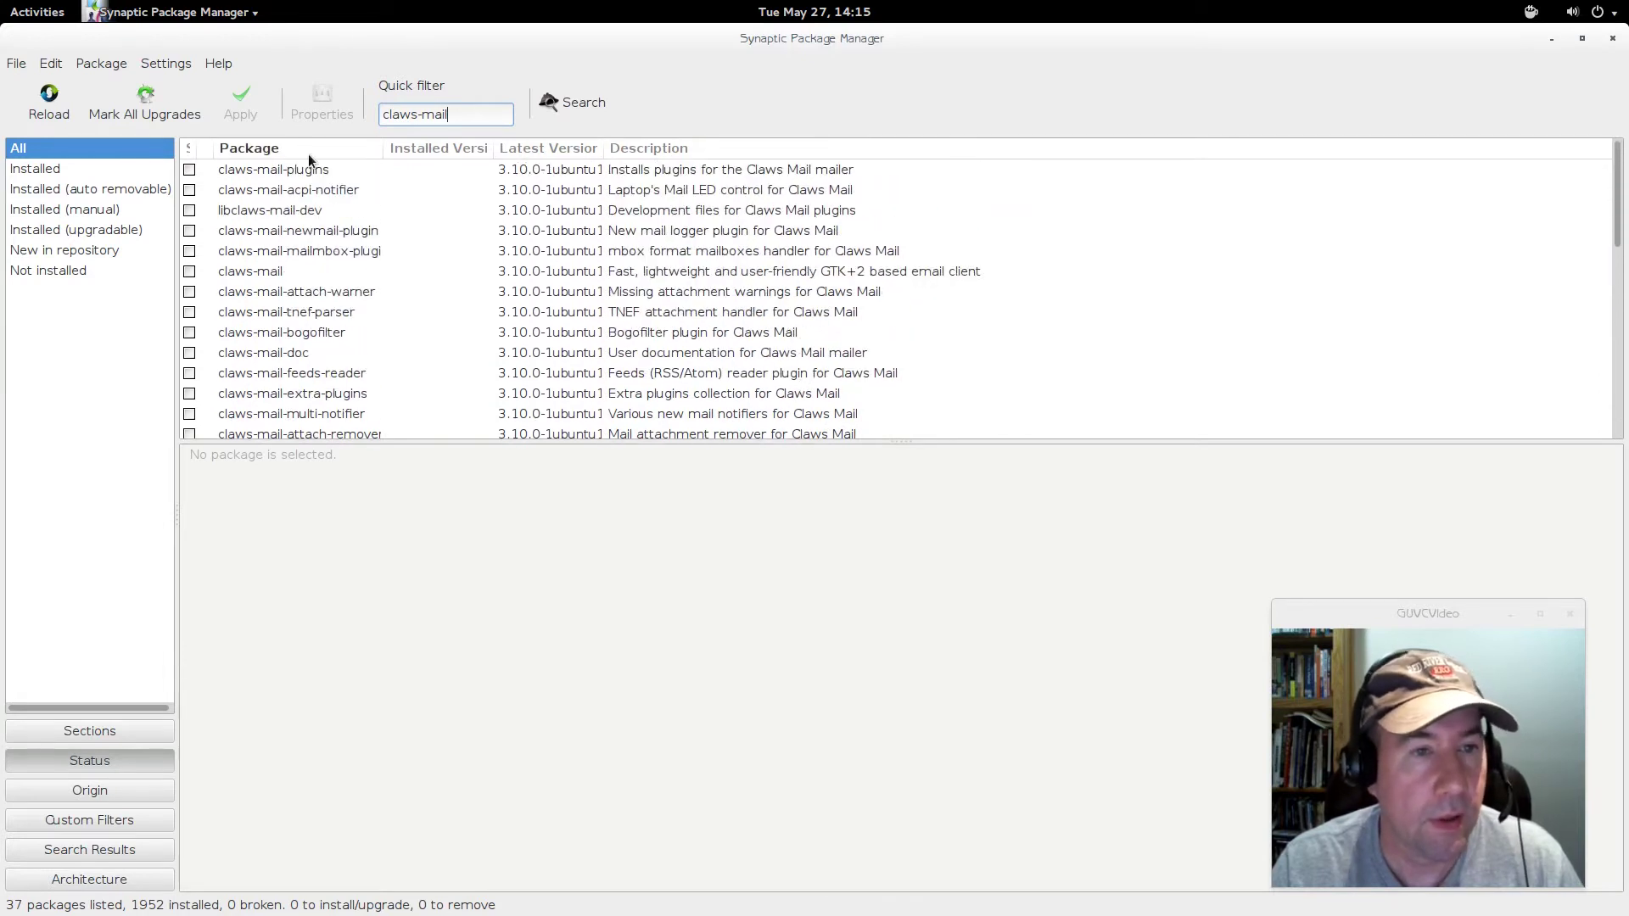
- Select the packages from claws-mail-plugins through claws-mail-clamd-plugin and mark them for installation
left_click(318, 172)
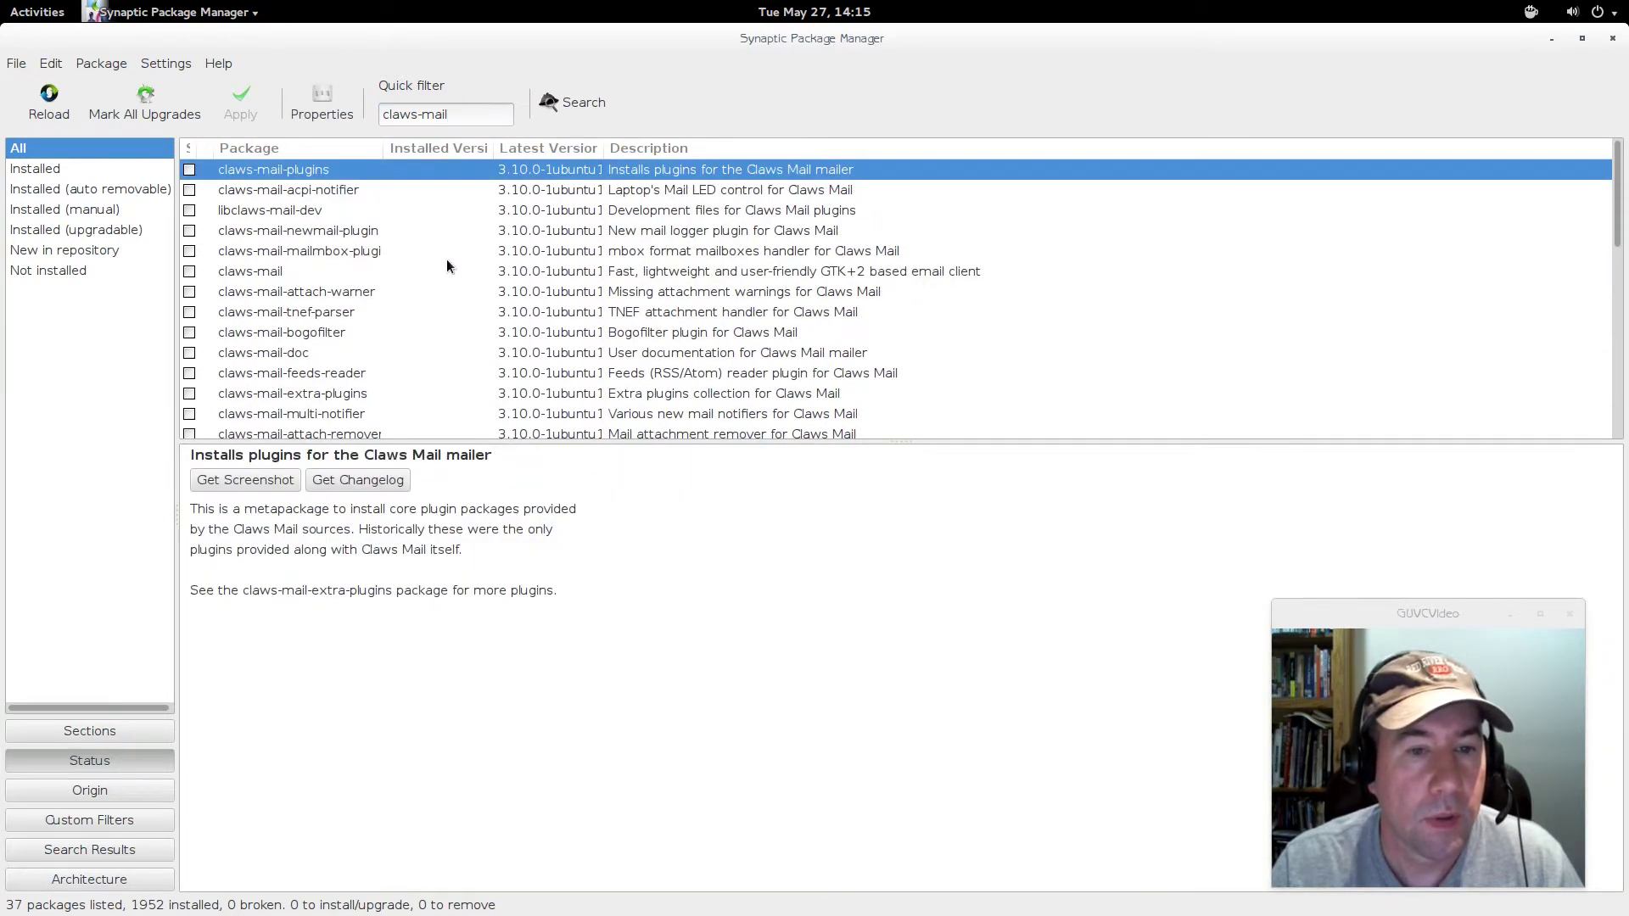
scroll(497, 291, "down", 3)
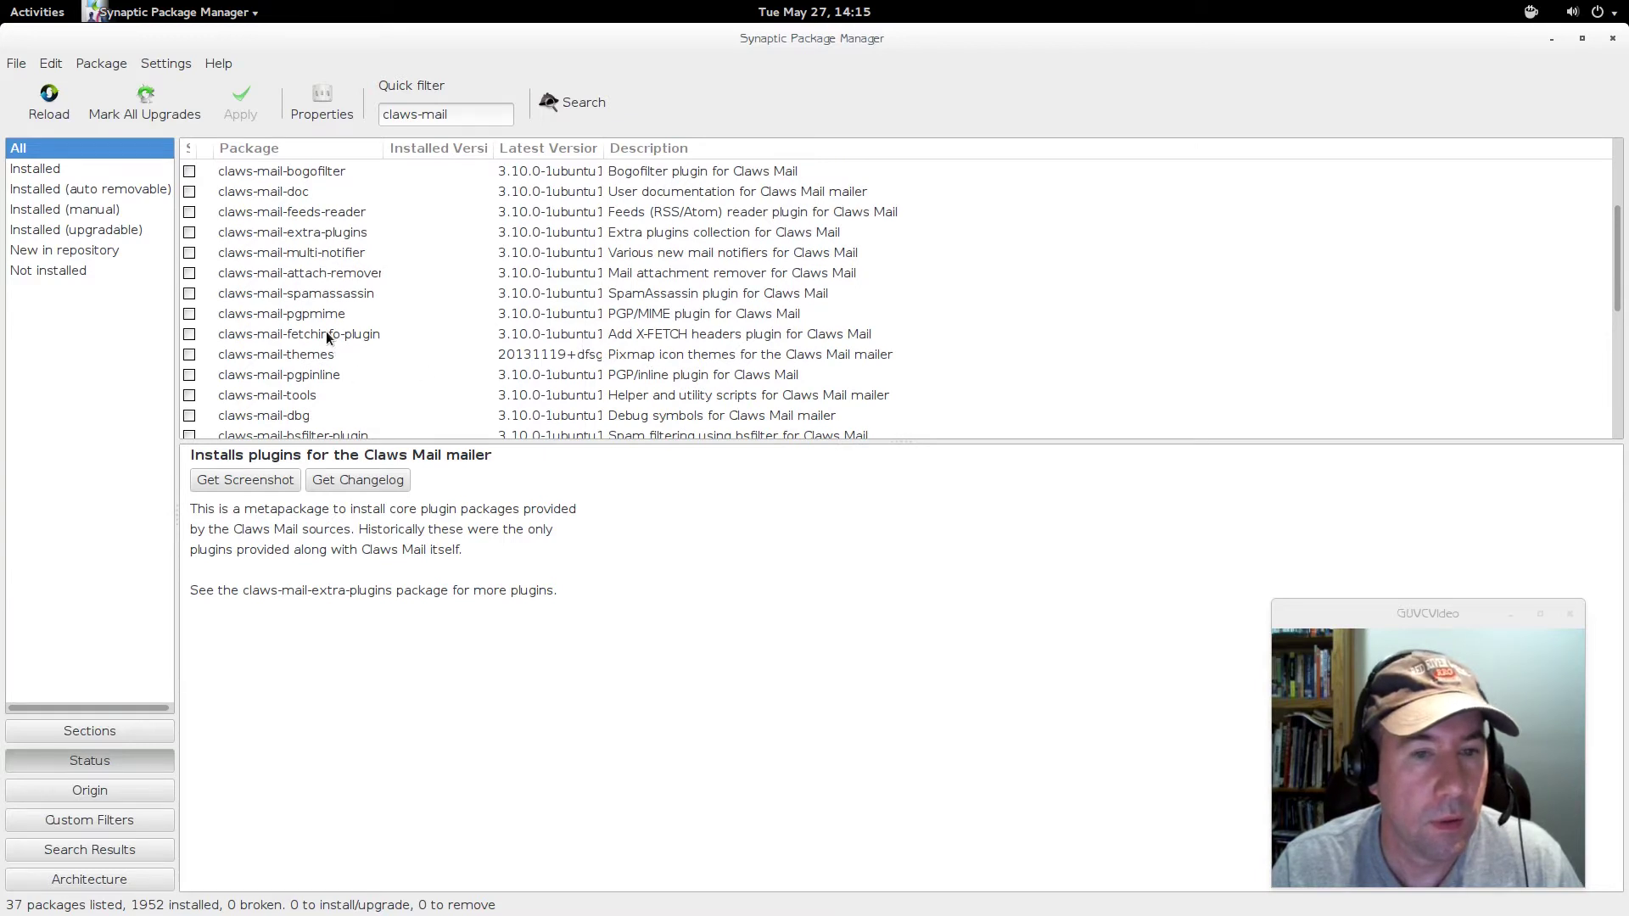
scroll(424, 355, "down", 2)
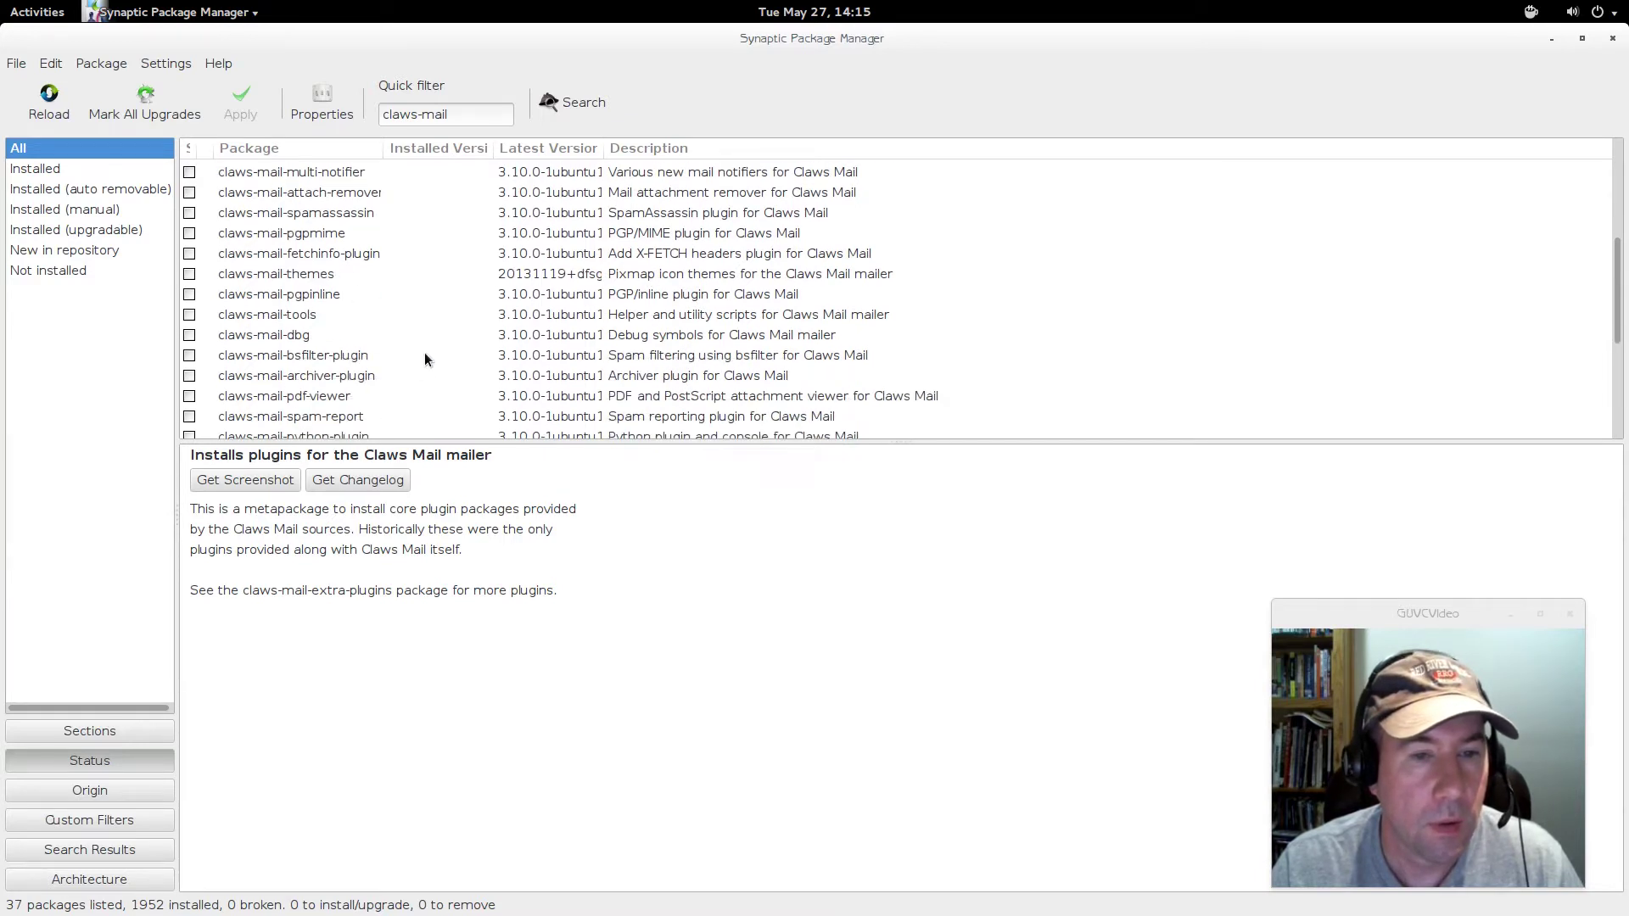
scroll(639, 343, "down", 1)
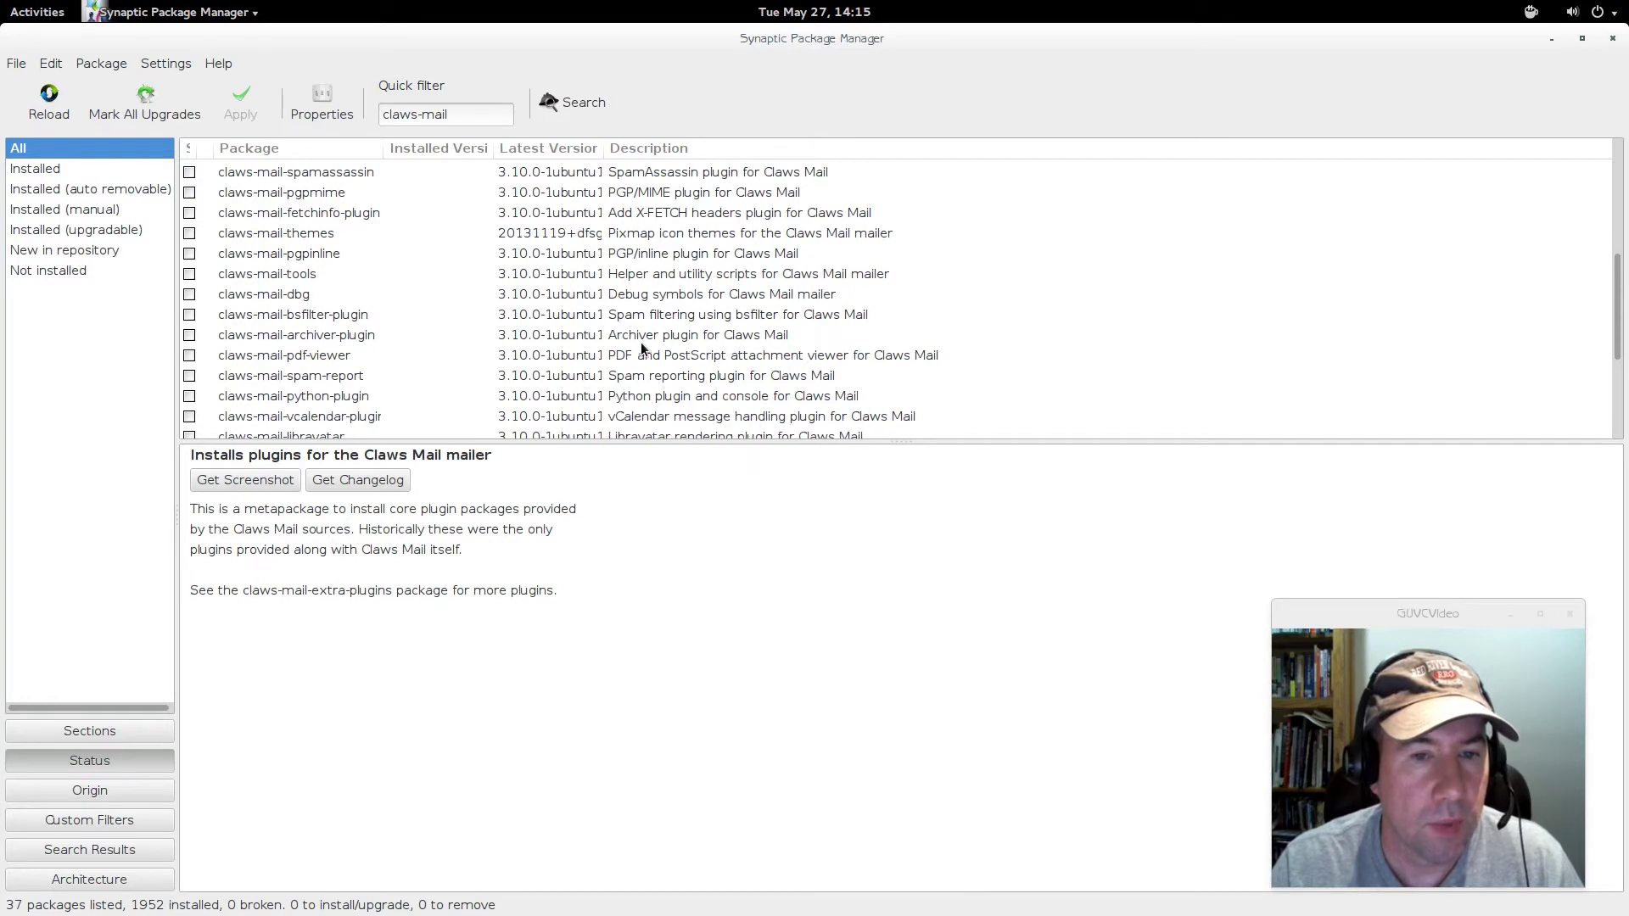
scroll(640, 342, "down", 1)
scroll(645, 395, "down", 4)
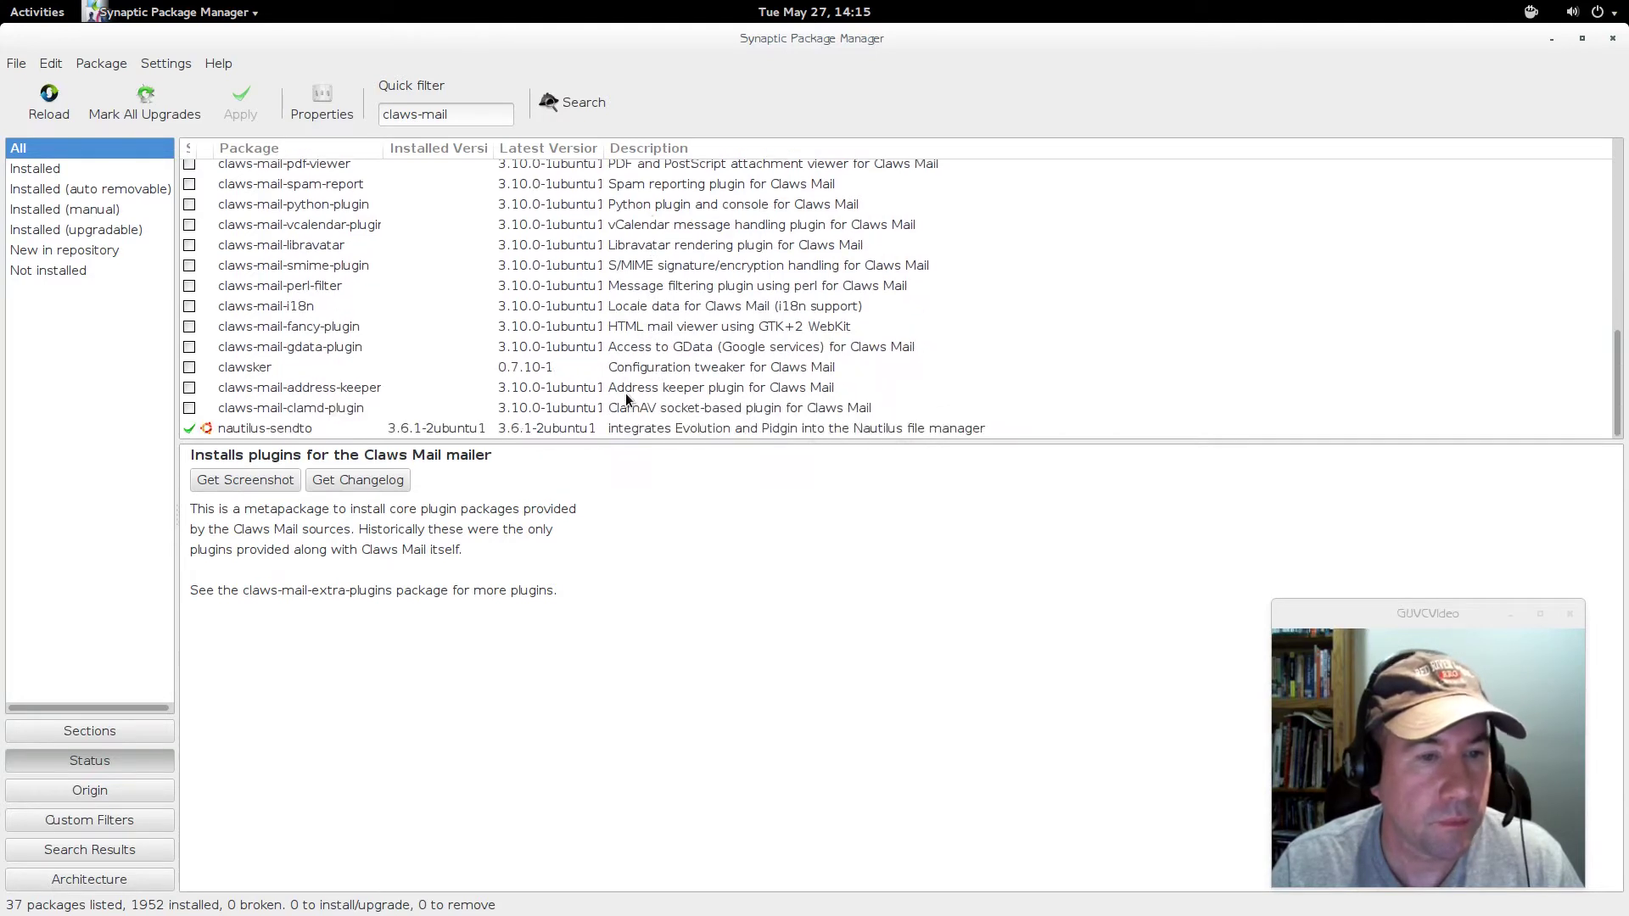
left_click(248, 410, "shift")
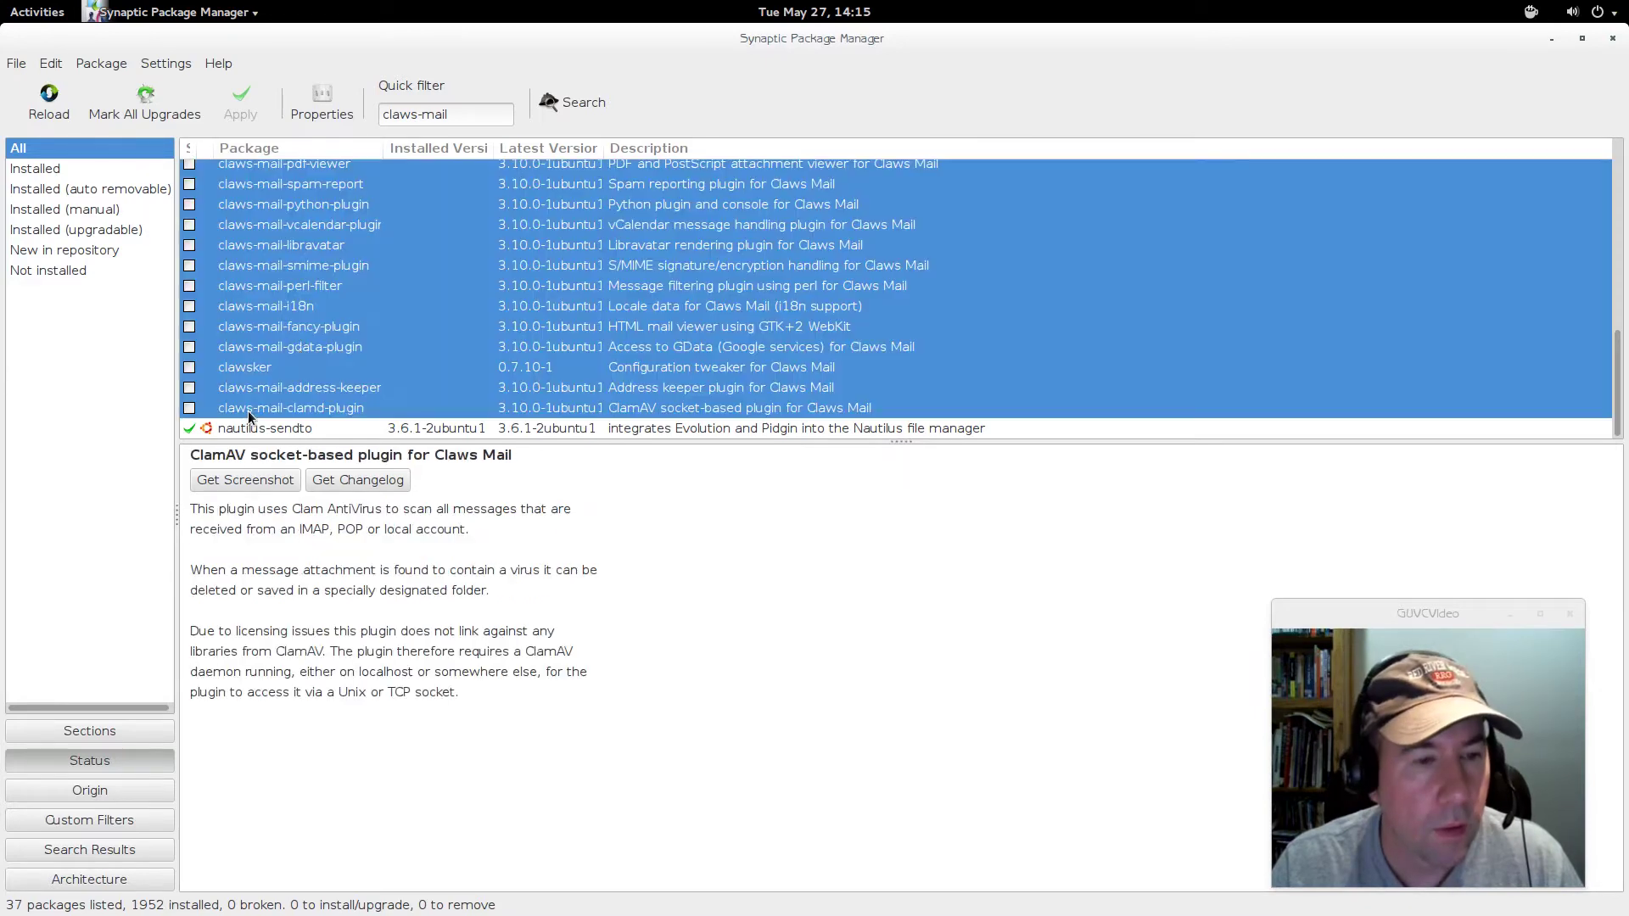
right_click(307, 349)
left_click(335, 376)
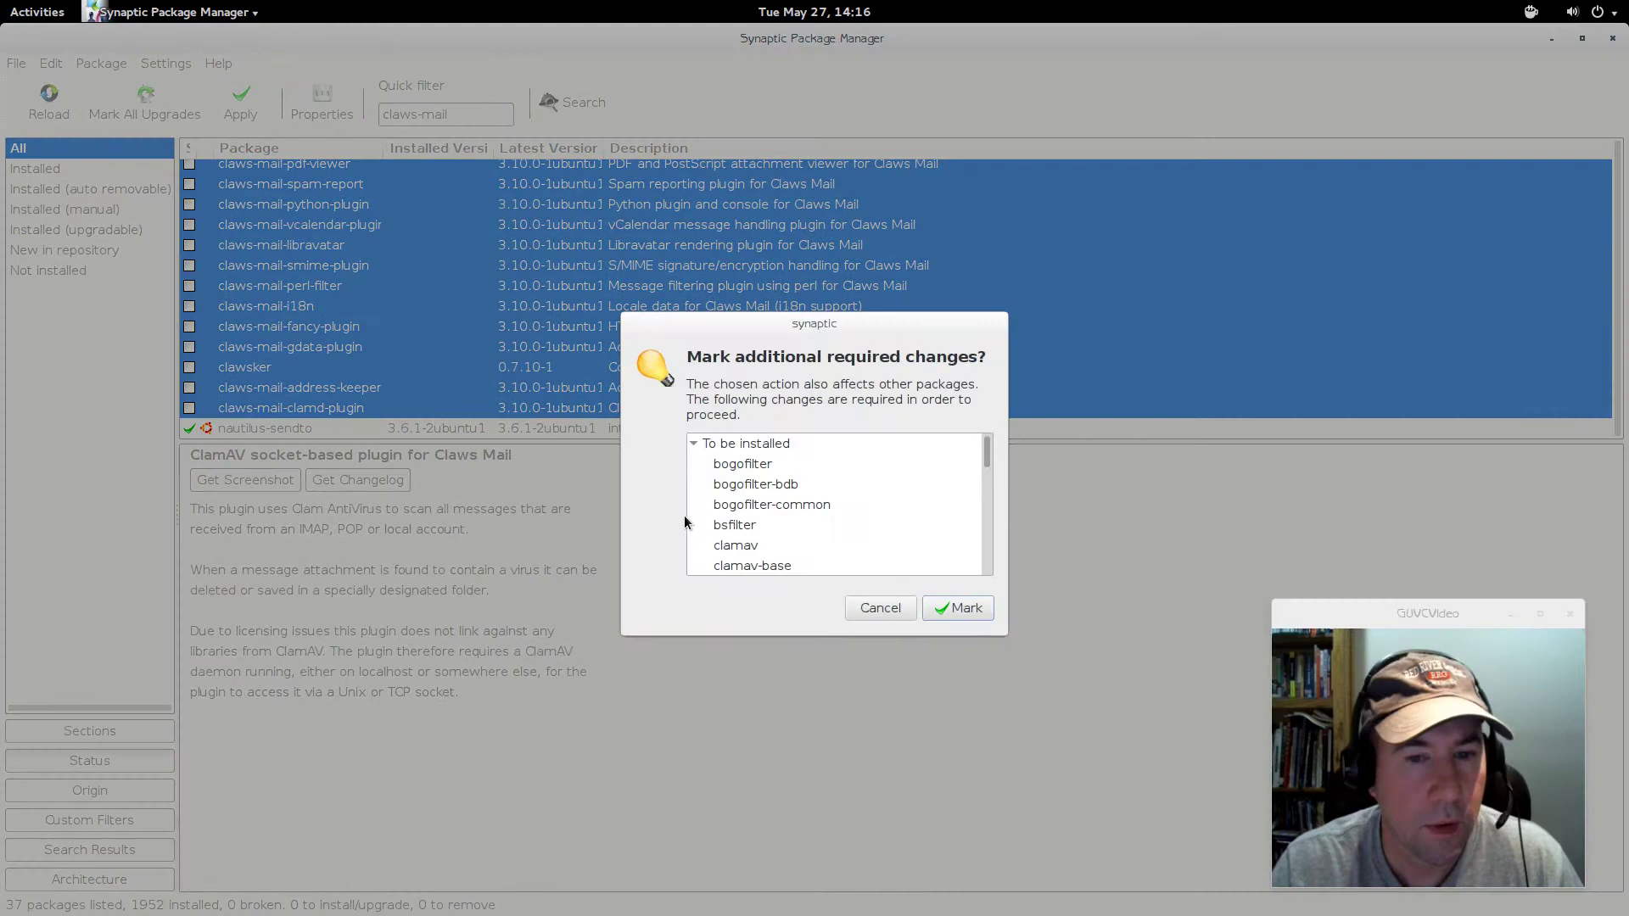
- Accept the extra required dependencies and apply all 62 marked package changes
left_click(957, 609)
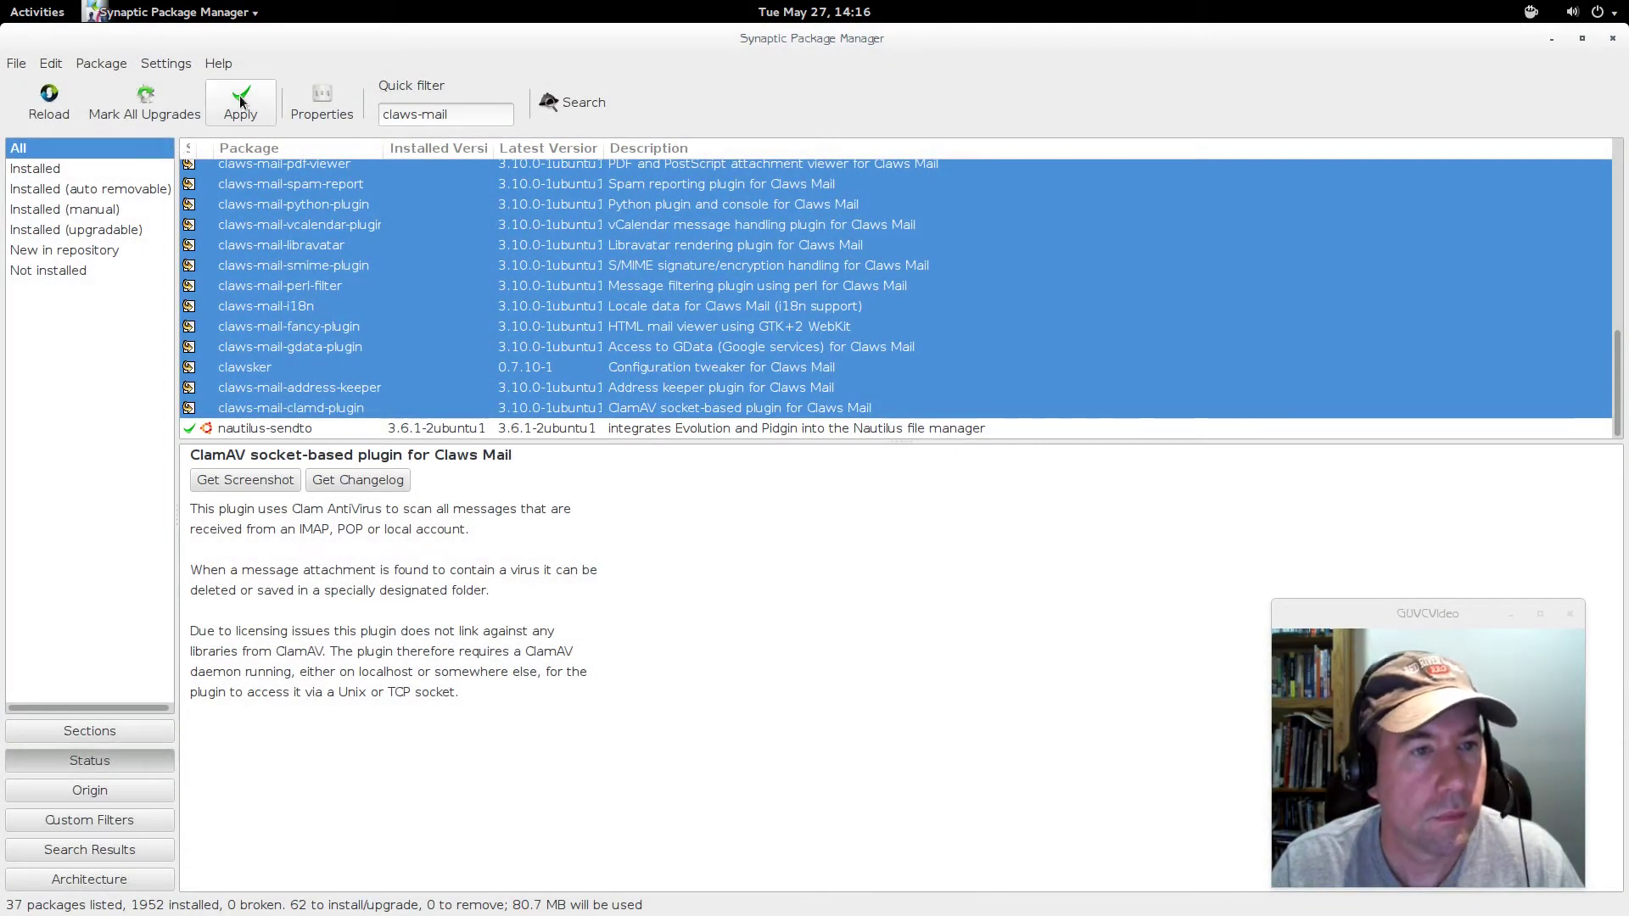
left_click(240, 100)
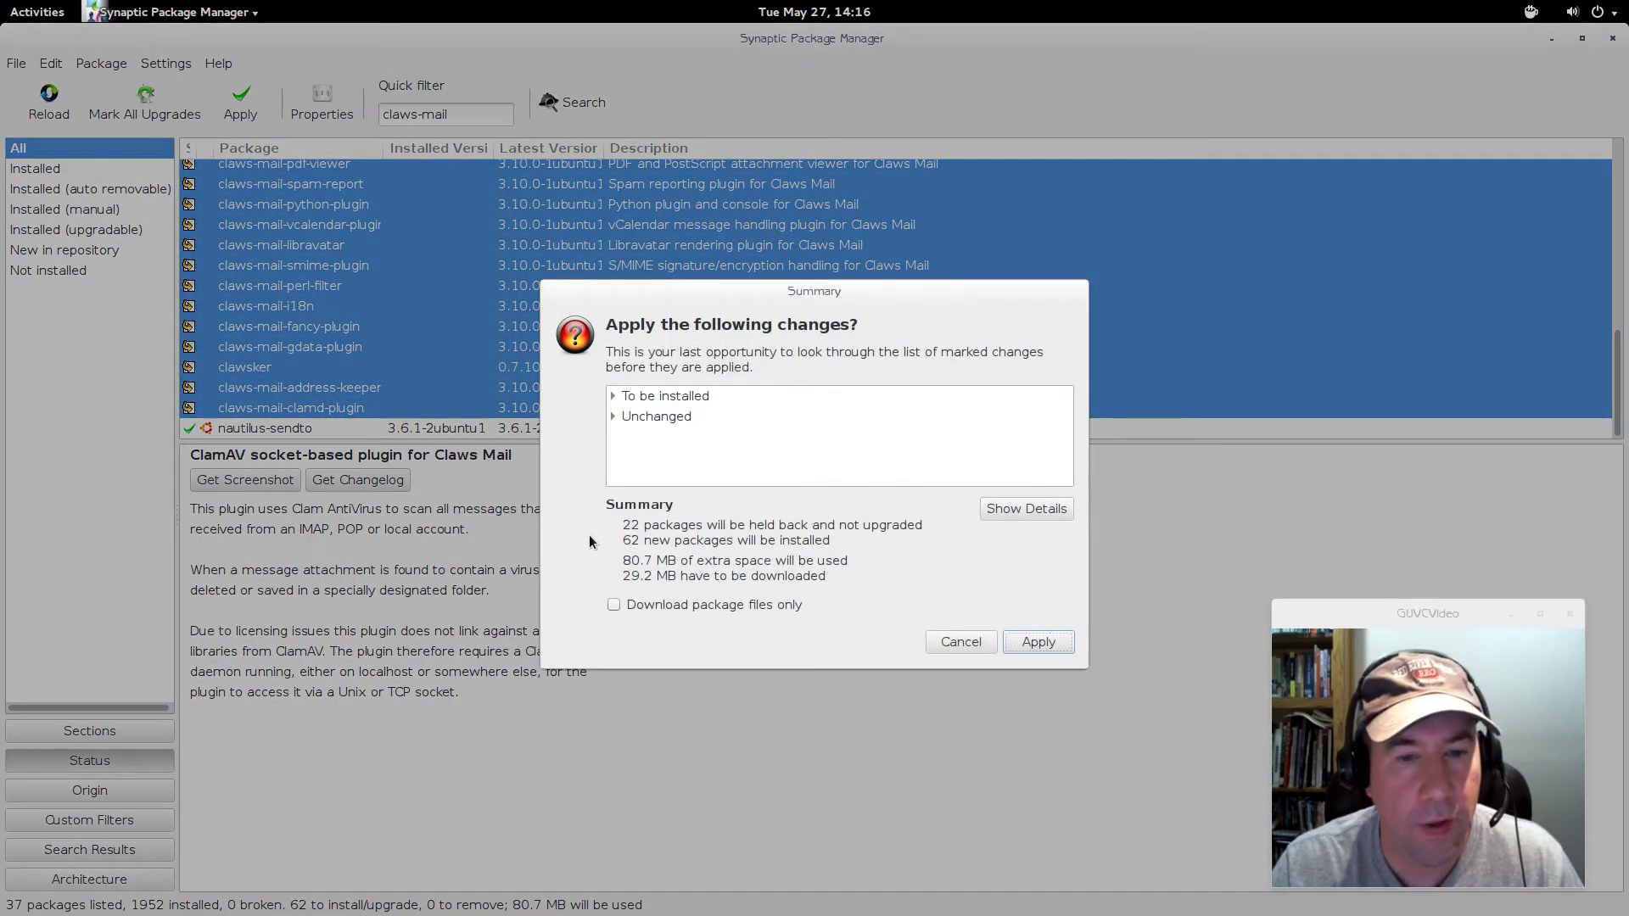
left_click(1031, 642)
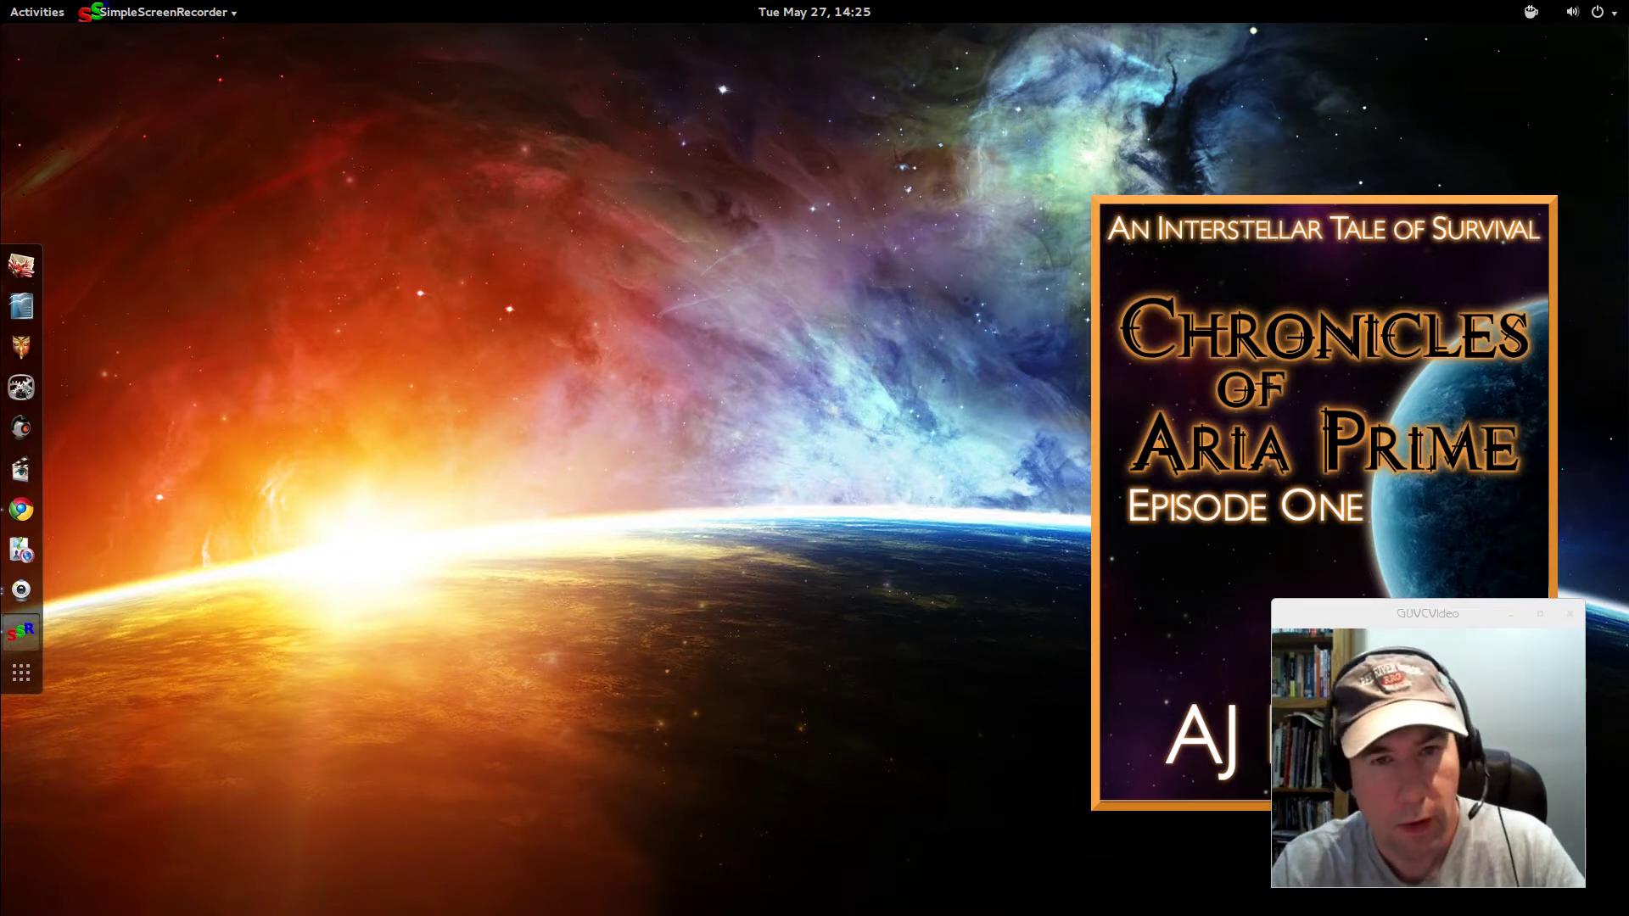
- Launch Claws Mail from an Activities search for 'claws' and move its setup wizard left
key("super")
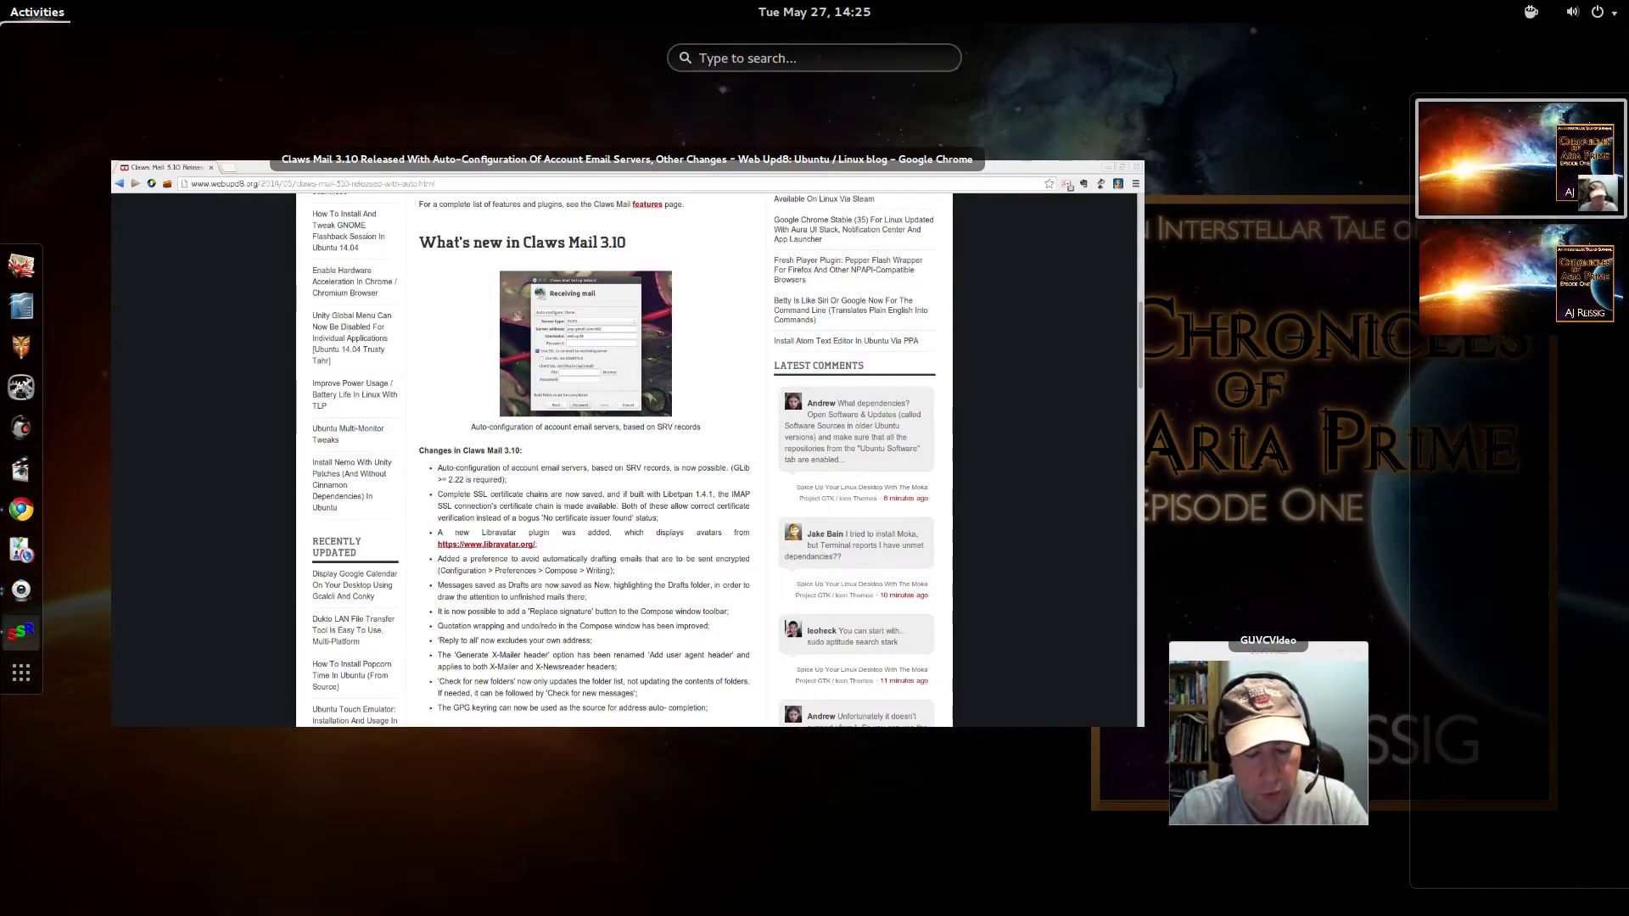
type("cl")
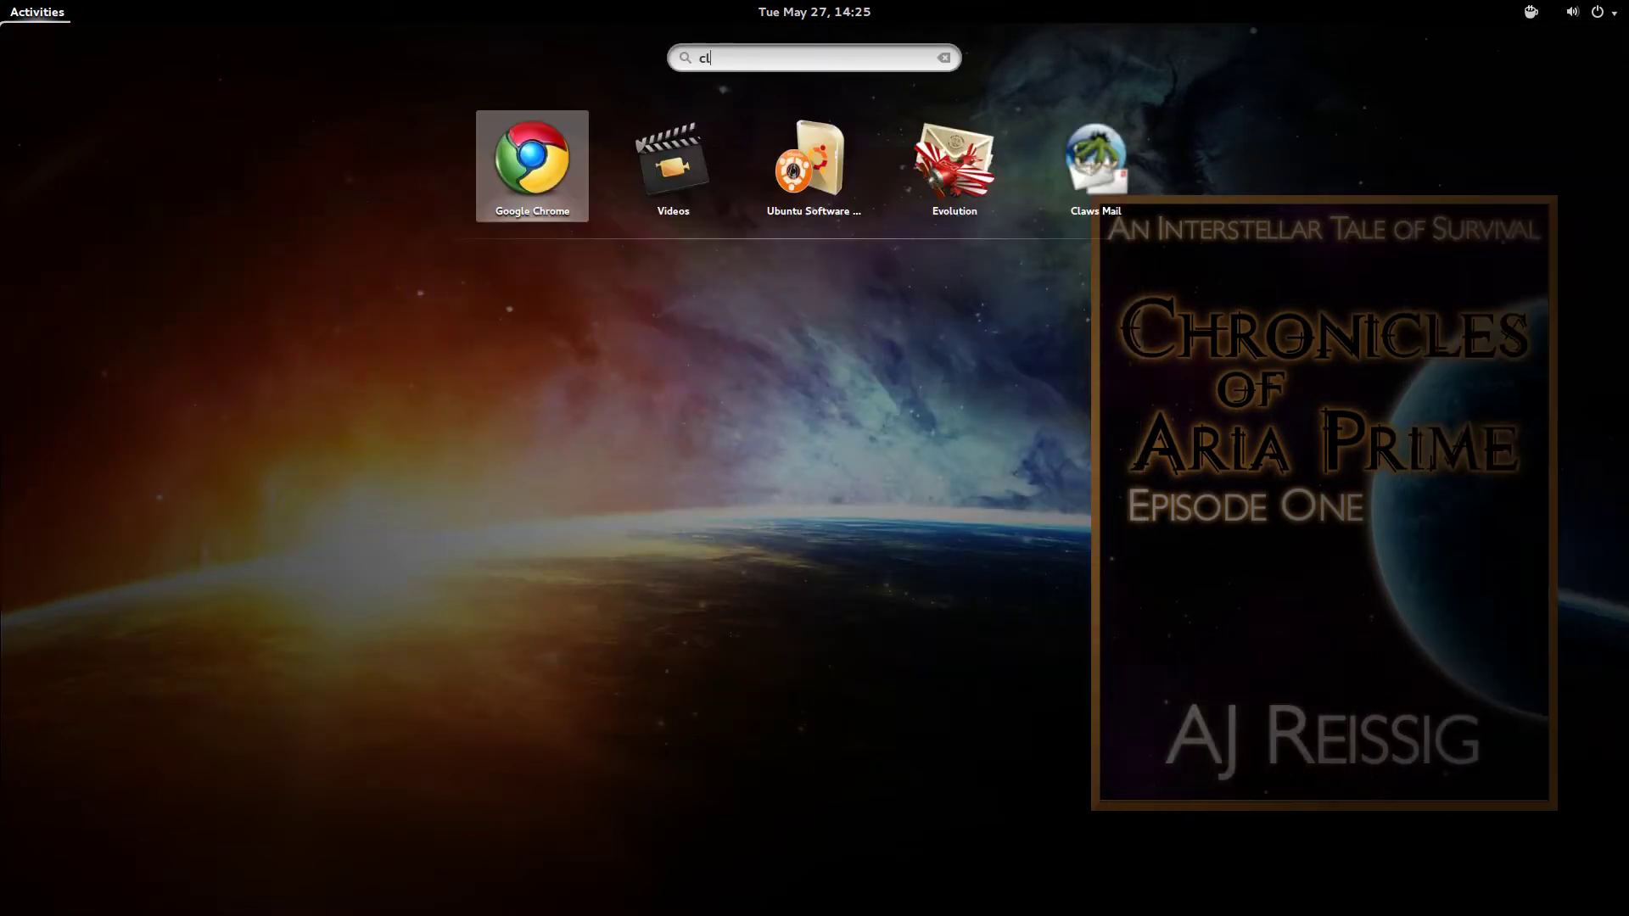
type("aws")
key("Return")
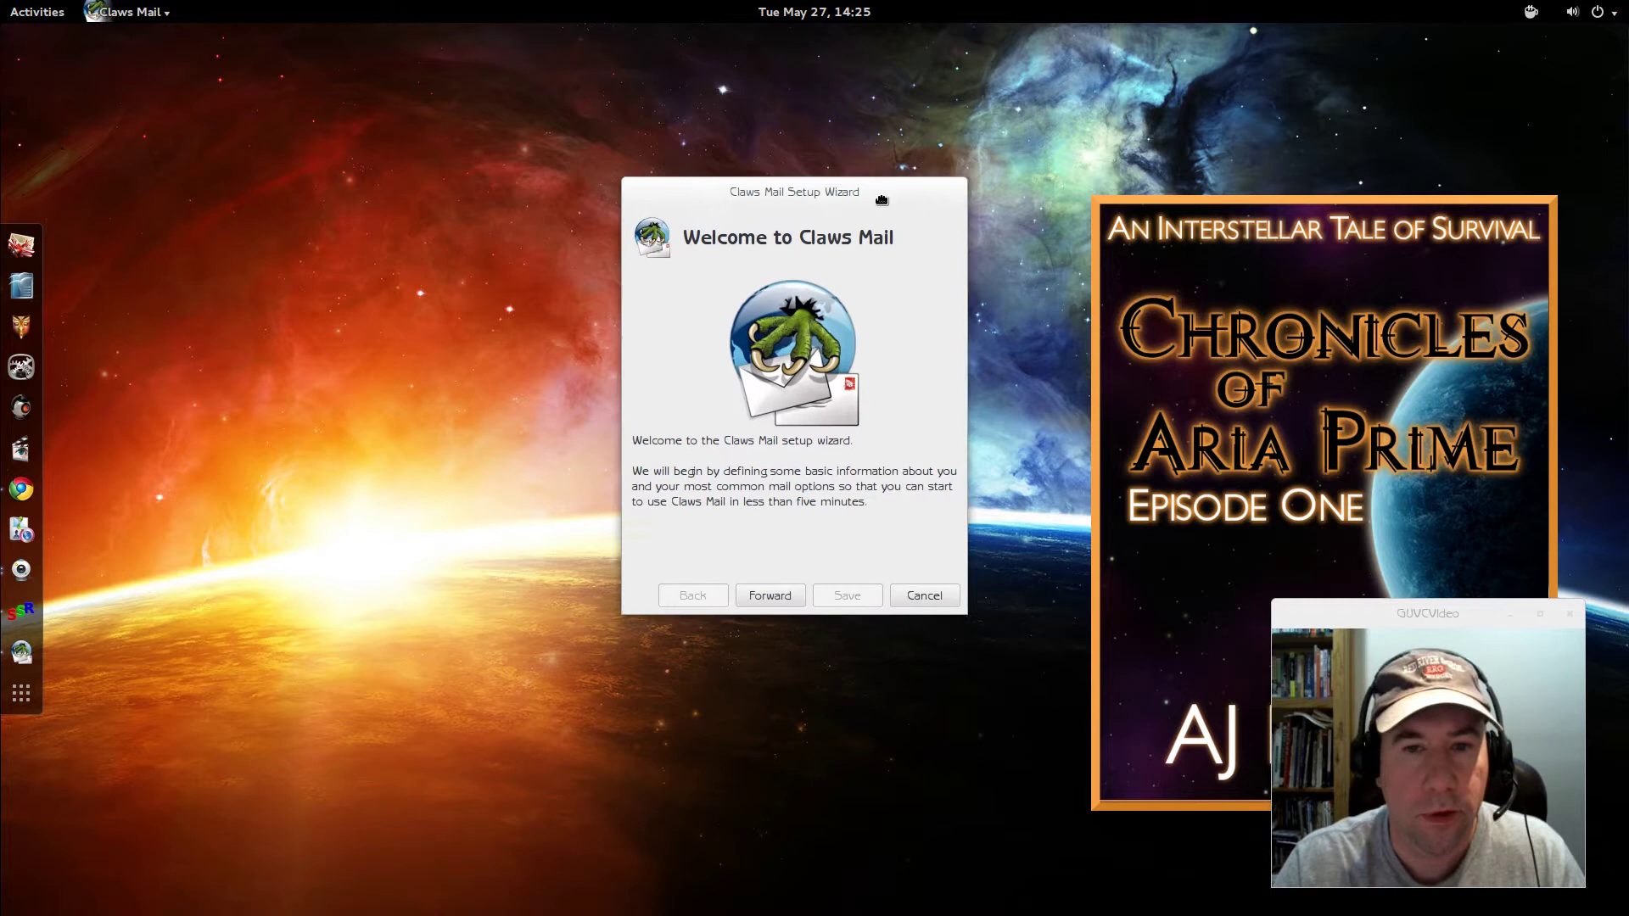
left_click_drag(890, 189, 710, 189)
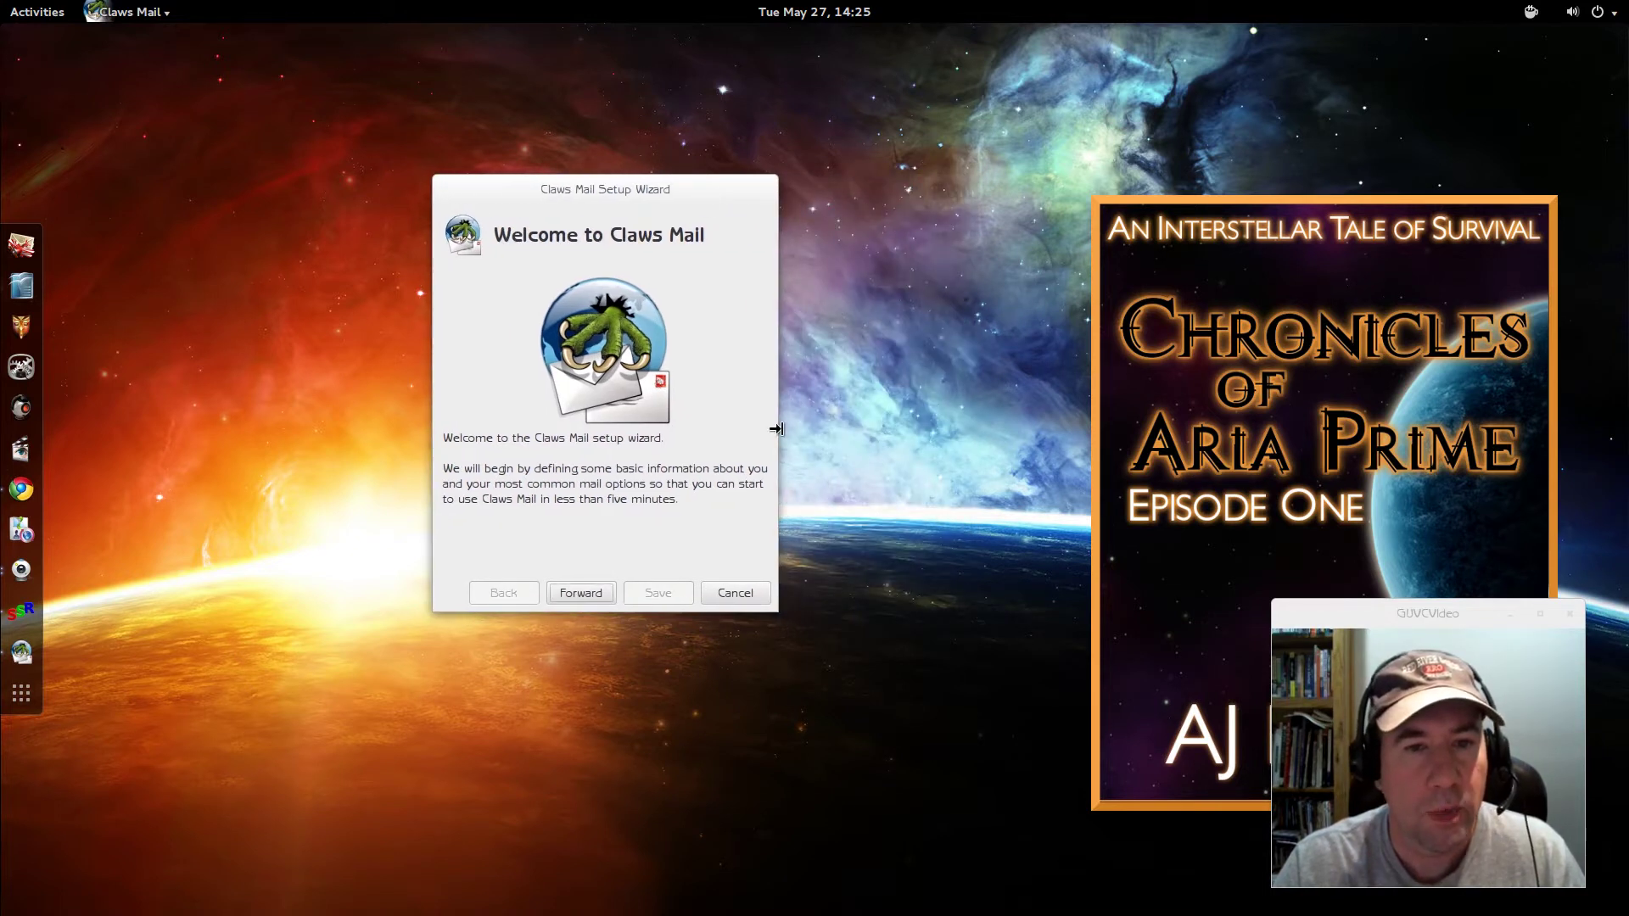
- Advance to the About You page and replace the prefilled address with the user's Gmail address
left_click(581, 592)
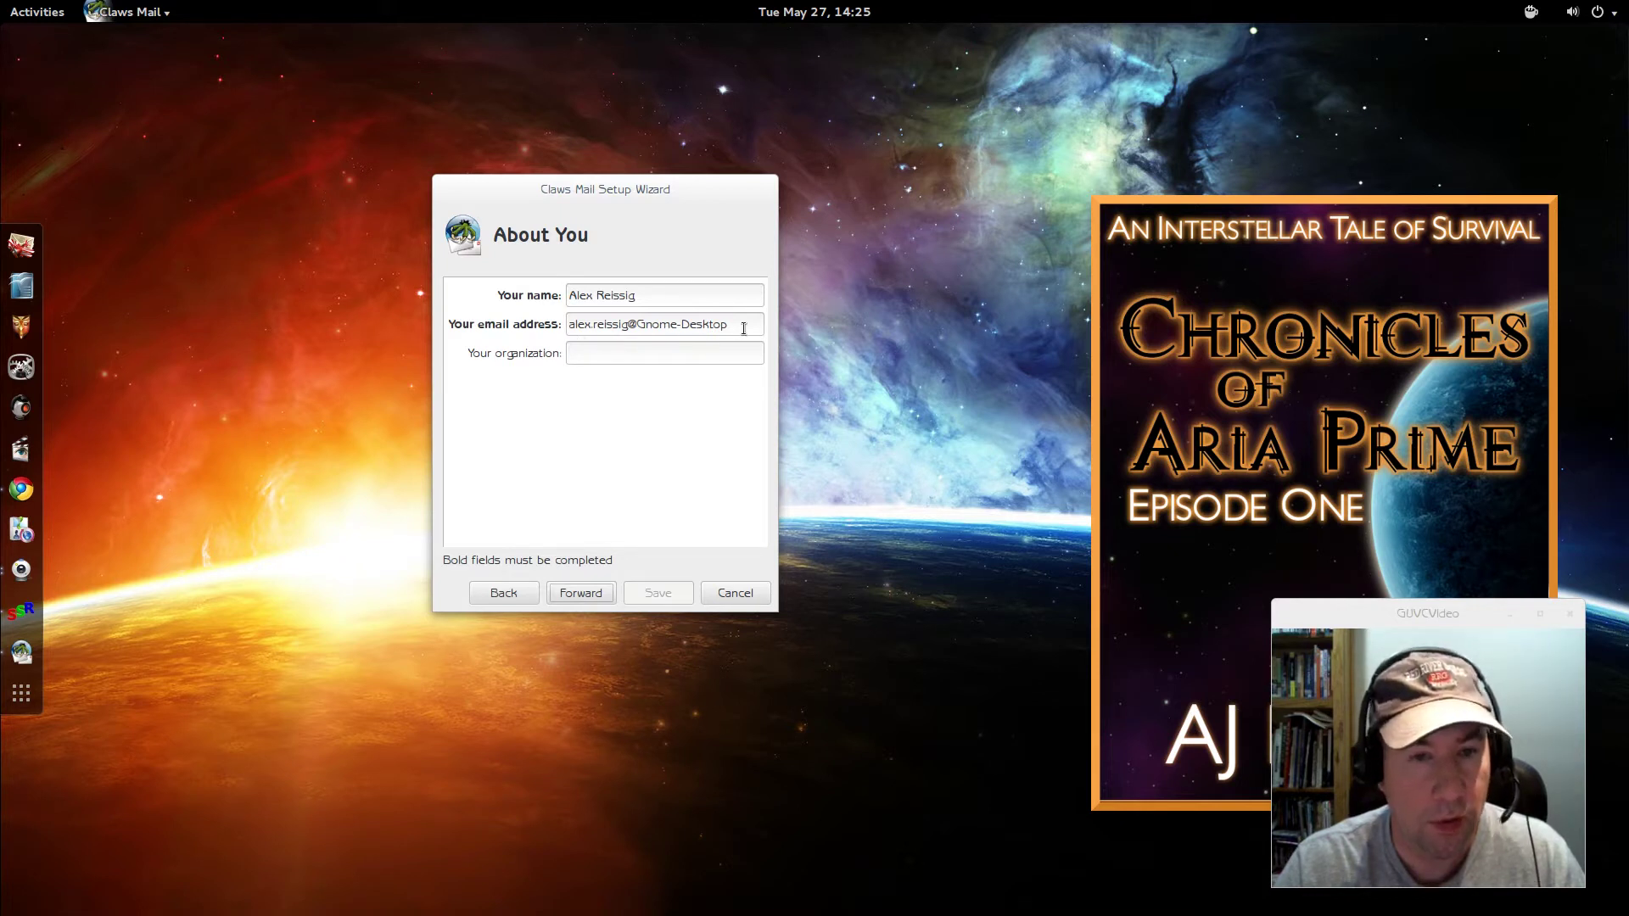
left_click_drag(744, 324, 506, 324)
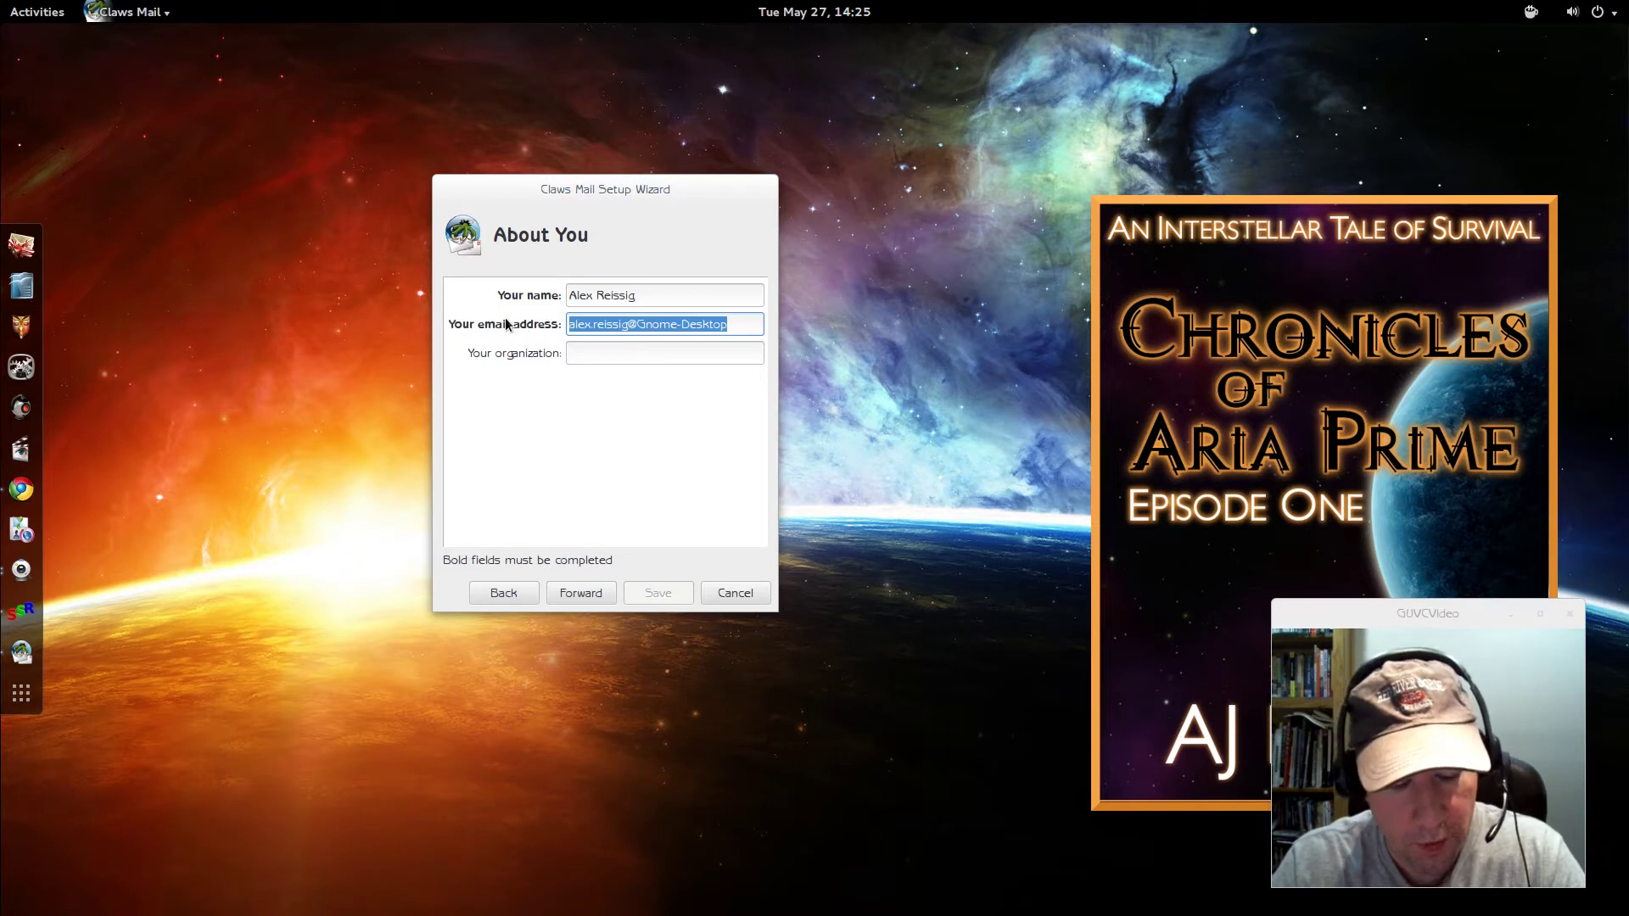
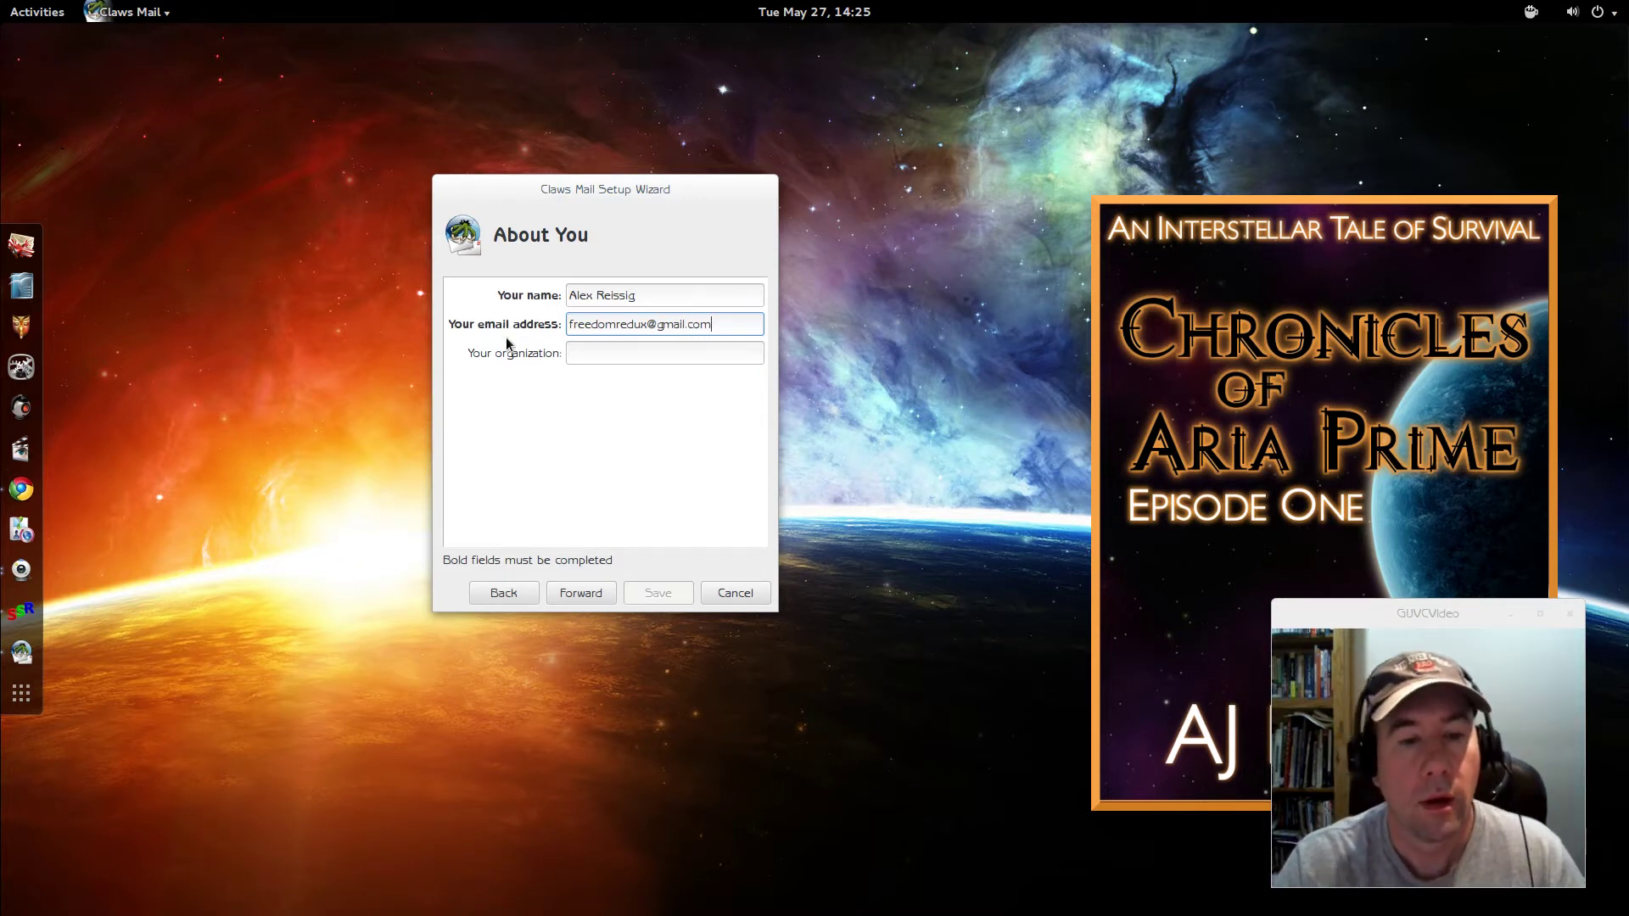
- On the Receiving mail page, choose IMAP as server type and enter the Gmail address
left_click(559, 601)
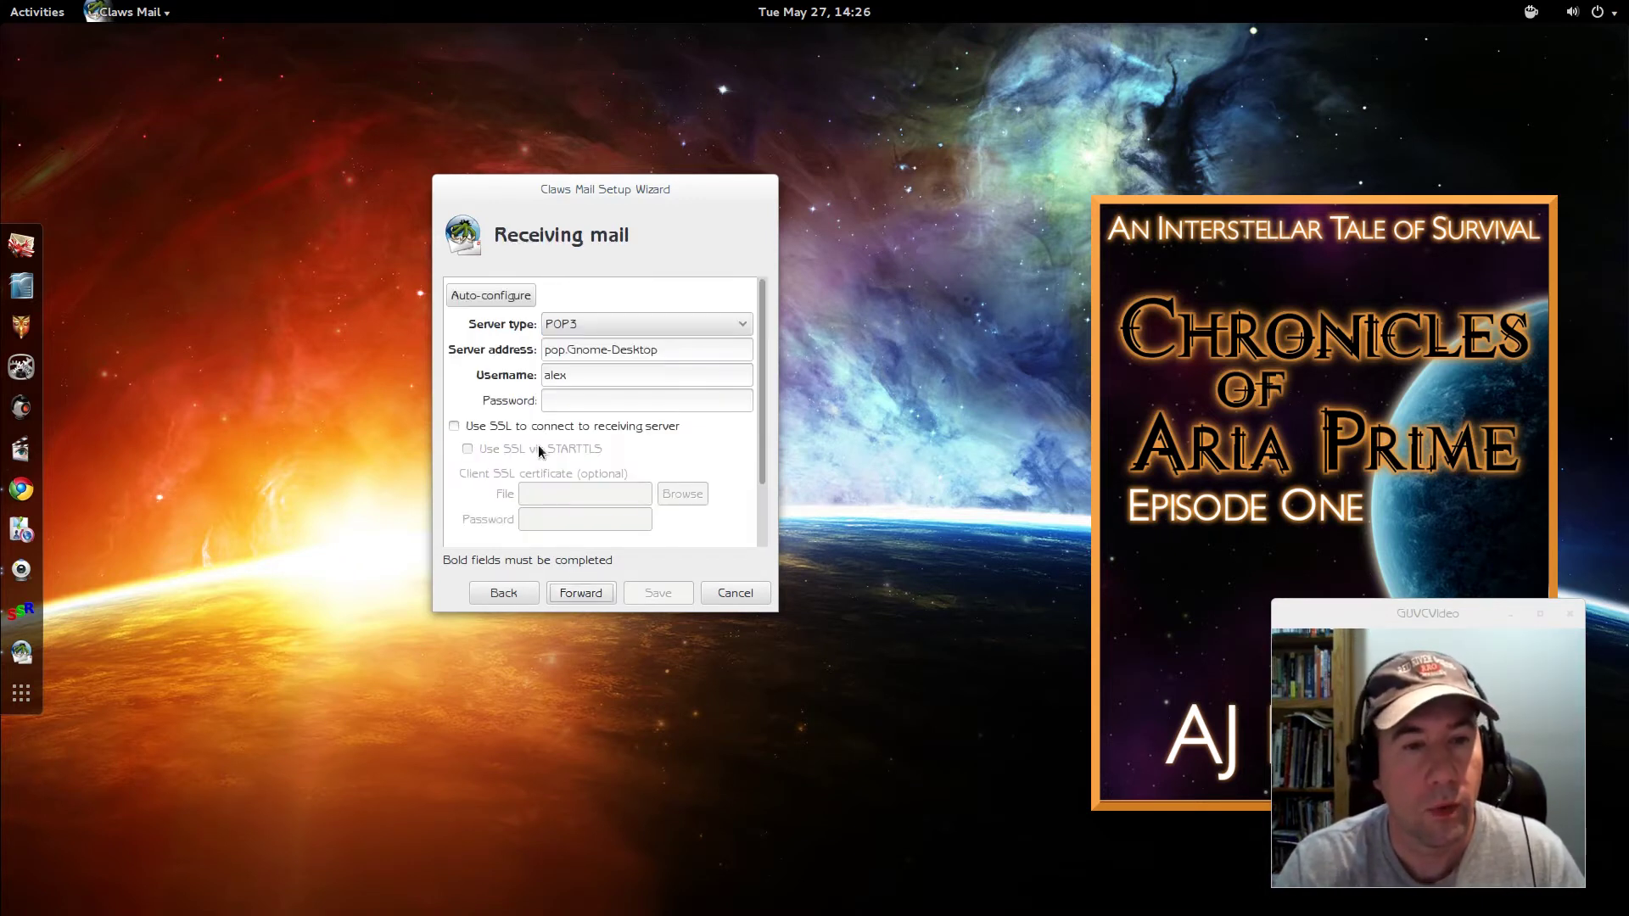
left_click(748, 326)
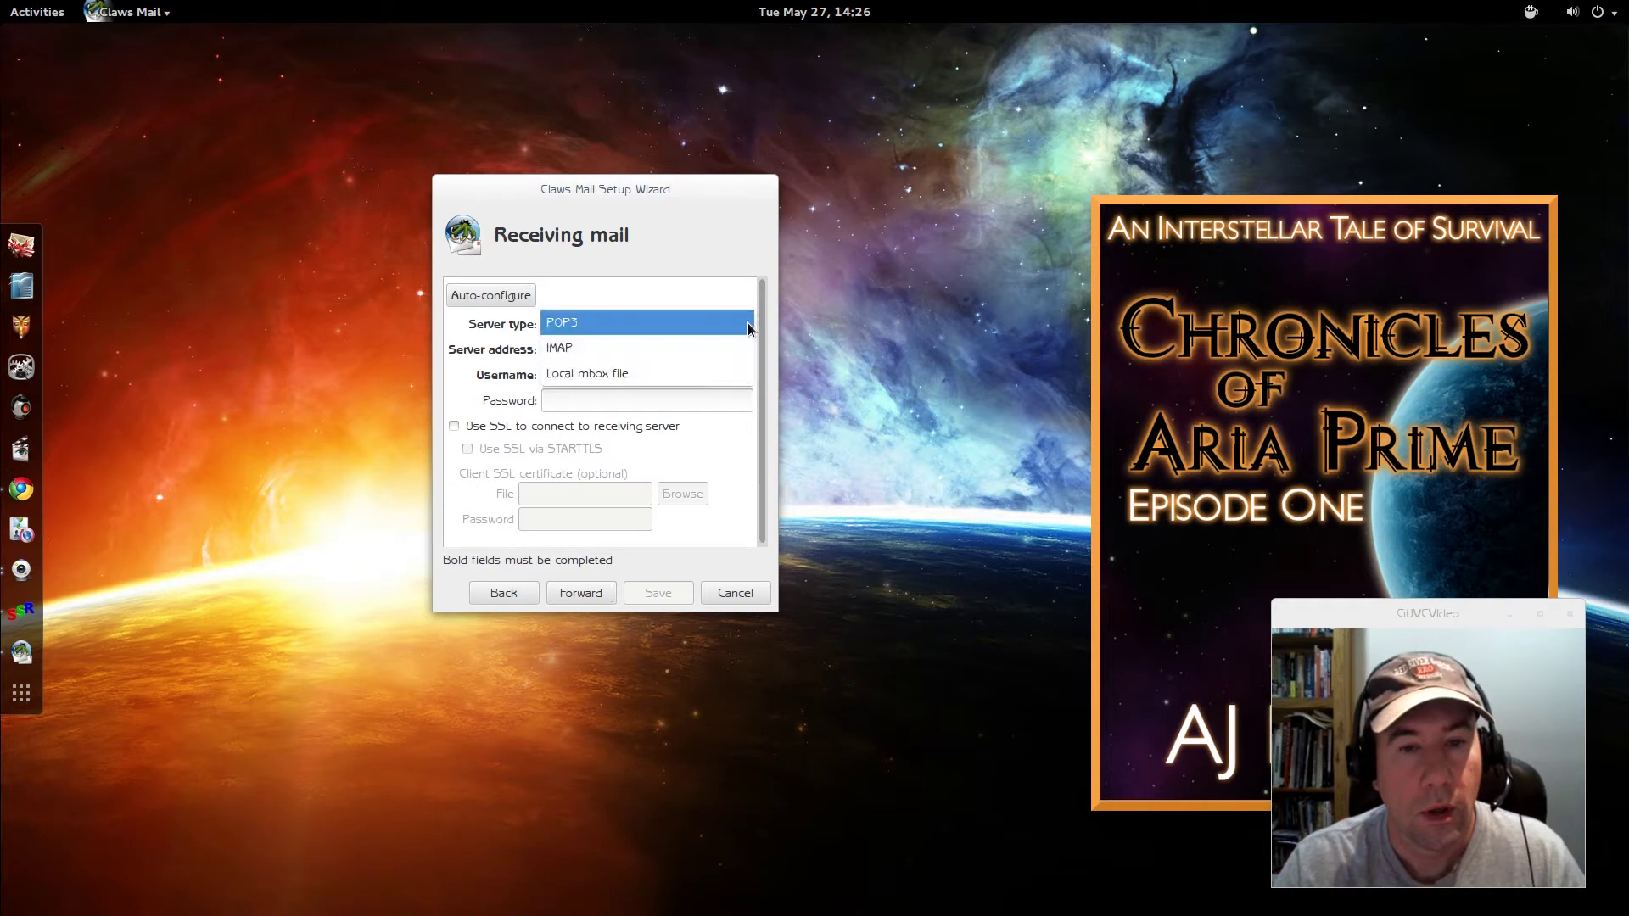
left_click(673, 346)
left_click_drag(673, 343, 488, 340)
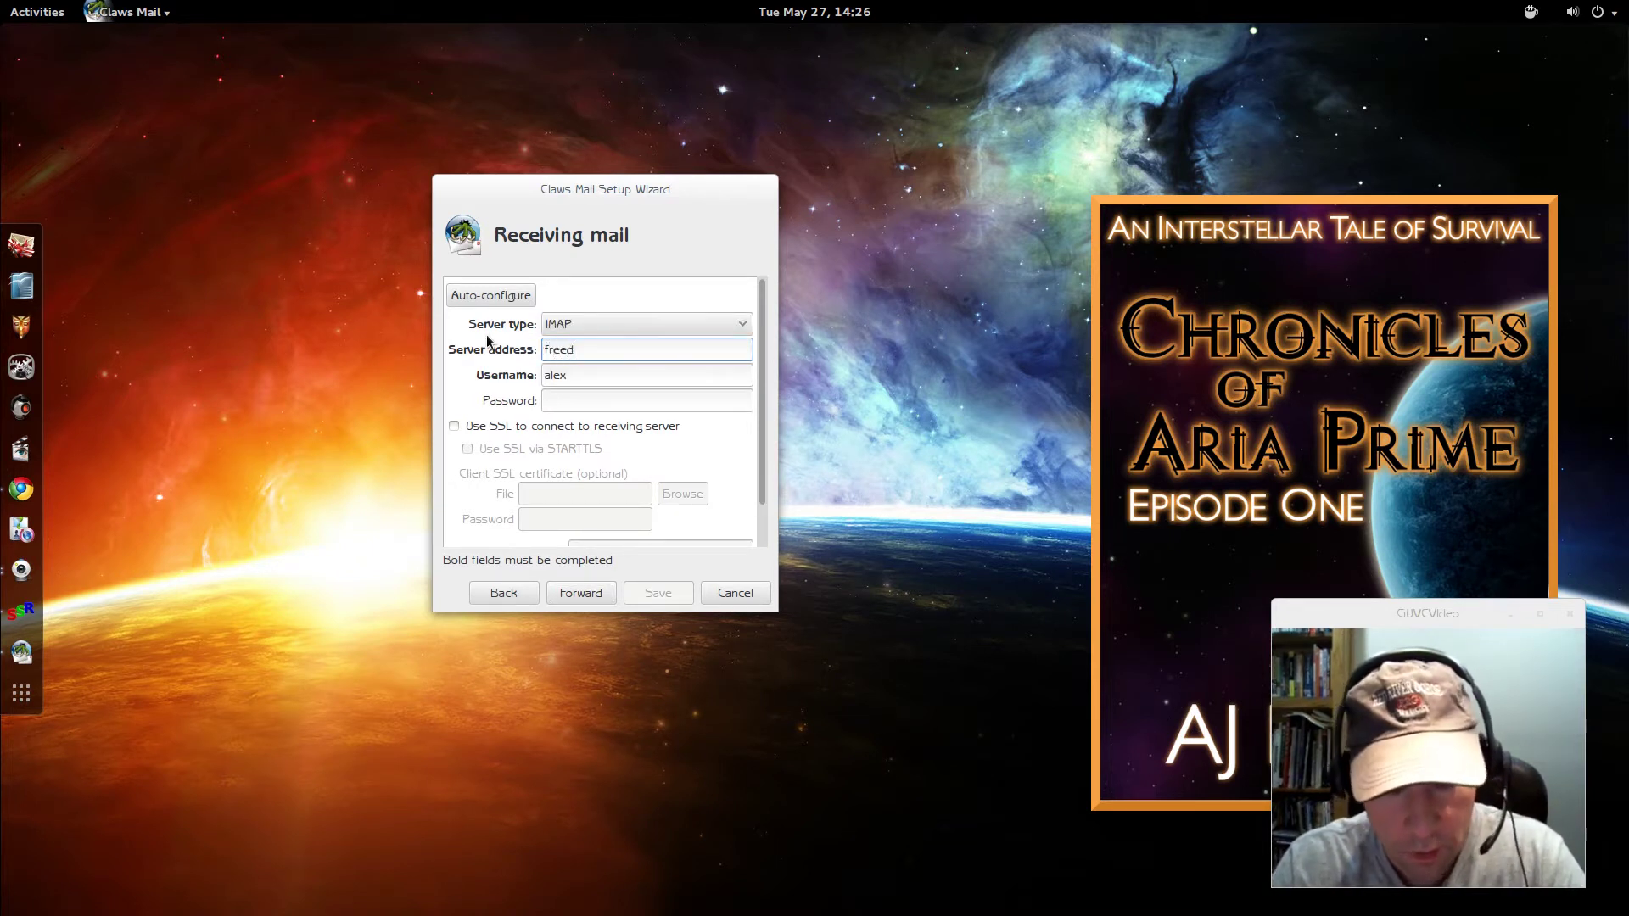
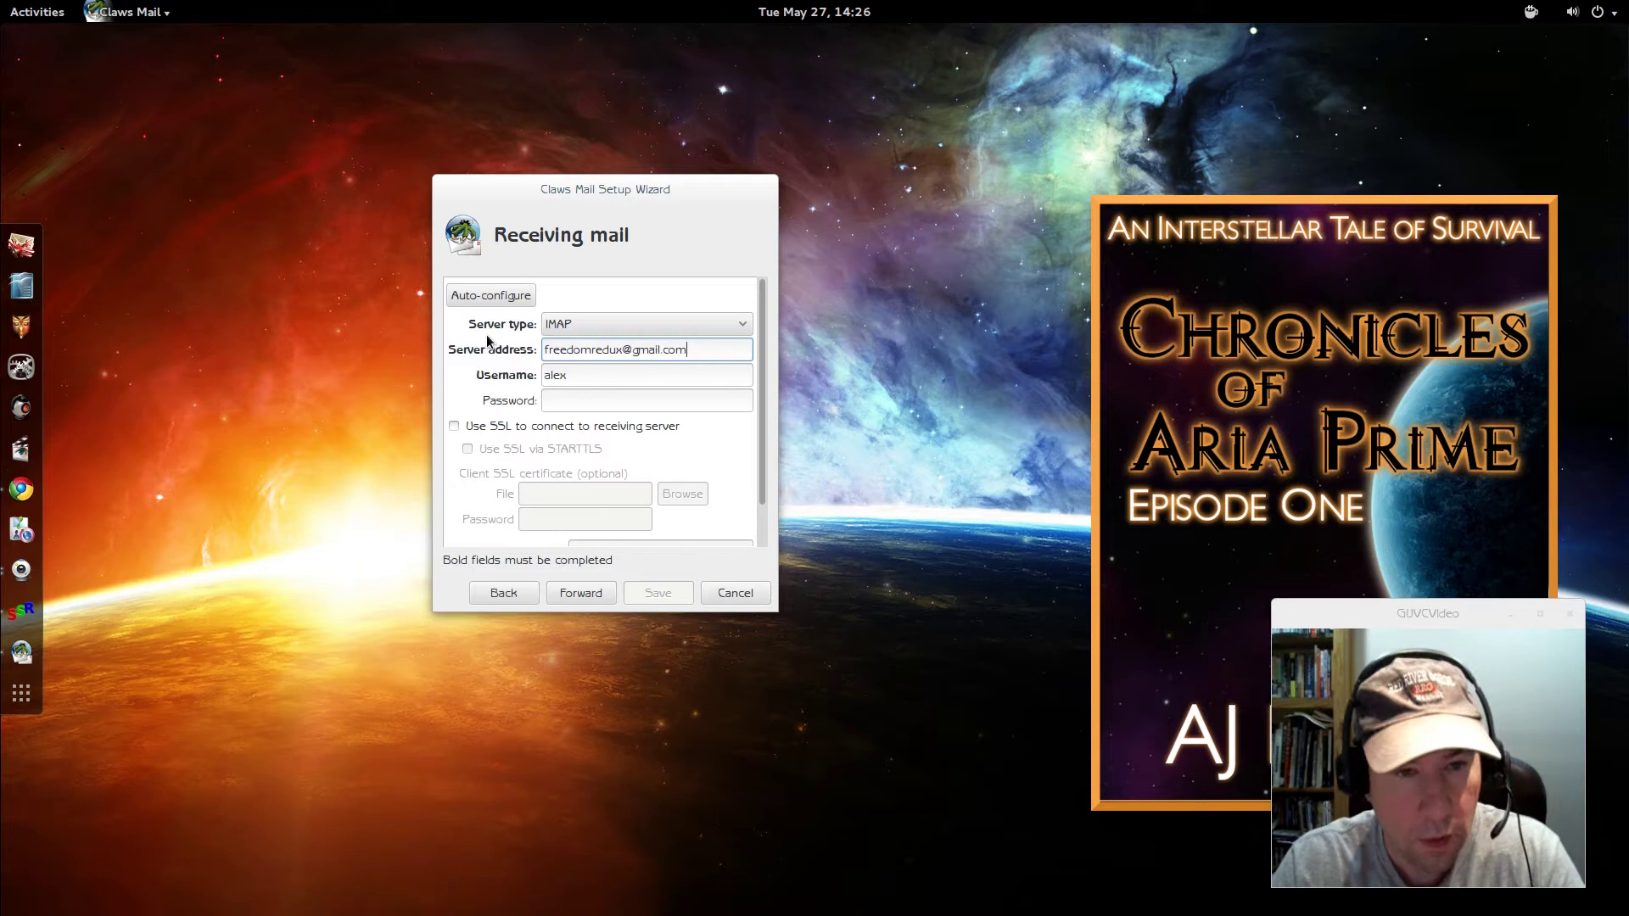
- Enter the Gmail username and password, then auto-configure to imap.gmail.com:993 with SSL
key("Tab")
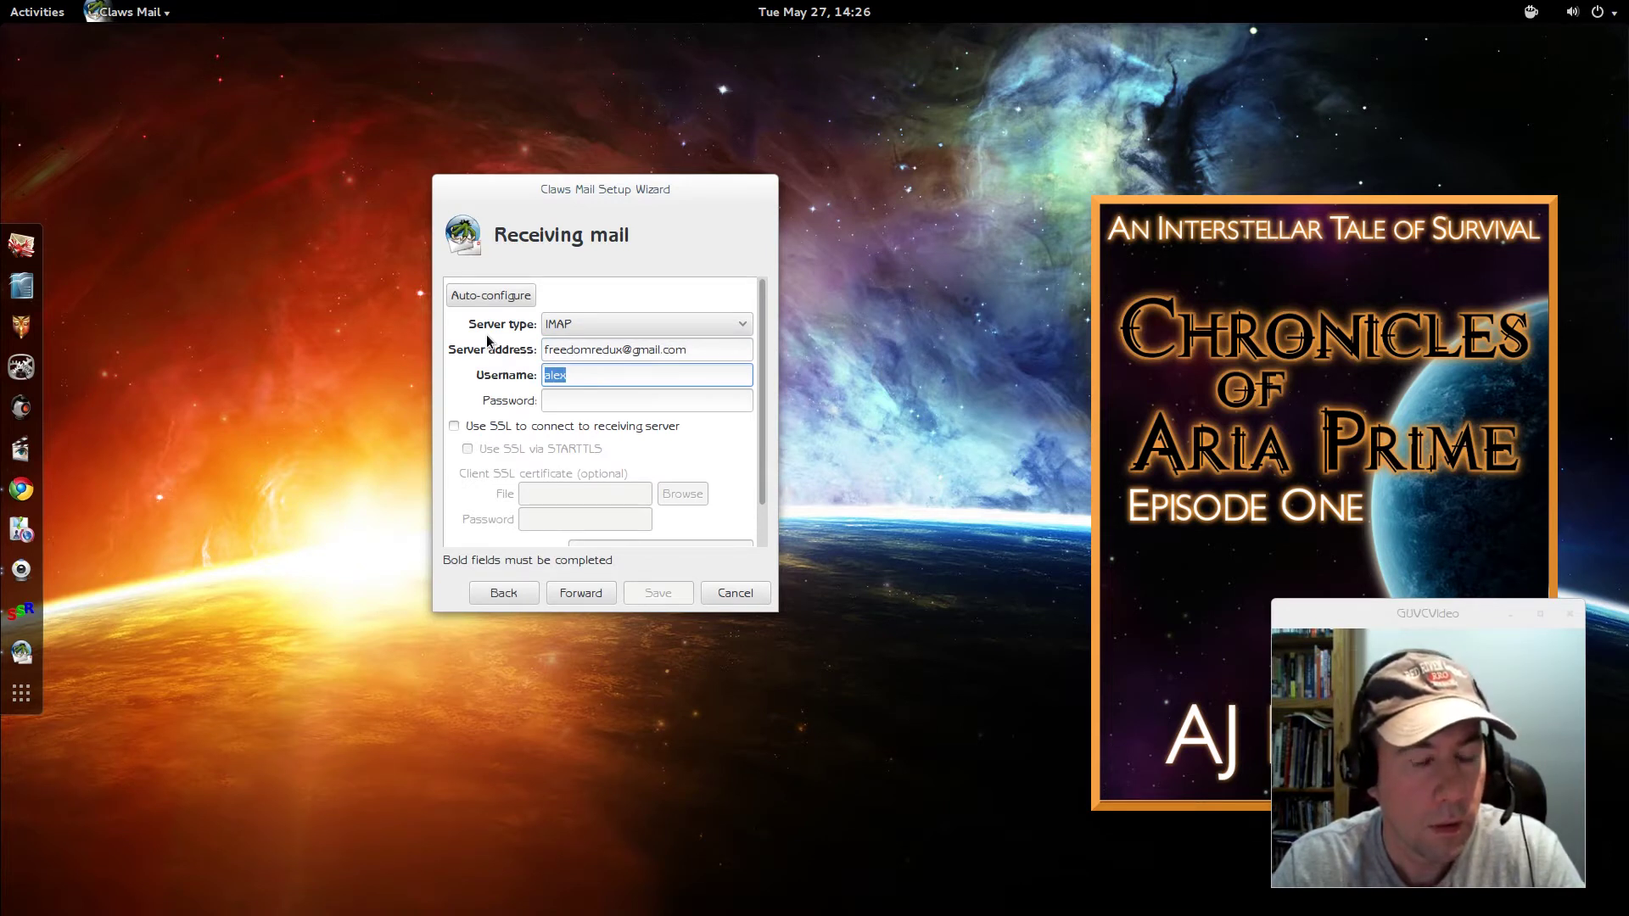
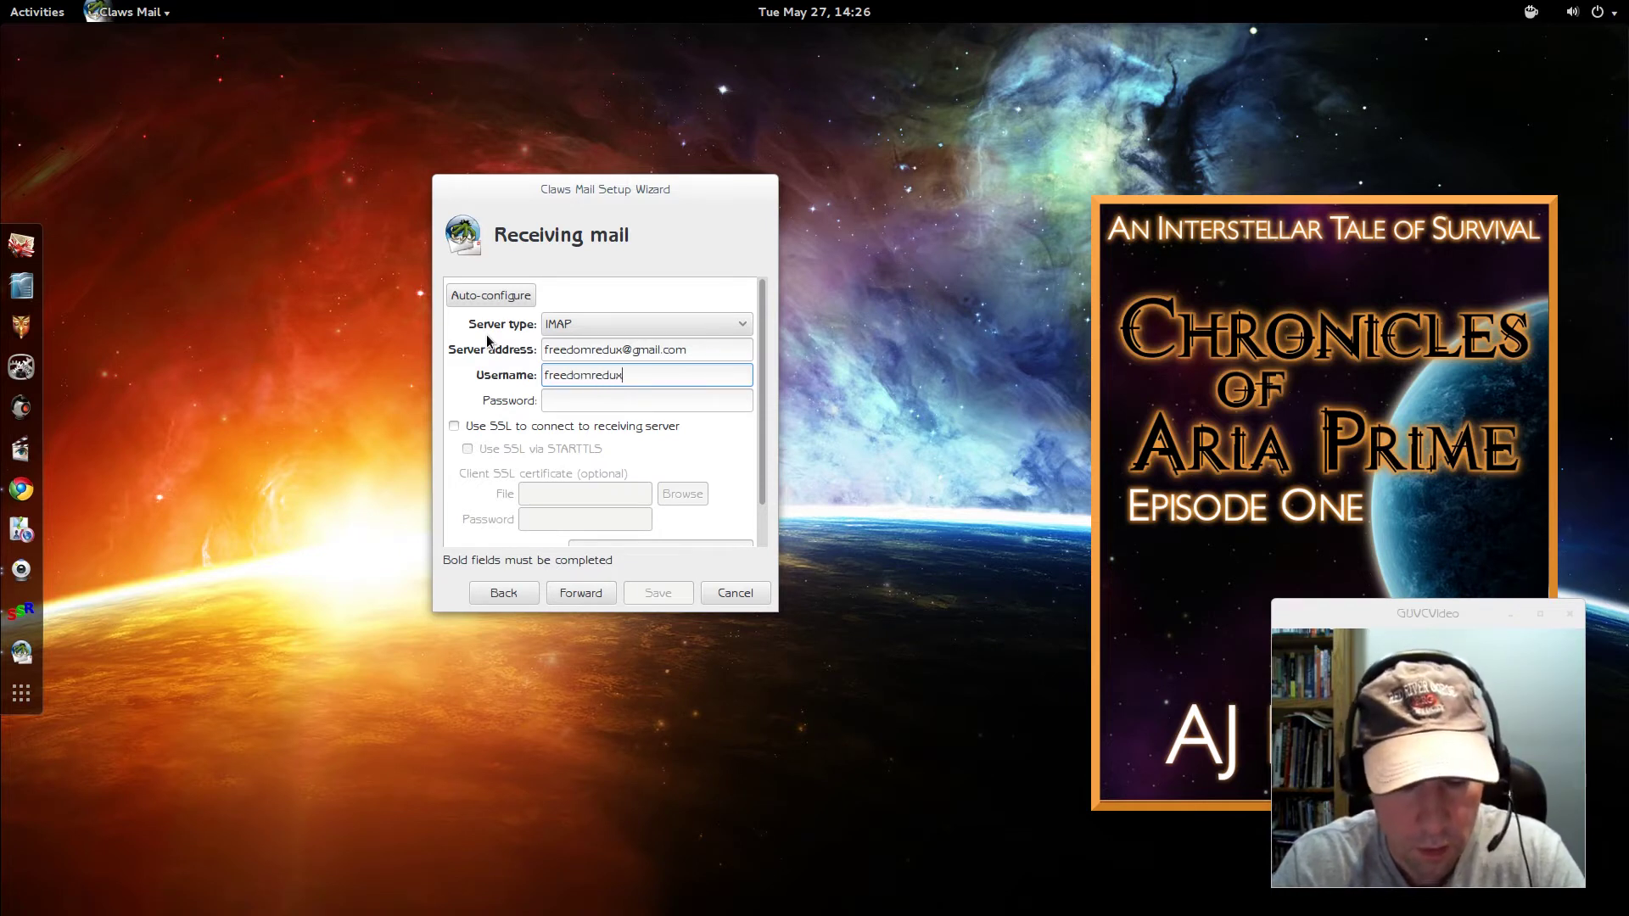
key("Tab")
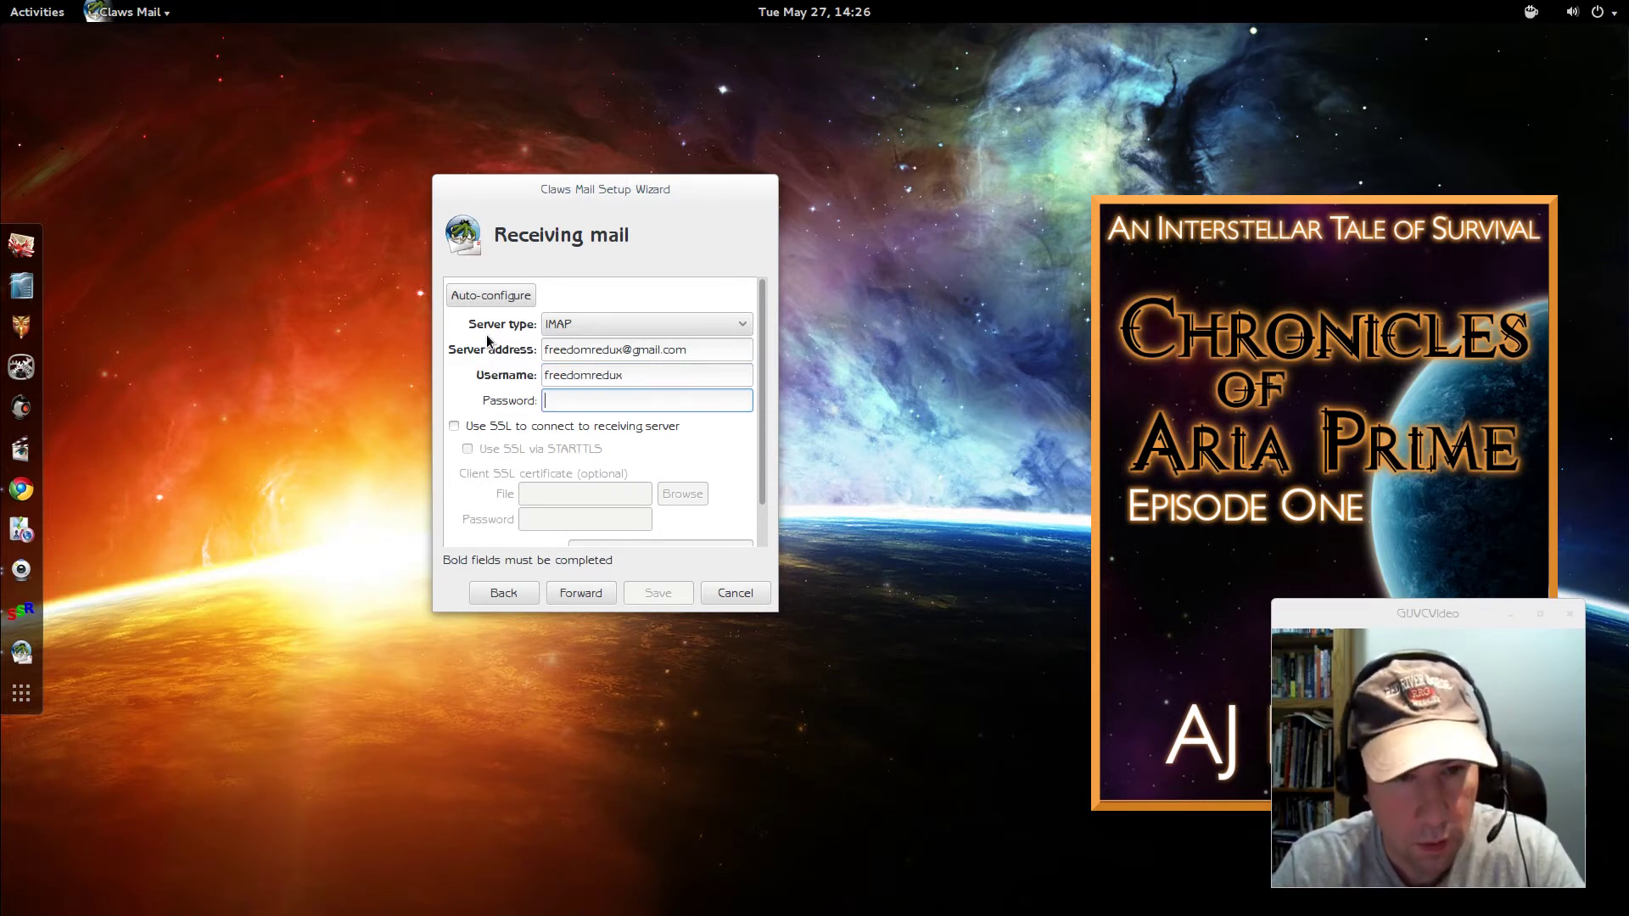
type("****")
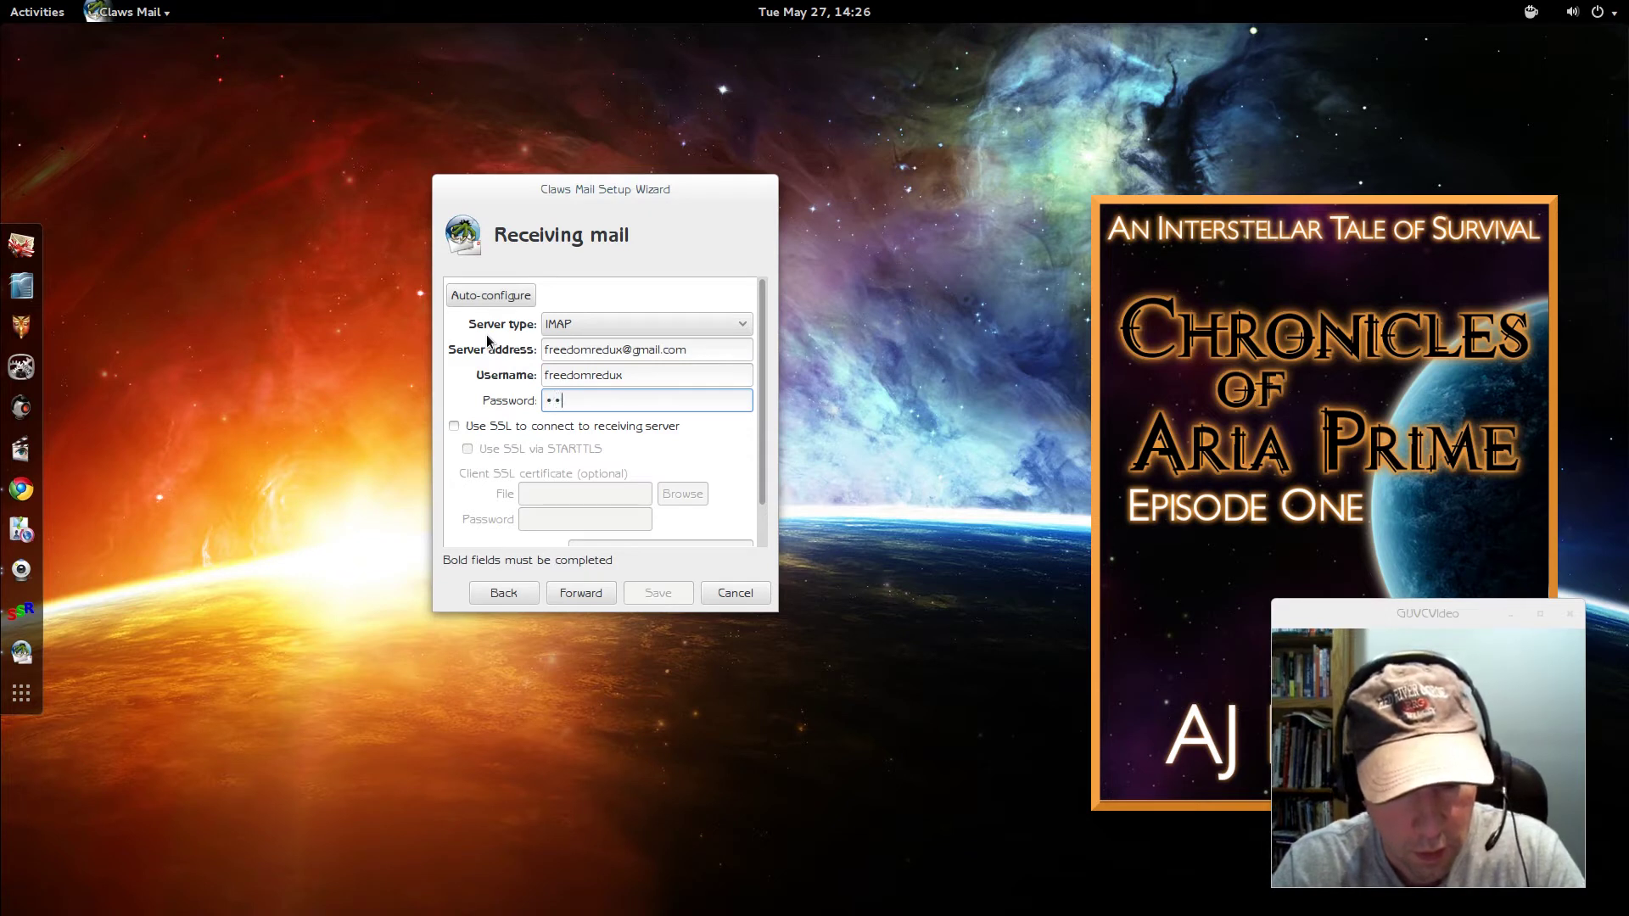
type("*******")
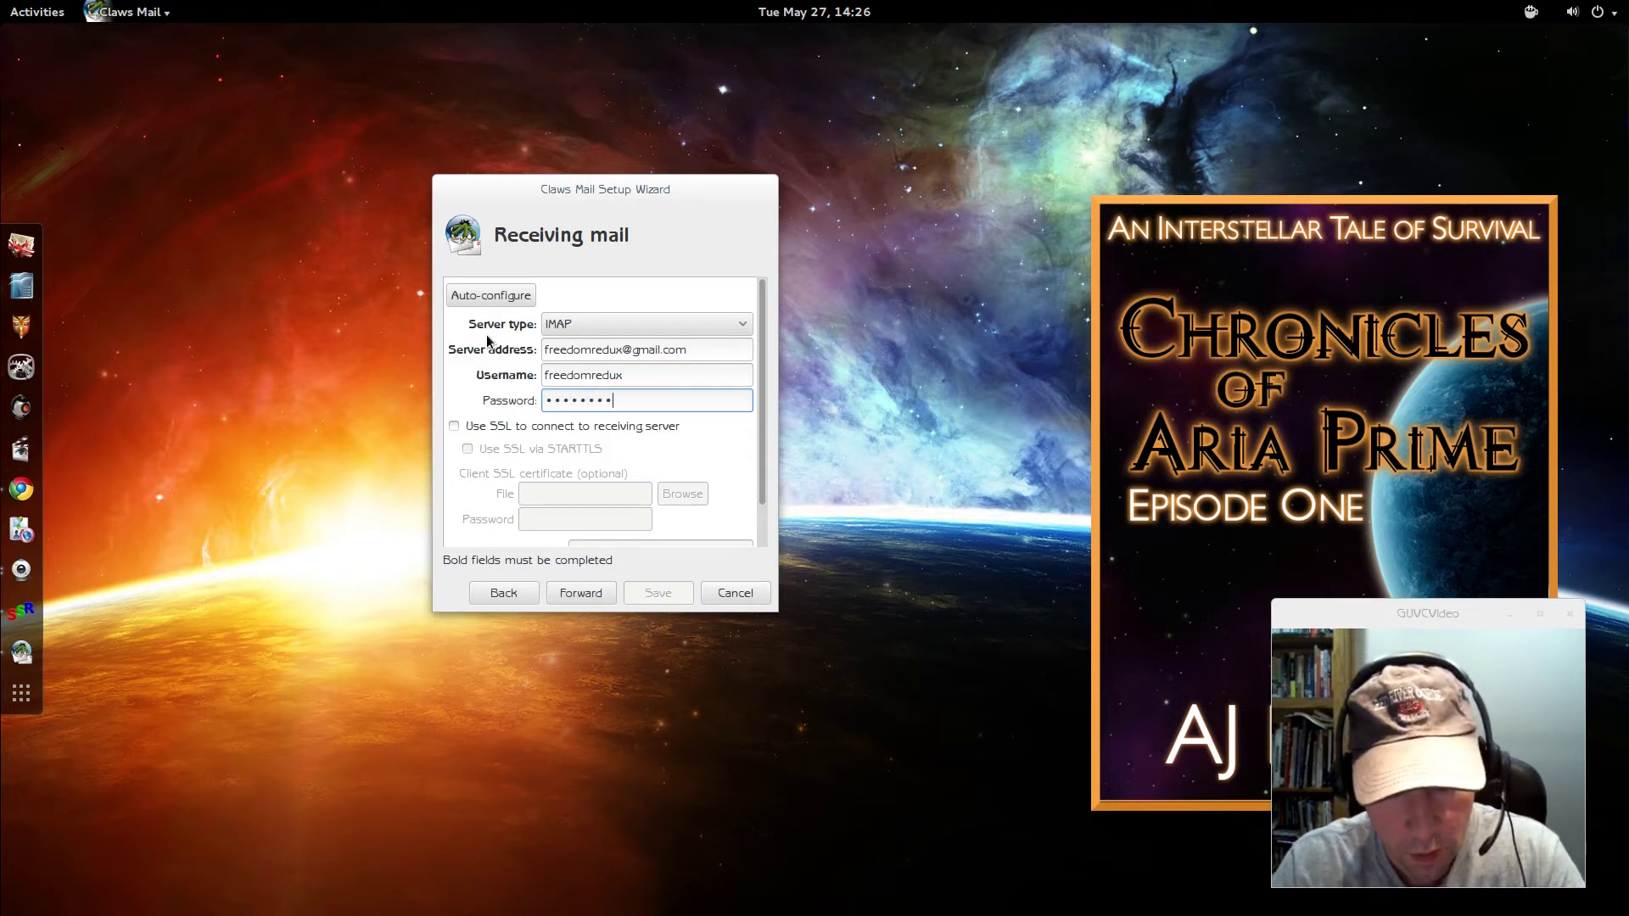
type("****")
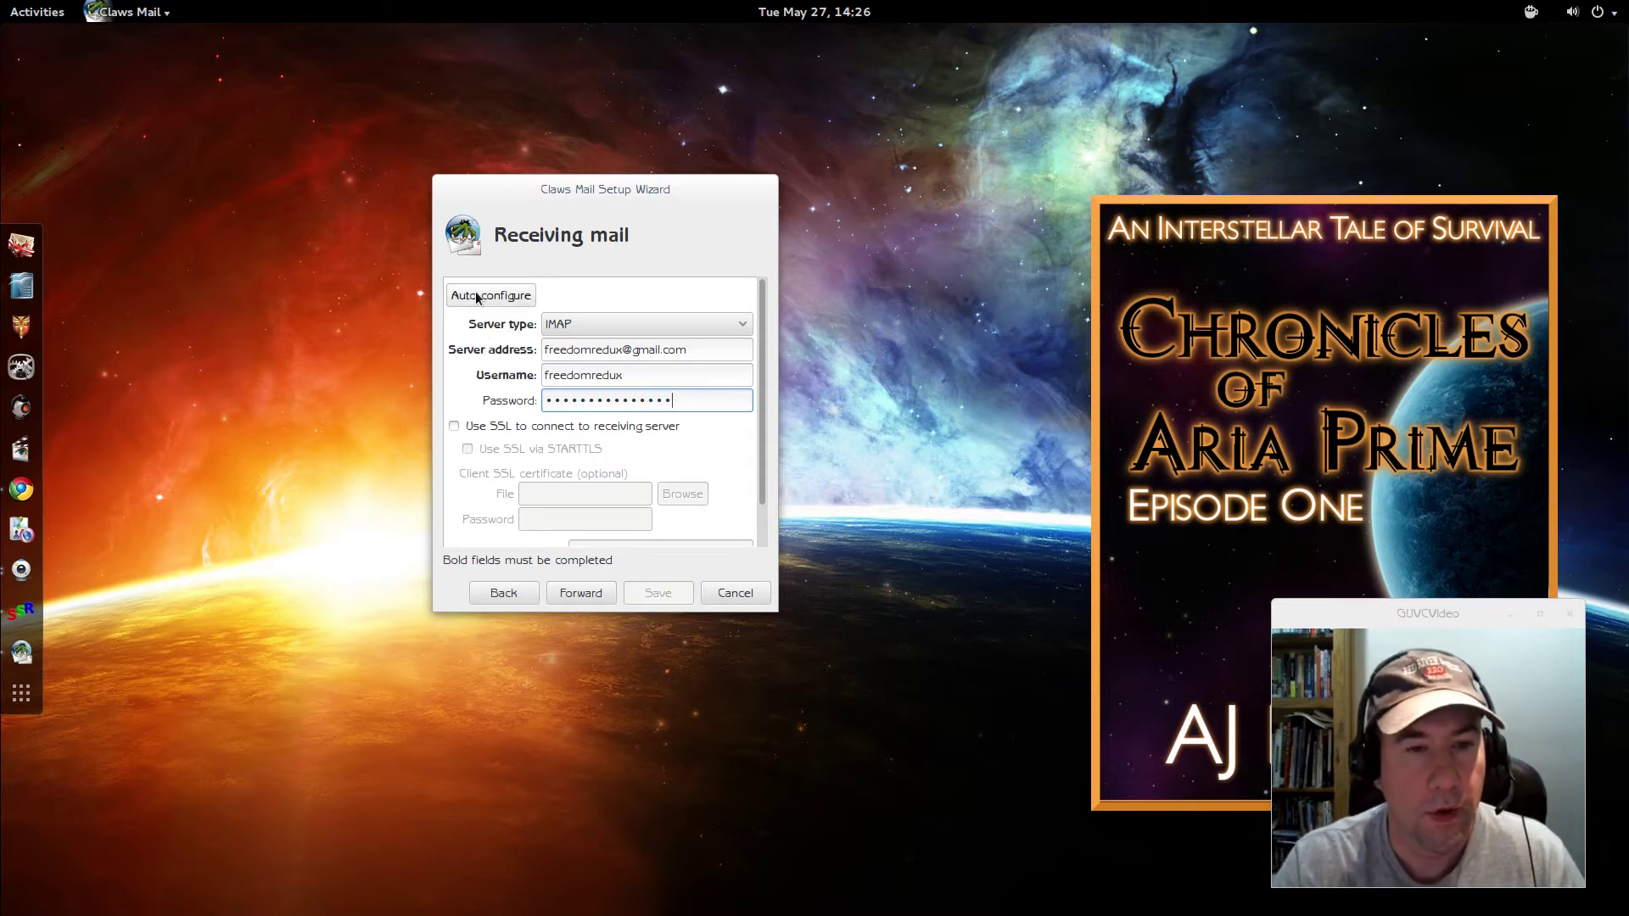
left_click(476, 297)
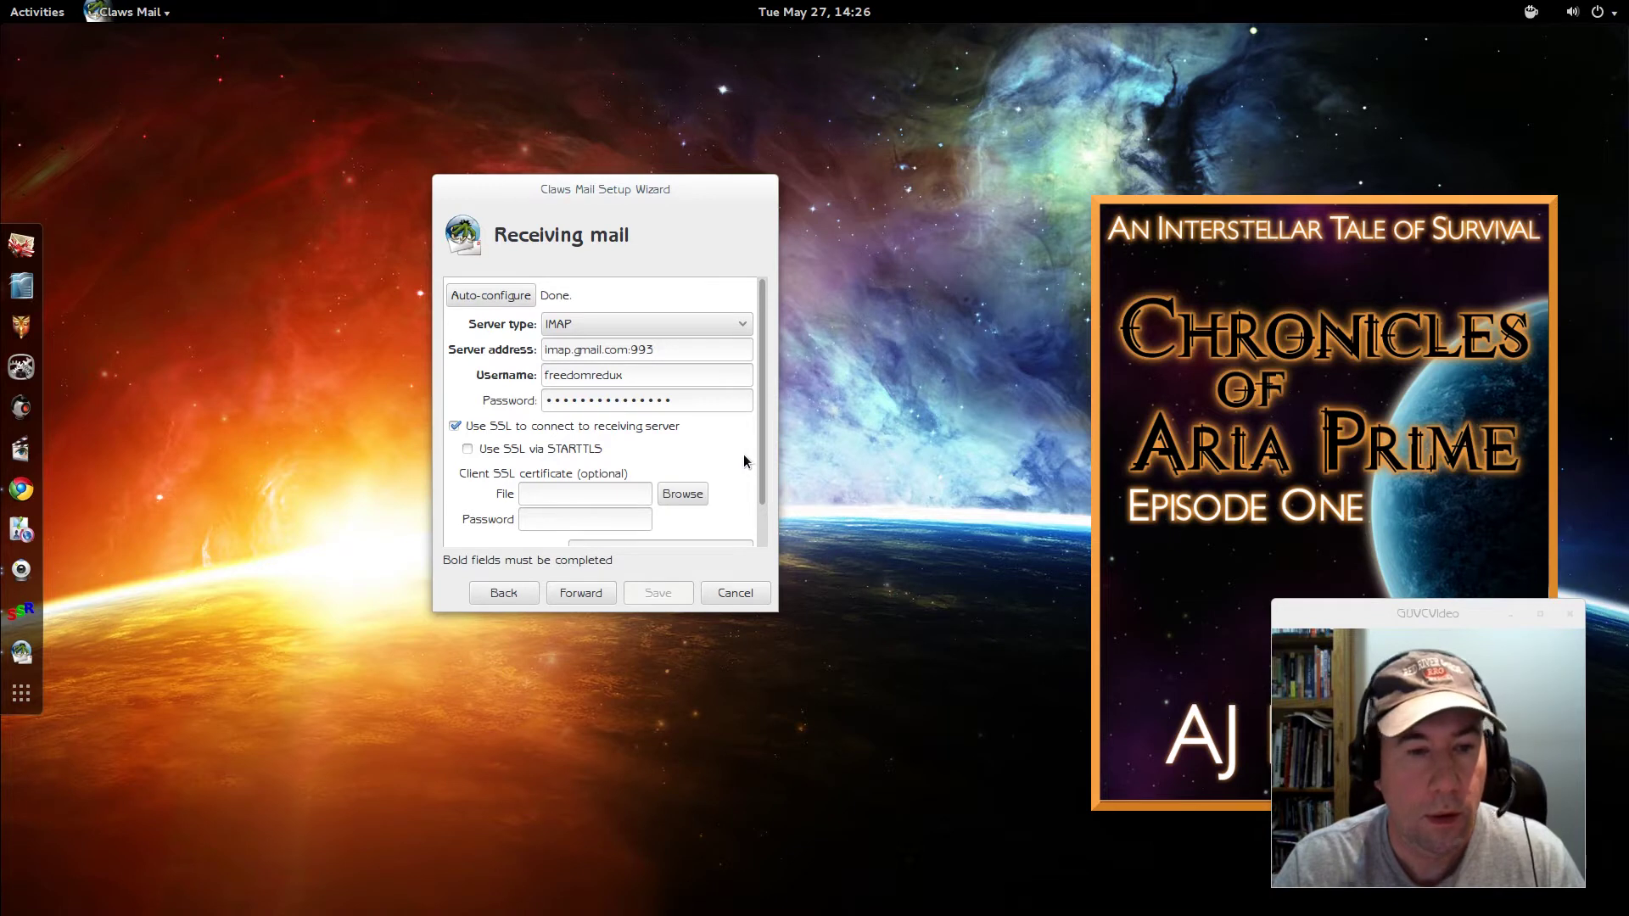
scroll(746, 461, "down", 1)
scroll(741, 462, "down", 1)
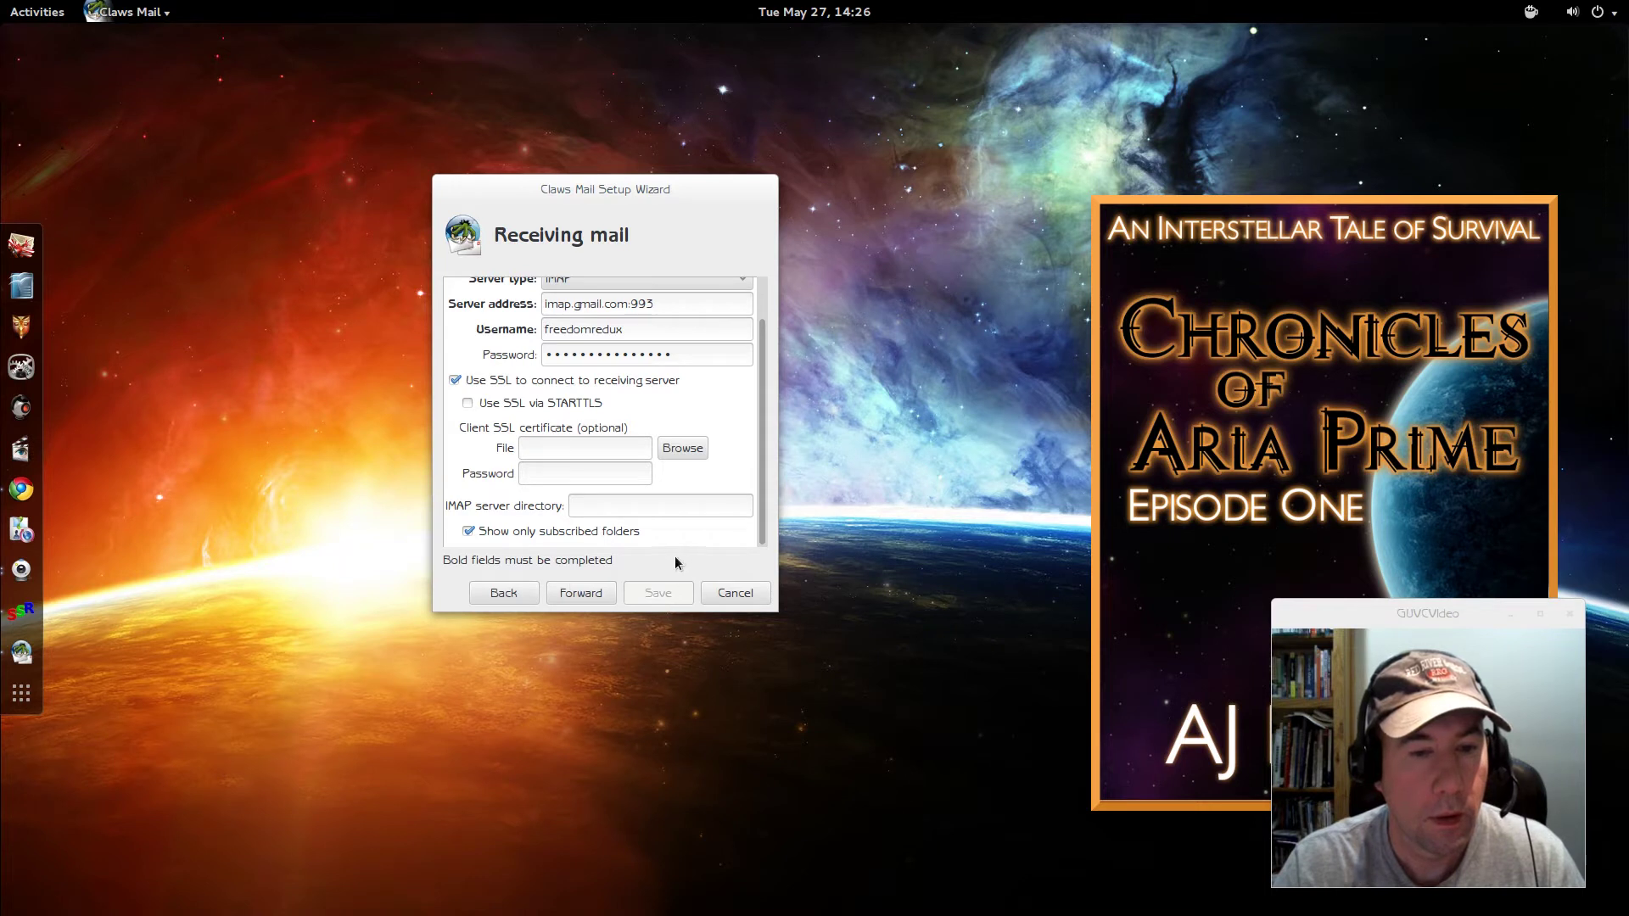
- On the Sending mail page for smtp.gmail.com:587, enter the SMTP username and password
left_click(561, 594)
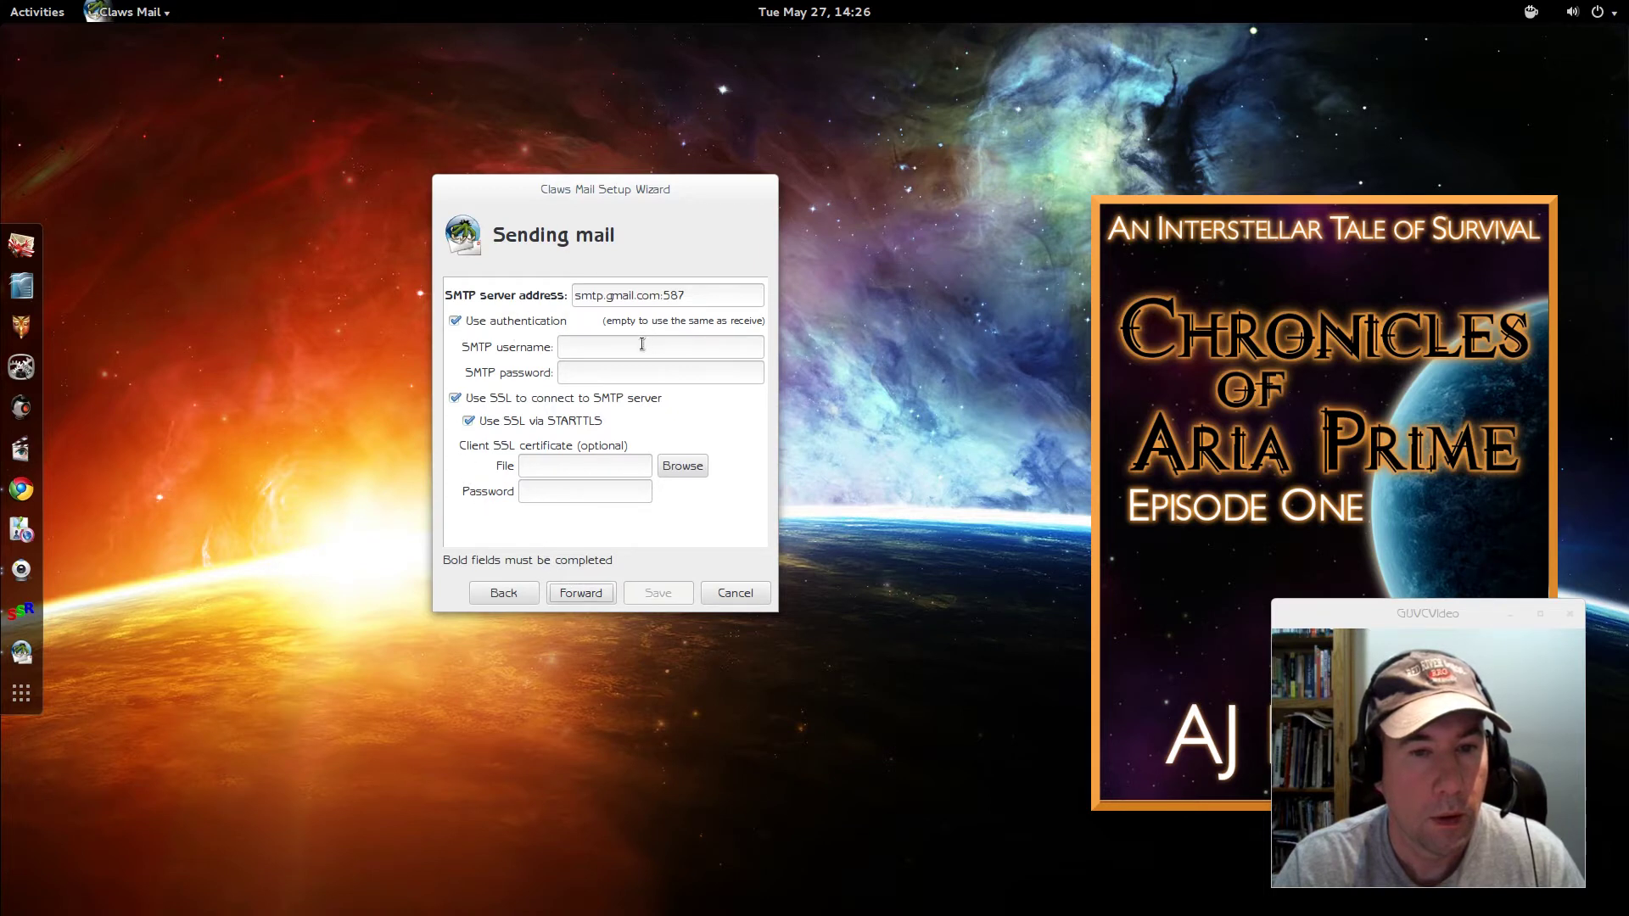
left_click(642, 344)
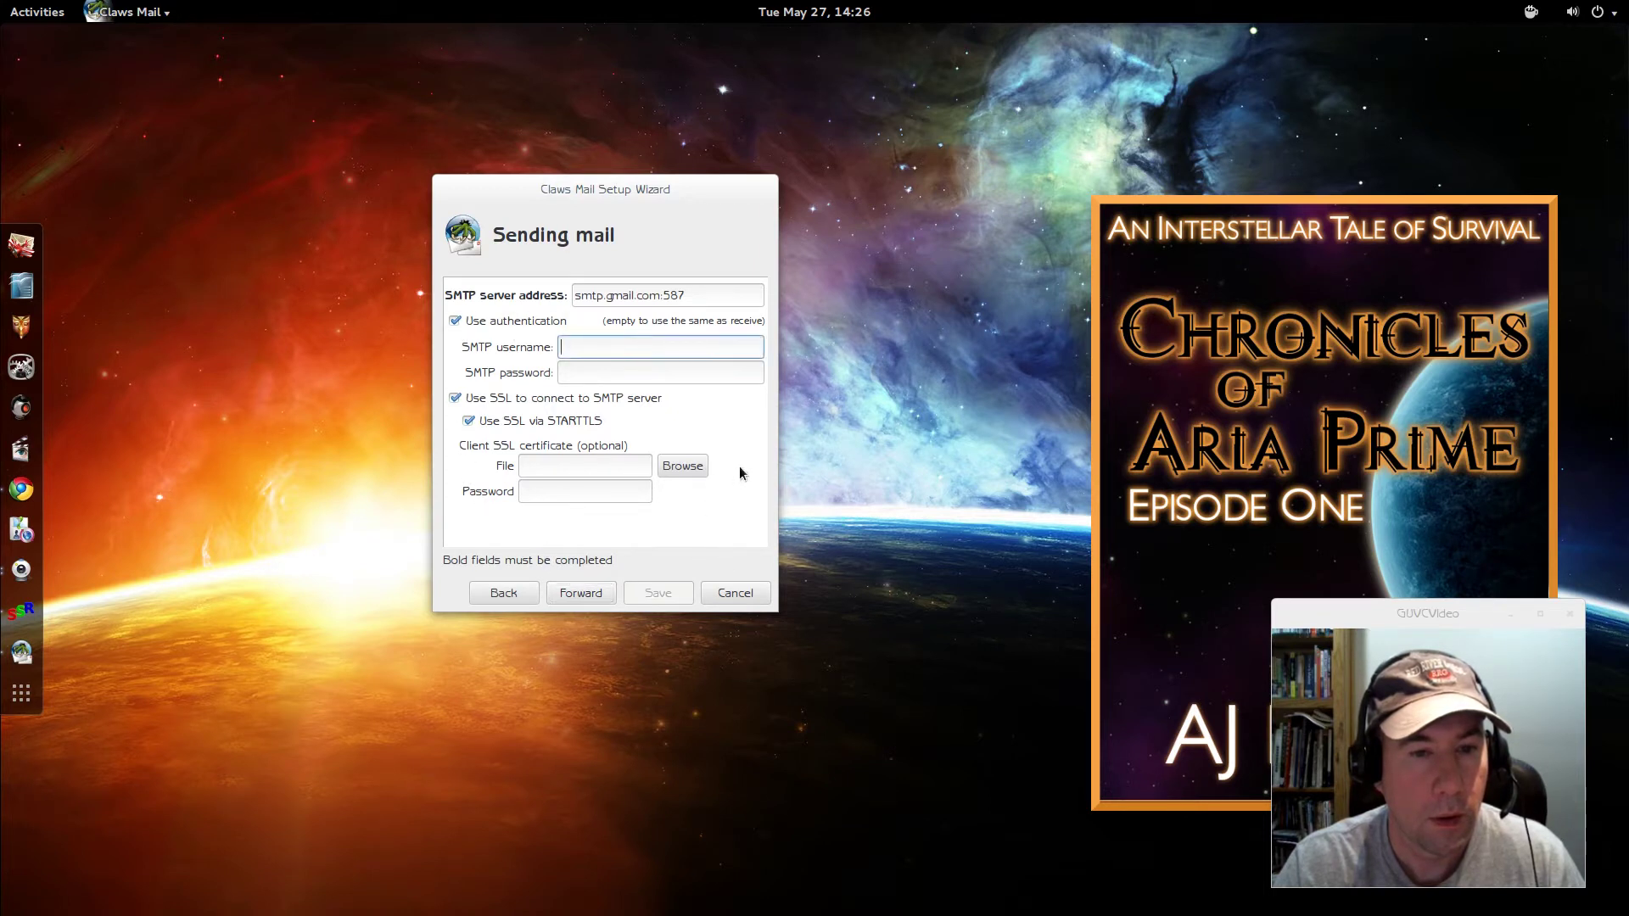
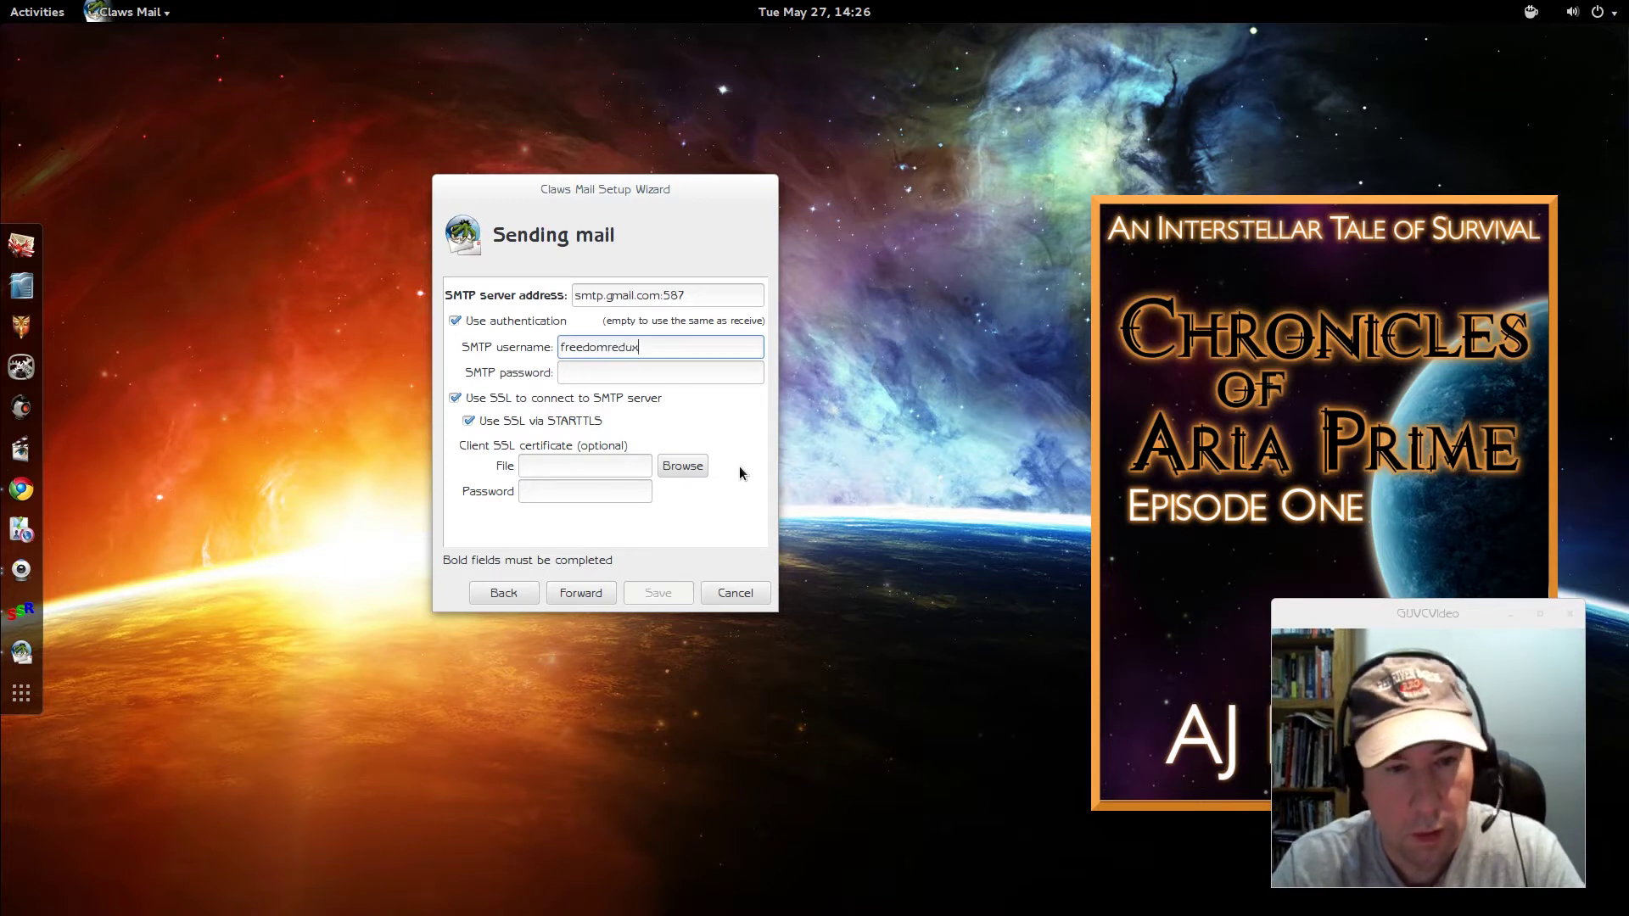
key("Tab")
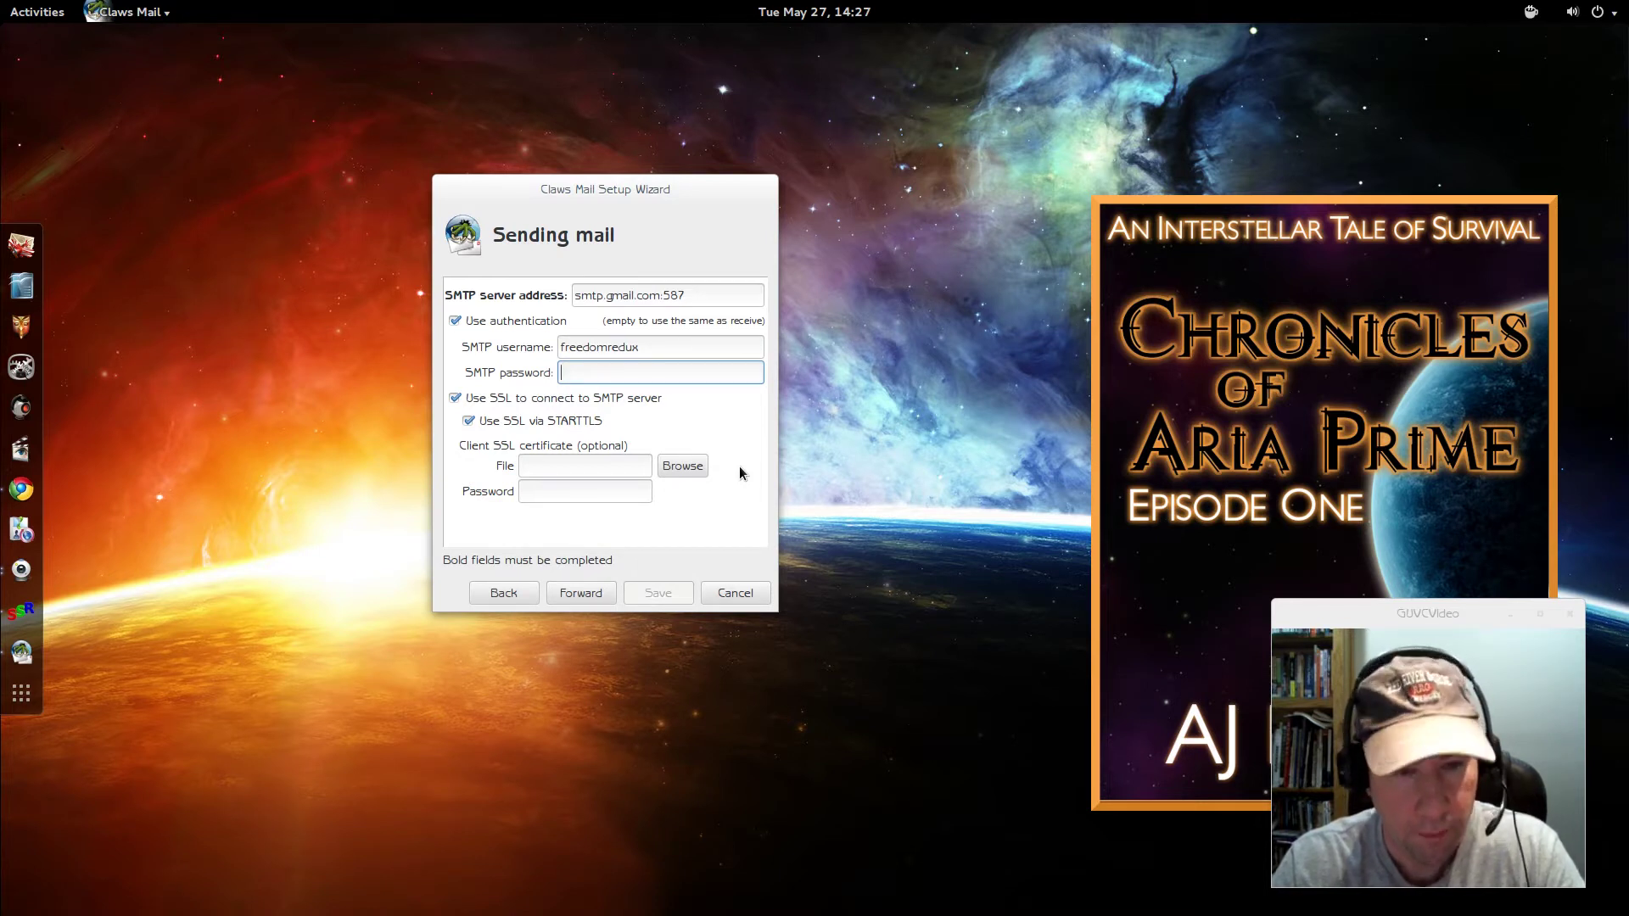
type("••")
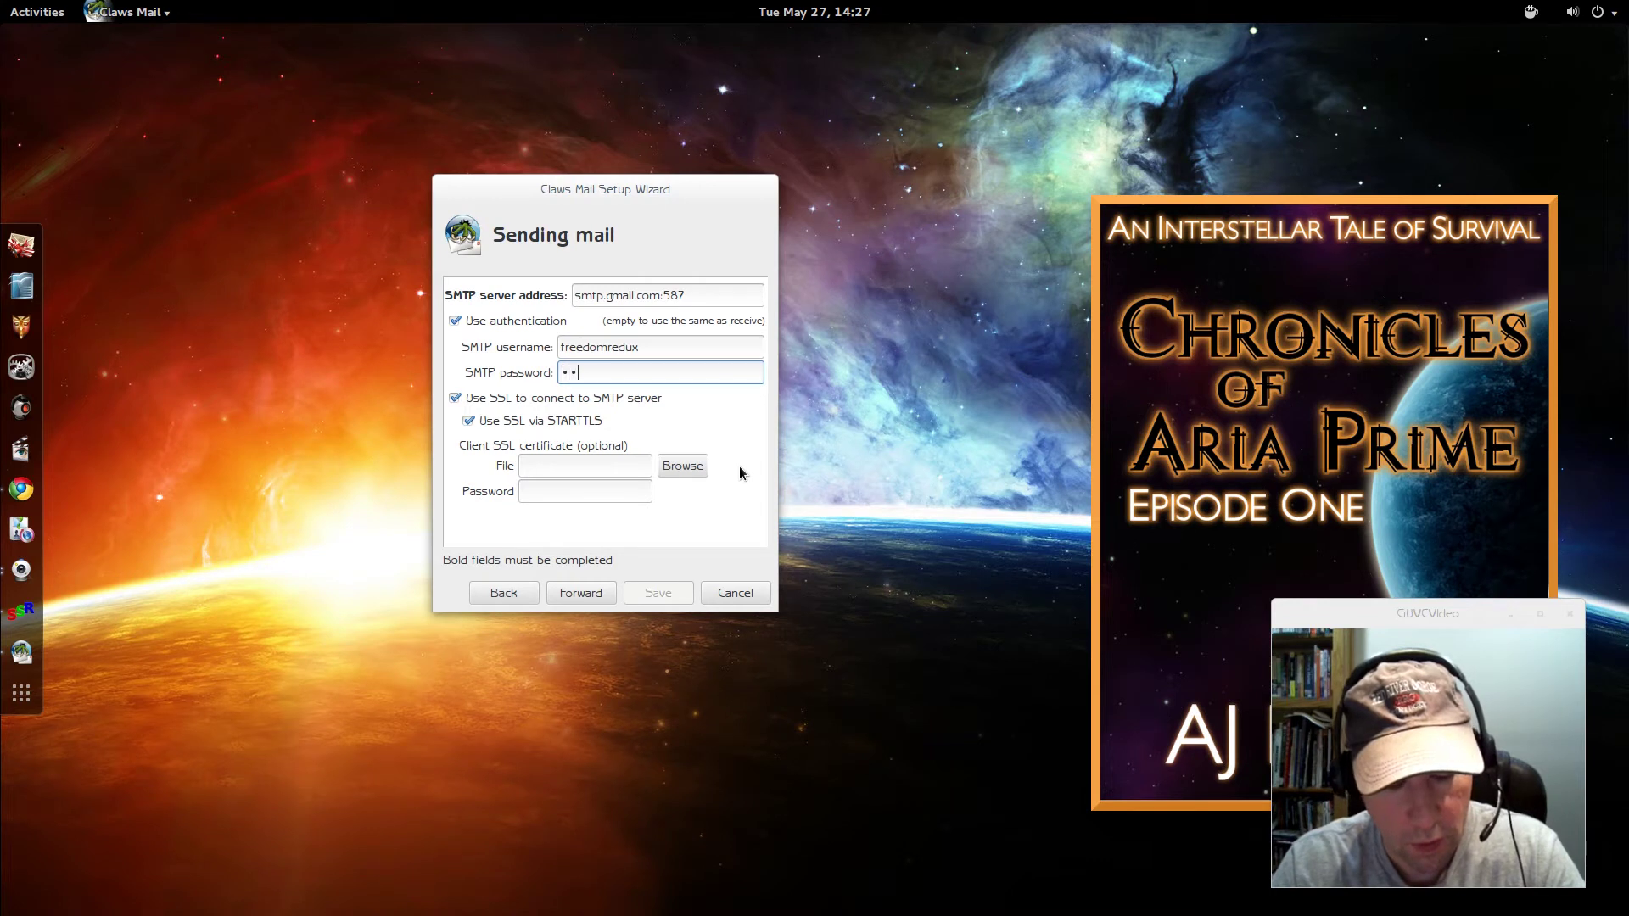
type("•••••••••")
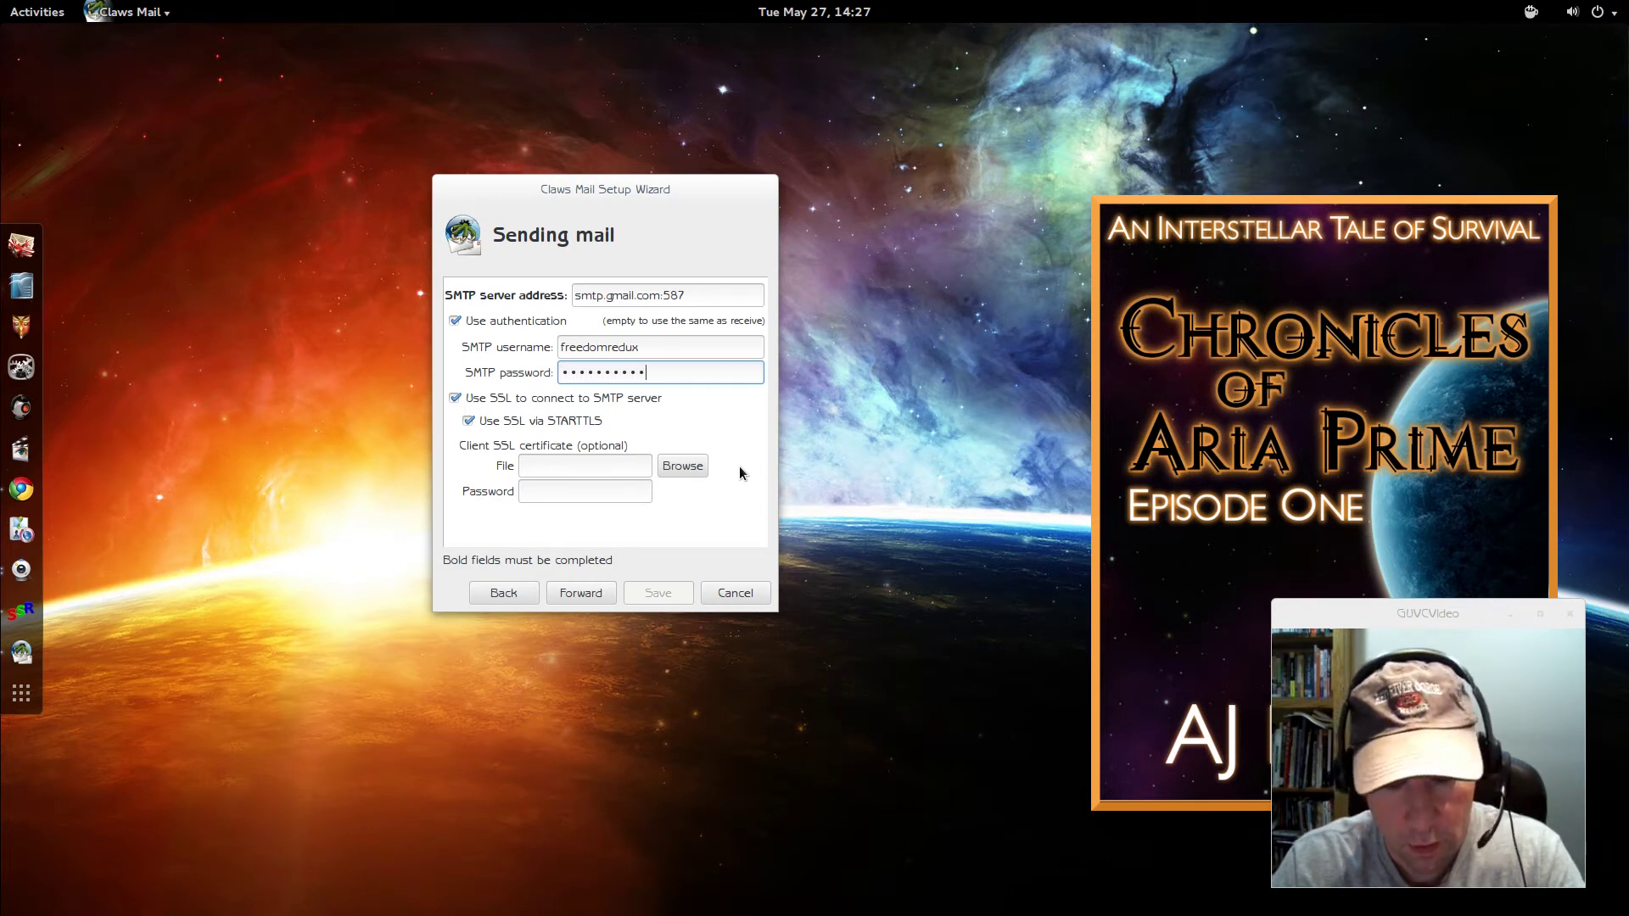
type("•••")
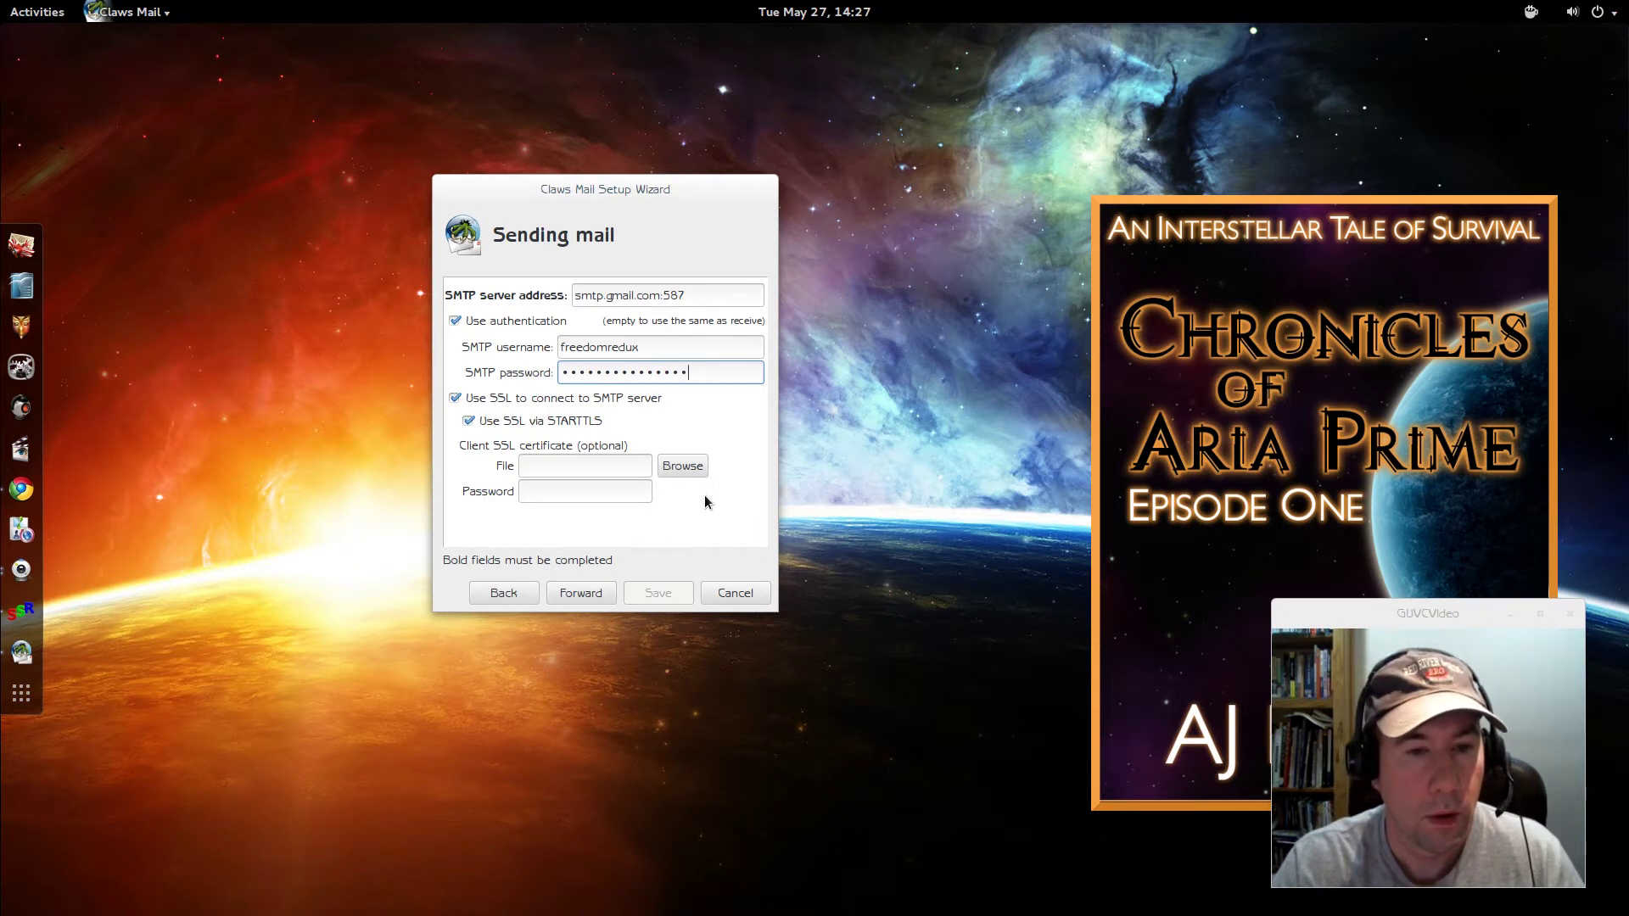
- Finish the wizard, save the configuration, and accept the Gmail server's SSL certificate
left_click(594, 598)
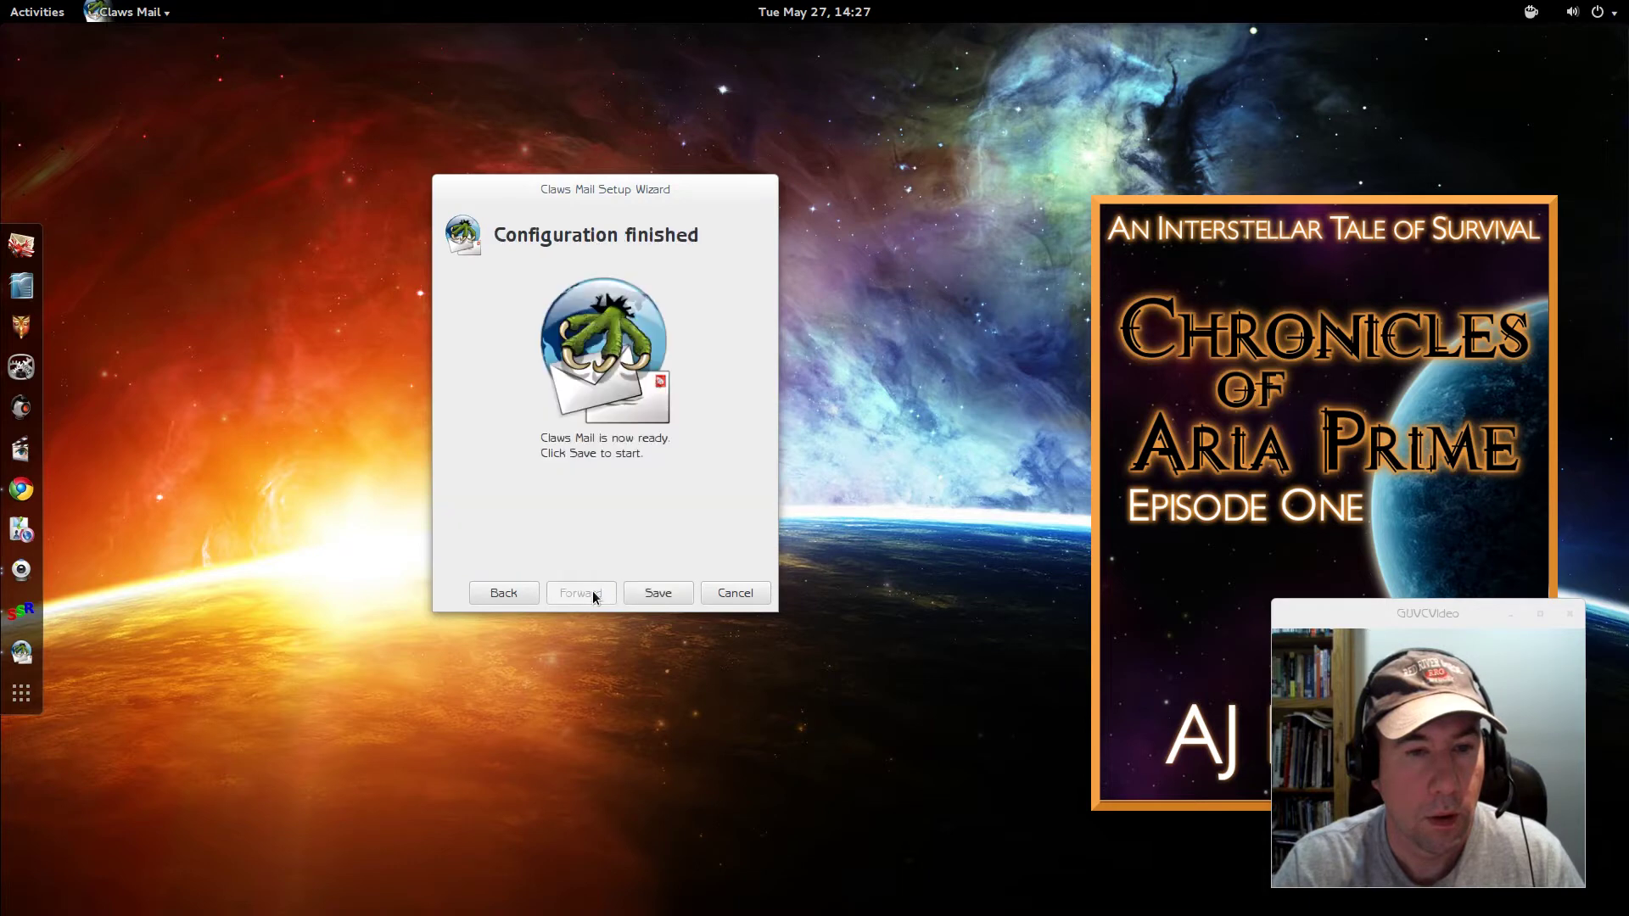
left_click(652, 595)
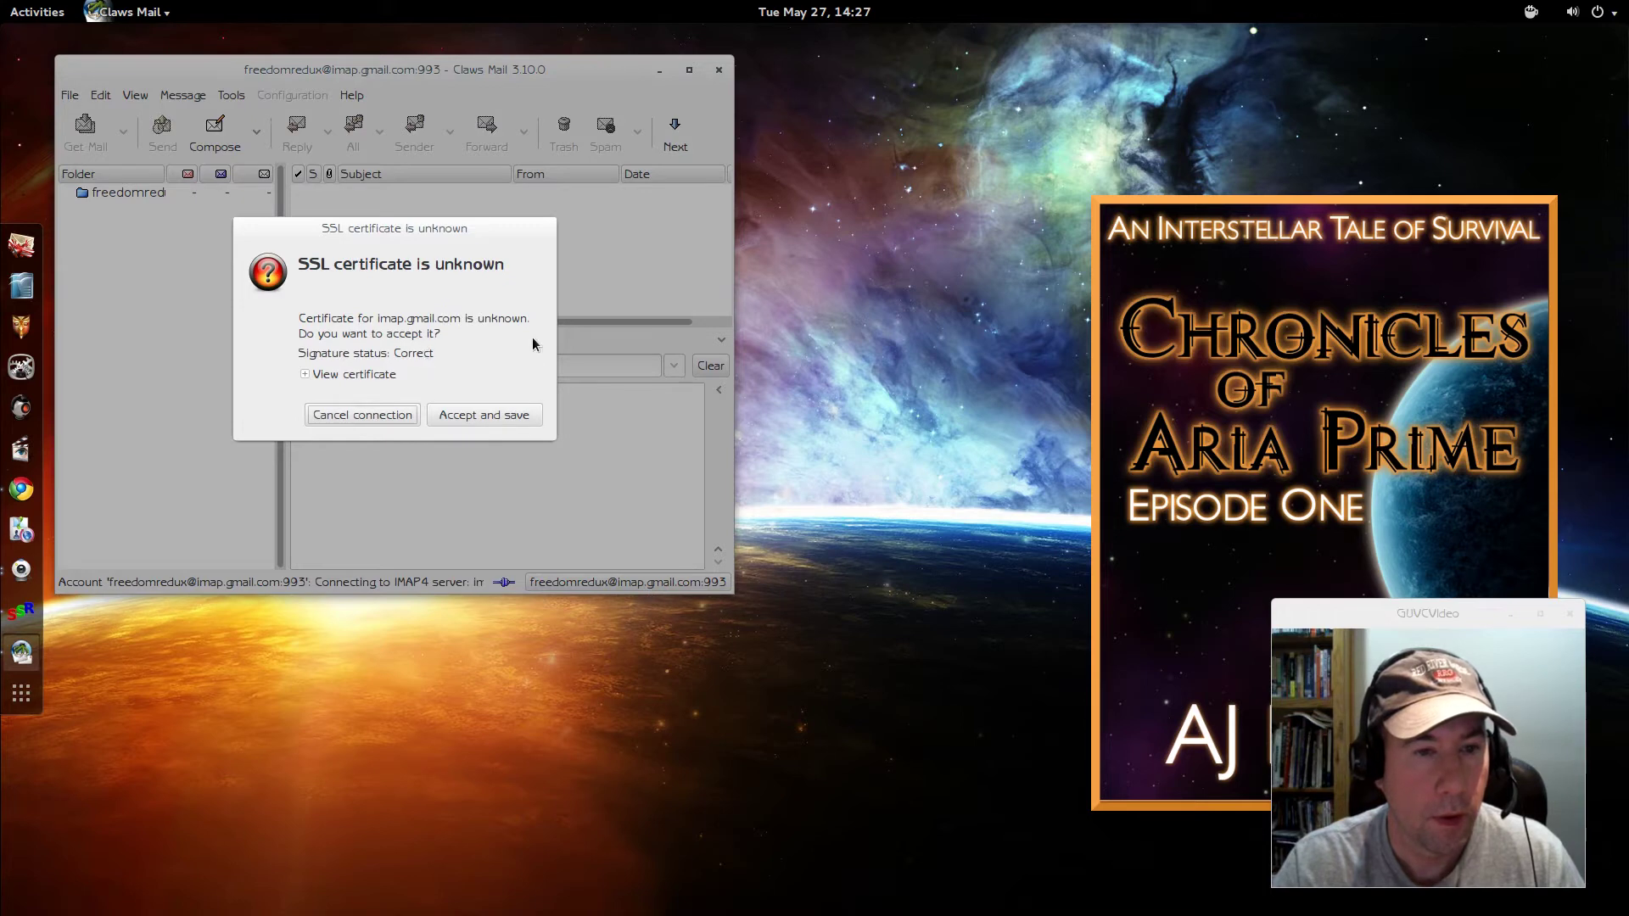
left_click(458, 414)
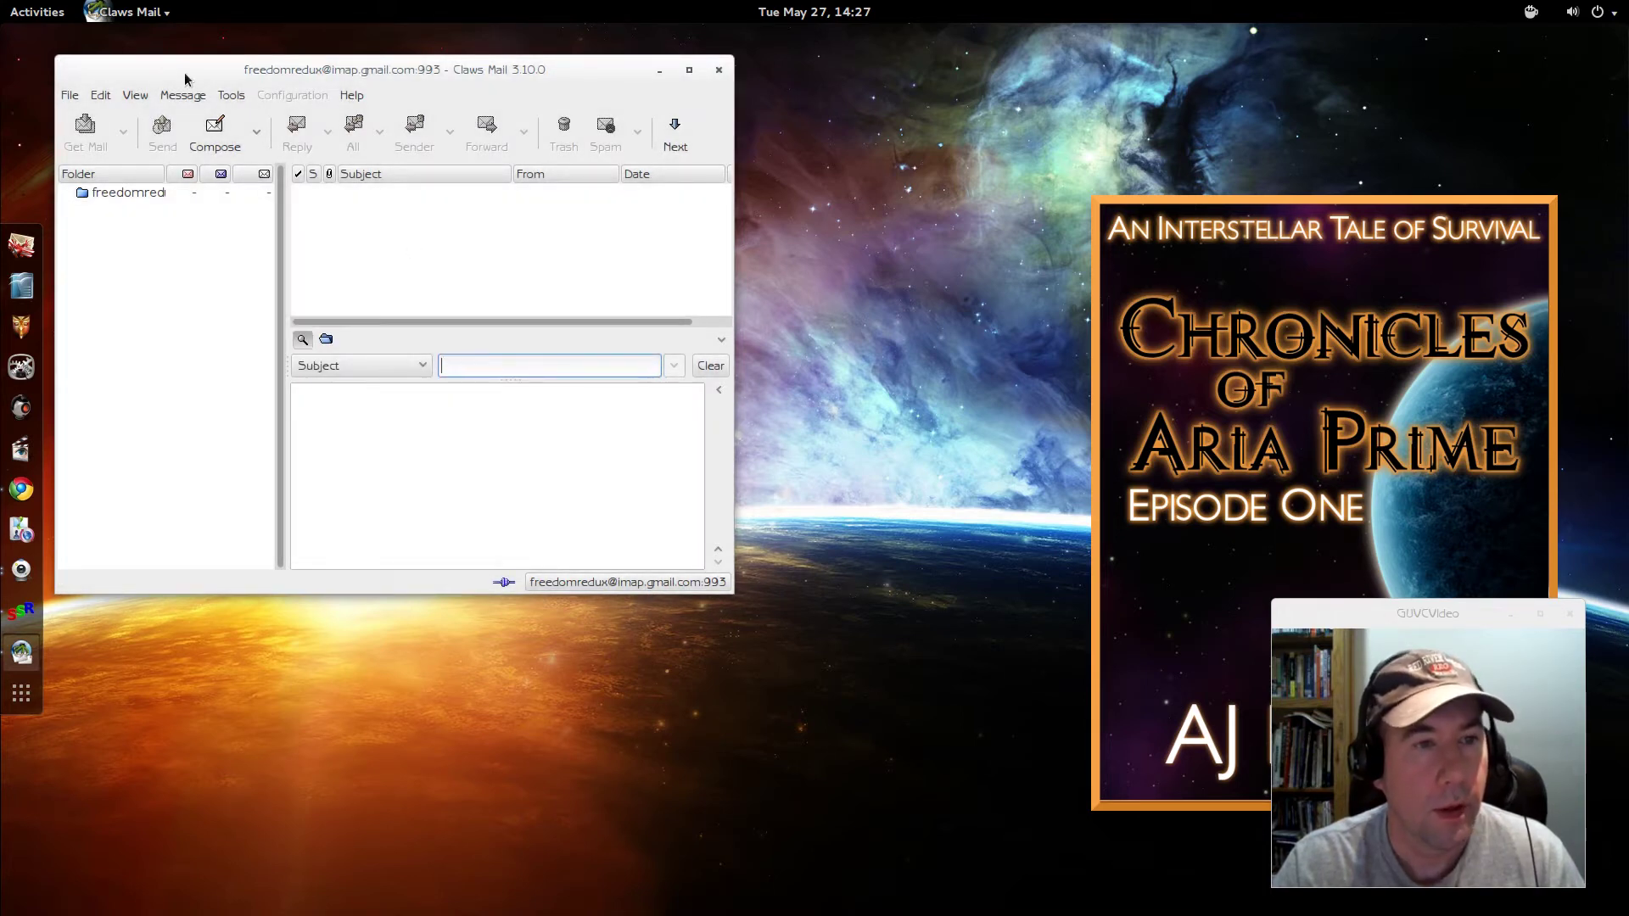
- Get mail, open the INBOX with 170 messages, and maximize the mail window
left_click_drag(193, 75, 430, 205)
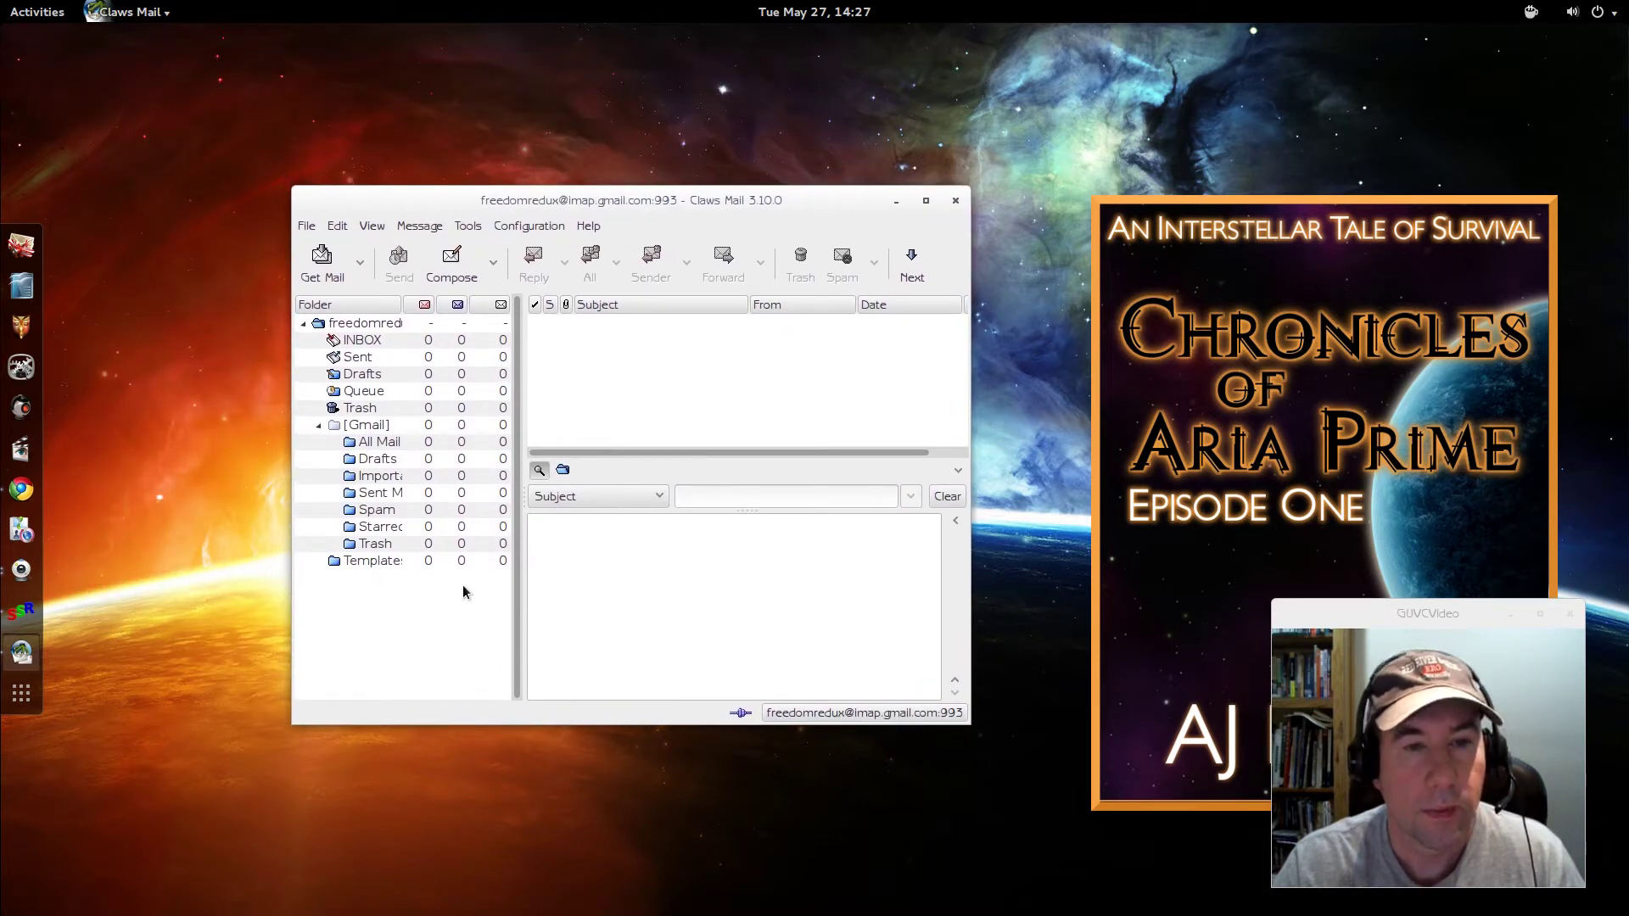
left_click(322, 260)
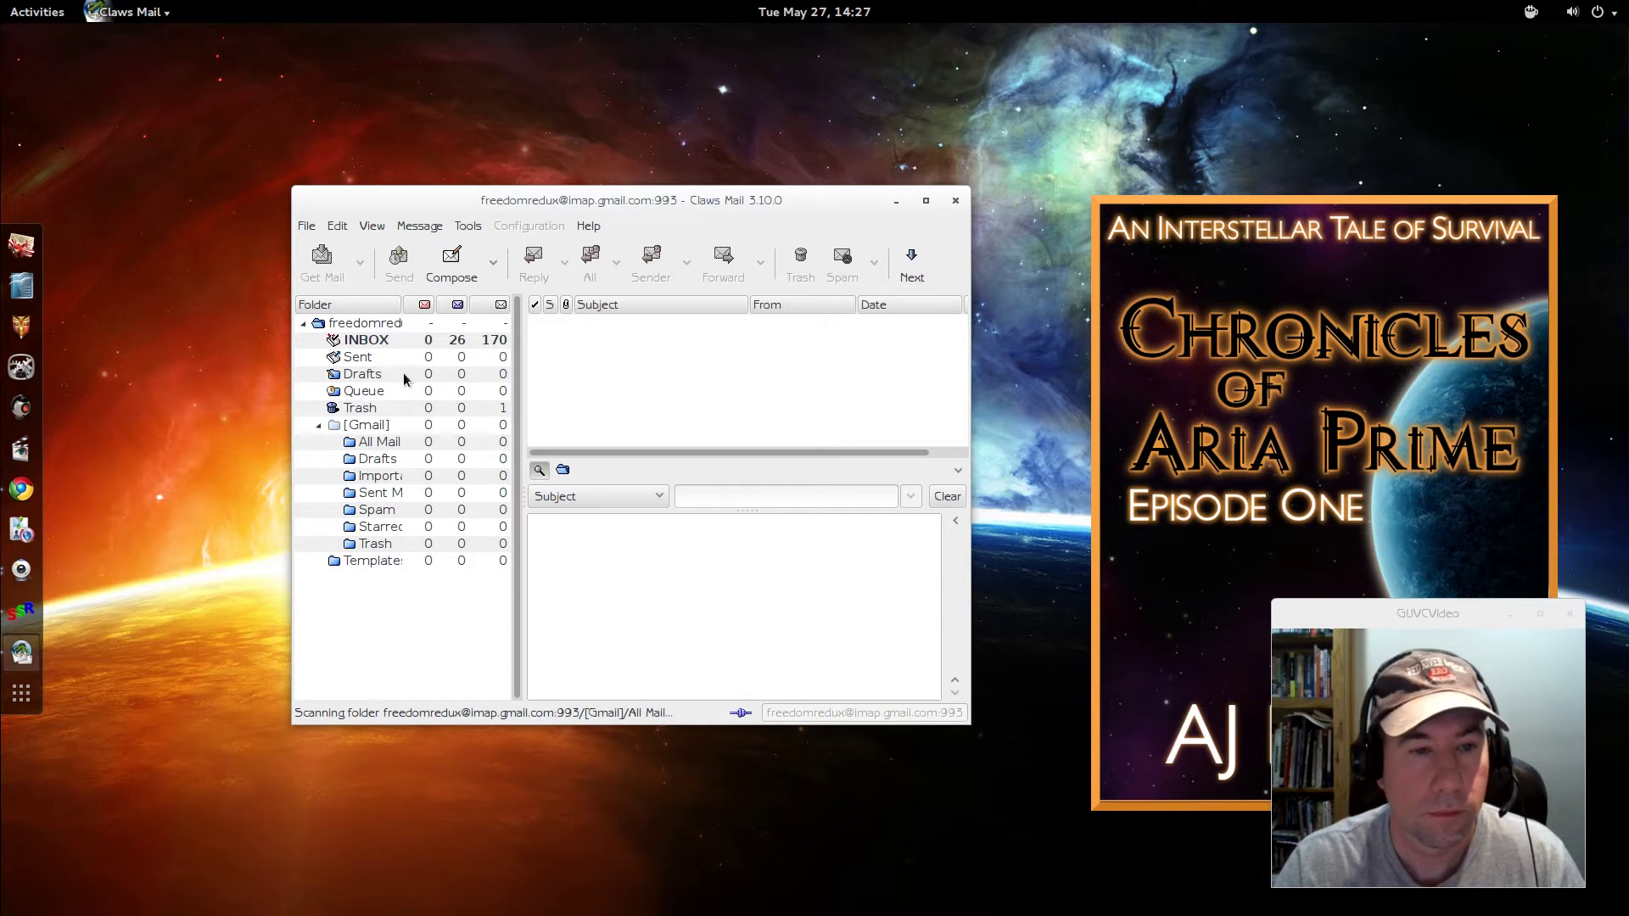
left_click(376, 342)
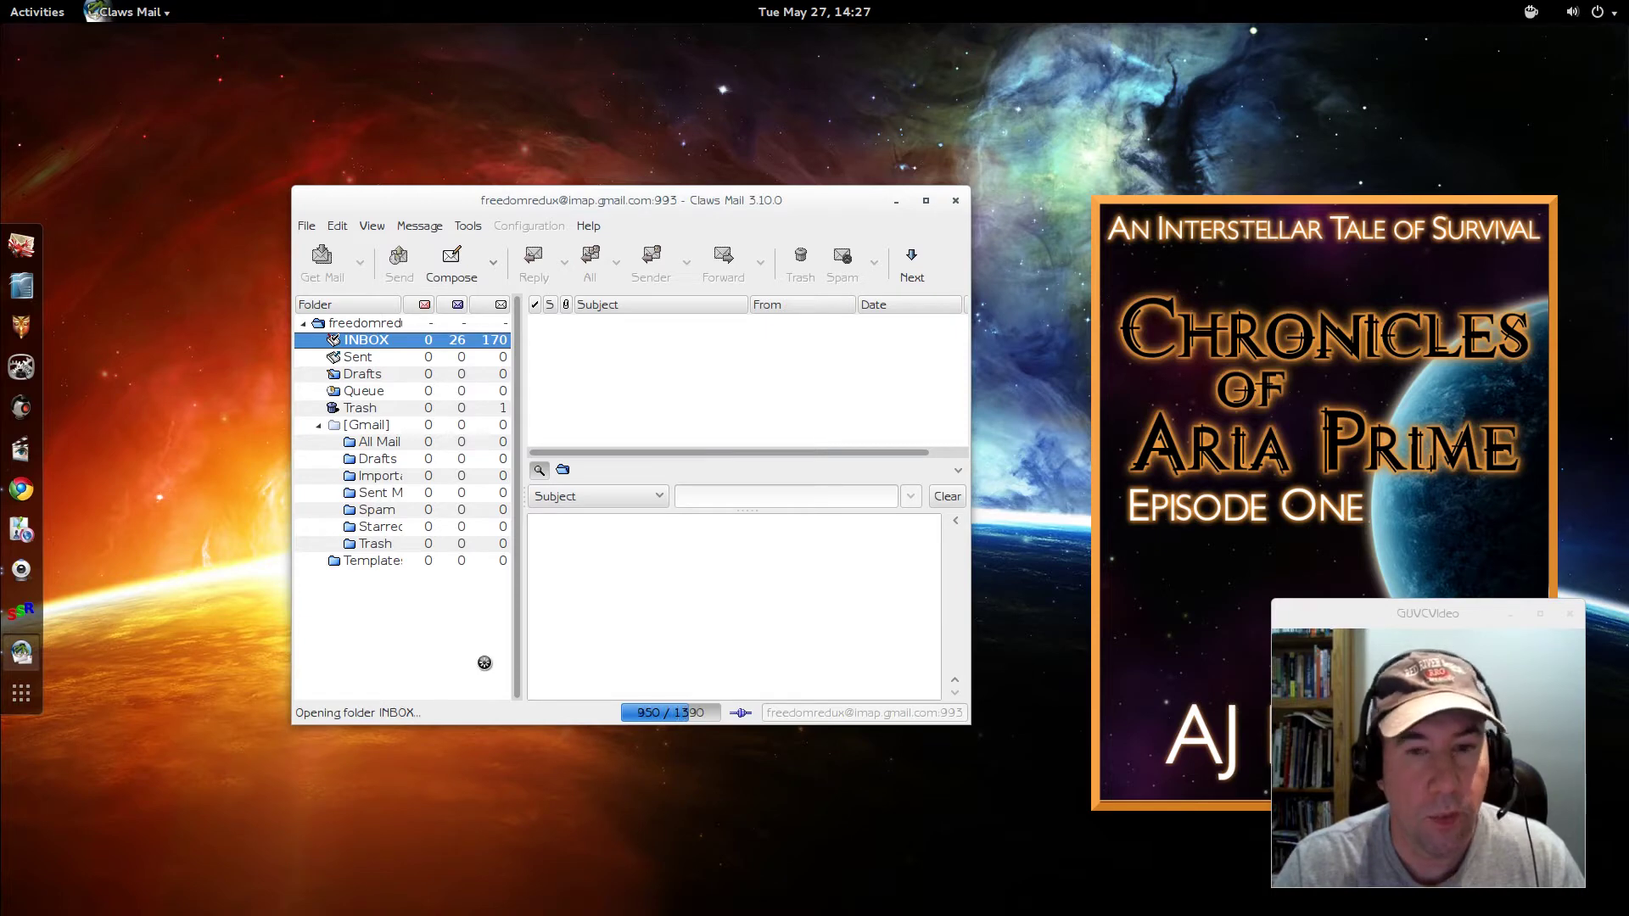
left_click(924, 201)
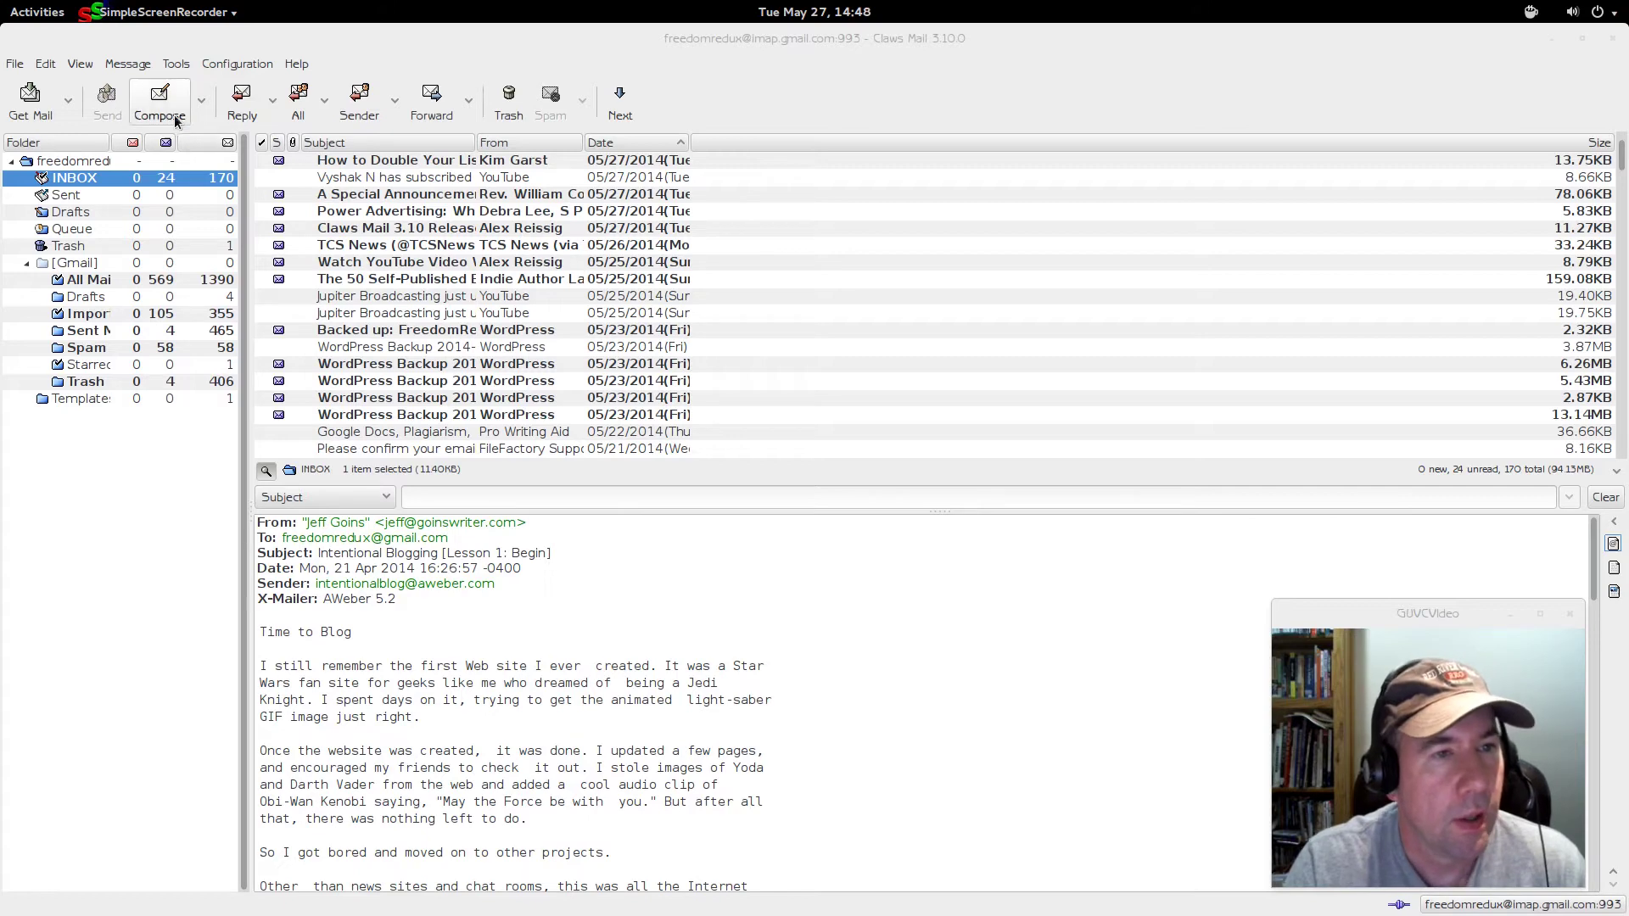
- Toggle View > Fullscreen on and back off, then bring up the View > Layout choices
left_click(78, 65)
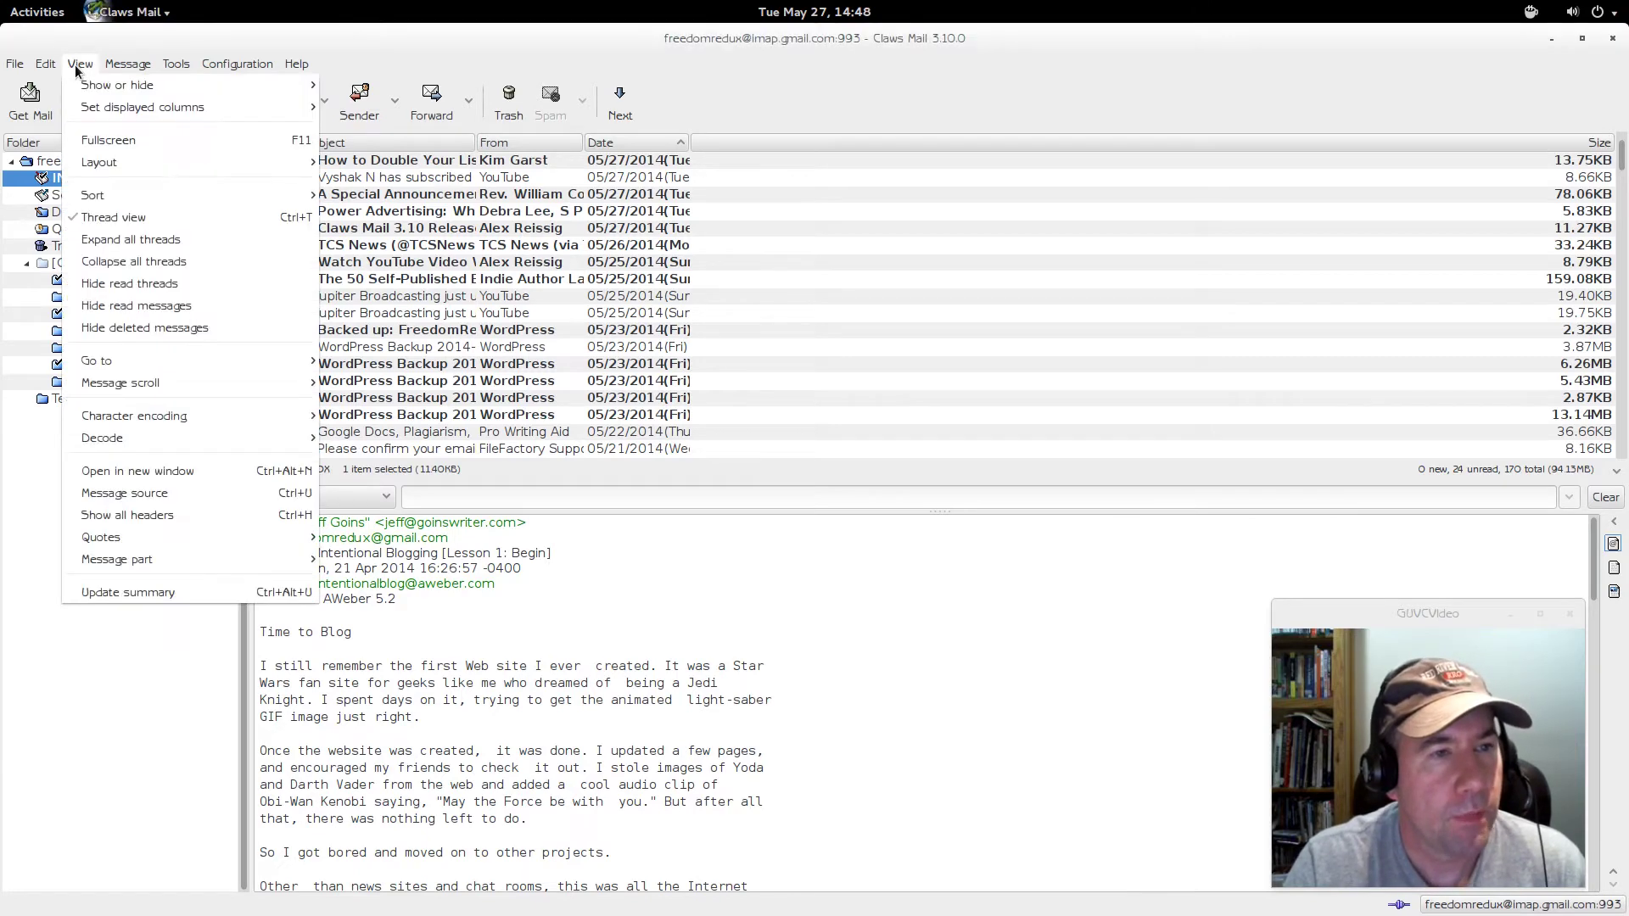
left_click(94, 142)
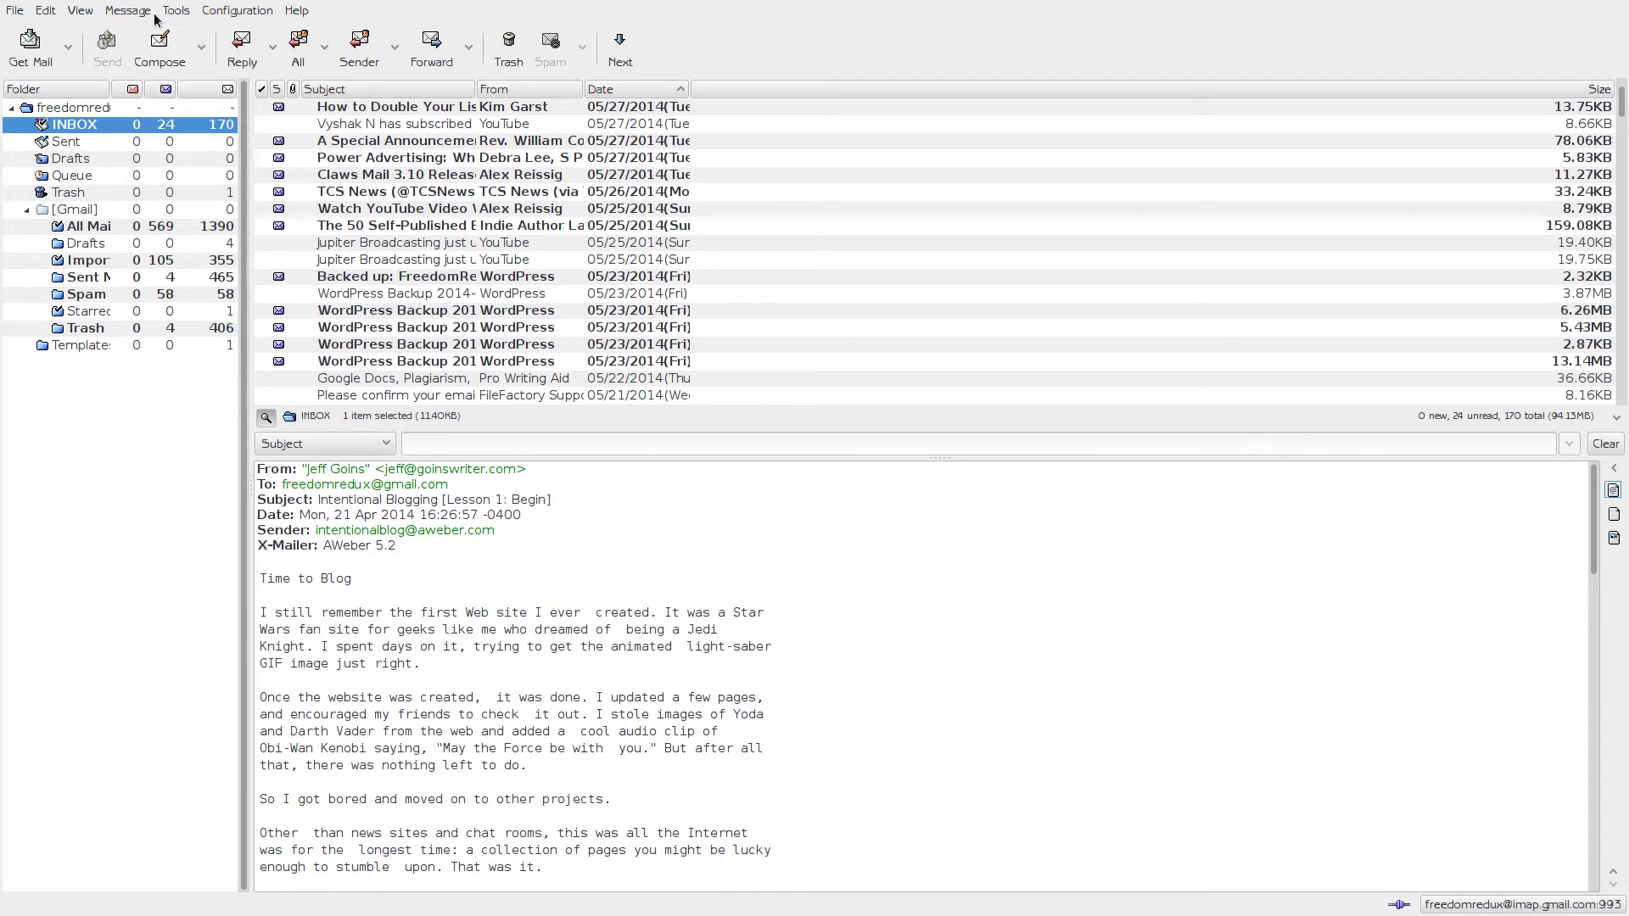
left_click(78, 13)
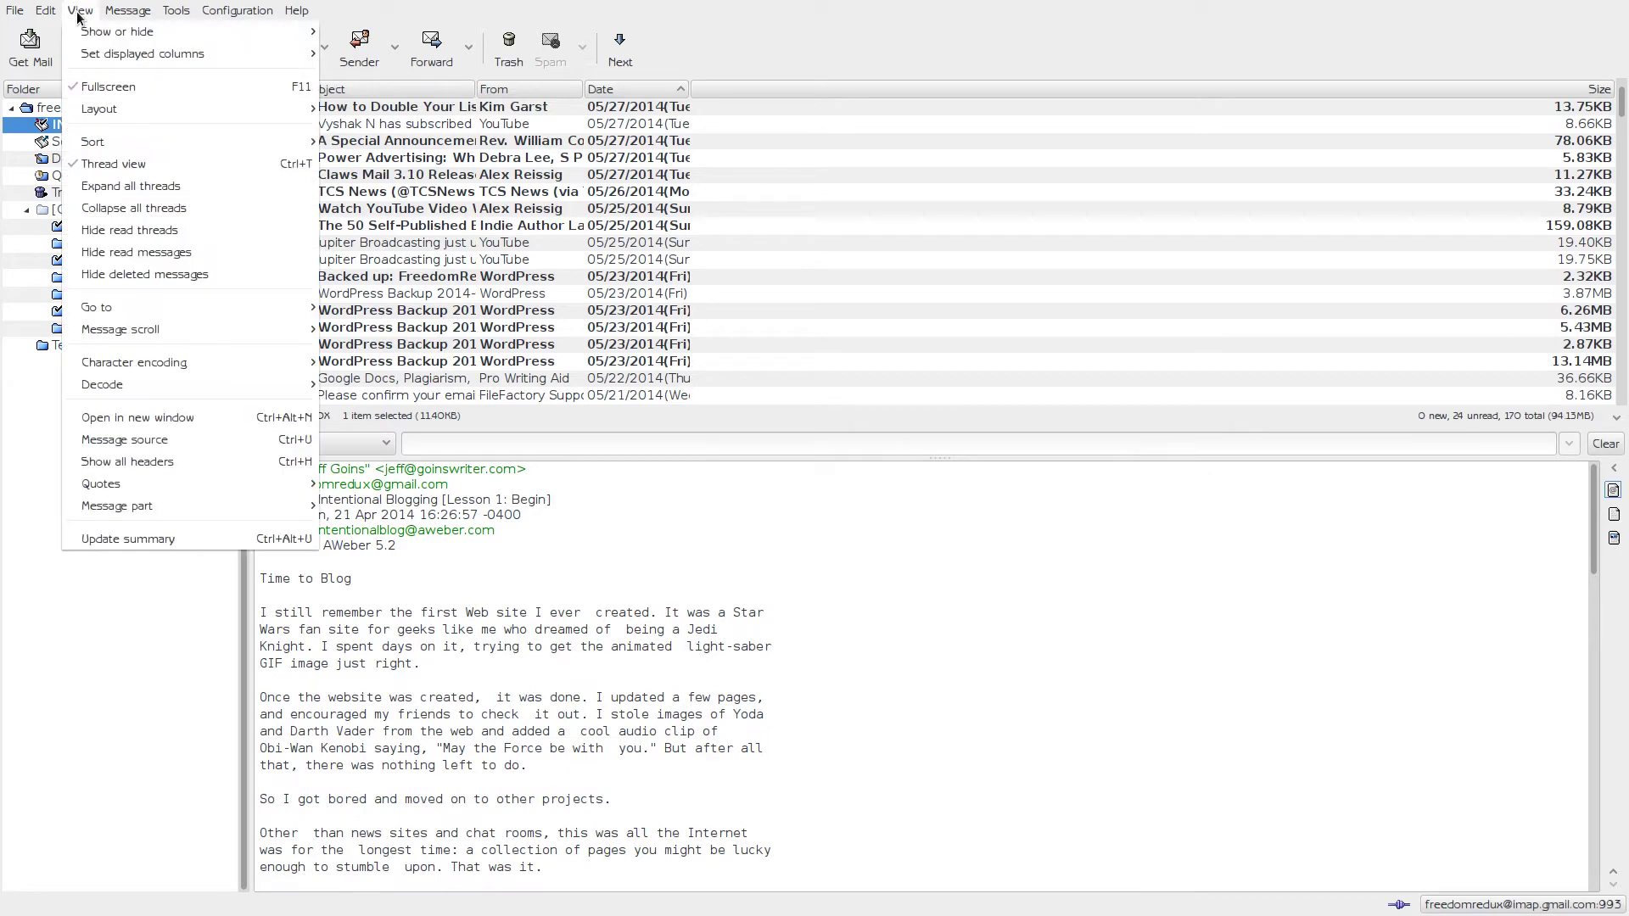
left_click(97, 86)
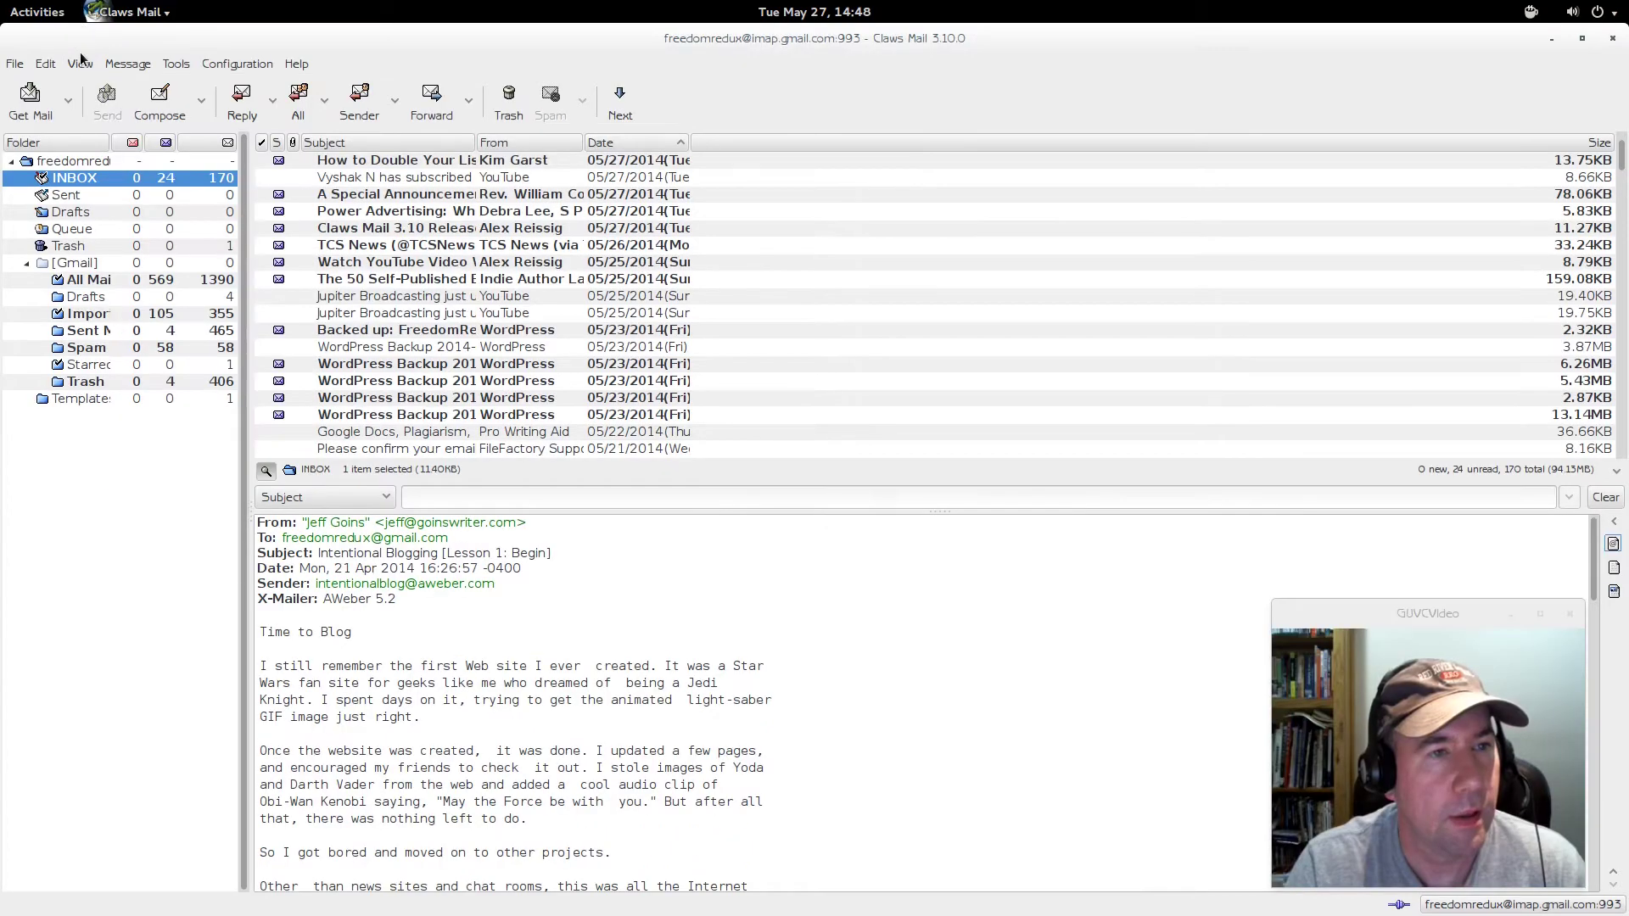
left_click(81, 63)
mouse_move(104, 196)
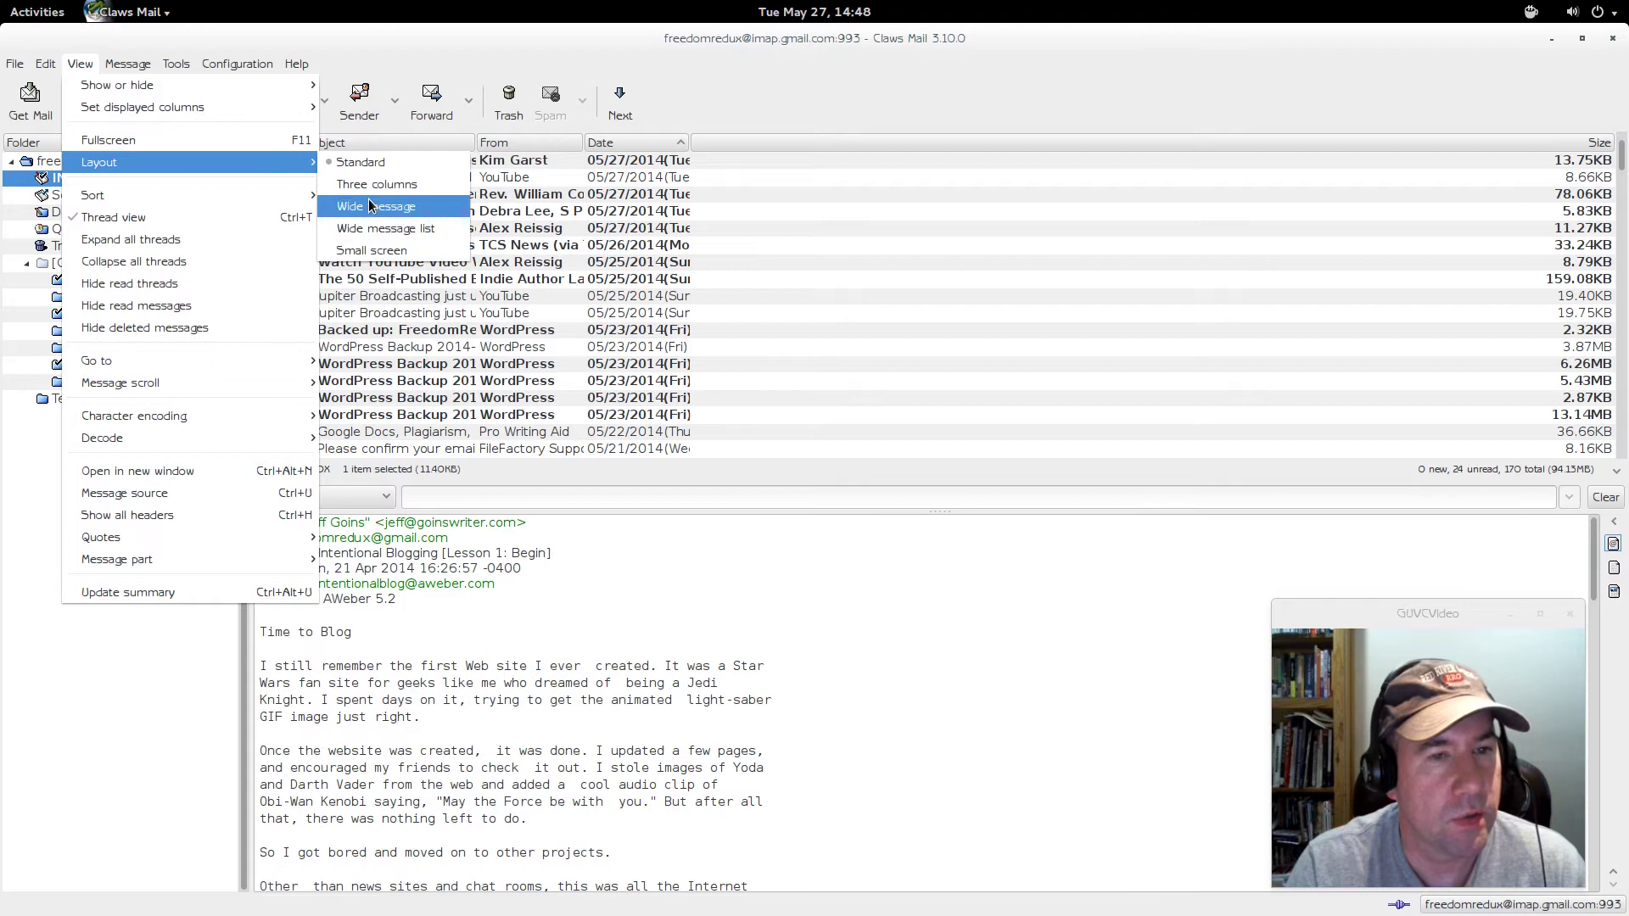
- Switch to the Three columns layout and widen the message text pane, Subject column and folder pane
left_click(370, 186)
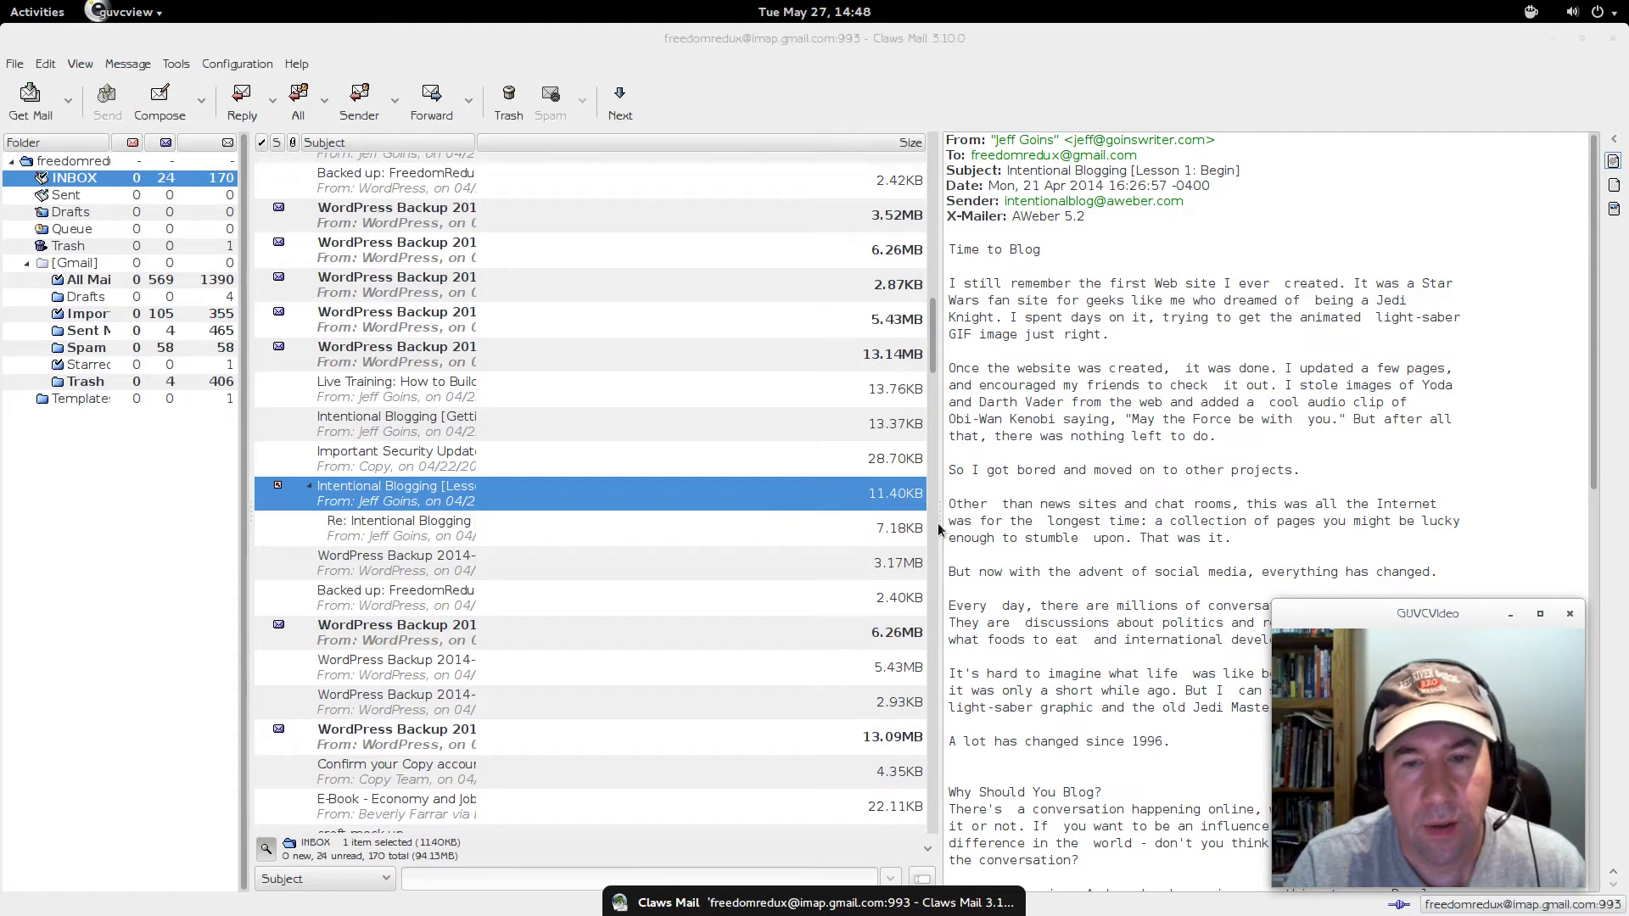
left_click_drag(939, 524, 766, 524)
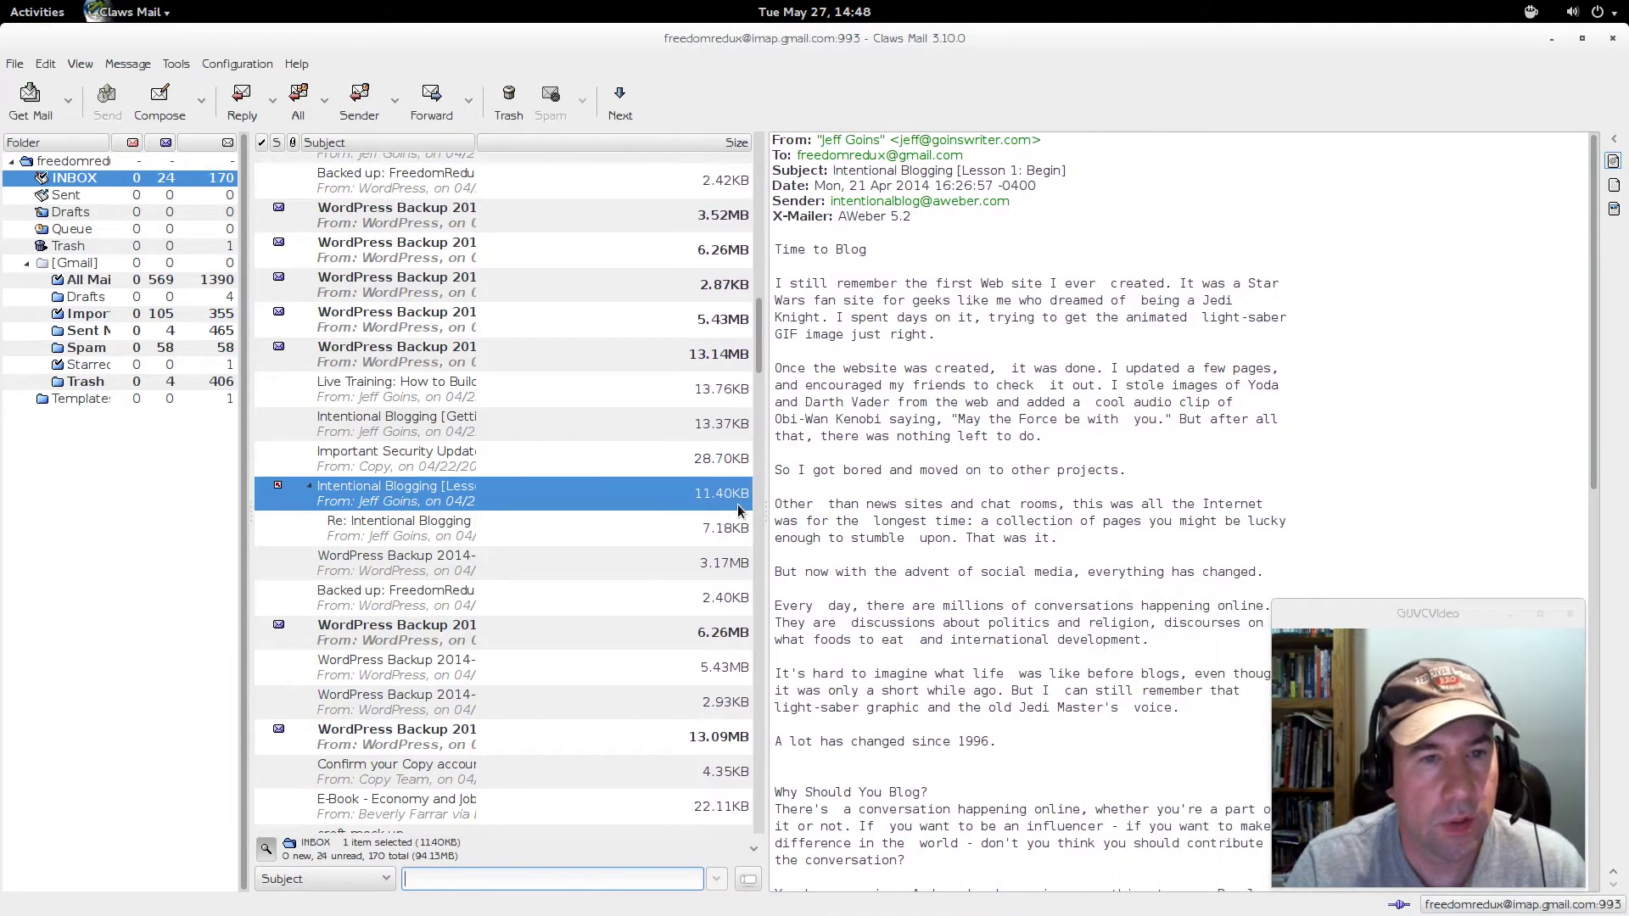
left_click_drag(476, 147, 566, 148)
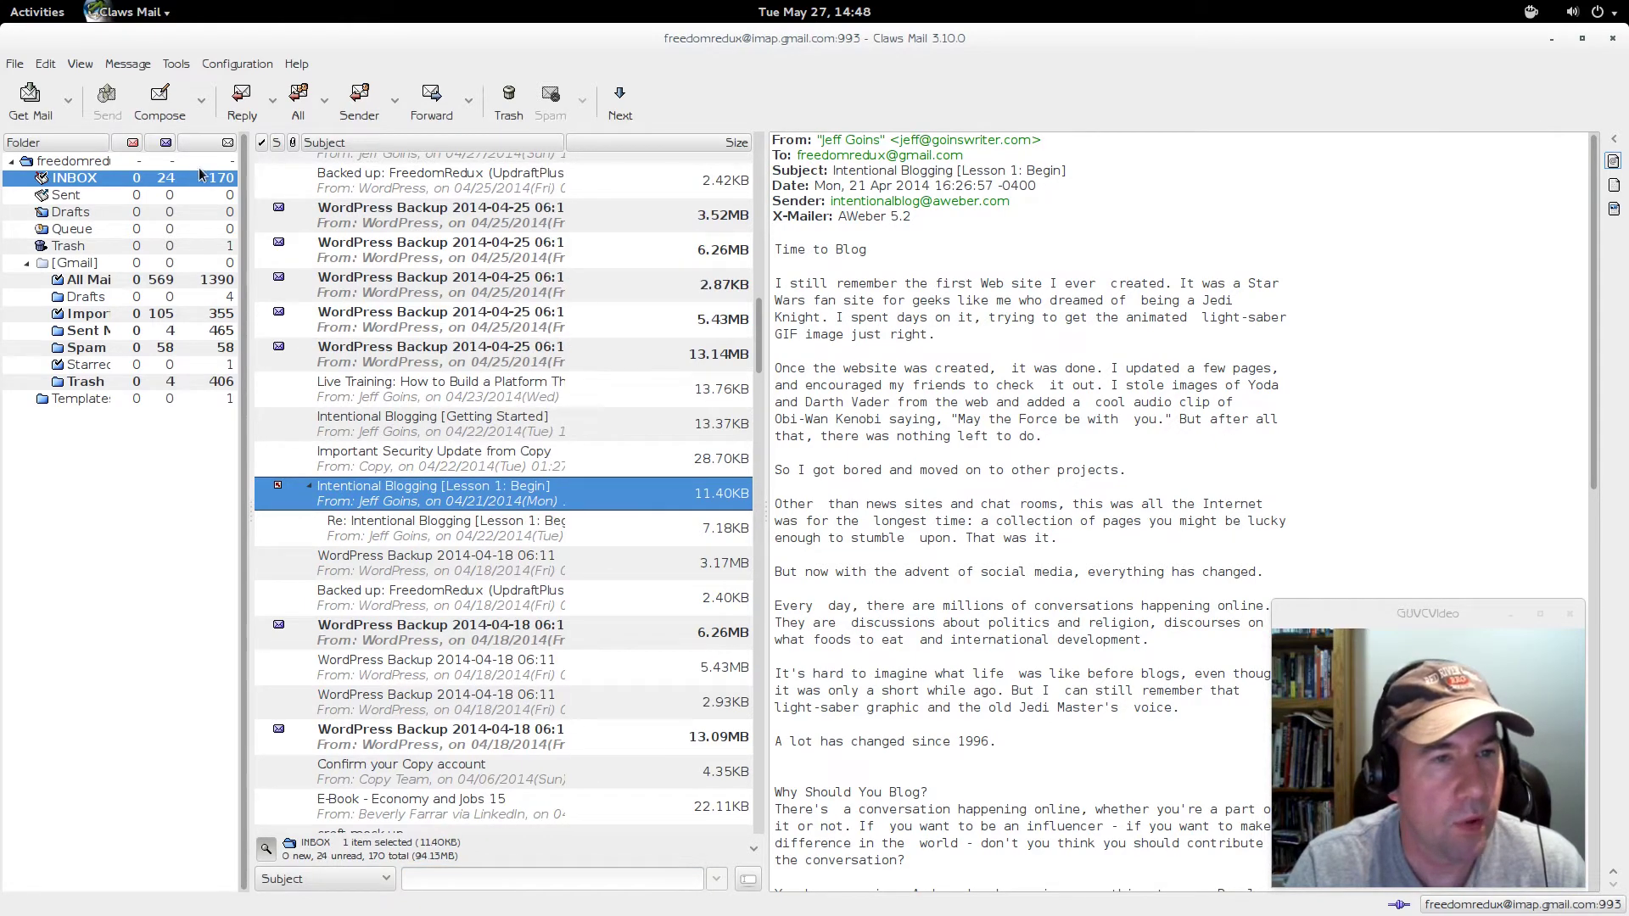
left_click_drag(241, 150, 264, 143)
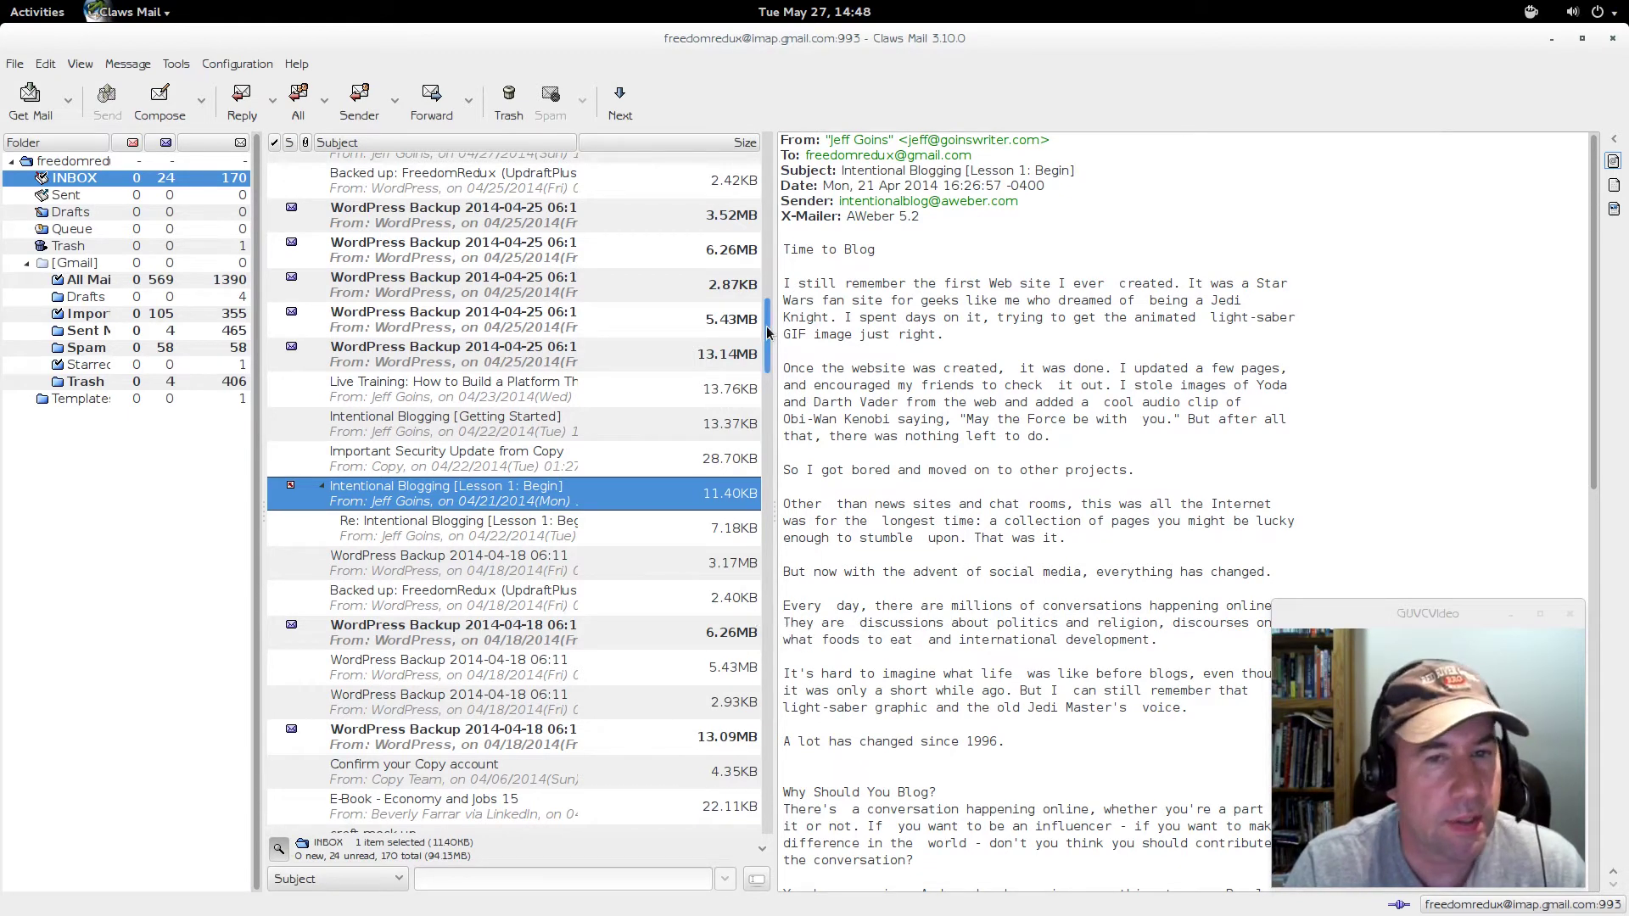
- Fine-tune the message list column widths, narrowing the Size and Subject columns
scroll(768, 331, "up", 20)
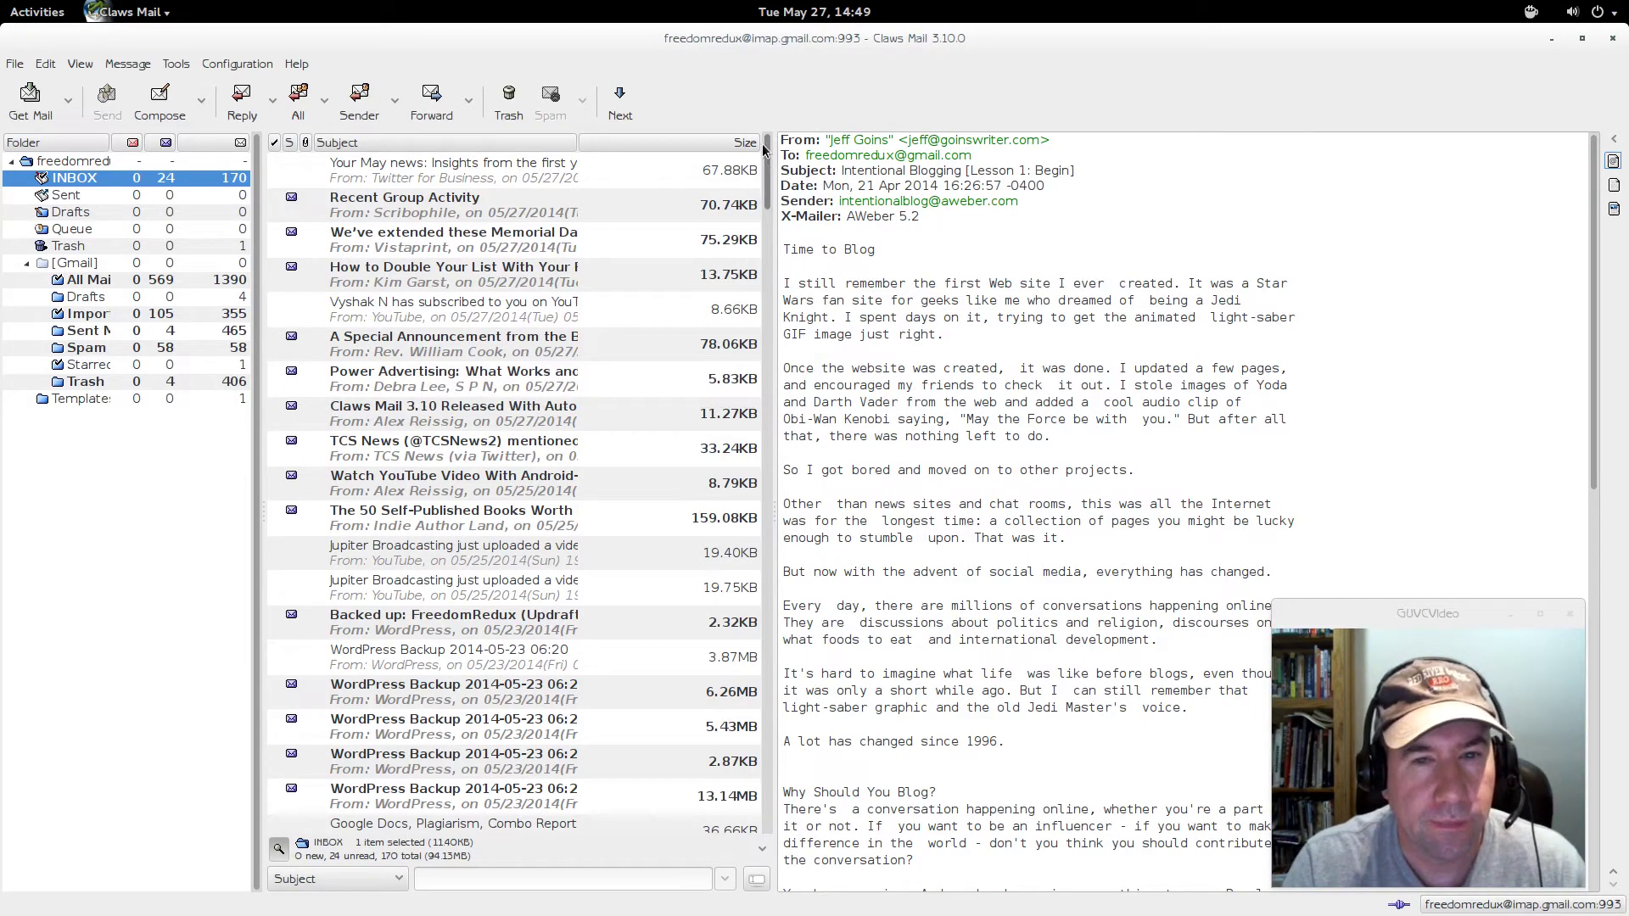
left_click_drag(761, 142, 689, 142)
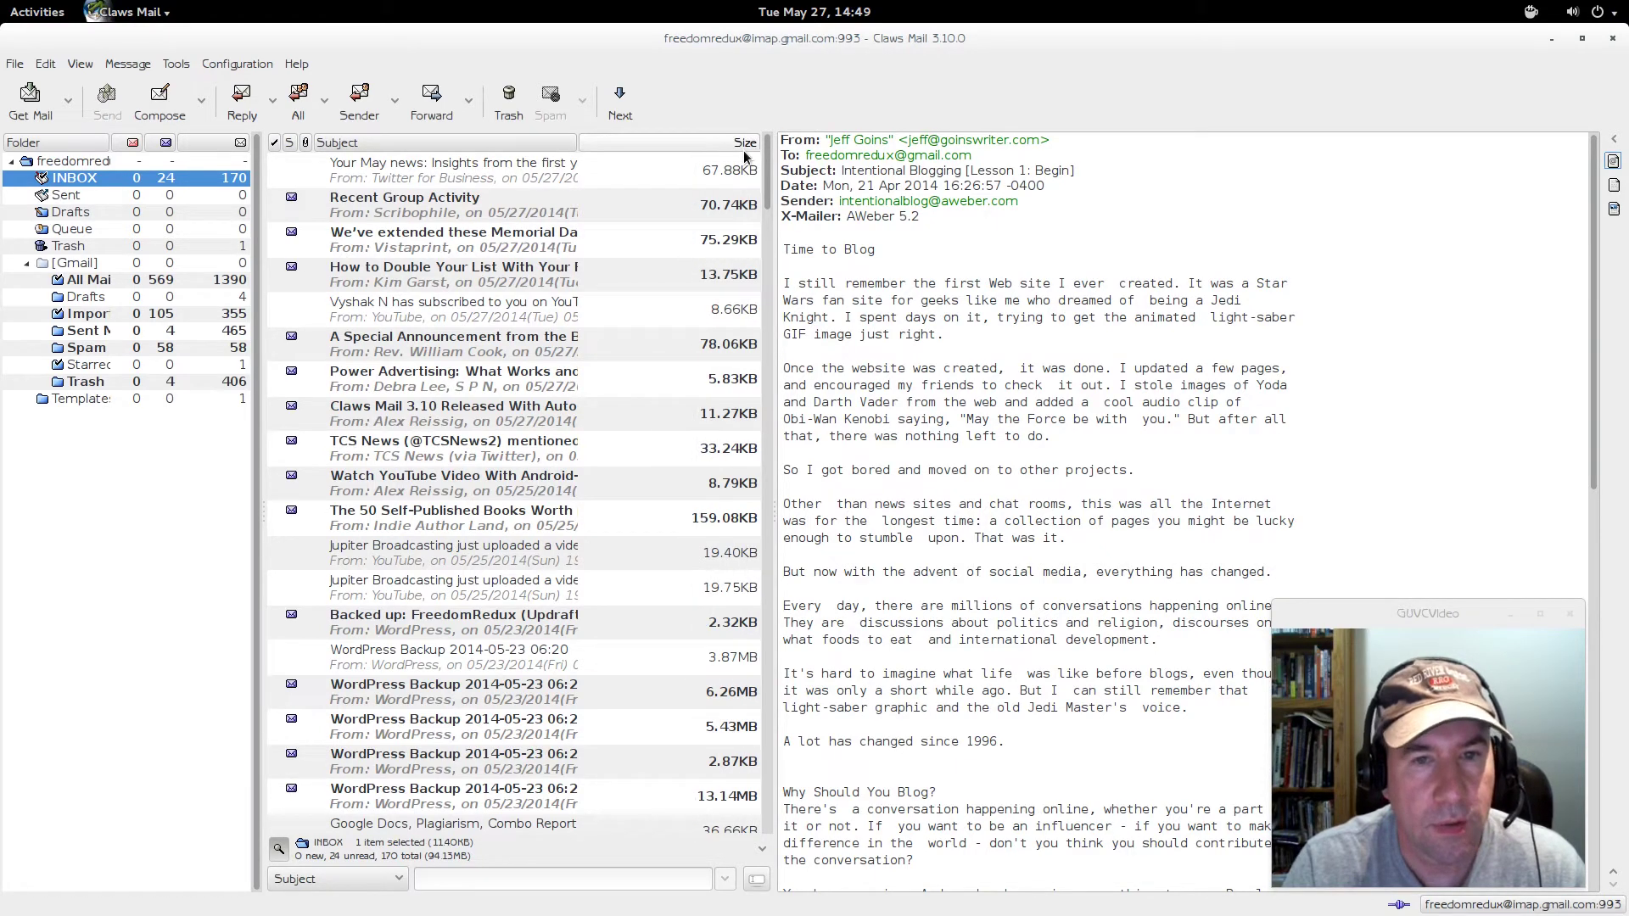
left_click_drag(580, 142, 615, 143)
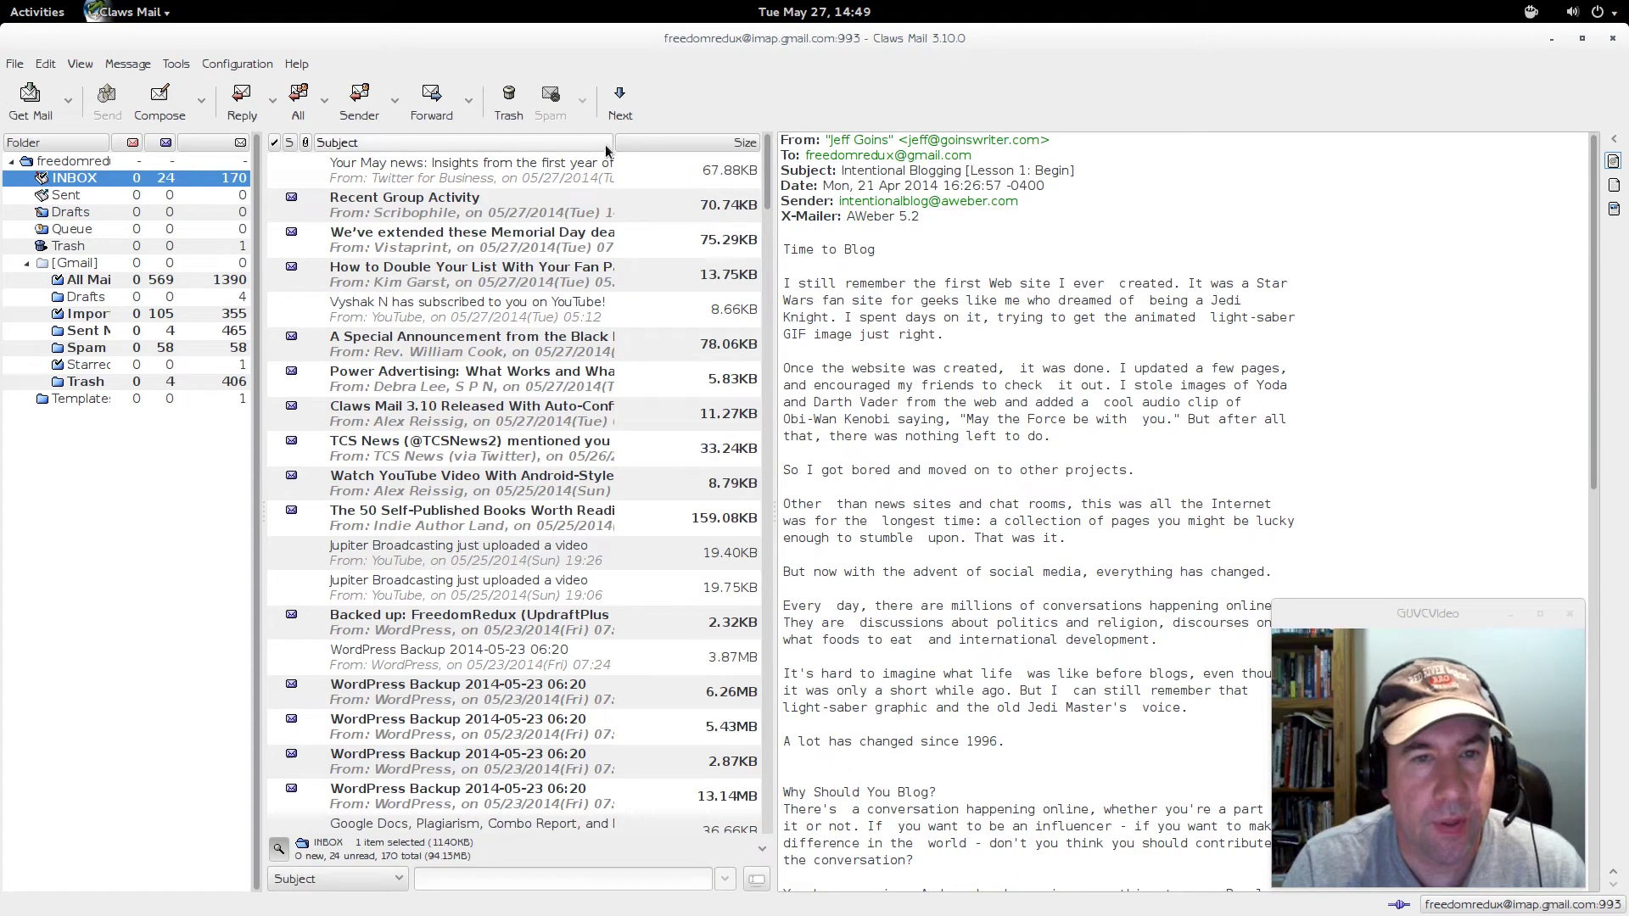
left_click_drag(612, 143, 585, 142)
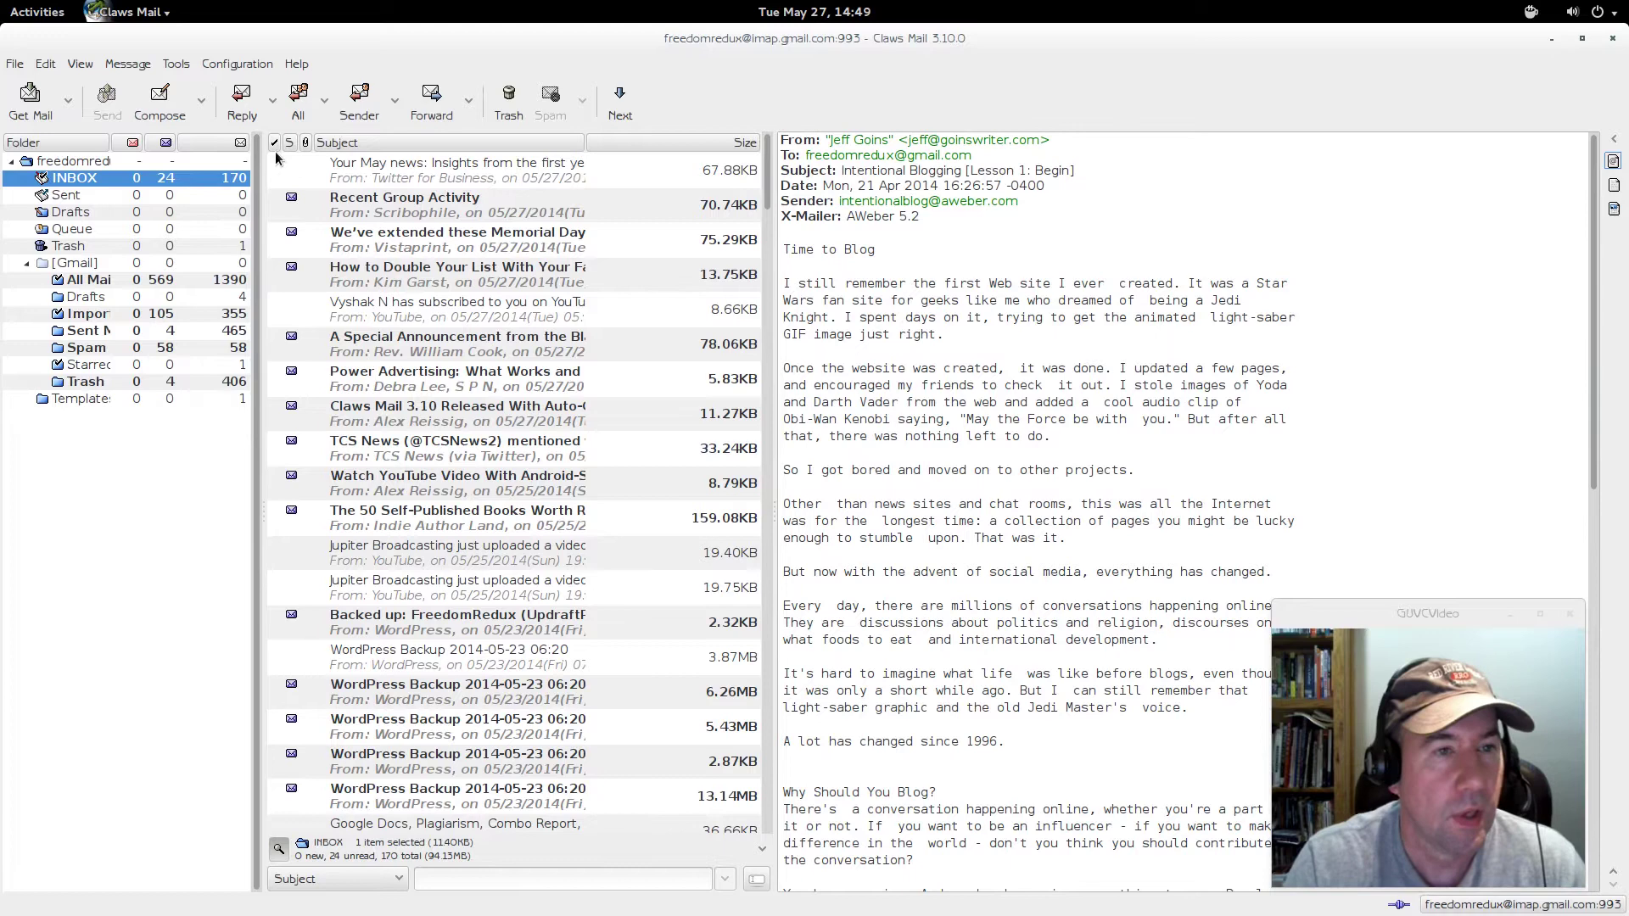
- Choose View > Layout > Wide message list so the list spans the top of the window
left_click(84, 67)
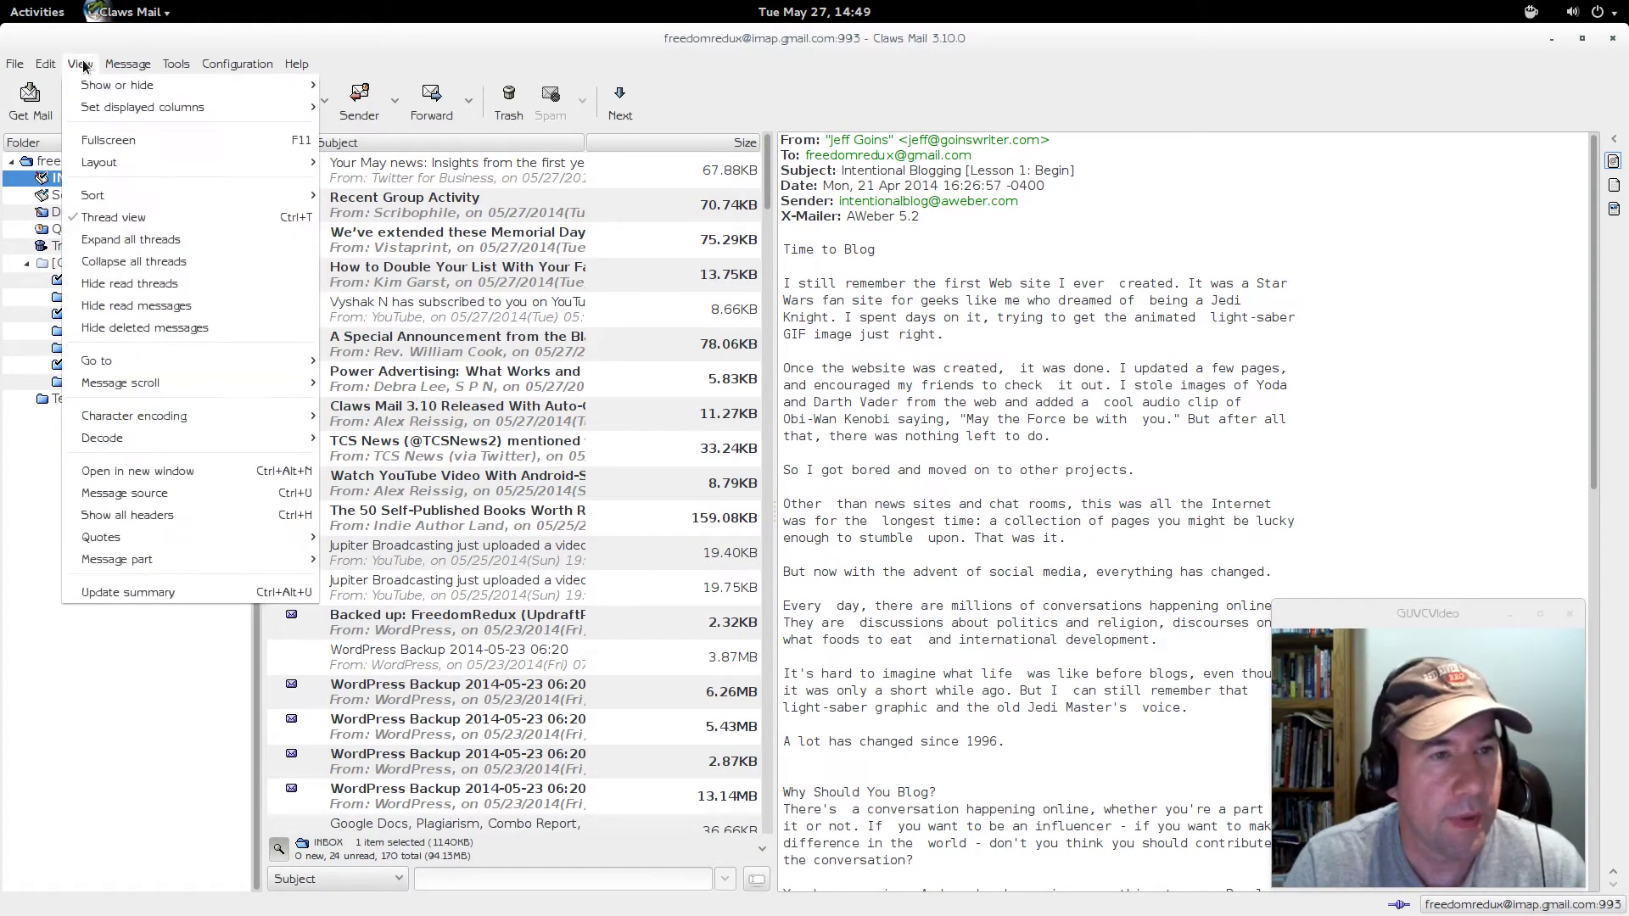
mouse_move(95, 169)
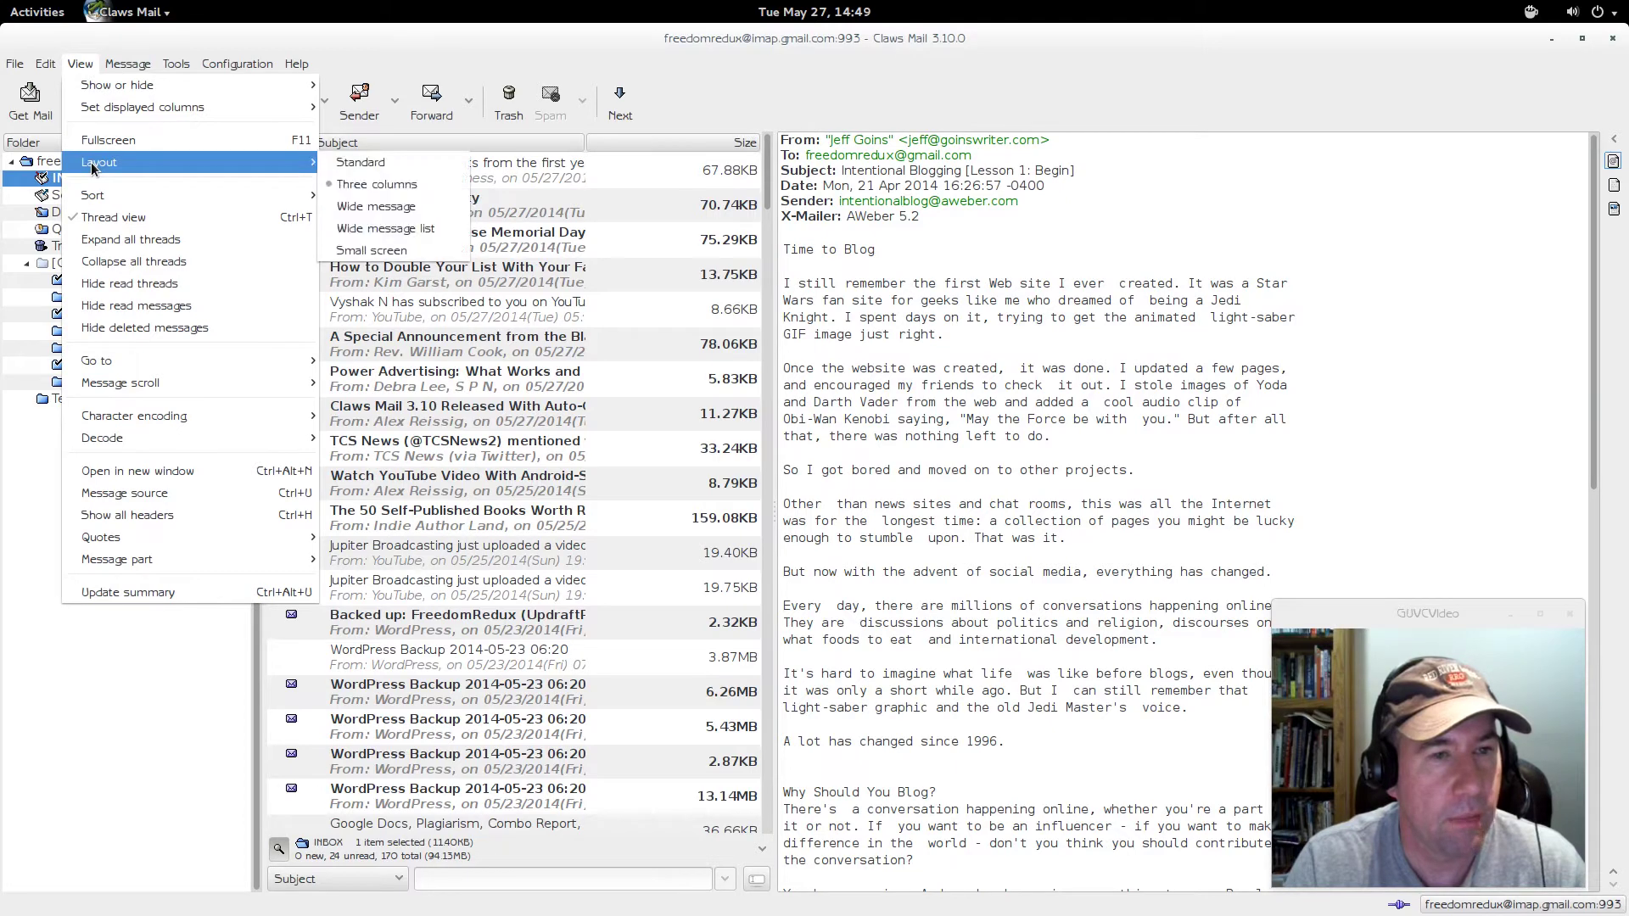
left_click(360, 208)
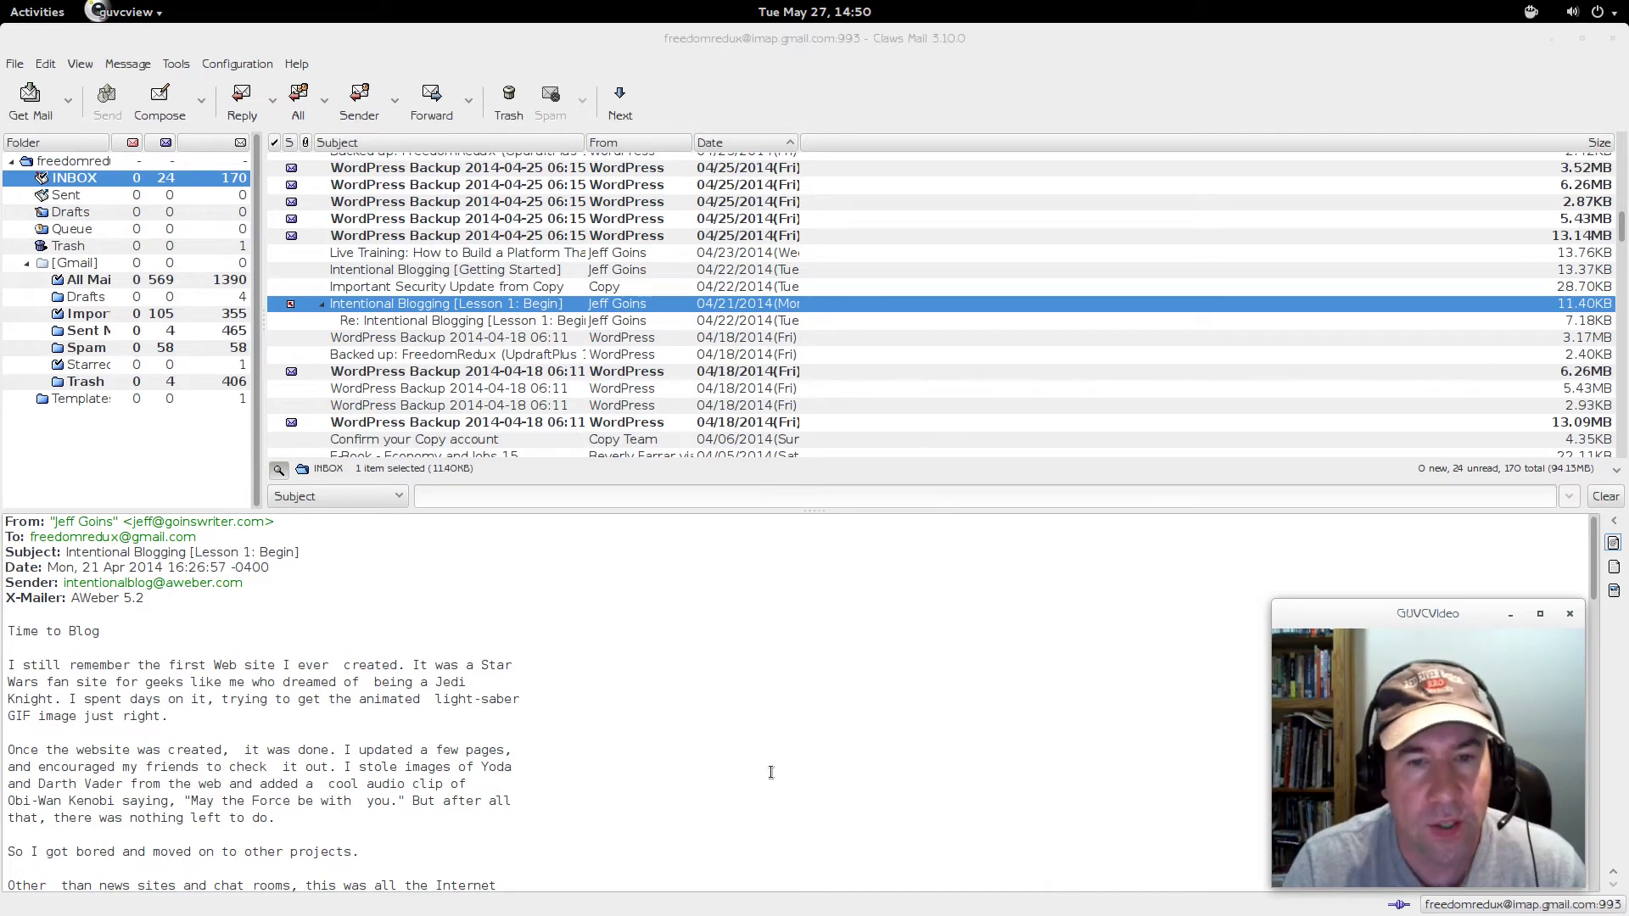
left_click(81, 65)
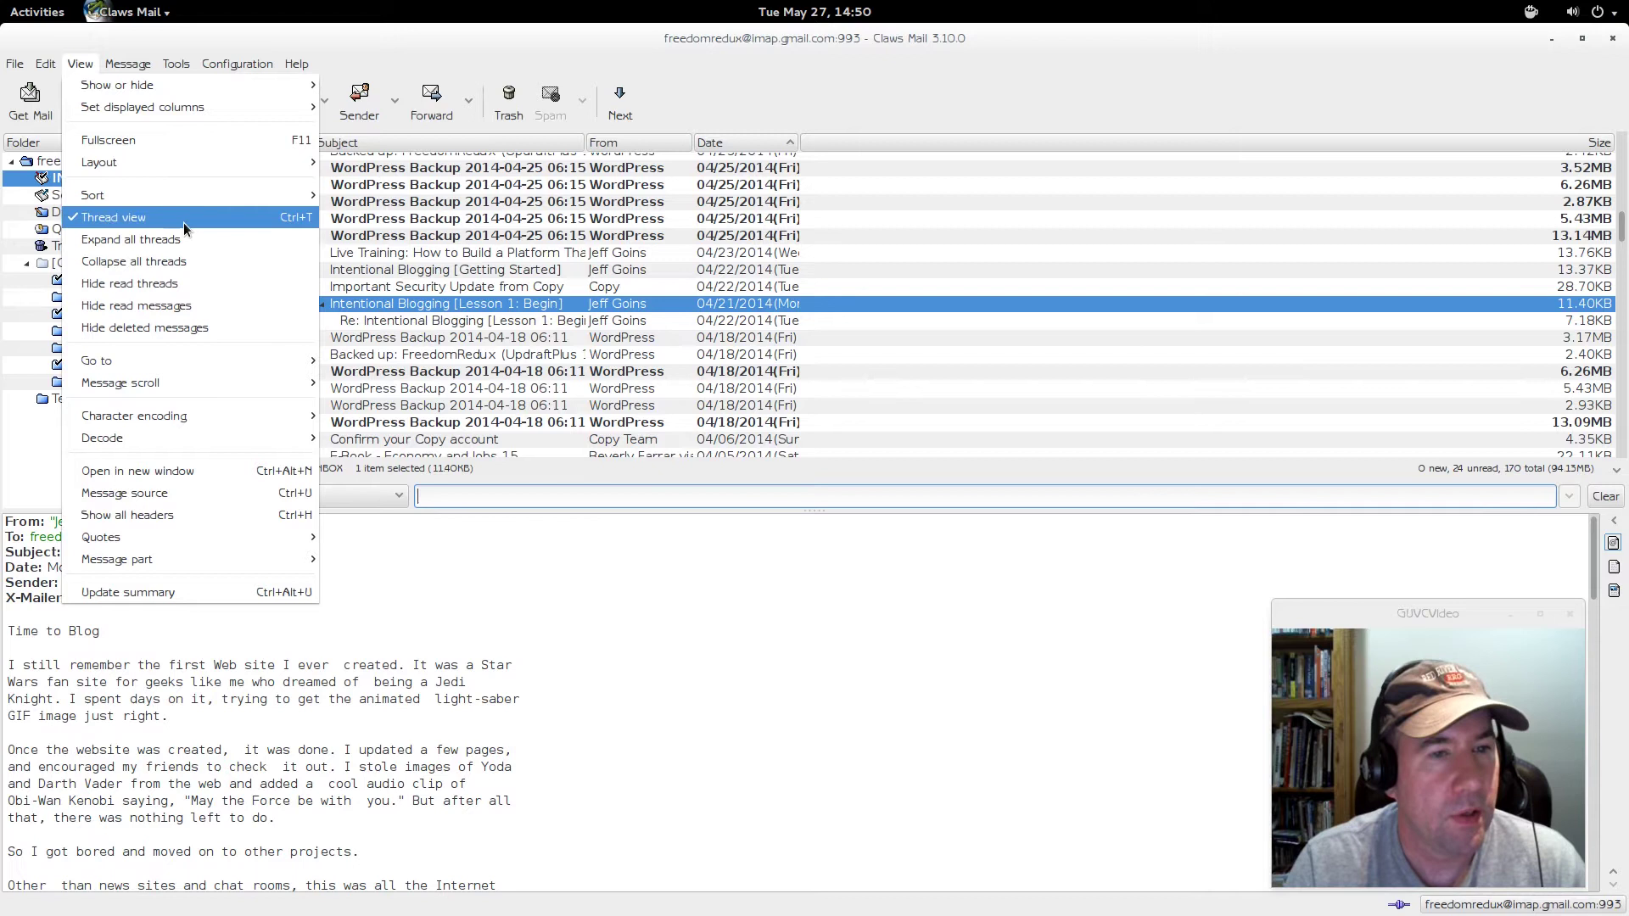
mouse_move(191, 164)
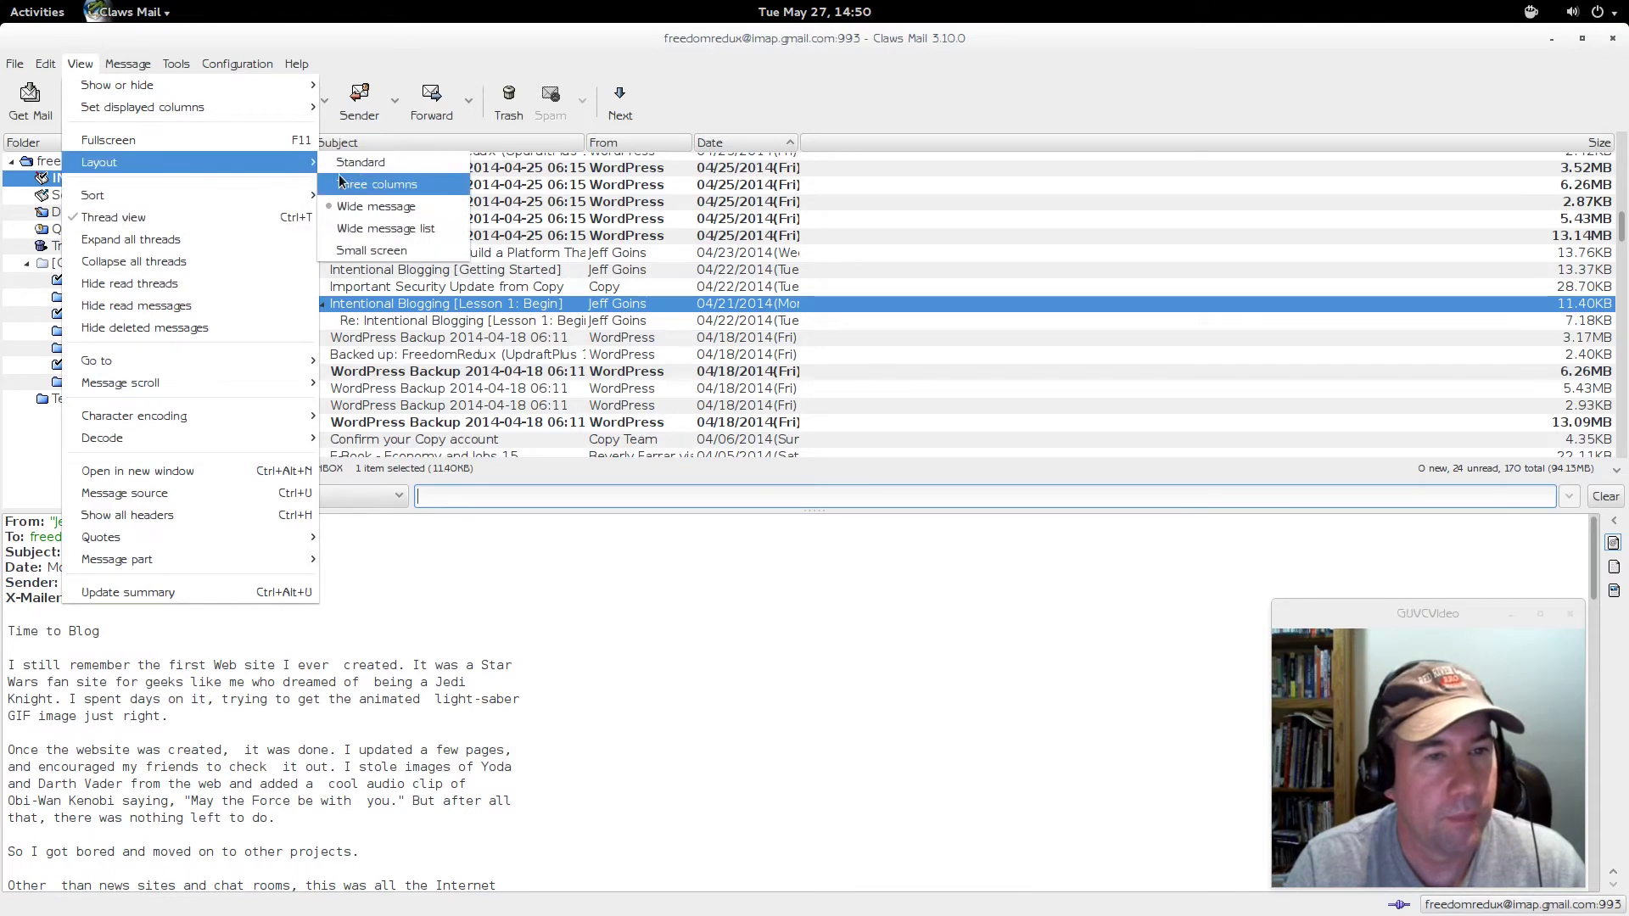
left_click(379, 229)
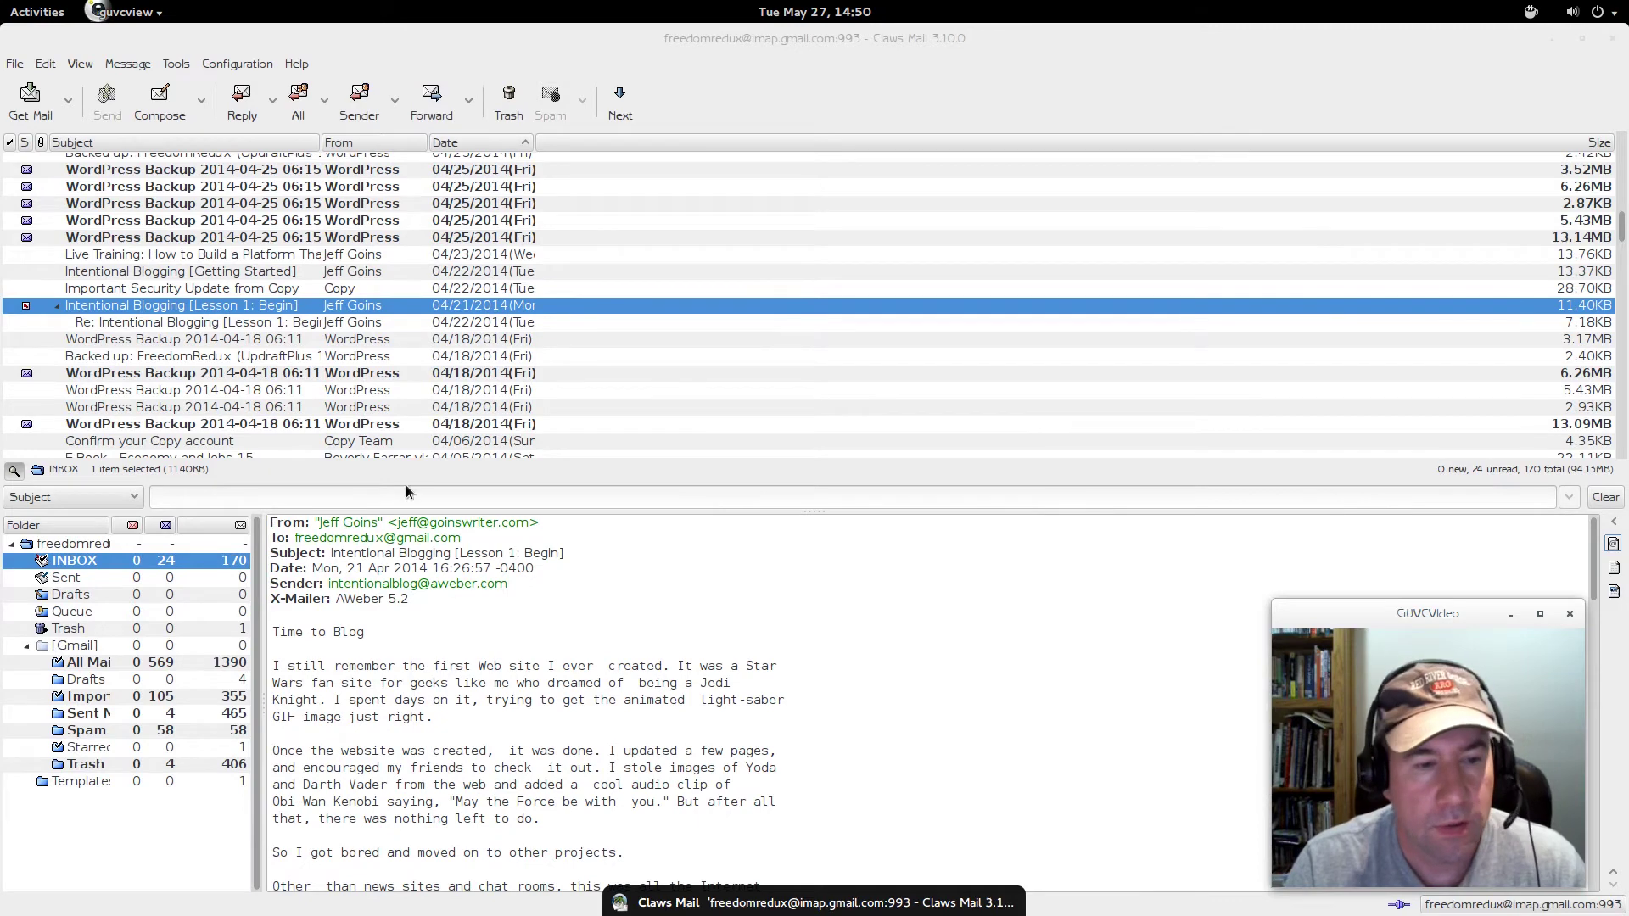
- Switch the main window to the Small screen layout
left_click(79, 66)
mouse_move(144, 166)
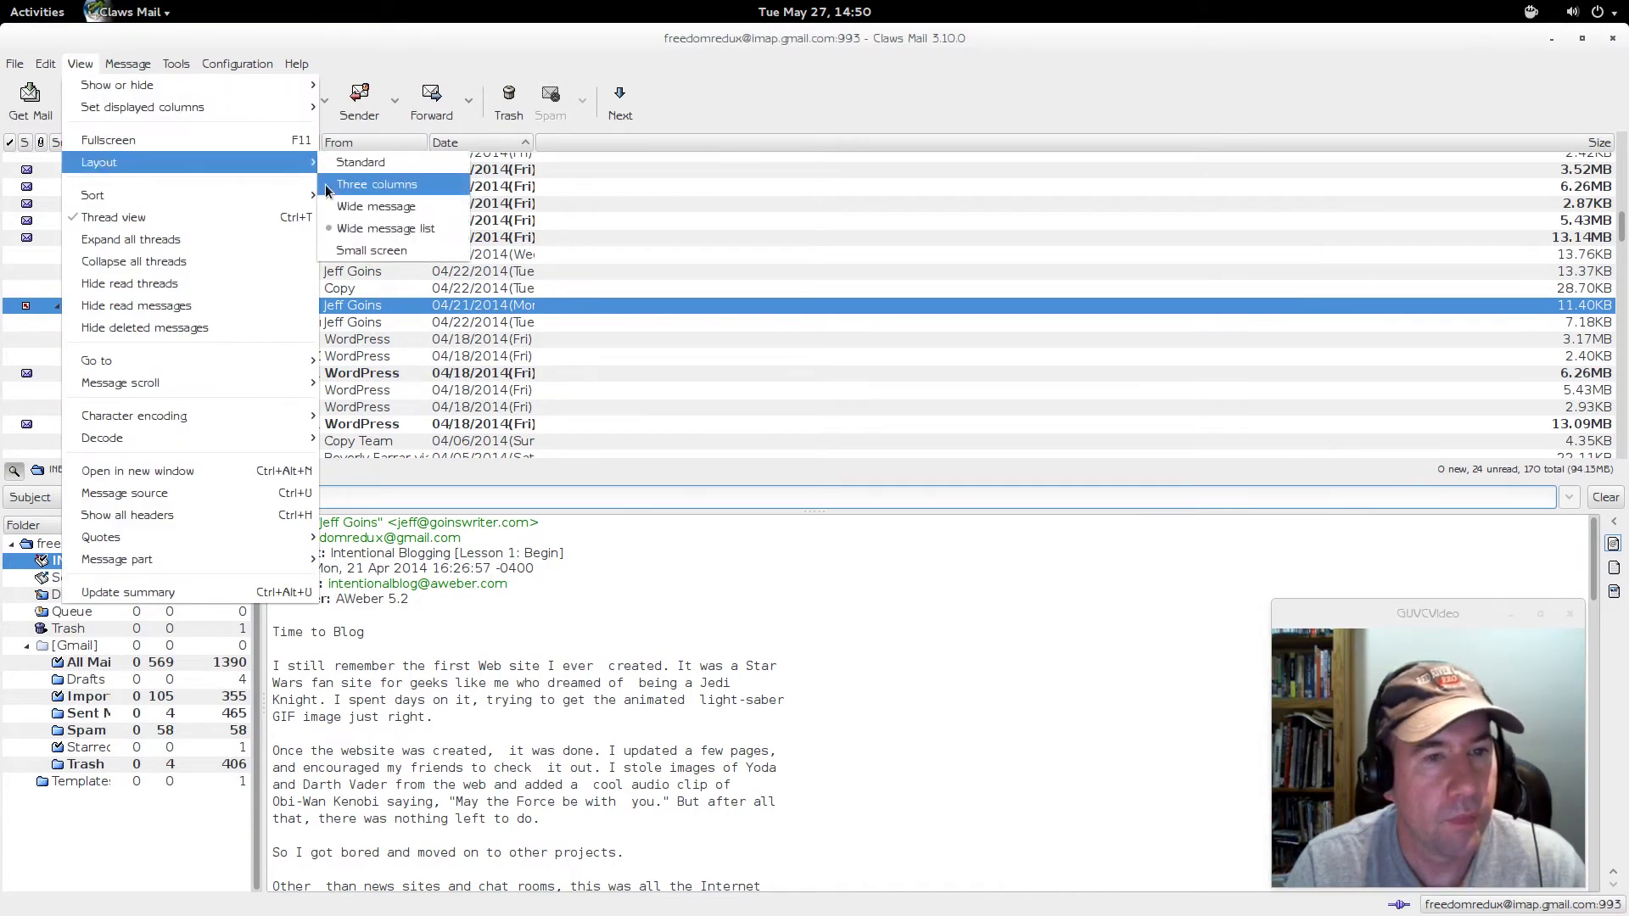
left_click(386, 248)
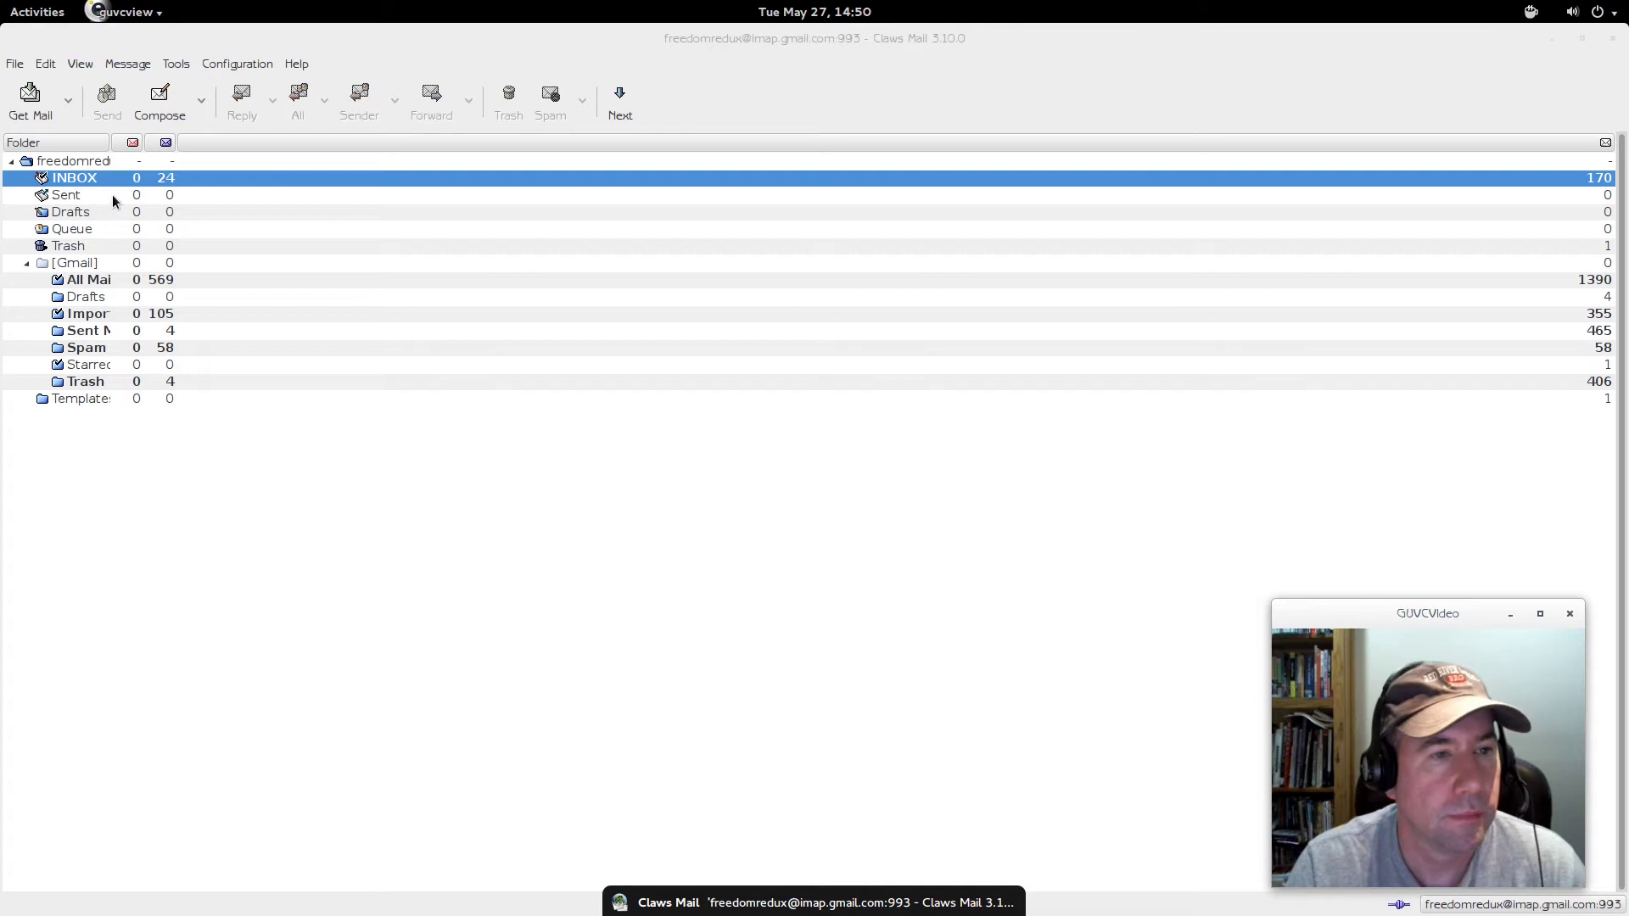
- Open INBOX, view Recent Group Activity in its own window, then close that window
left_click(164, 185)
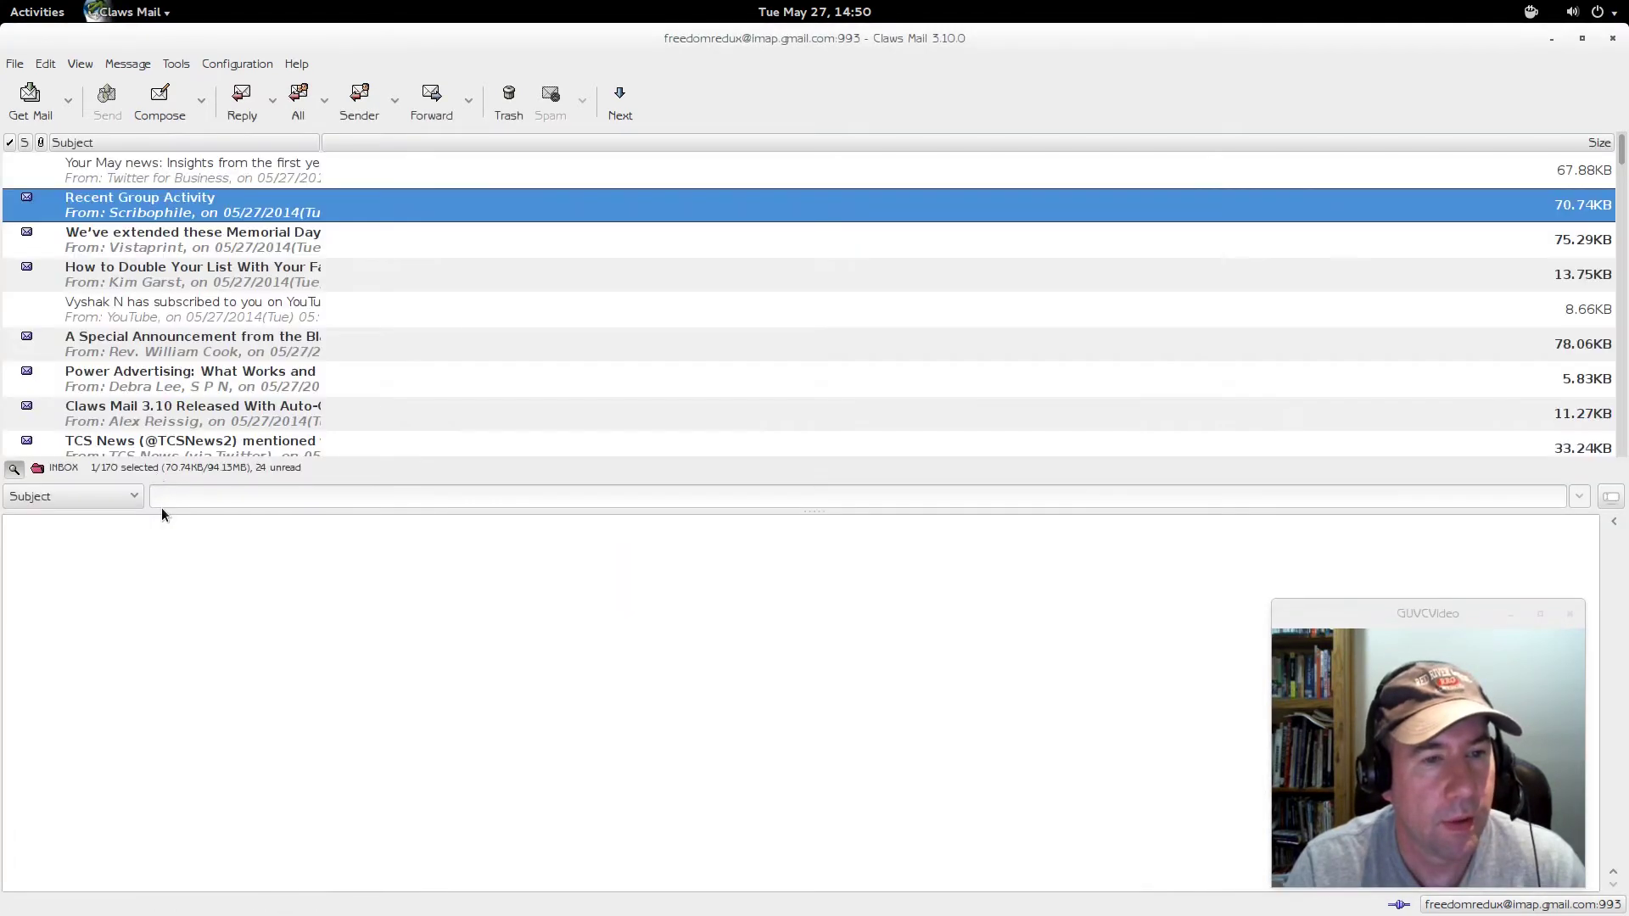
double_click(136, 201)
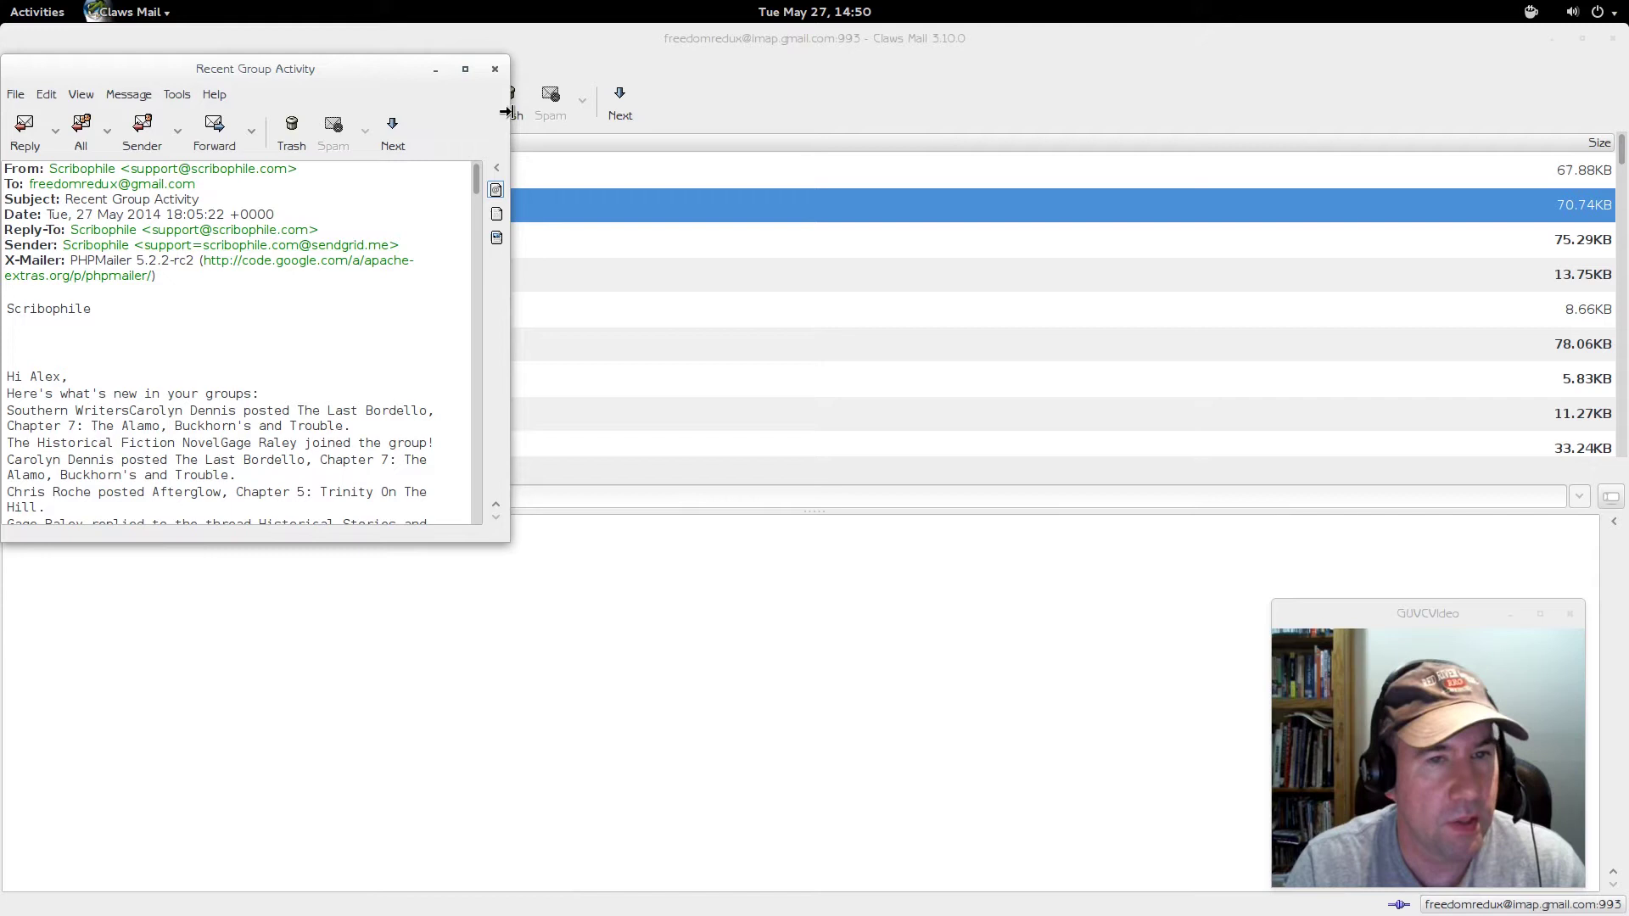
left_click(495, 69)
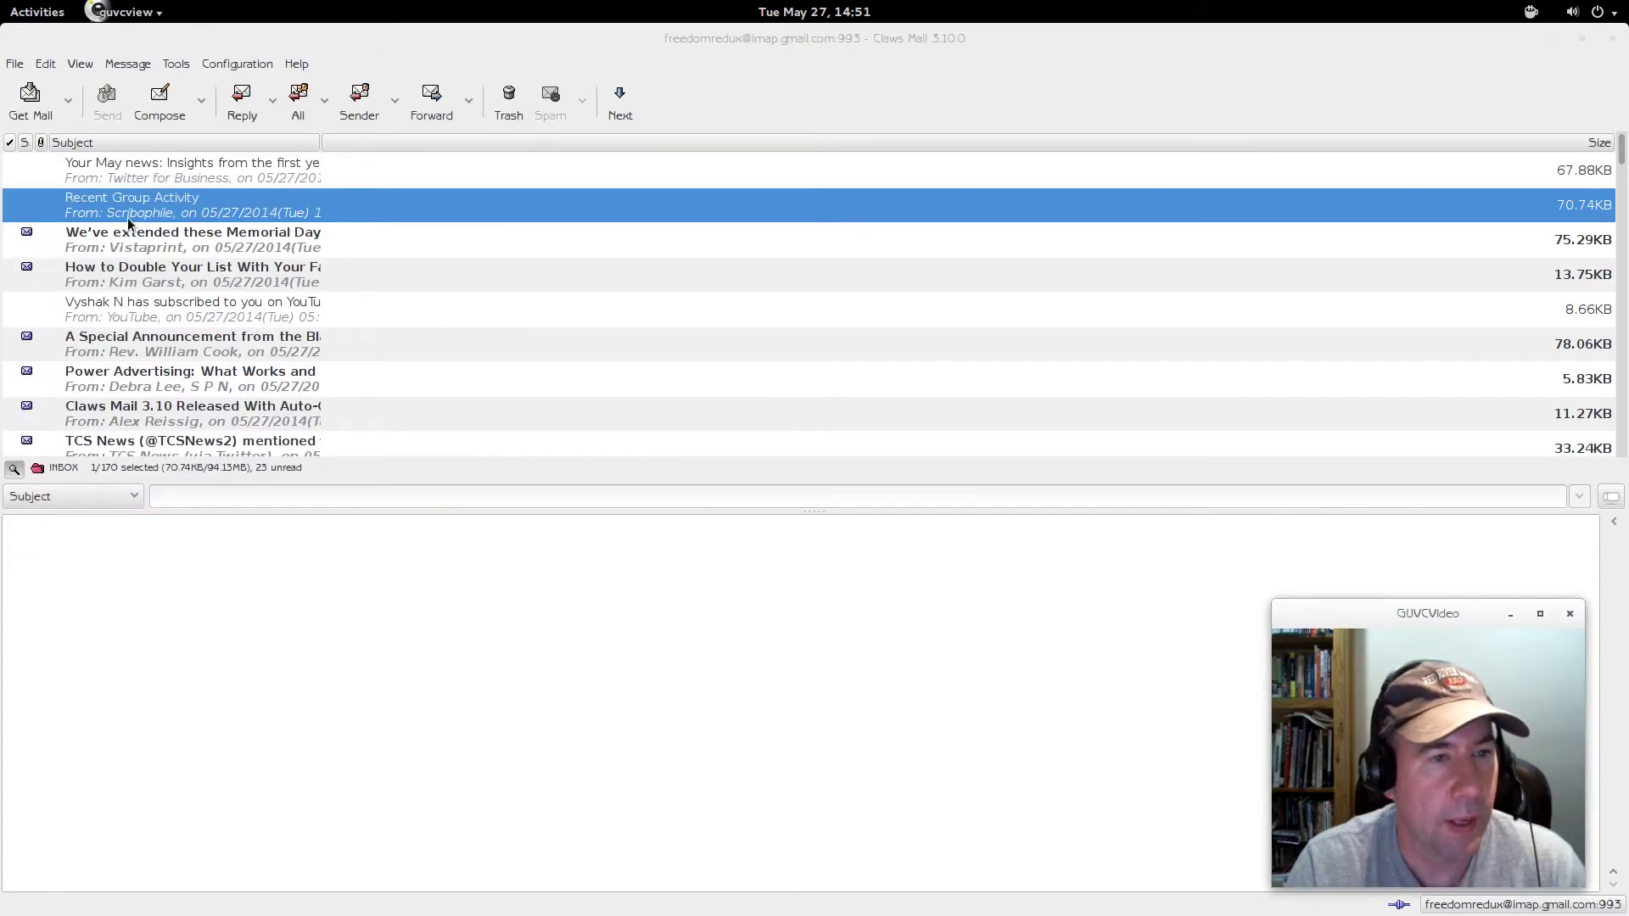
- Switch the main window back to the Three columns layout
left_click(82, 65)
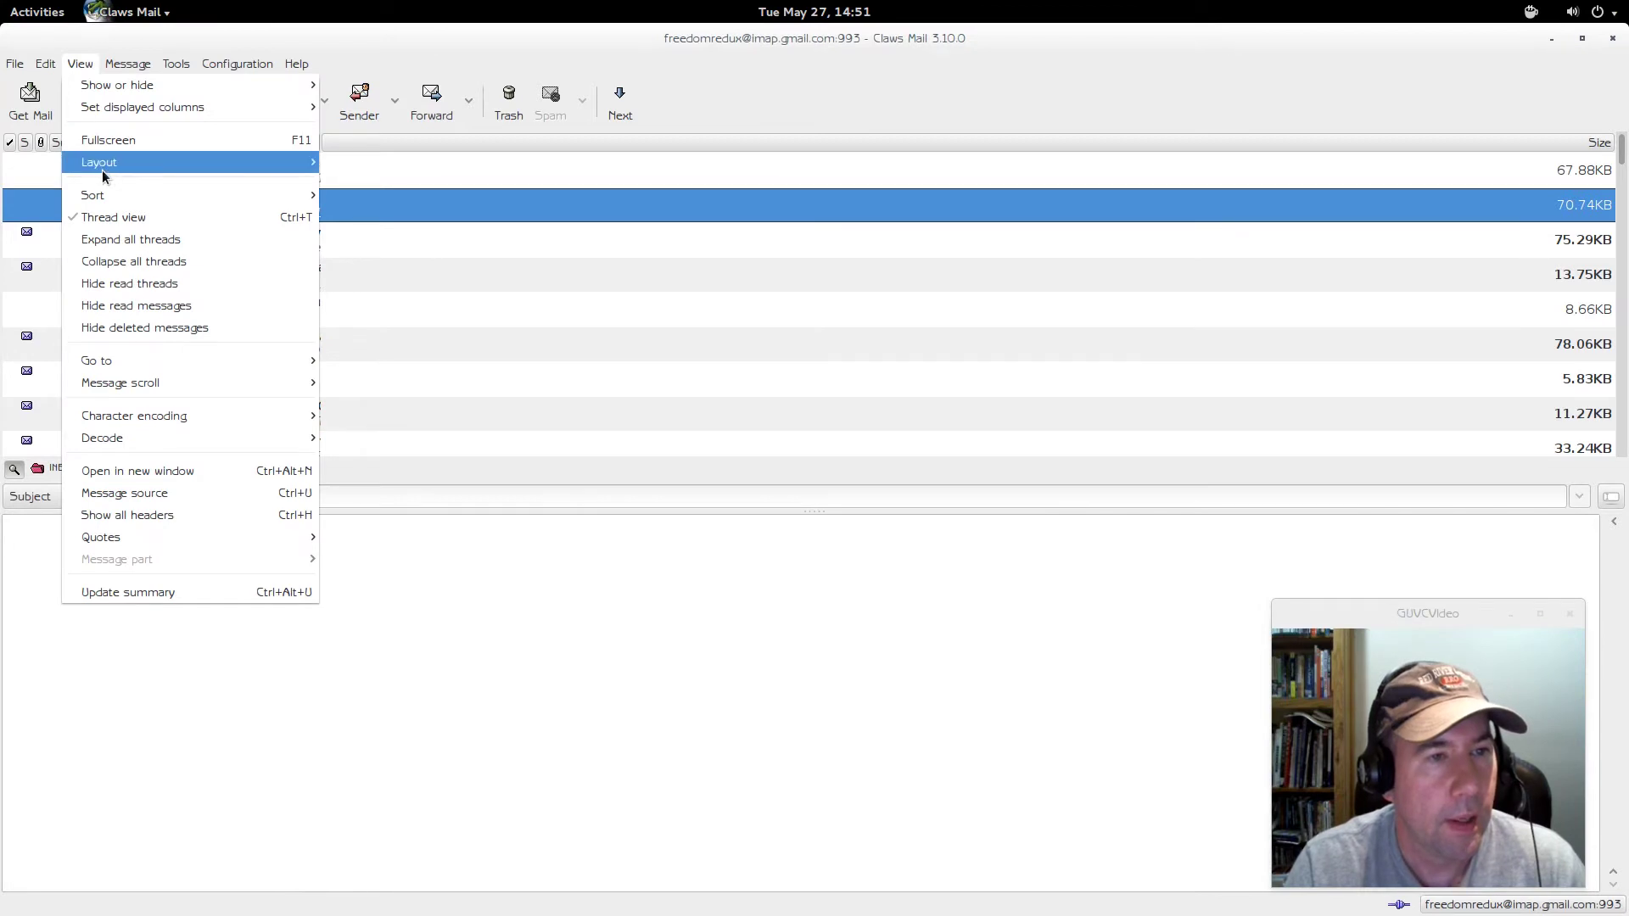
mouse_move(296, 168)
left_click(354, 184)
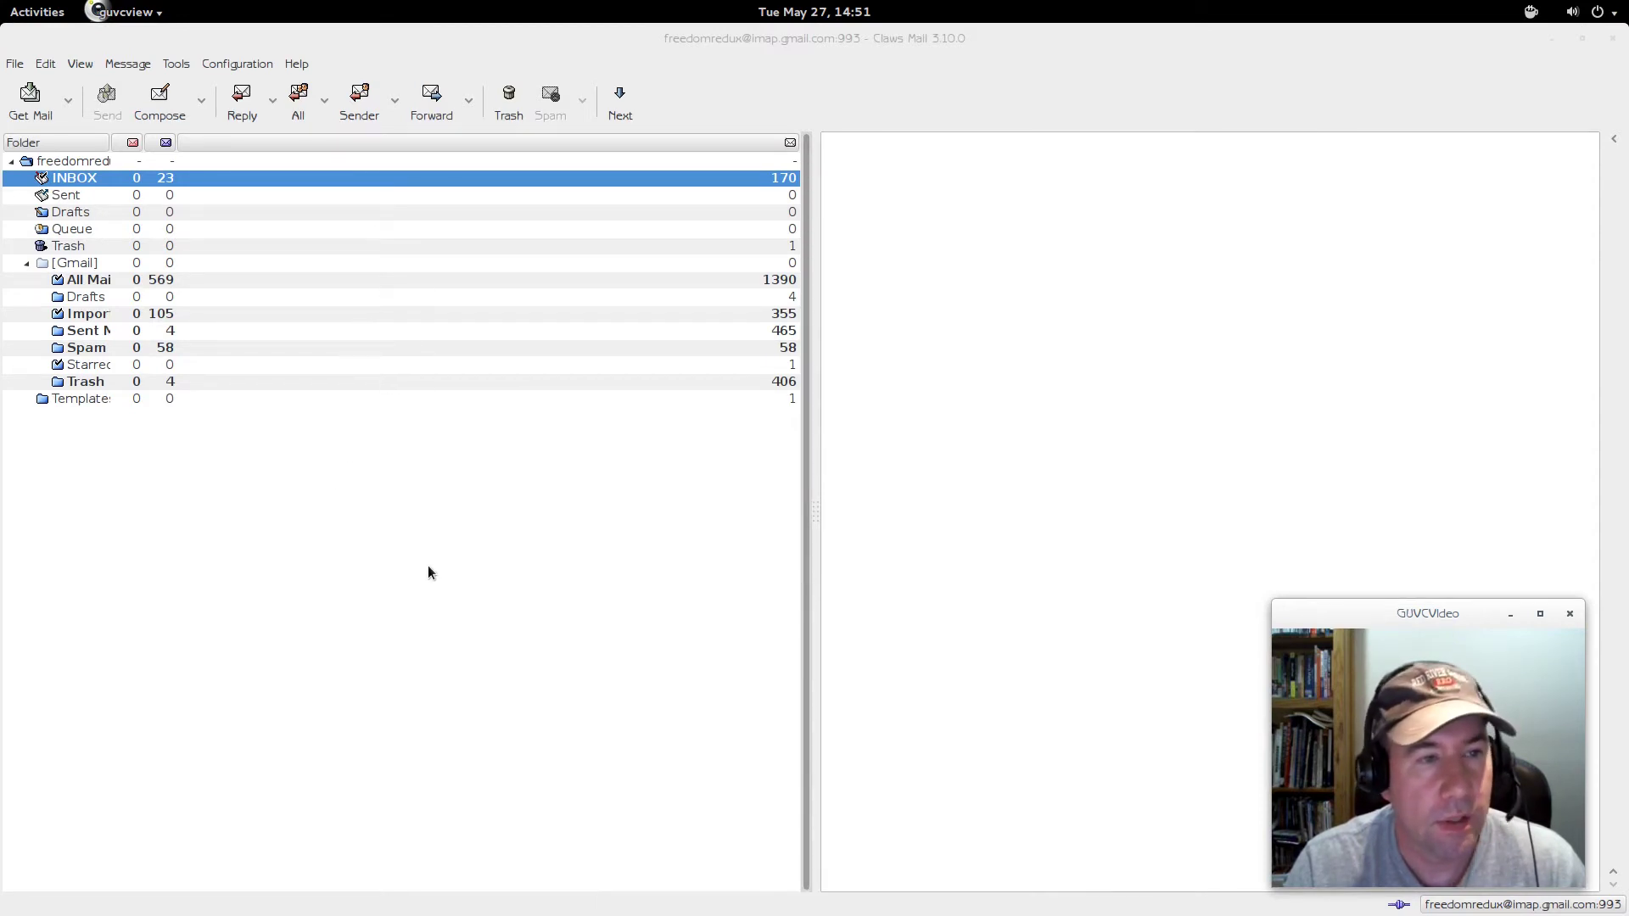
- Resize the panes to reveal the INBOX list and display Recent Group Activity in the reading pane
left_click(819, 632)
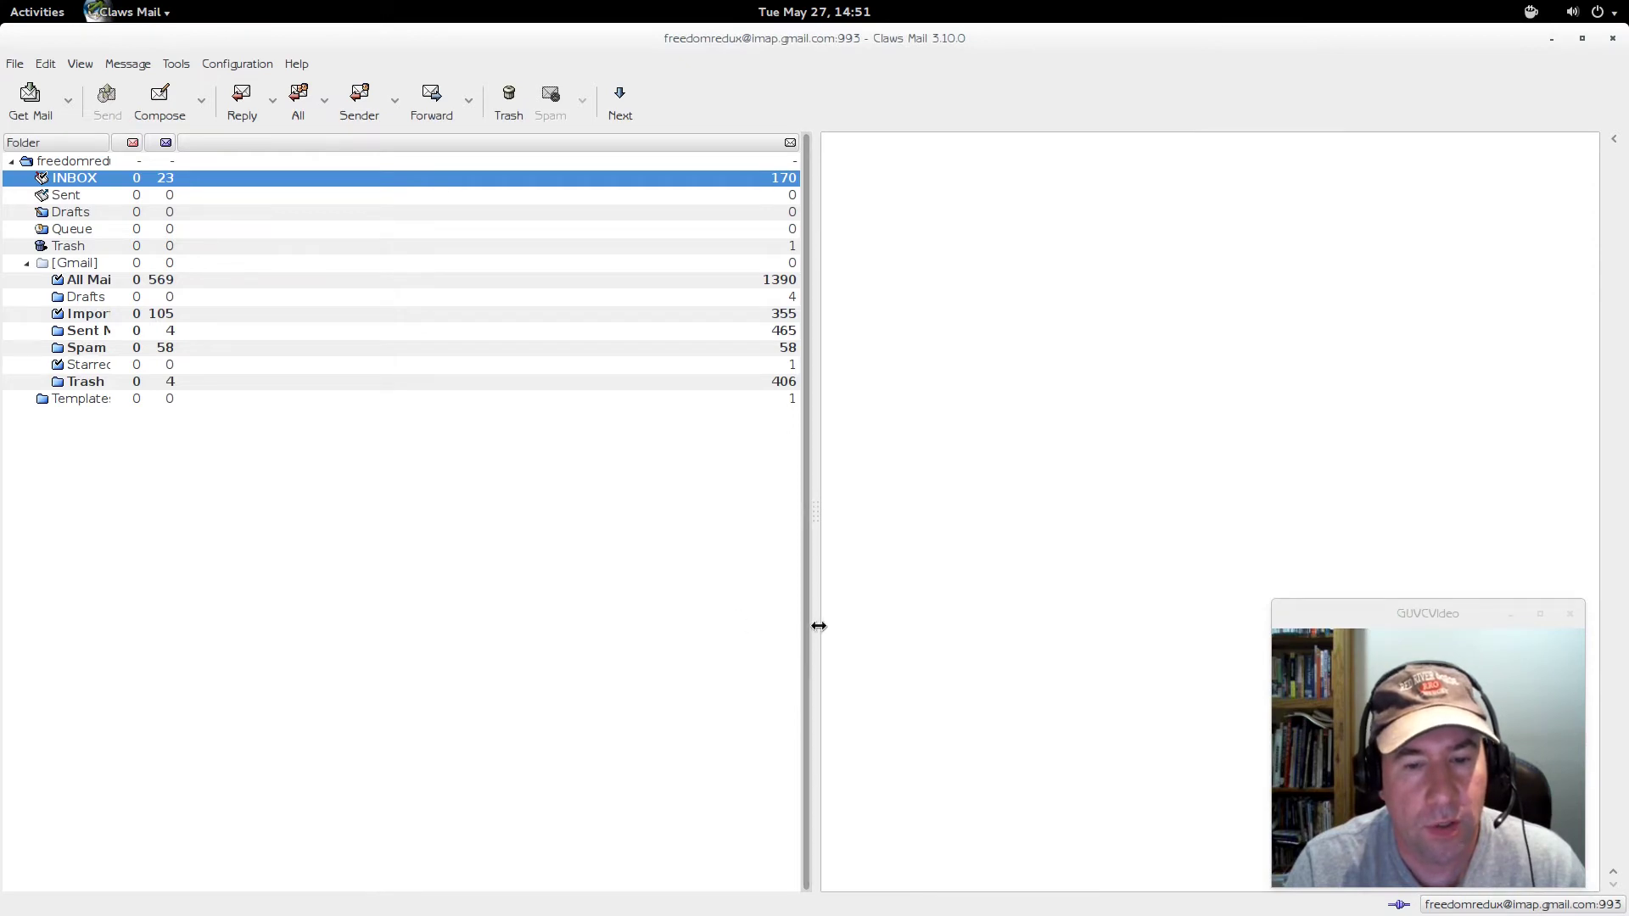
left_click_drag(812, 628, 1098, 629)
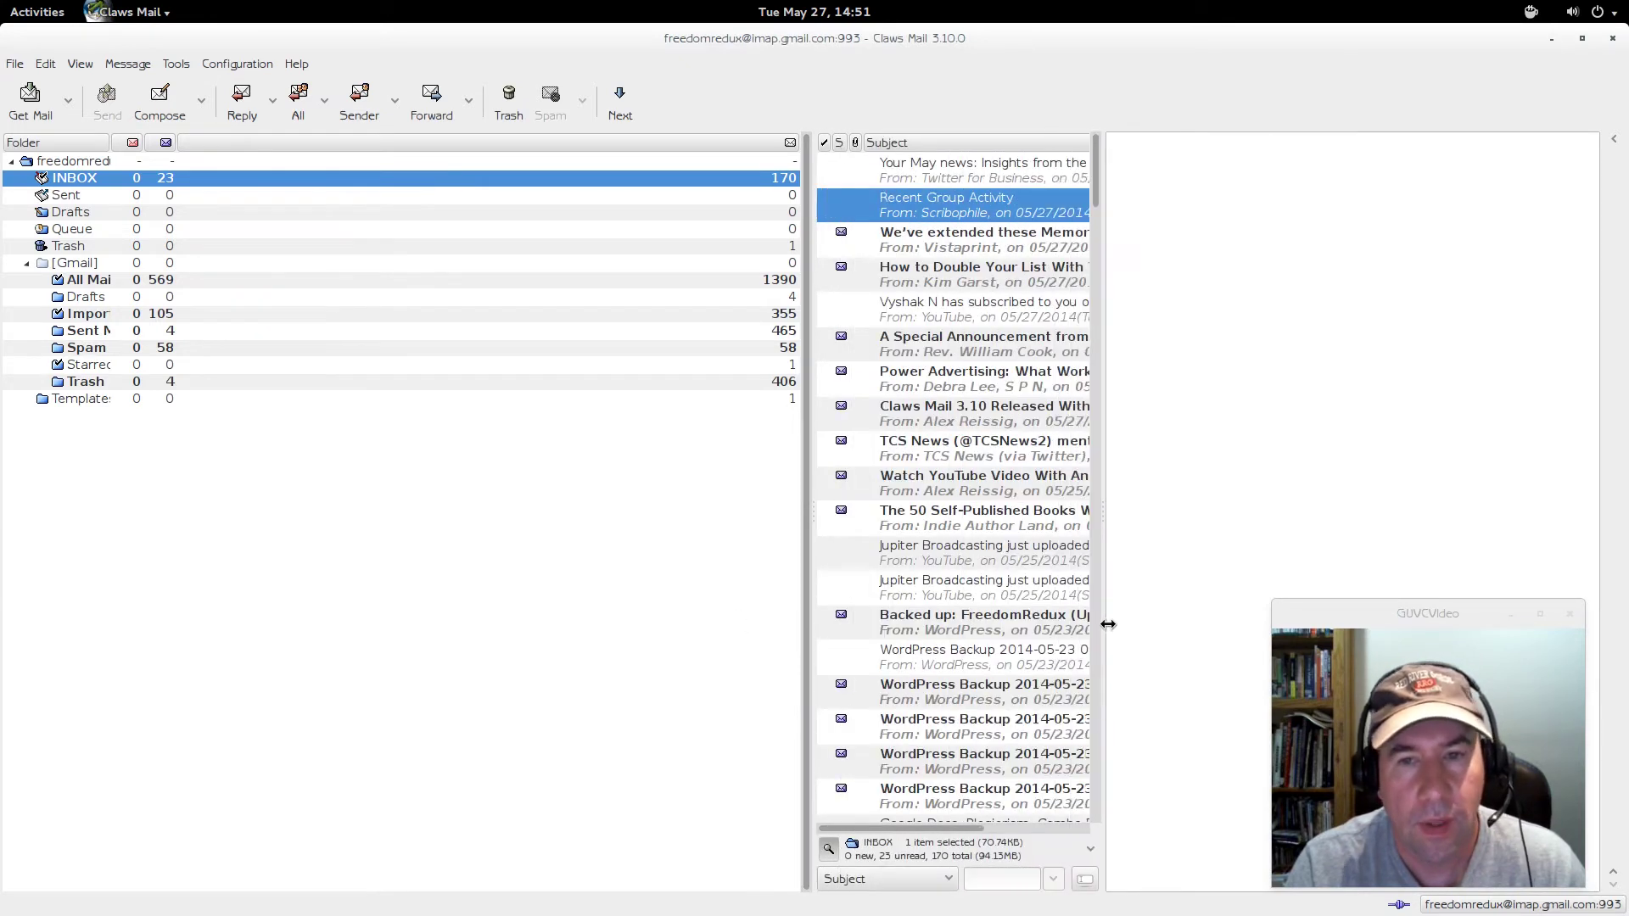
left_click_drag(805, 645, 337, 629)
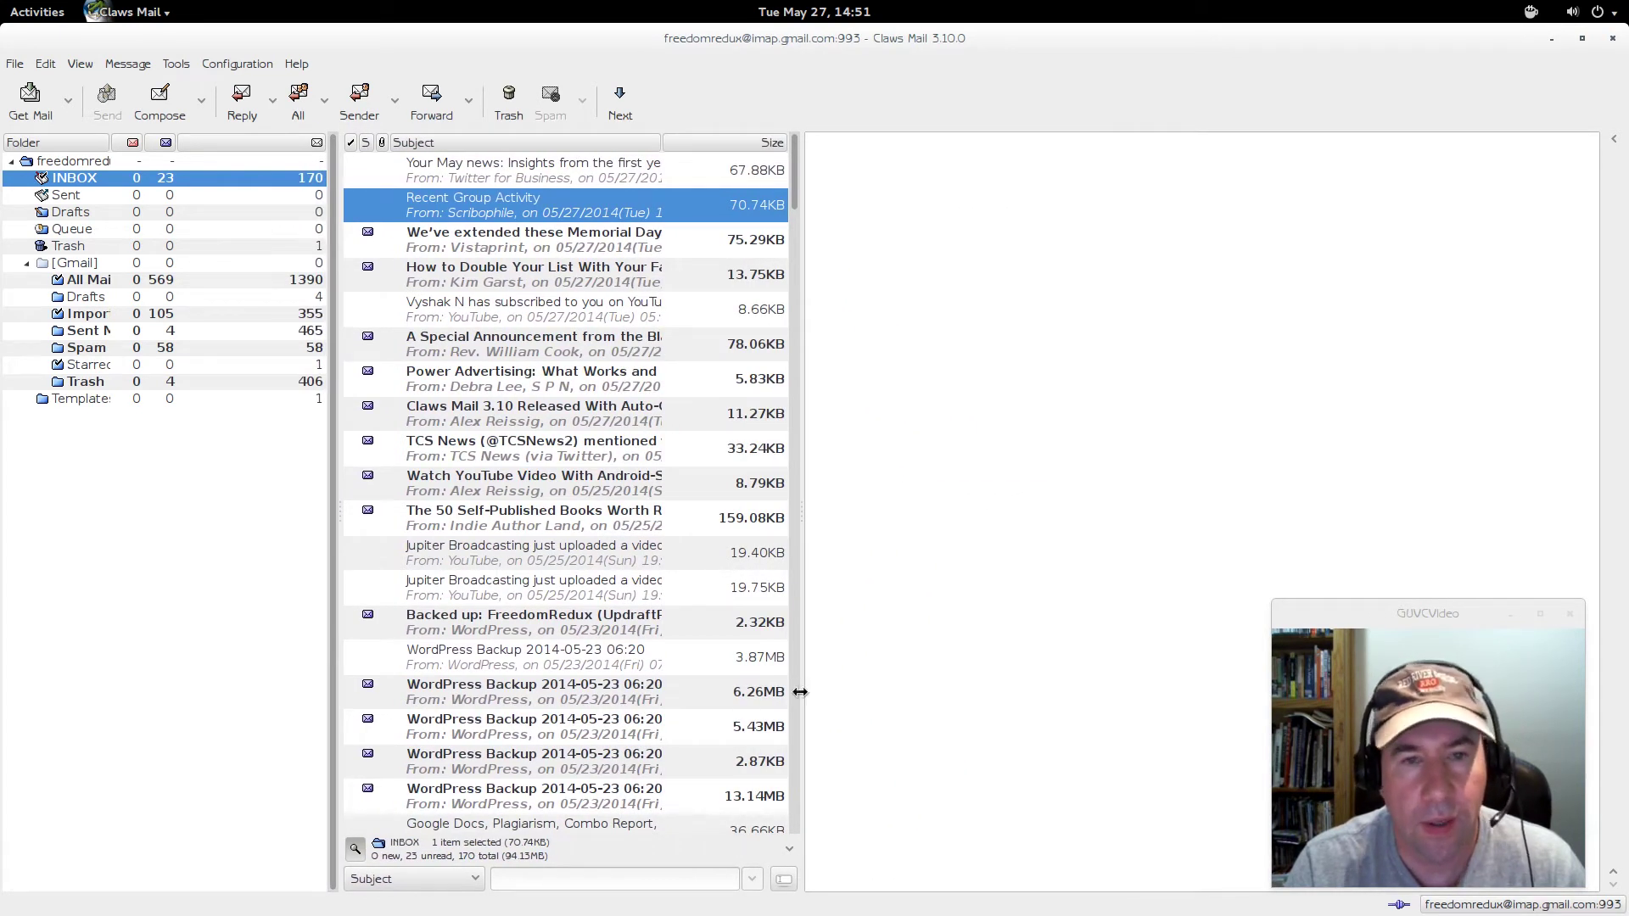
left_click(454, 214)
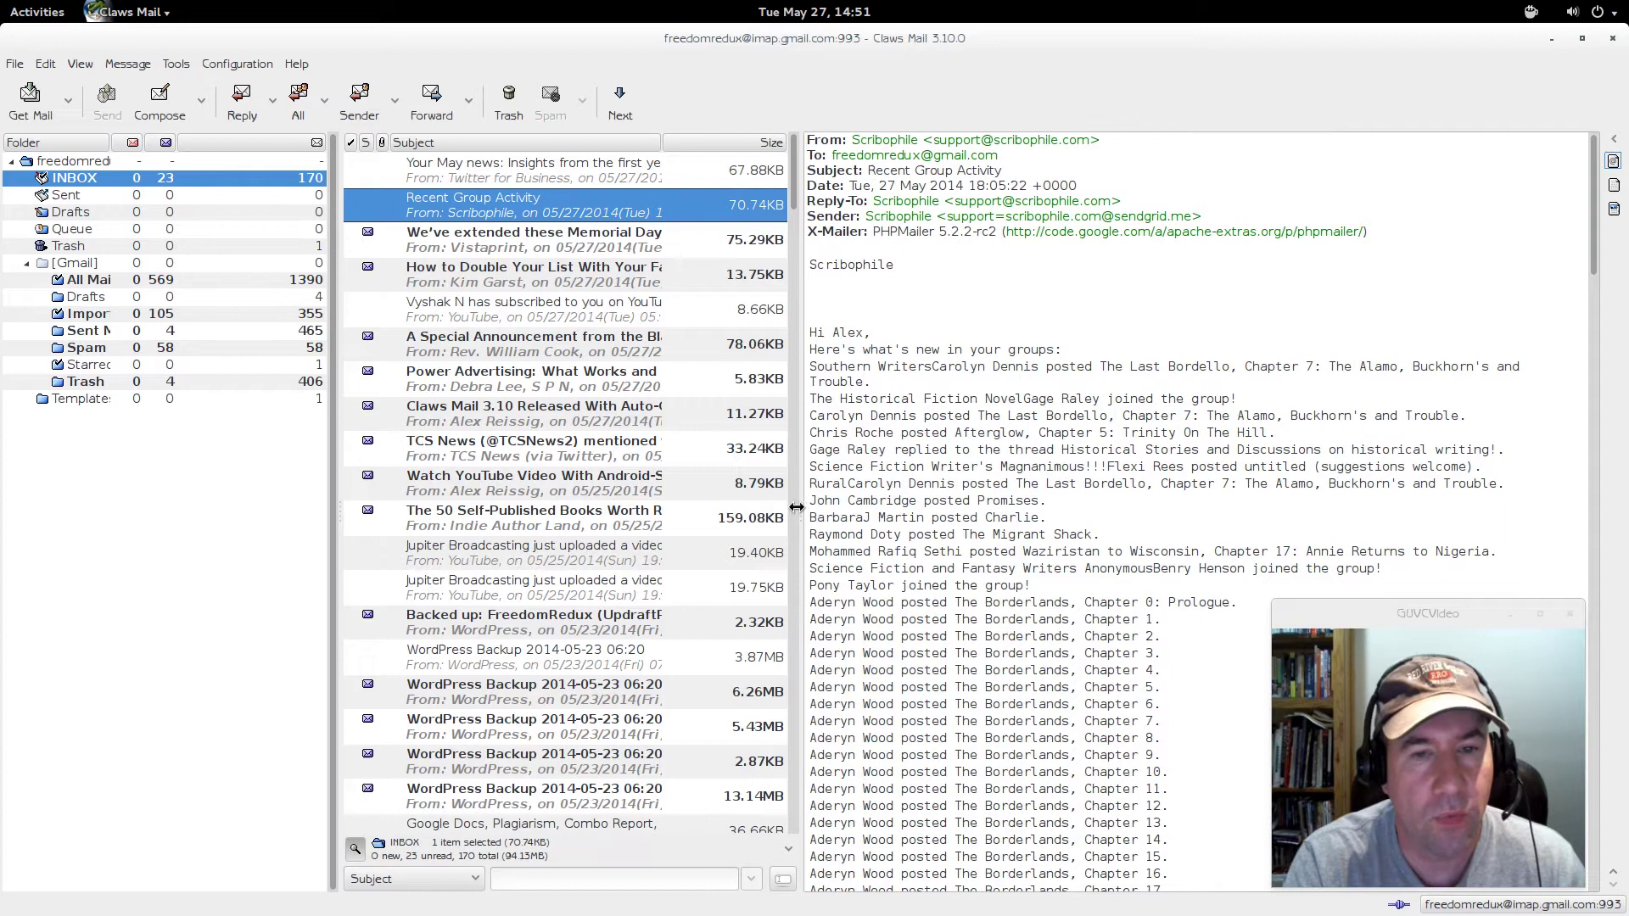
left_click_drag(795, 507, 789, 508)
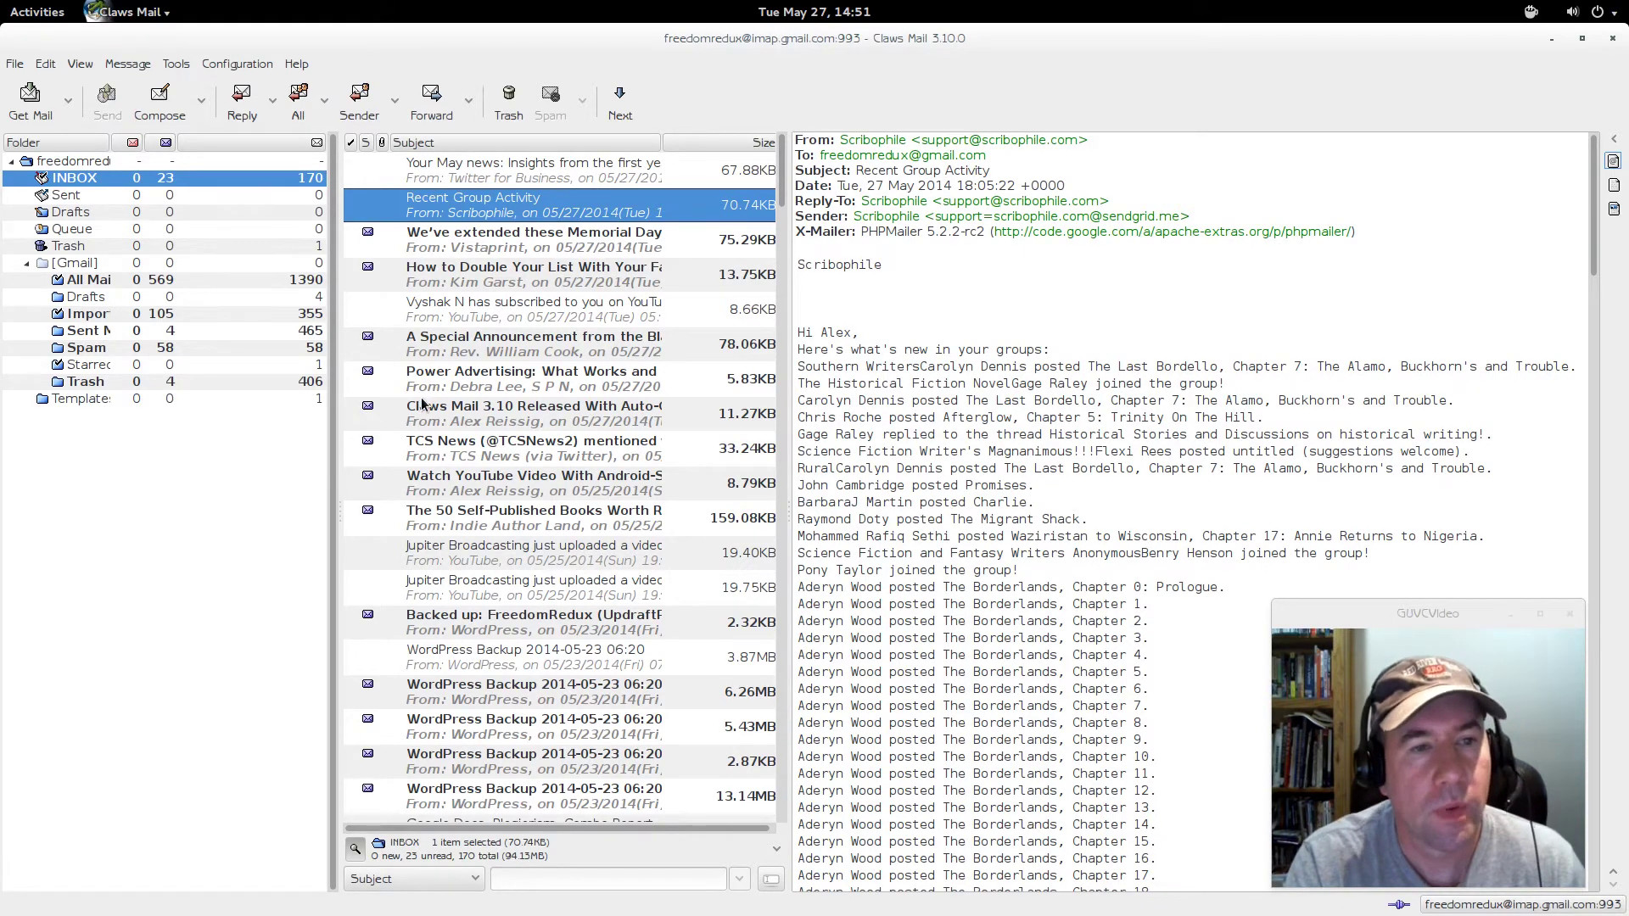
left_click(81, 66)
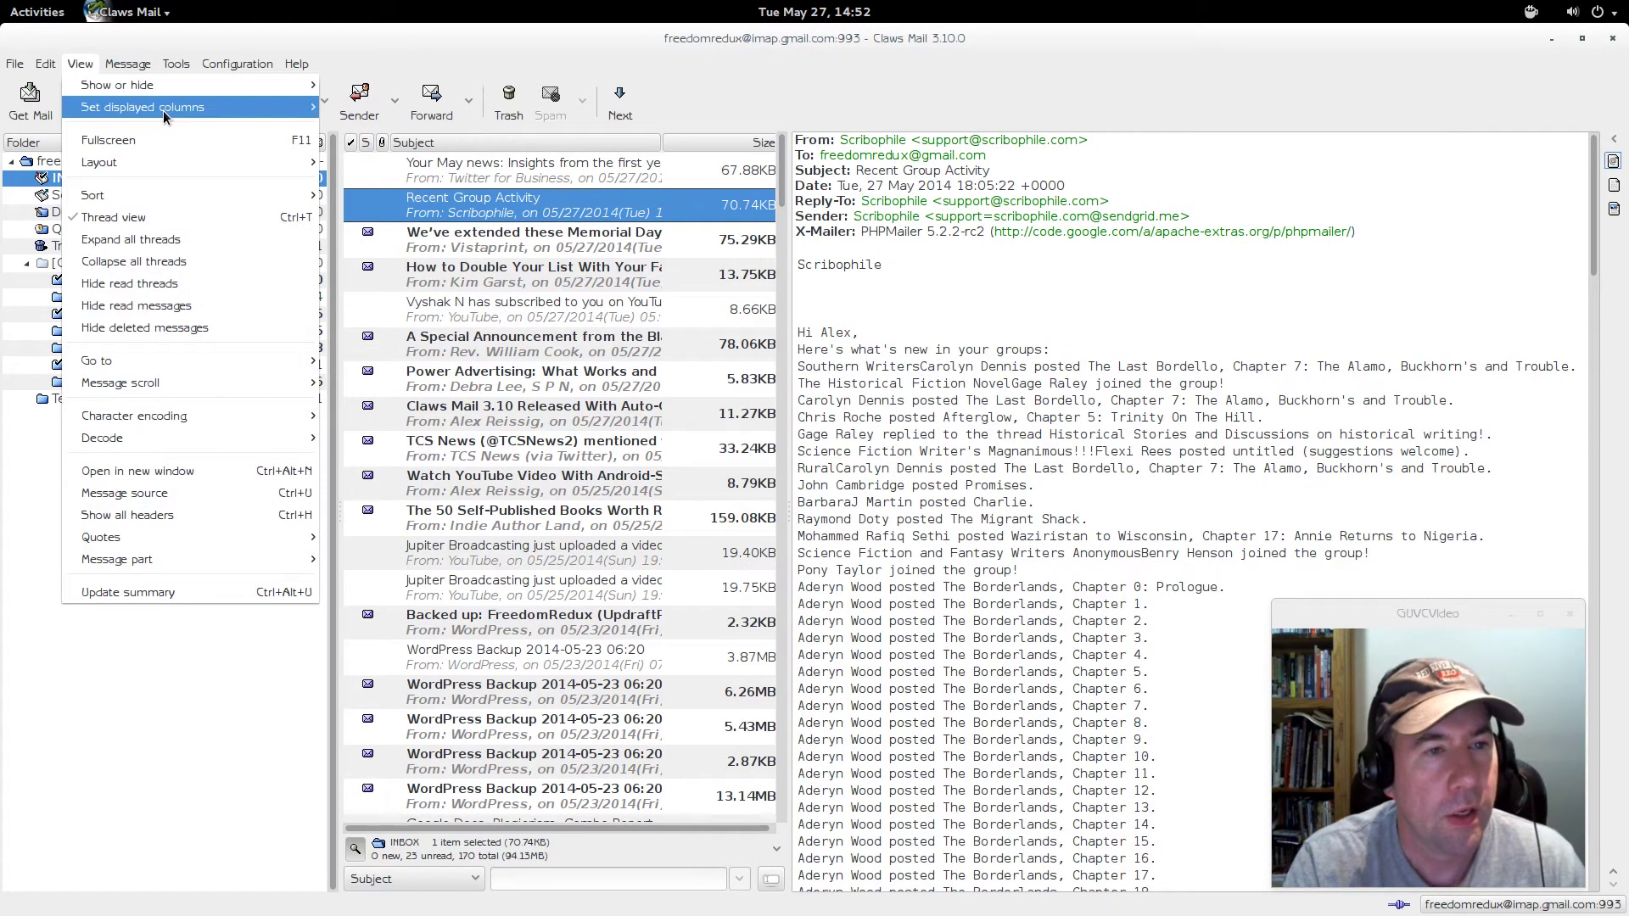
mouse_move(162, 111)
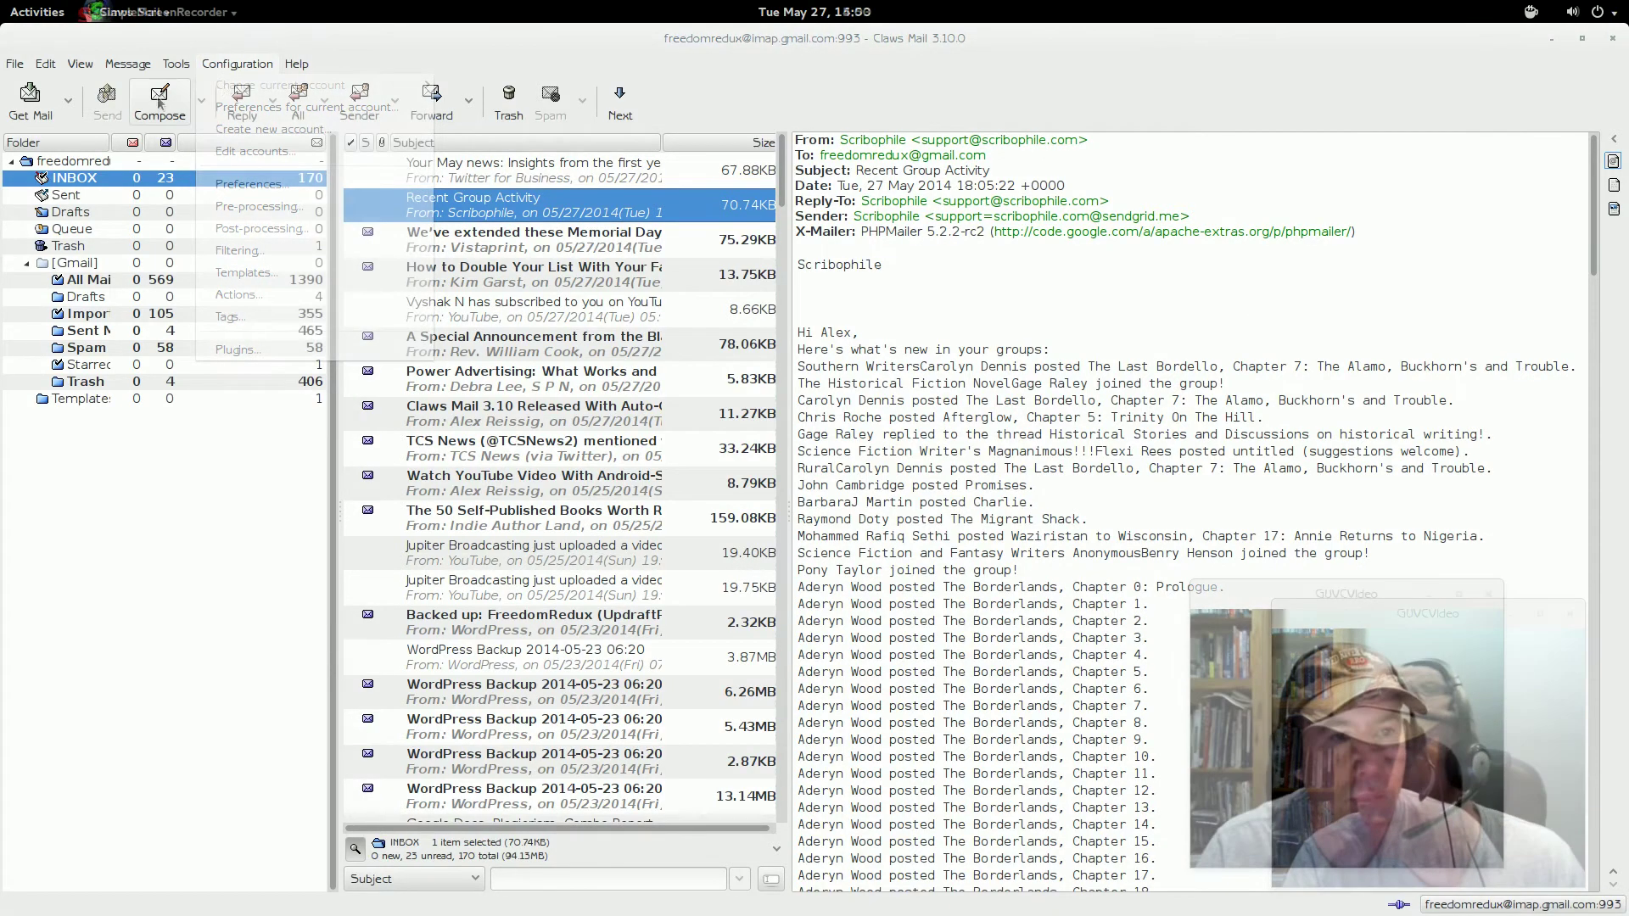
- Open Preferences for current account and view its Receive and Send pages
left_click(247, 67)
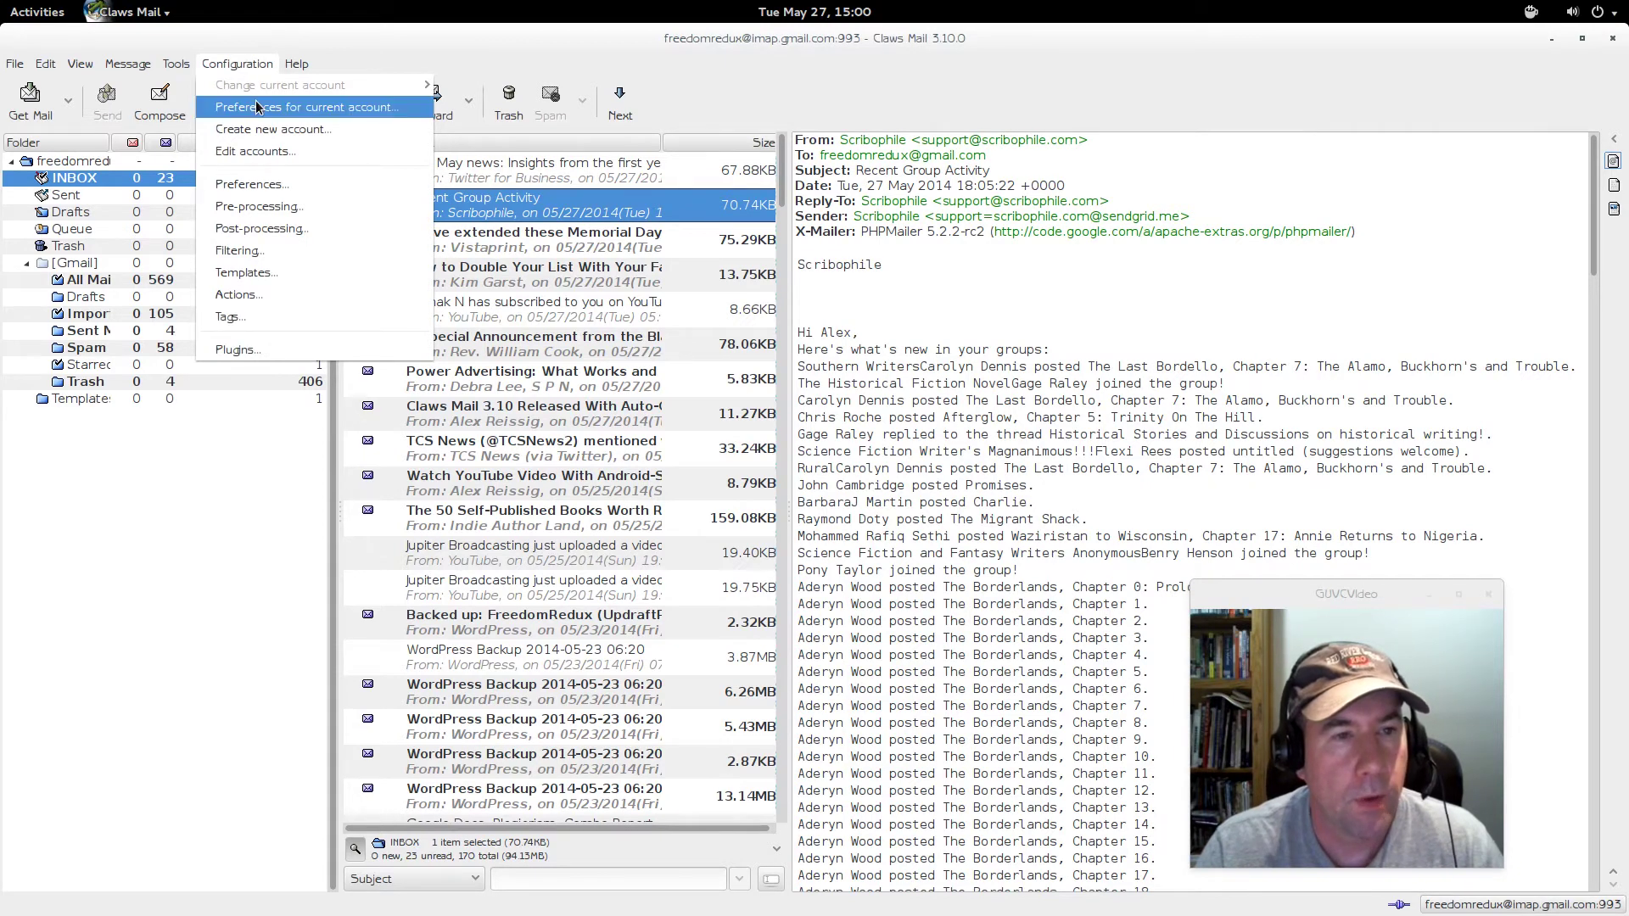
left_click(288, 111)
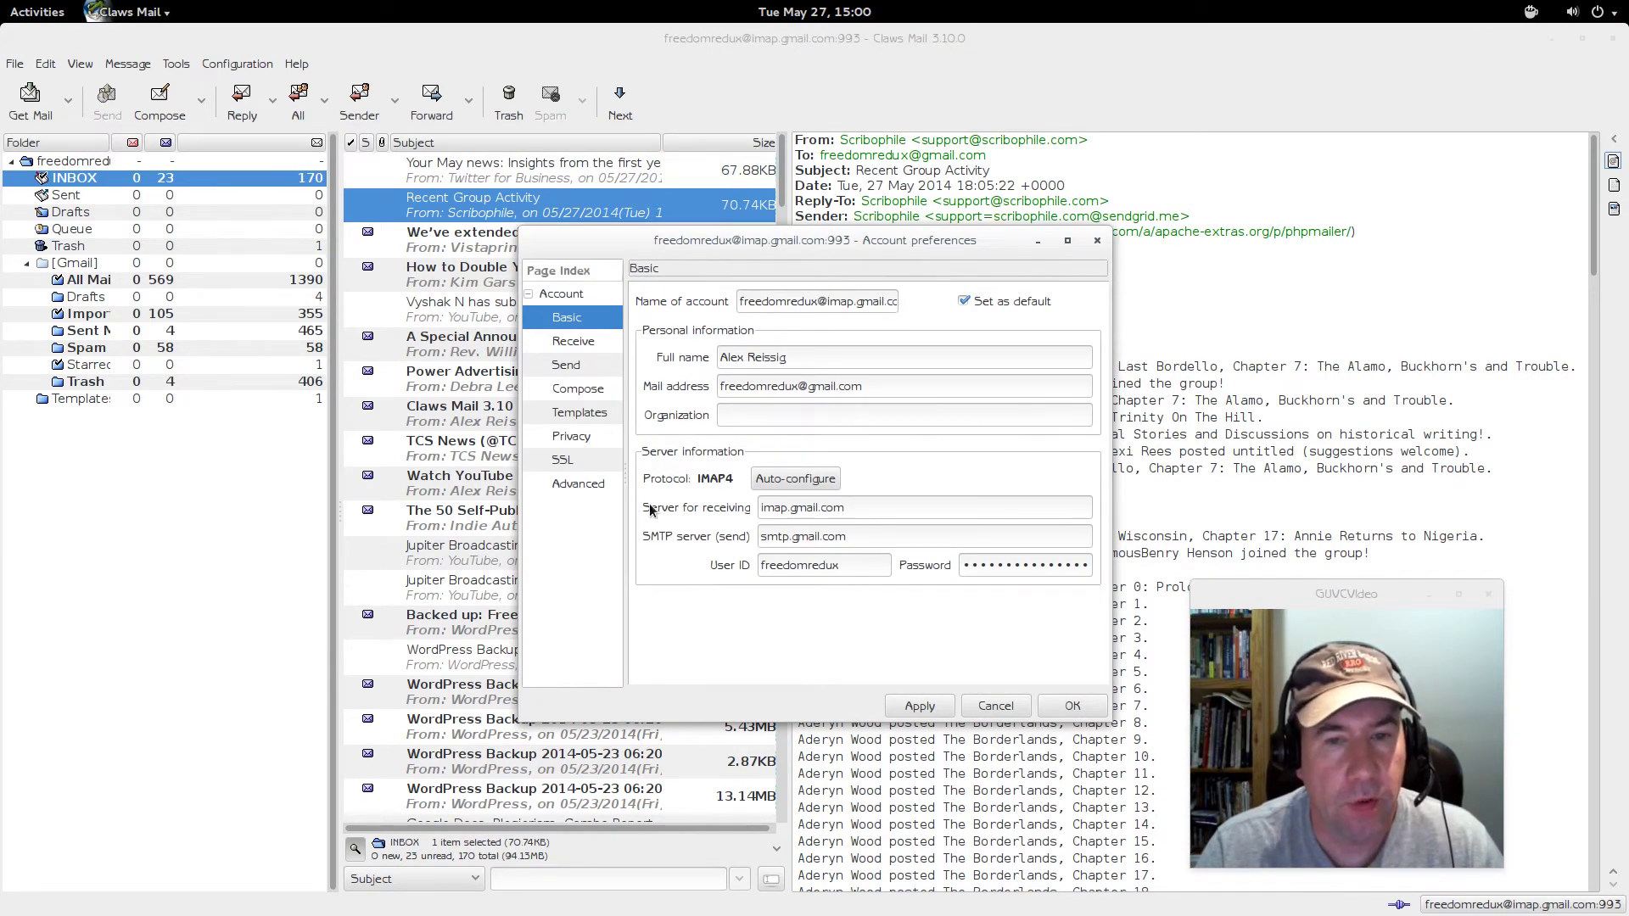
left_click(581, 343)
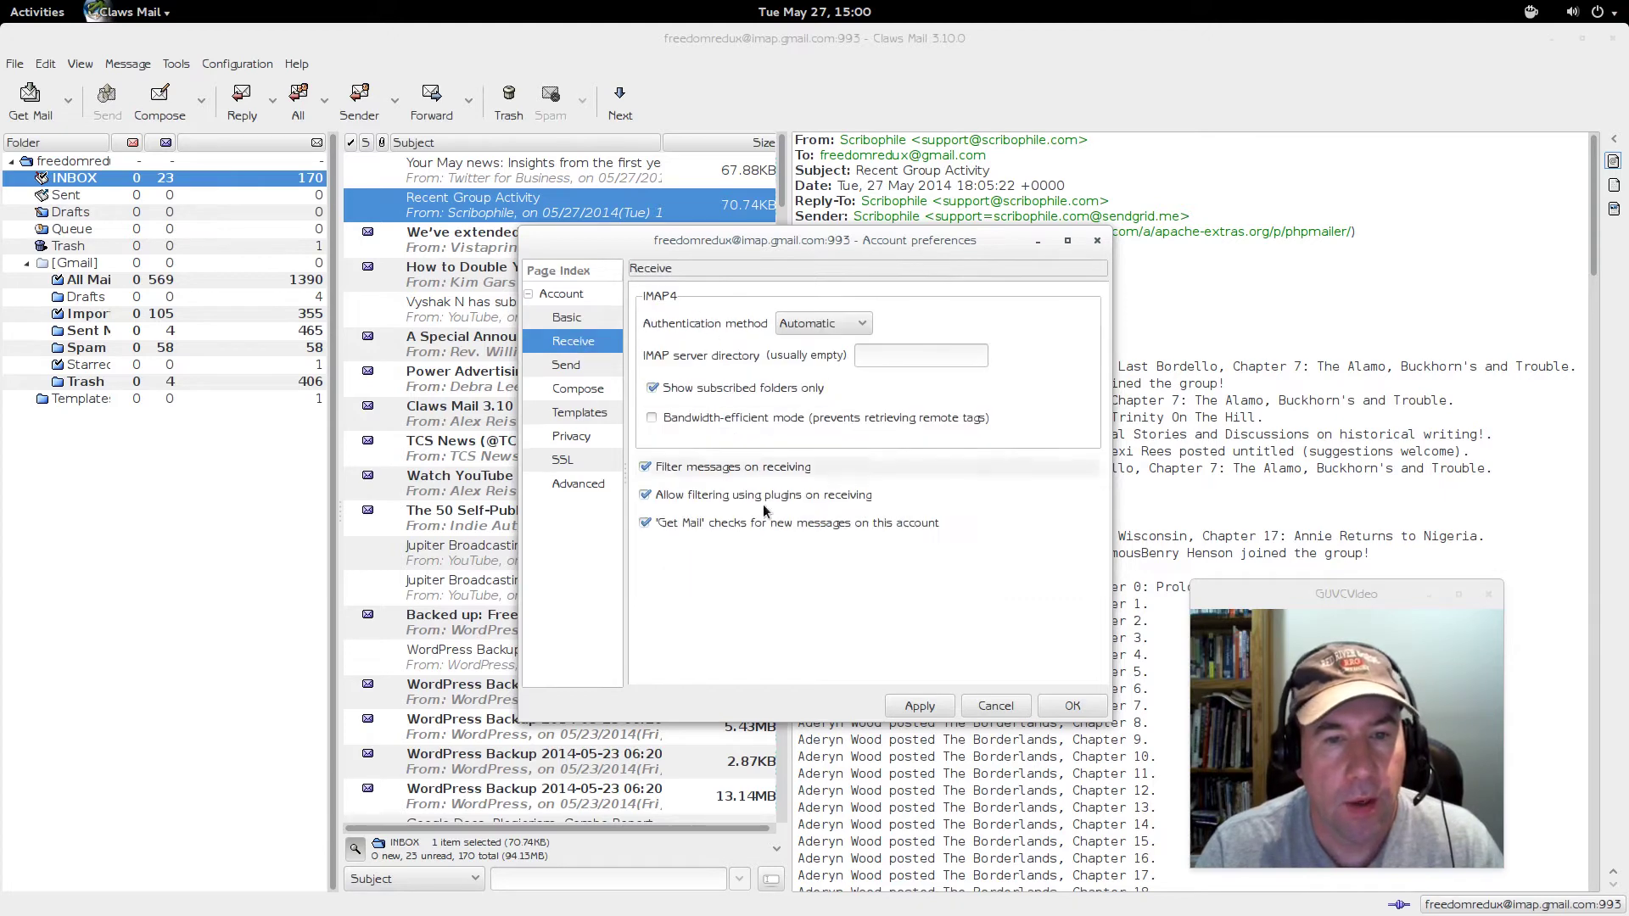
left_click(582, 365)
- Browse Compose, Templates, Privacy and SSL, ending on Advanced with SMTP port 587 and IMAP4 port 993
left_click(580, 390)
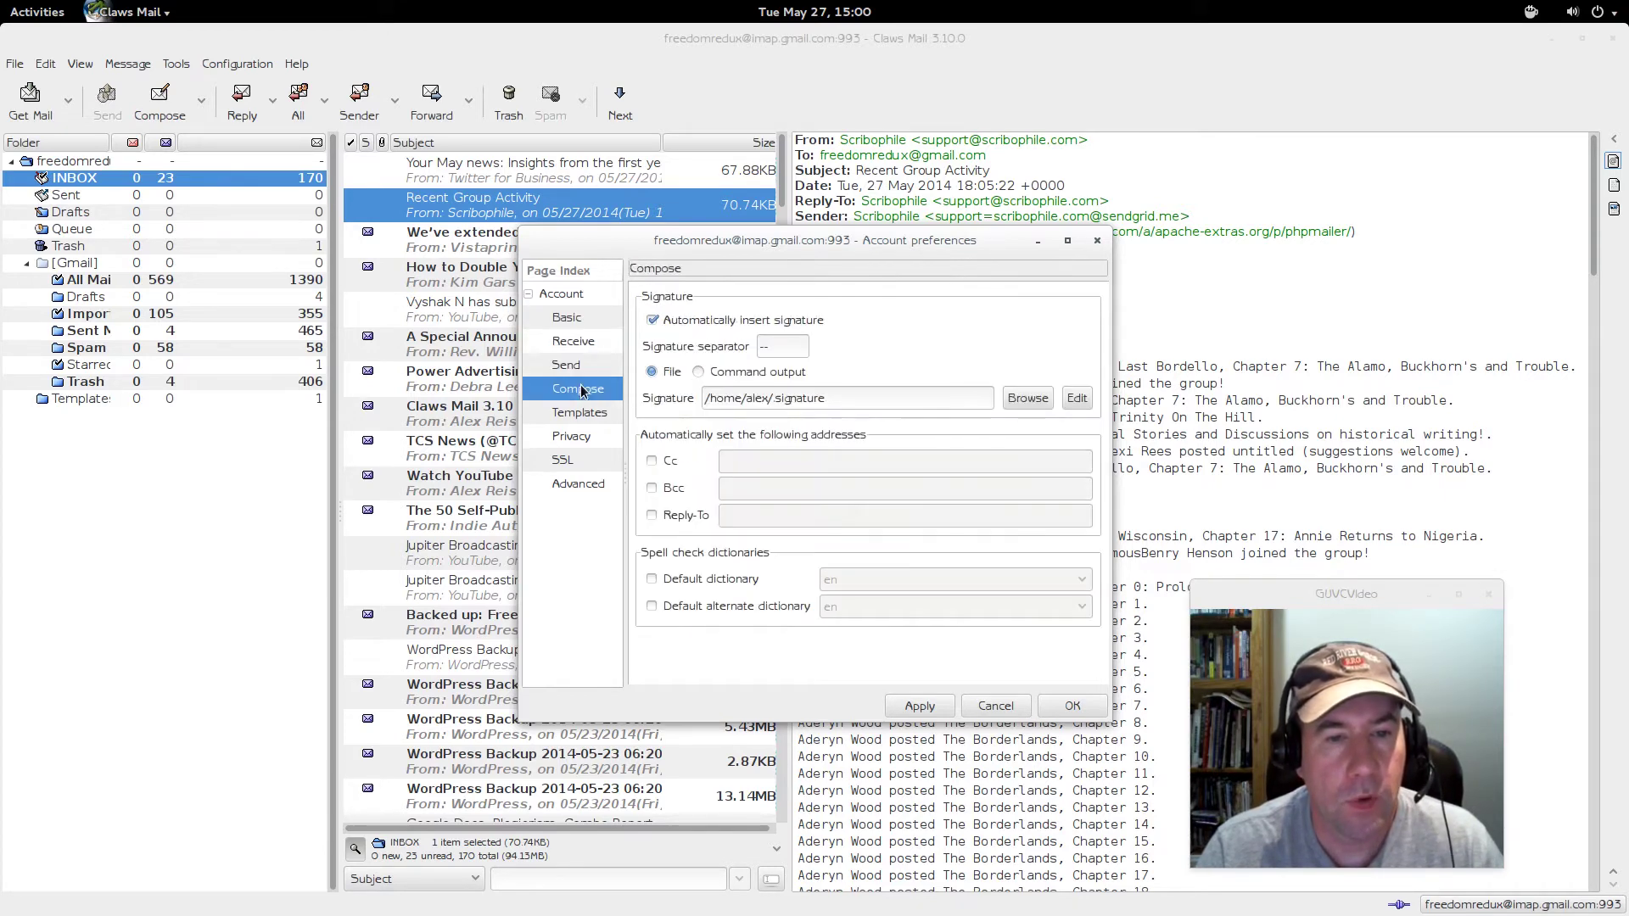
left_click(580, 416)
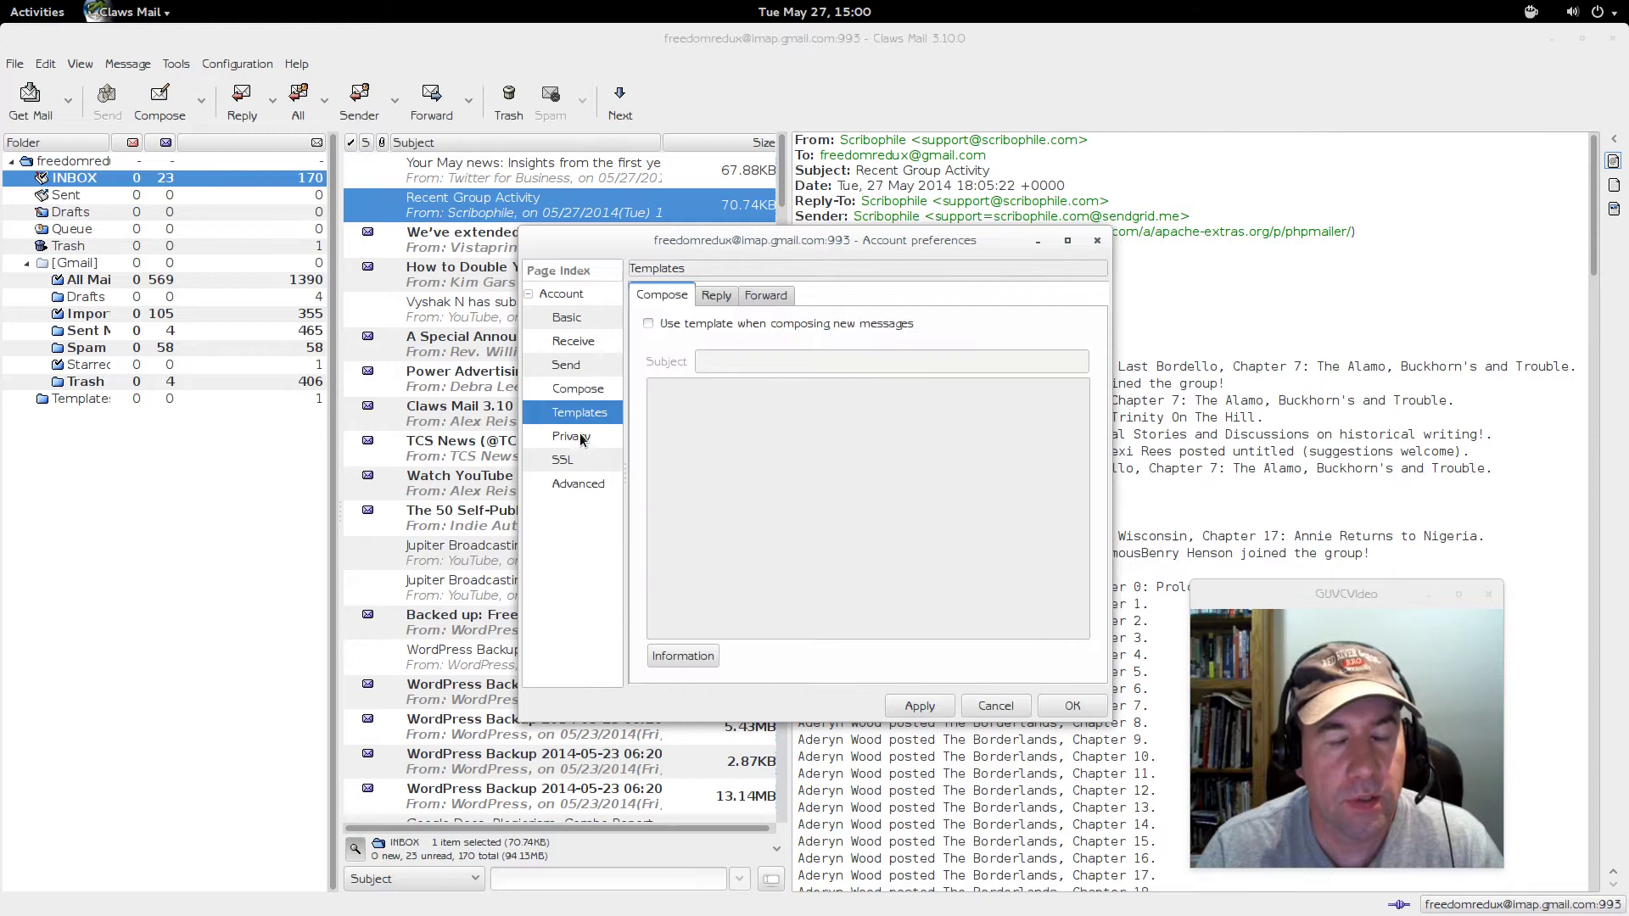
left_click(578, 435)
left_click(571, 459)
left_click(574, 487)
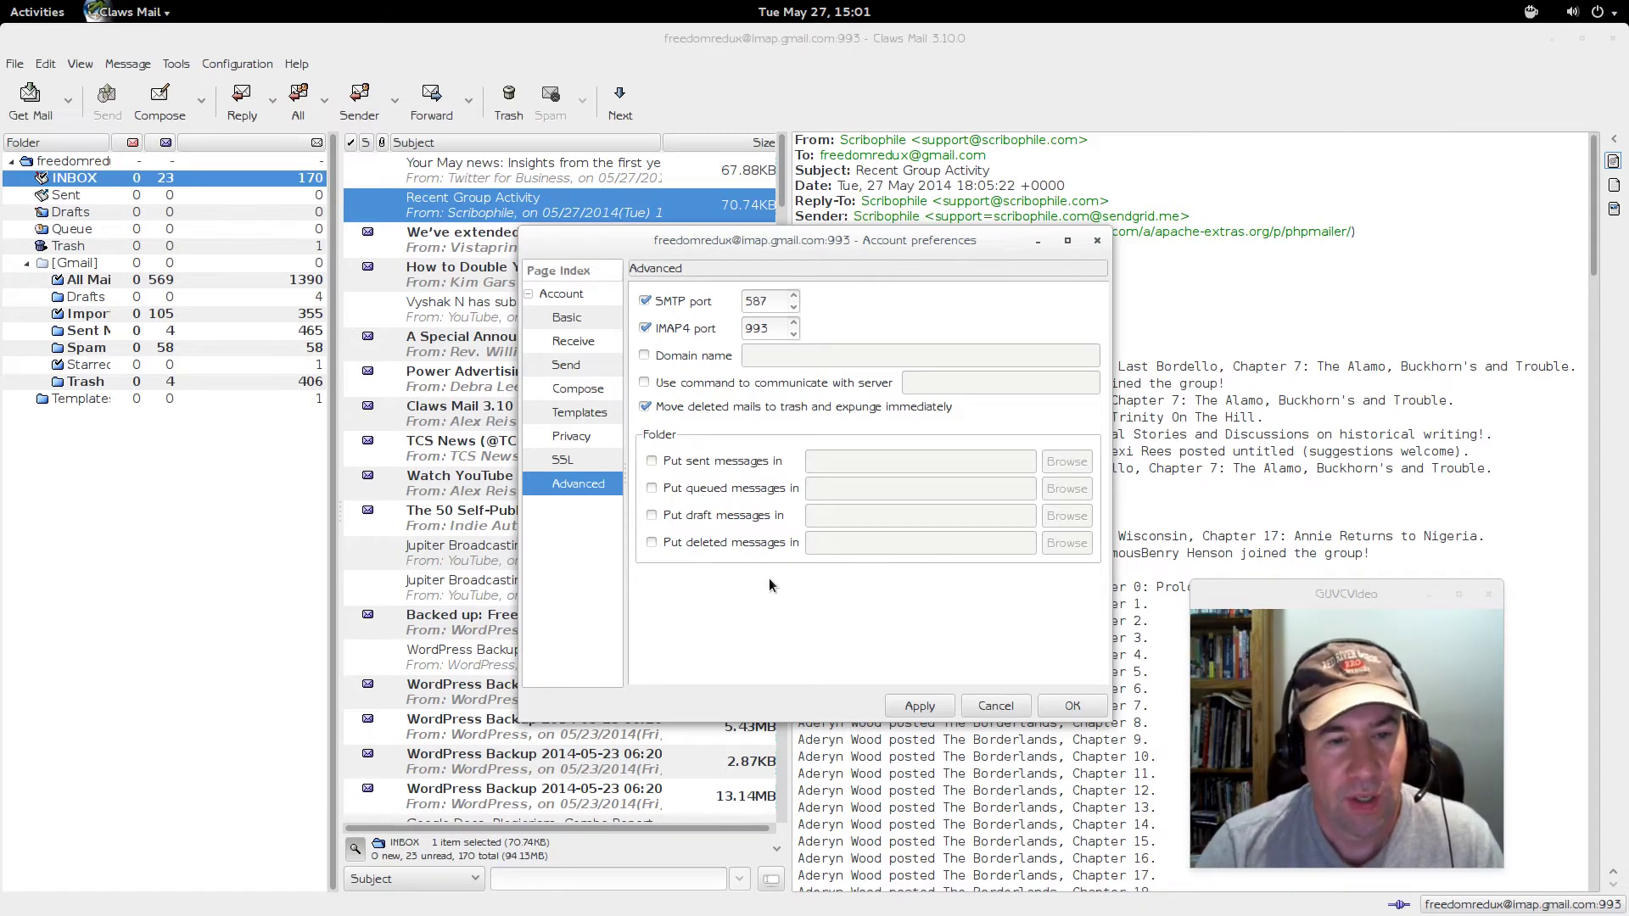
- Compare the account's SSL and Privacy pages, ending on SSL: SSL for IMAP4, STARTTLS for SMTP
left_click(561, 460)
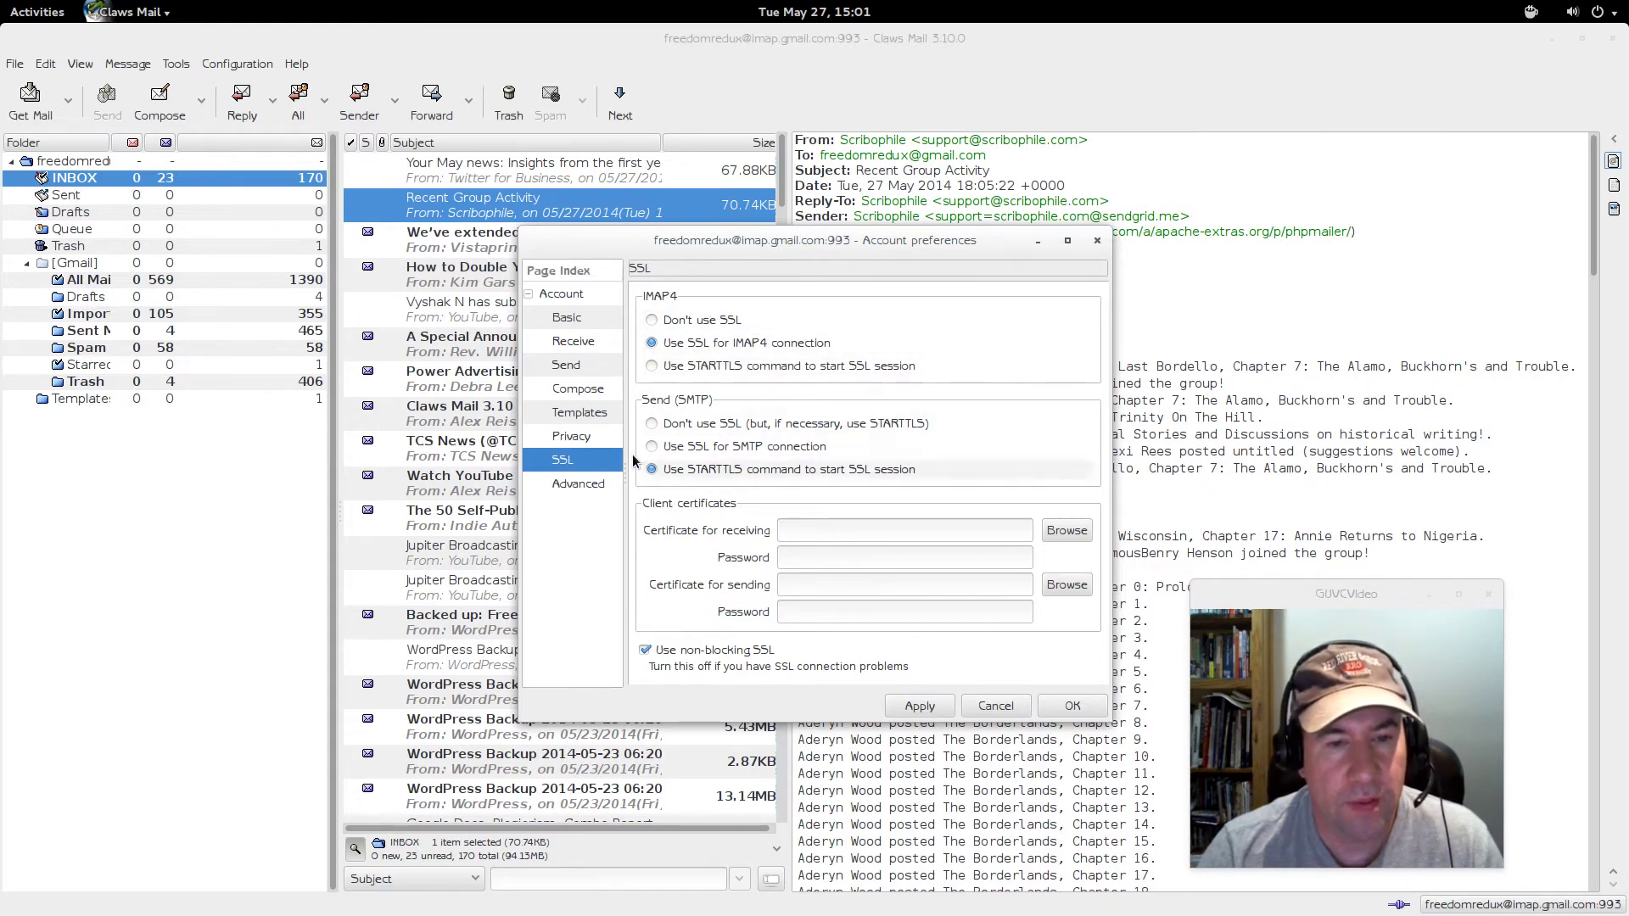
left_click(592, 437)
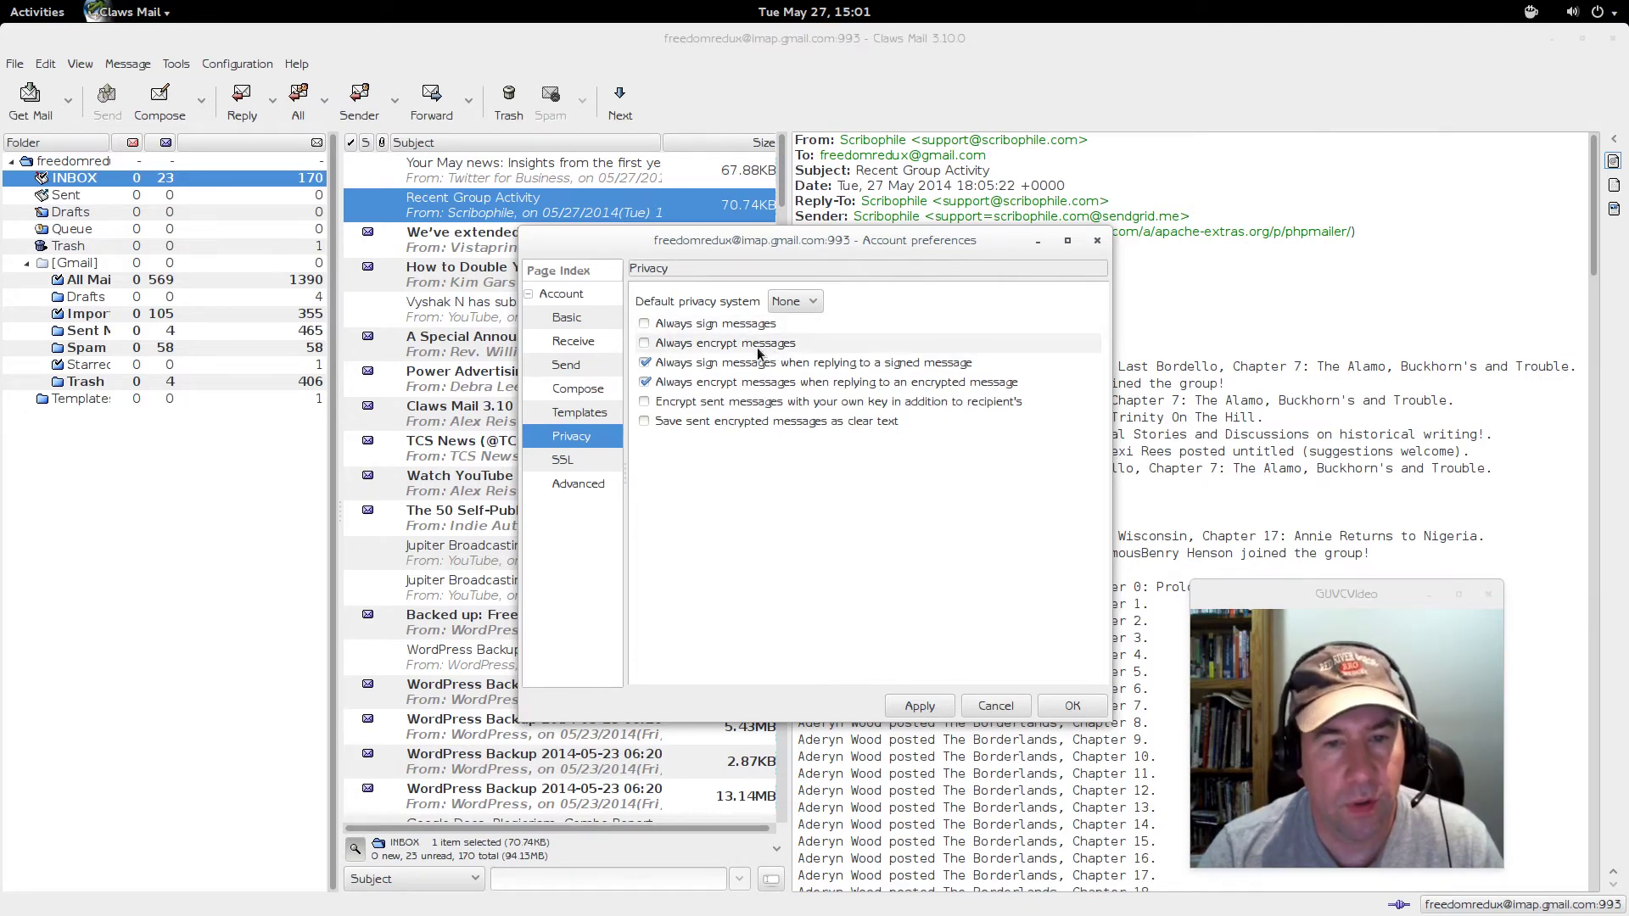
left_click(600, 462)
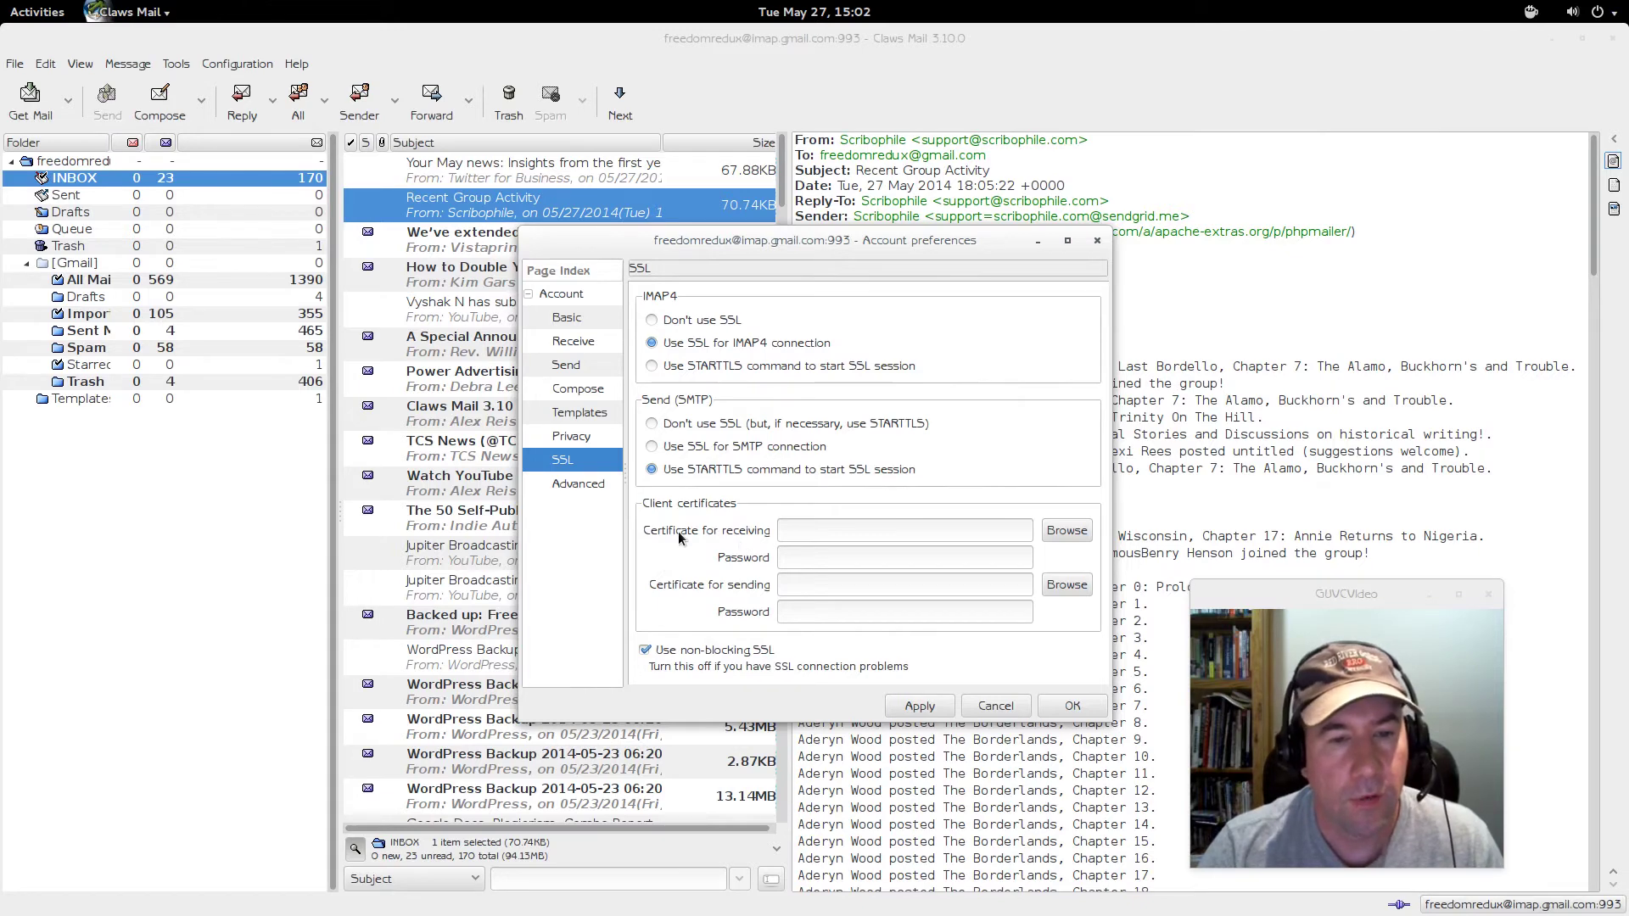
- Browse the account's Templates, Compose, Send, Receive and Basic pages, then cancel without changes
left_click(593, 413)
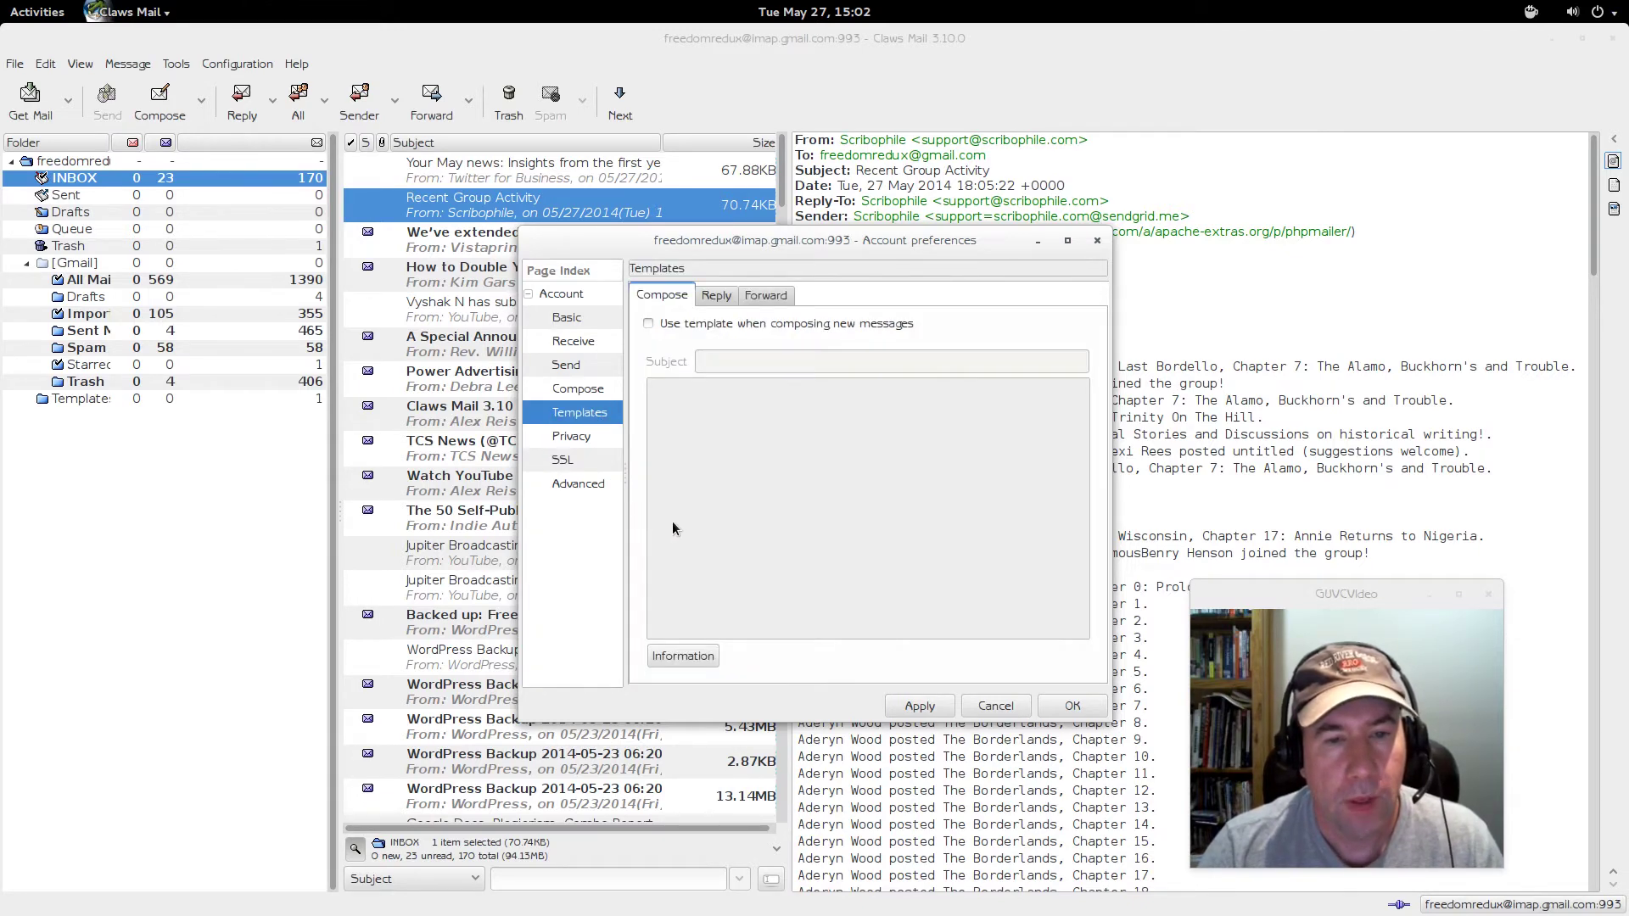
left_click(594, 392)
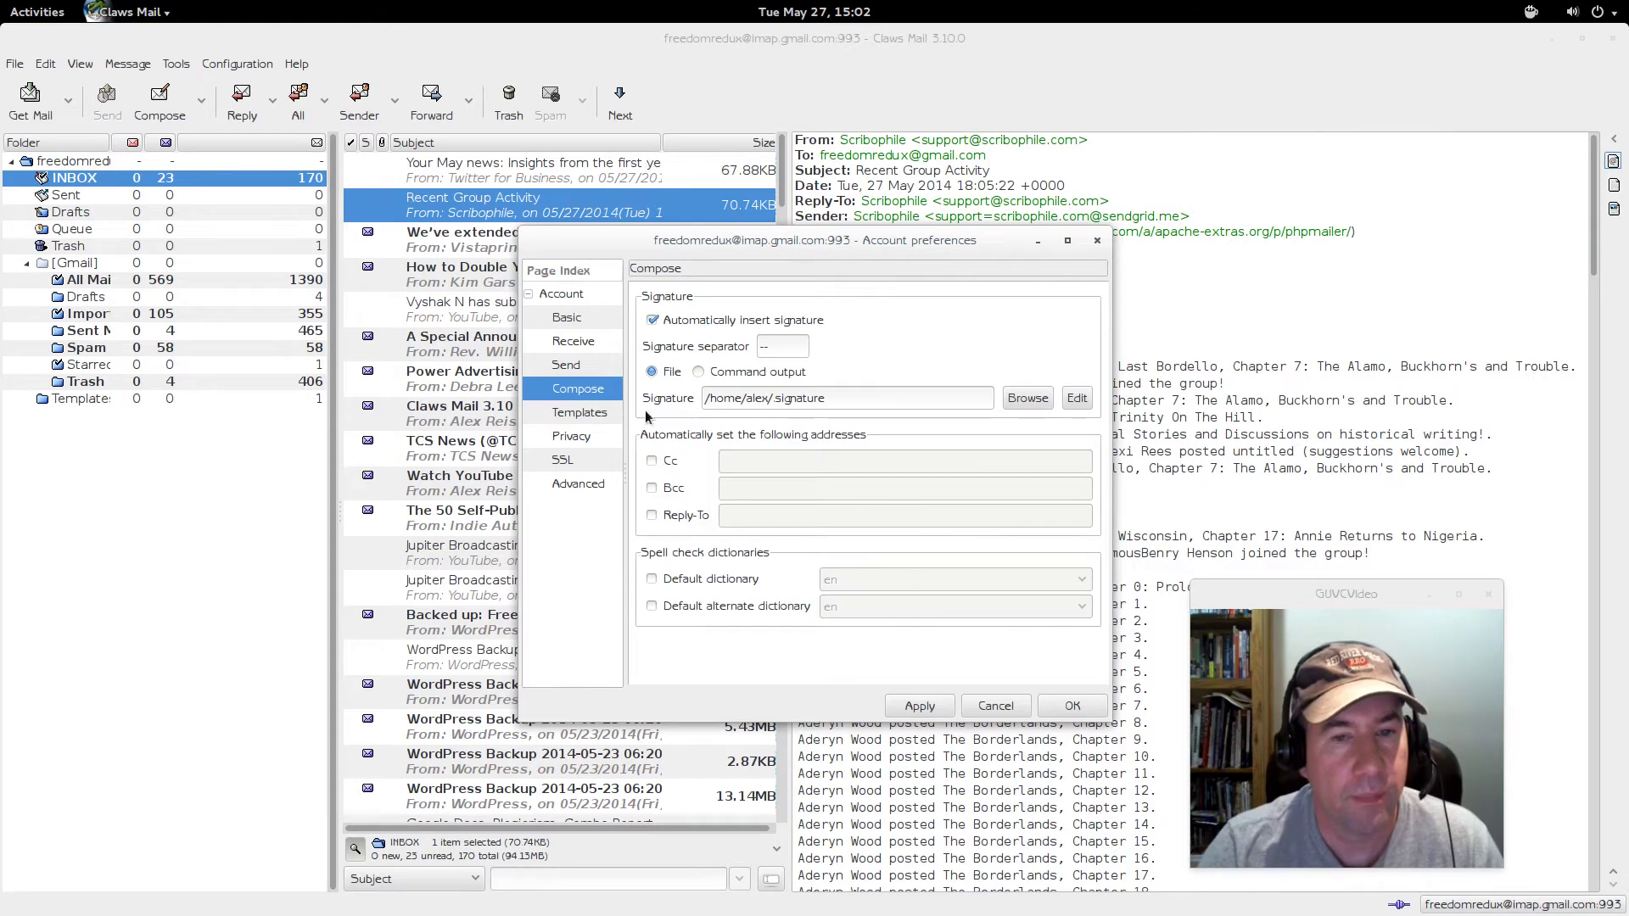
left_click(594, 371)
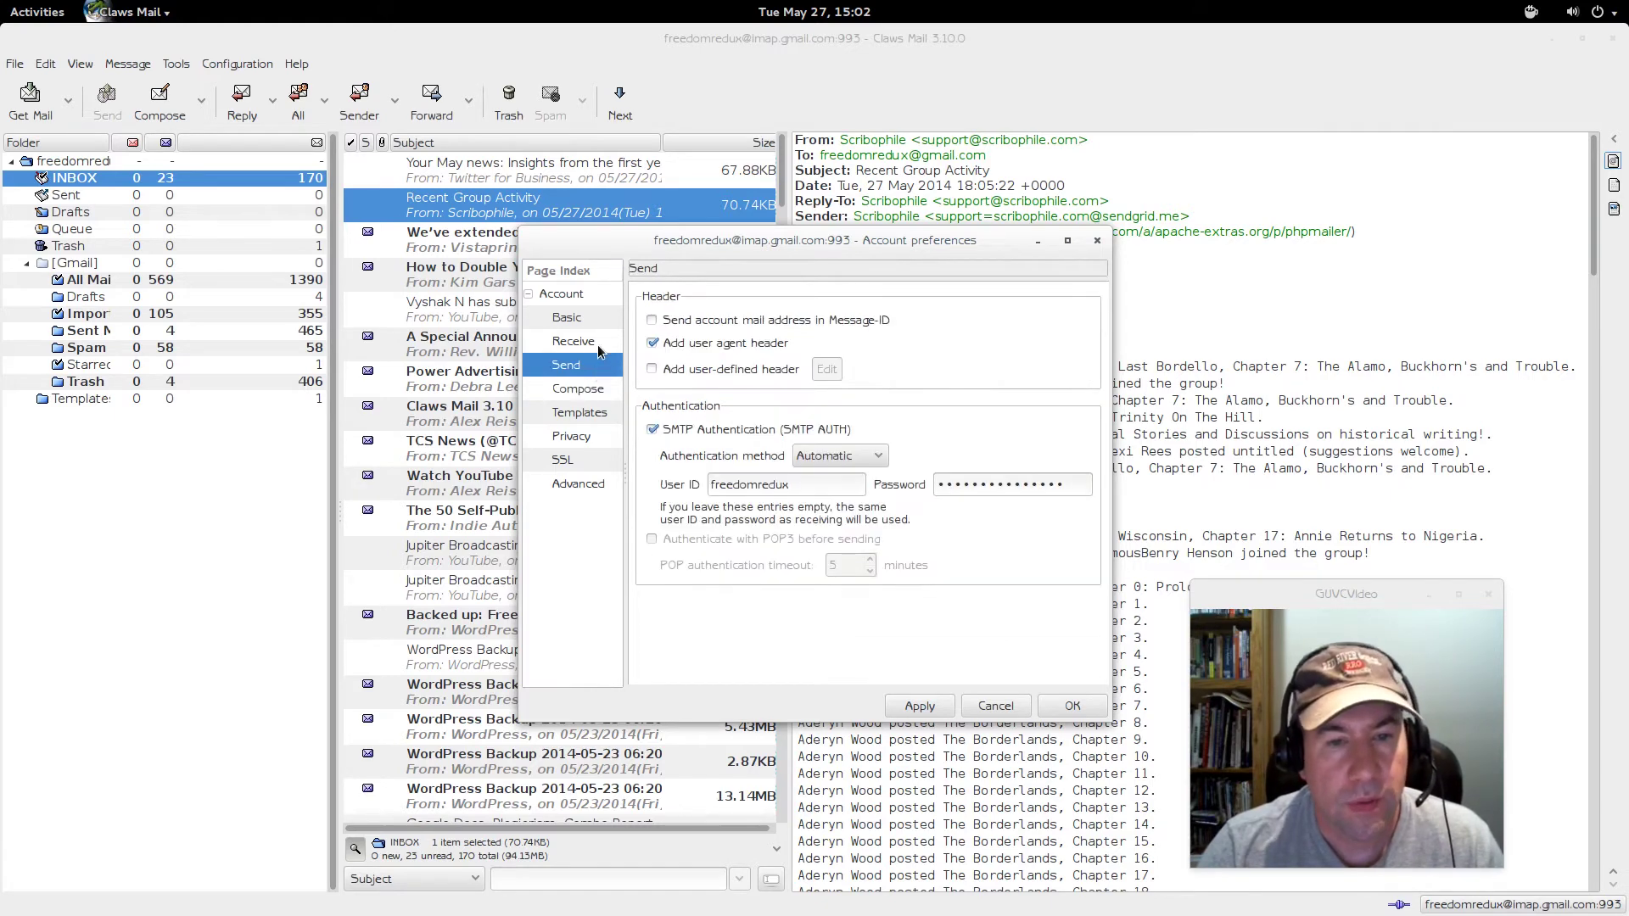
left_click(598, 344)
left_click(590, 321)
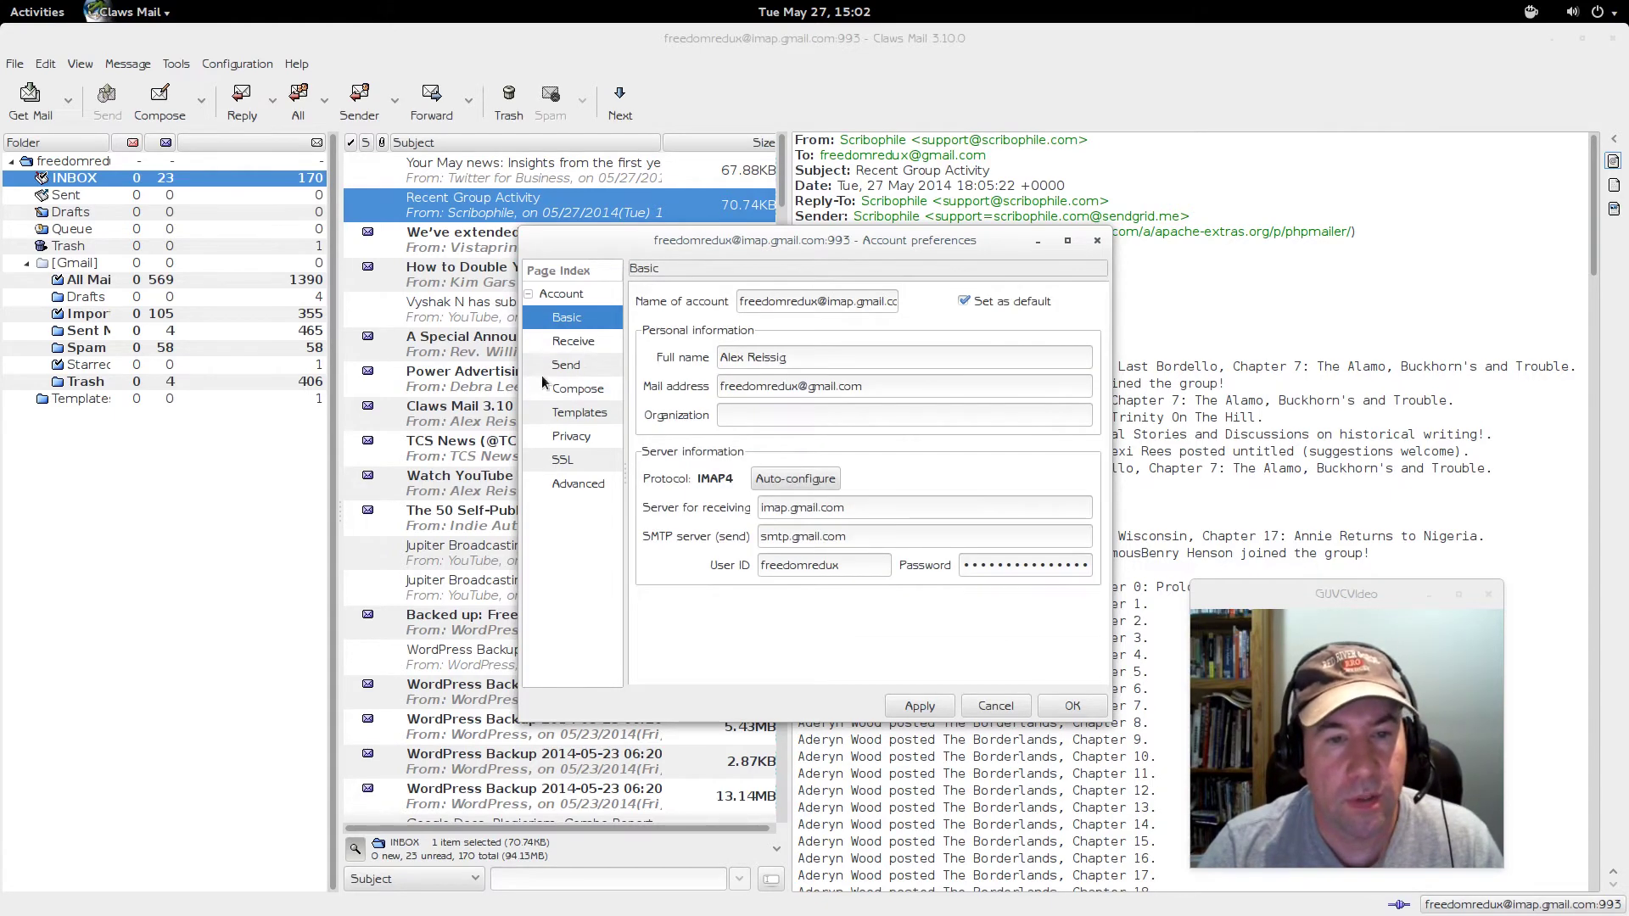
left_click(994, 707)
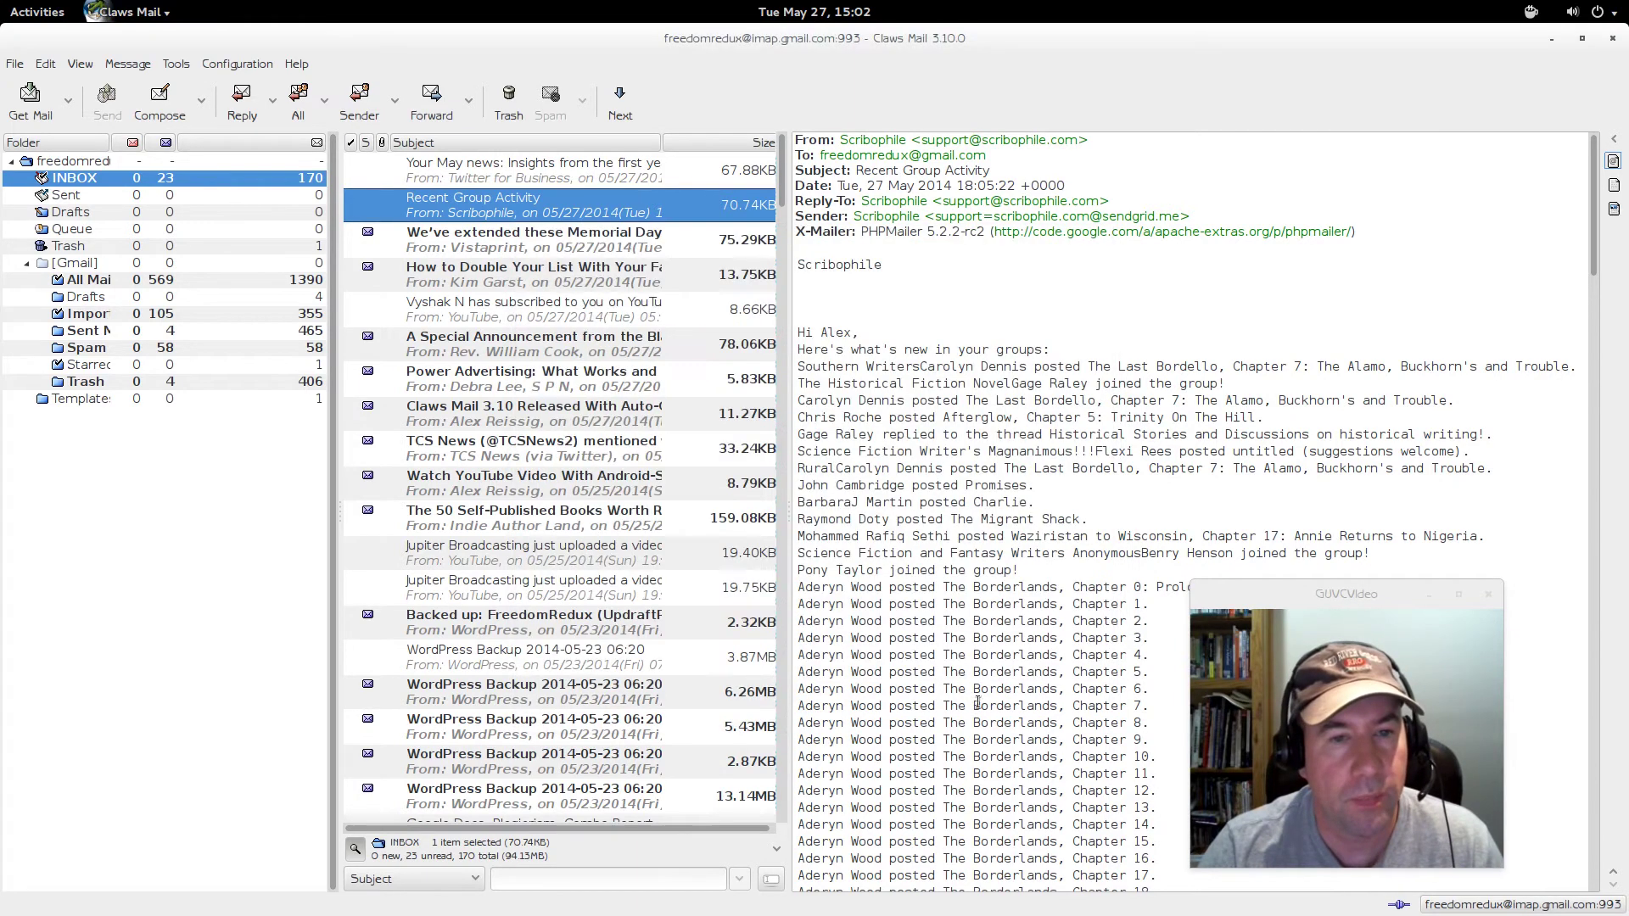
left_click(242, 65)
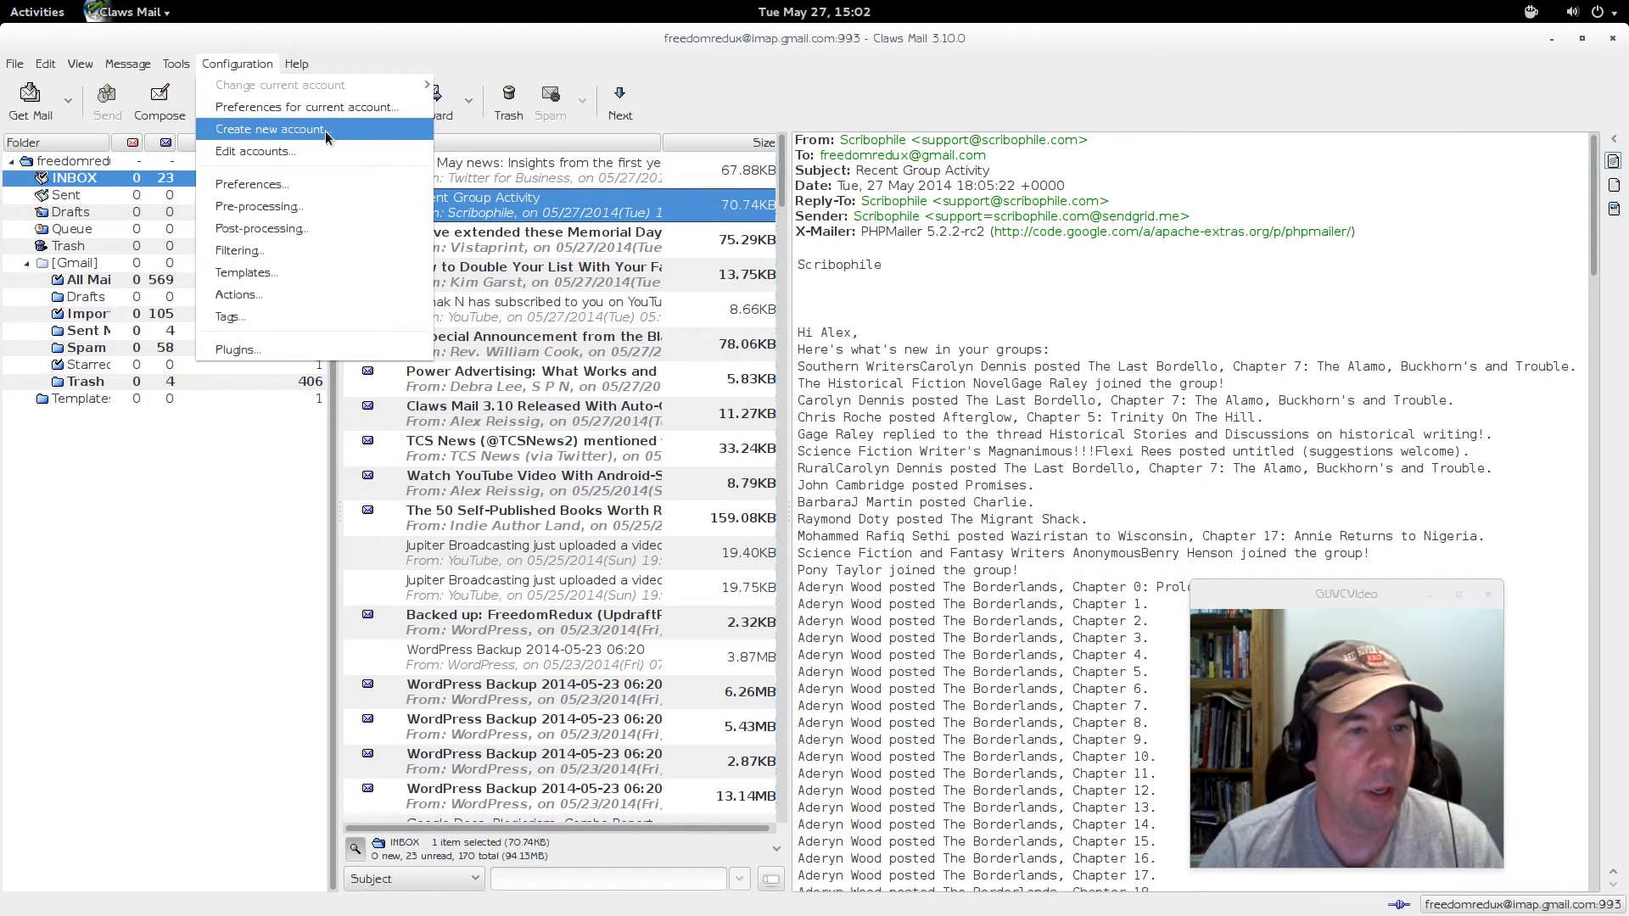
left_click(322, 150)
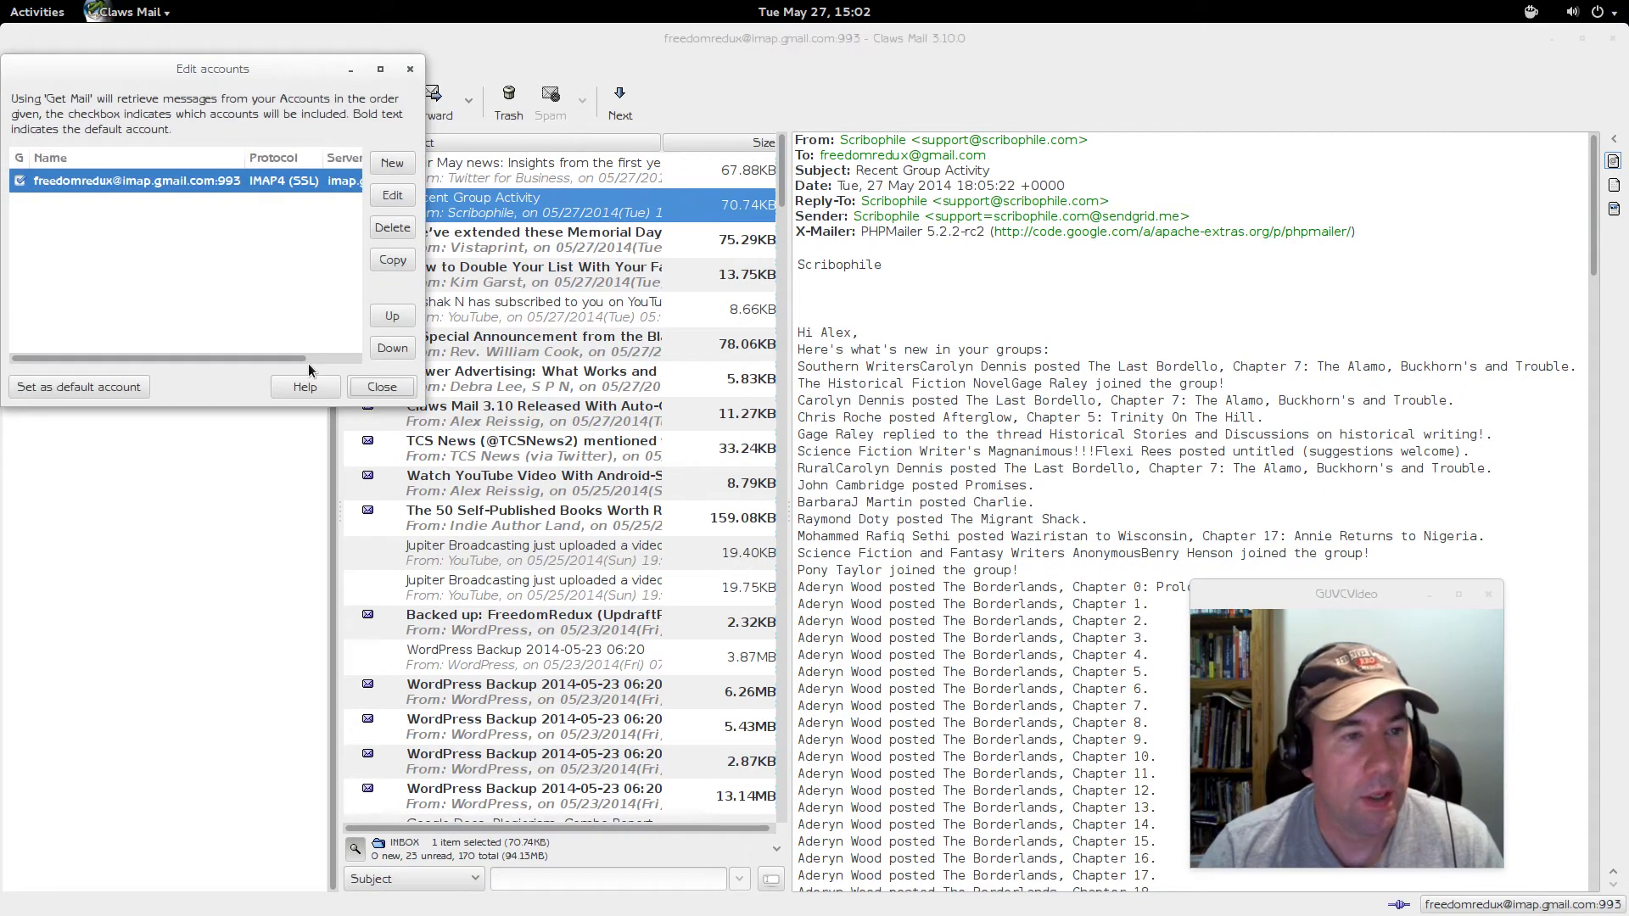
left_click(407, 73)
- Open Configuration > Preferences and browse Sending, Writing, Templates, Wrapping and Spell Checking (en_US)
left_click(232, 66)
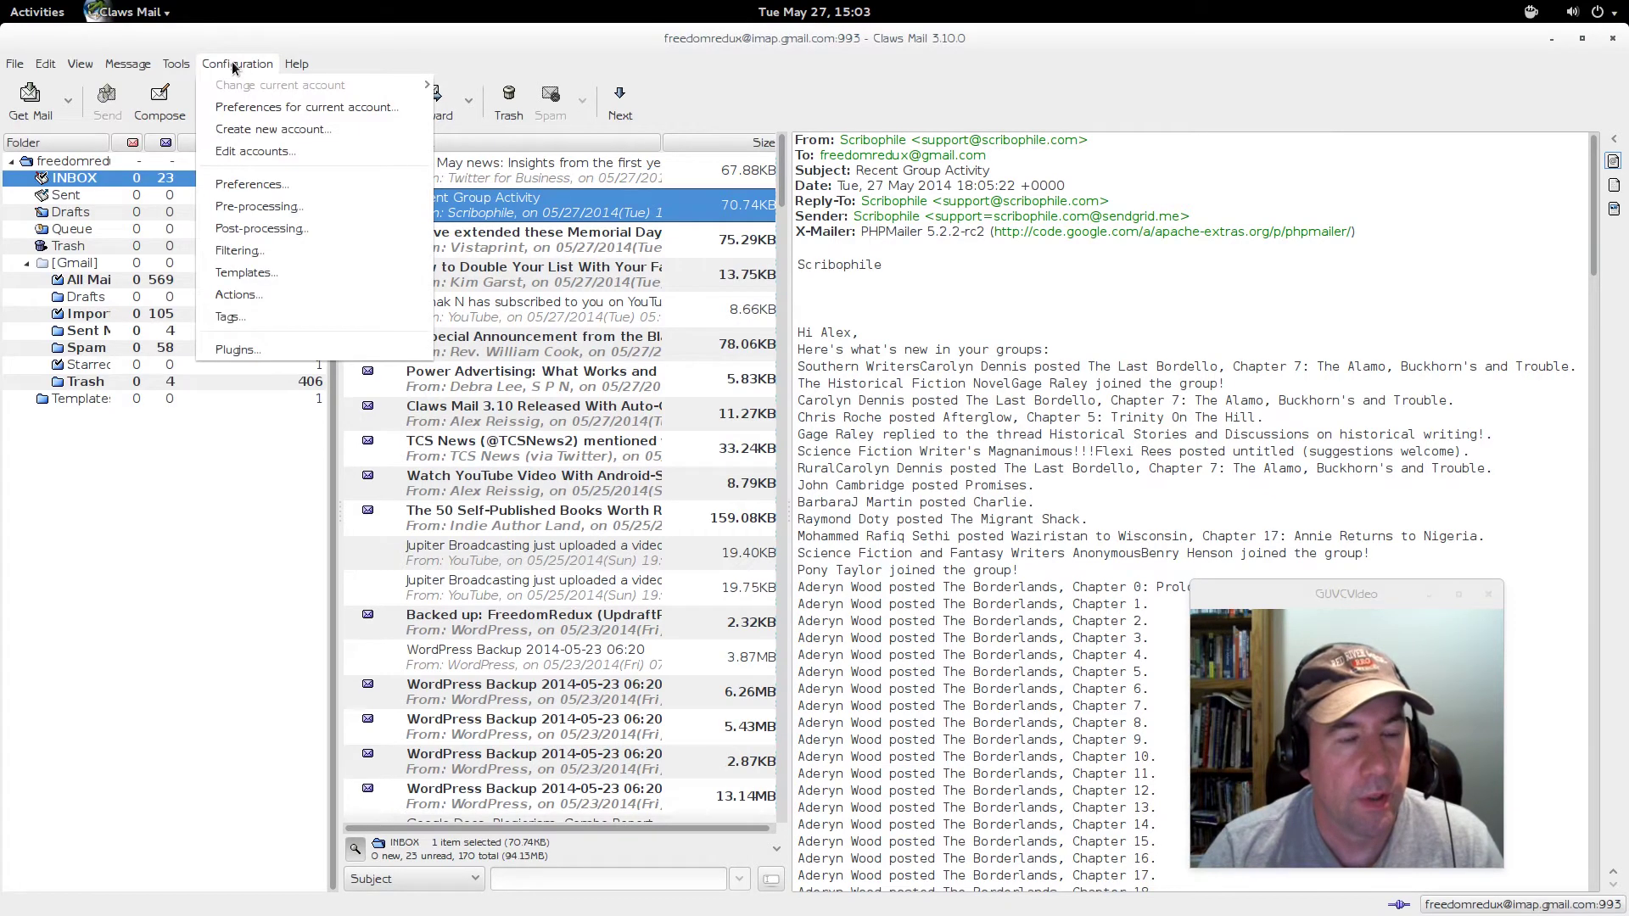
left_click(286, 185)
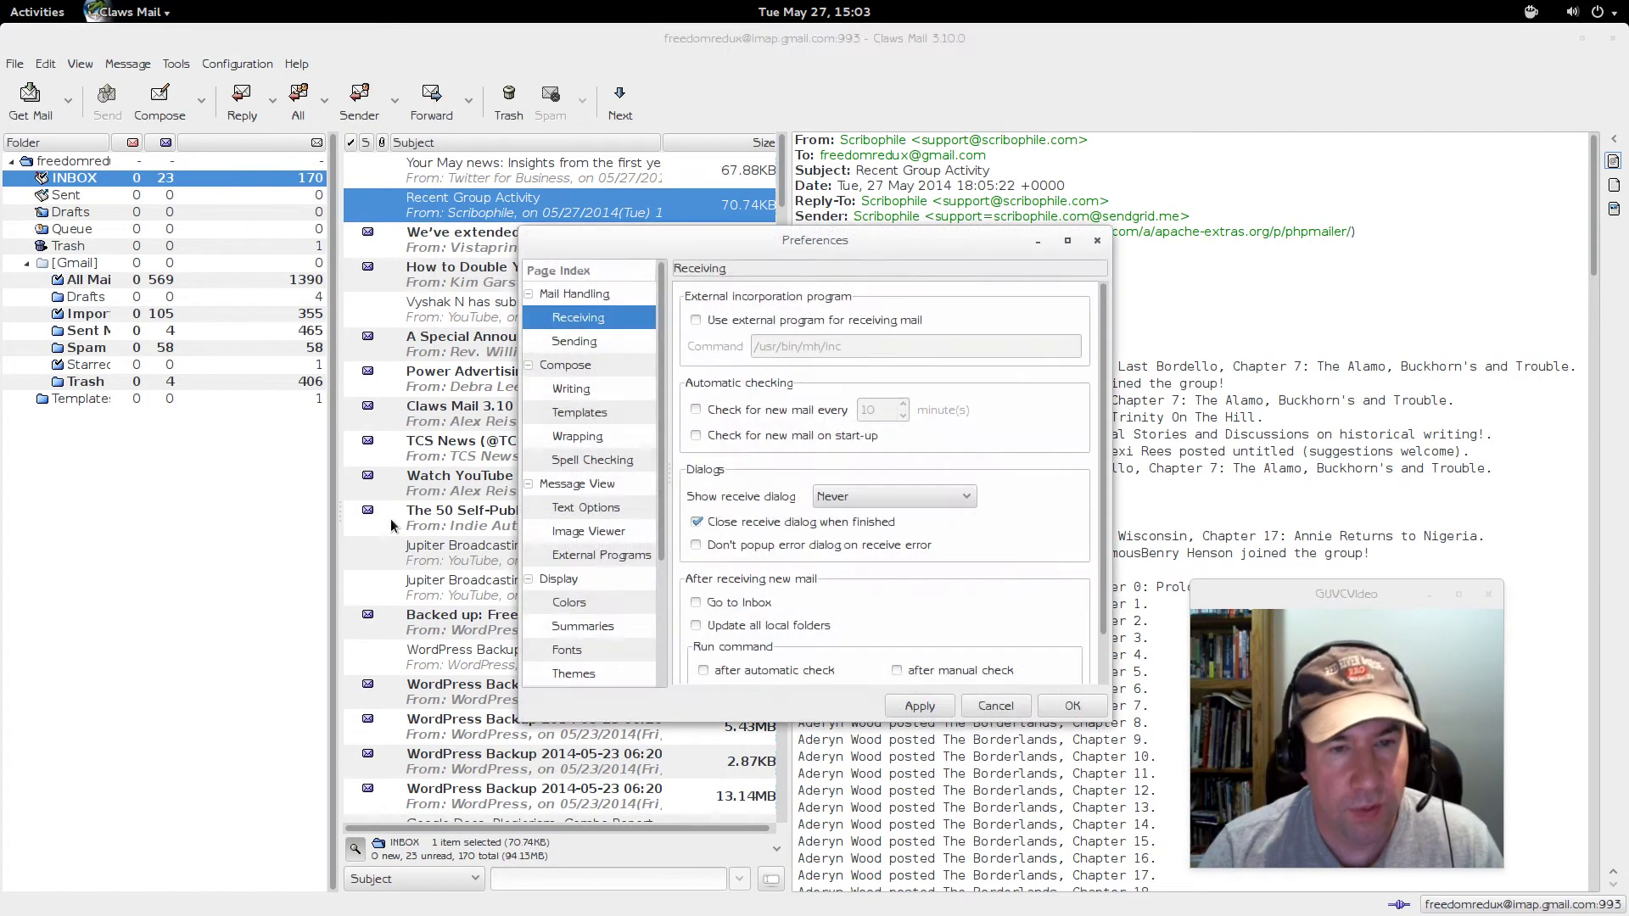
left_click(616, 340)
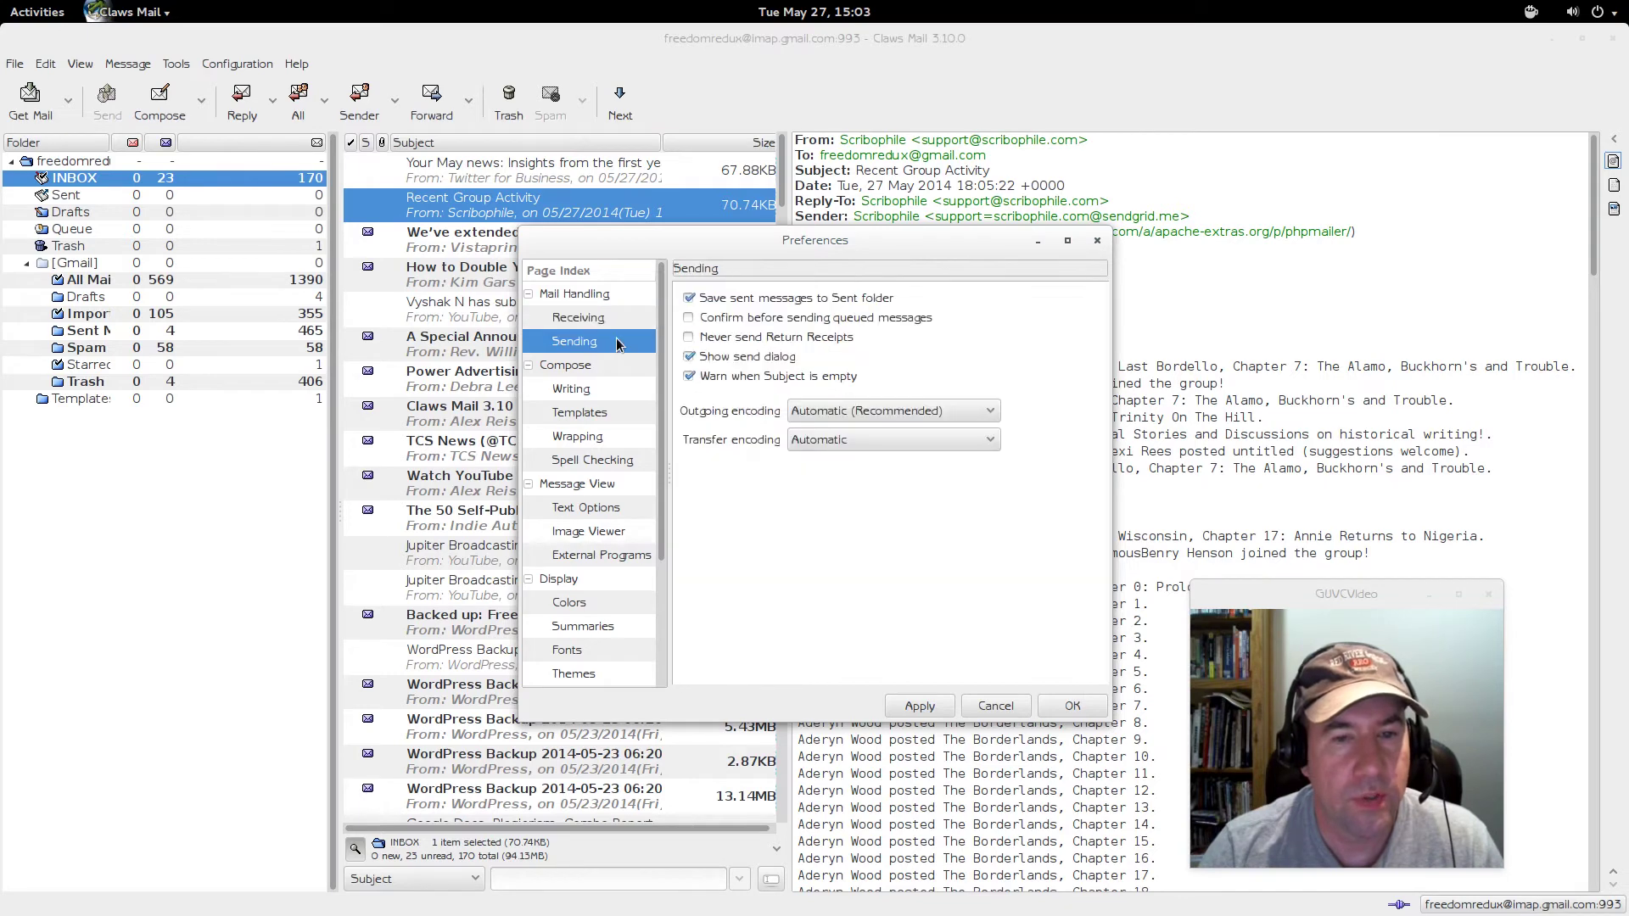
left_click(588, 390)
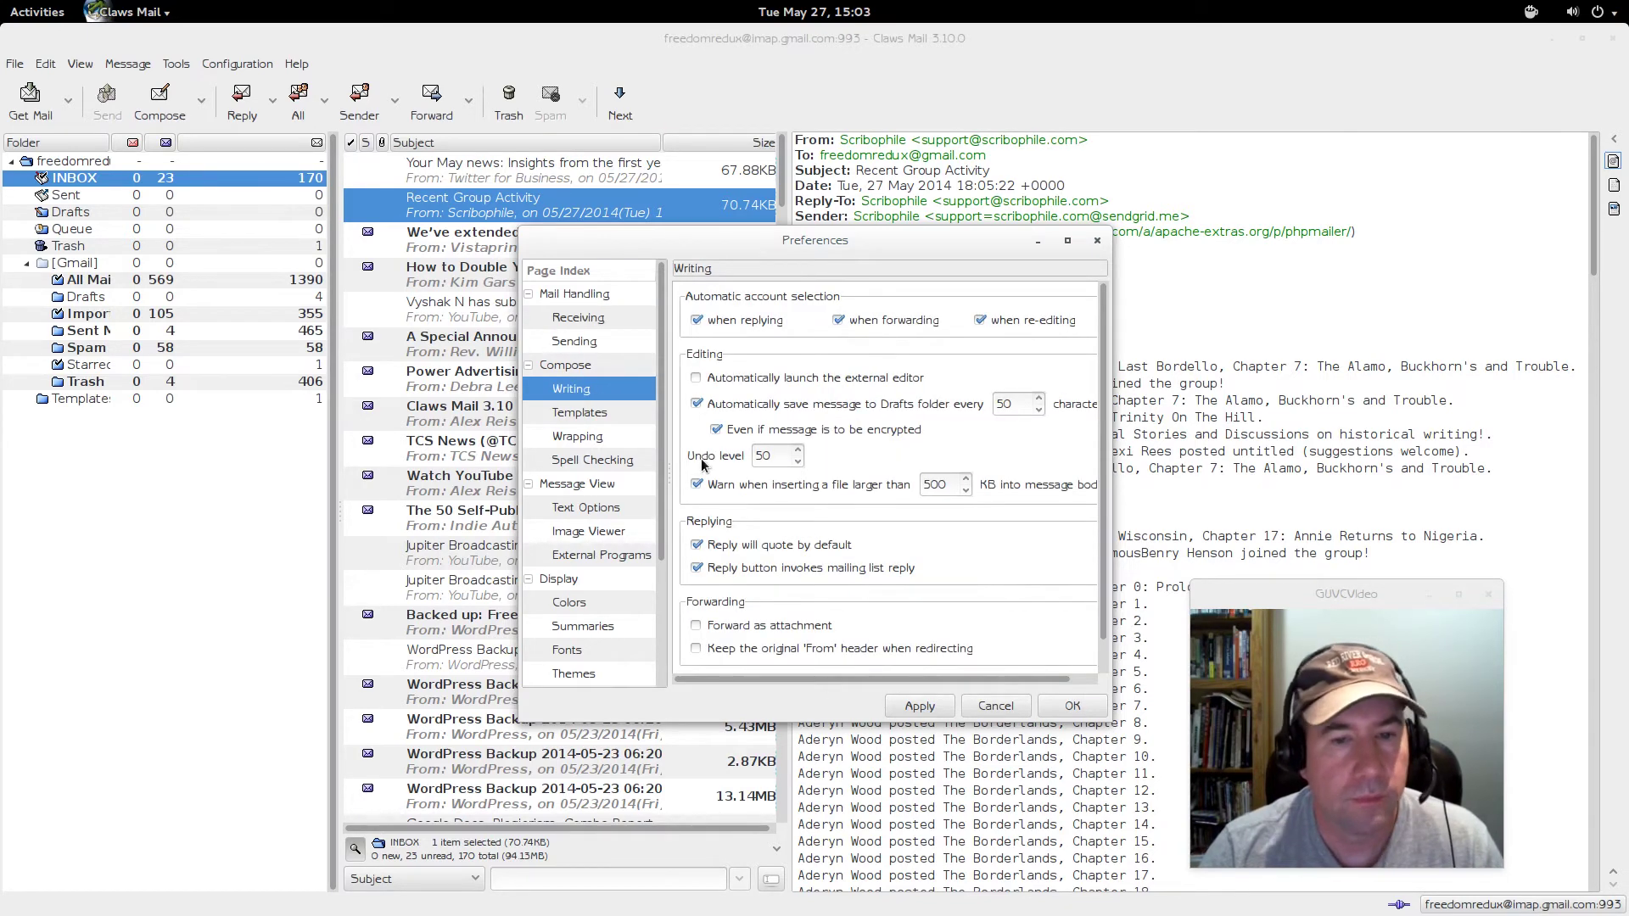
left_click(584, 414)
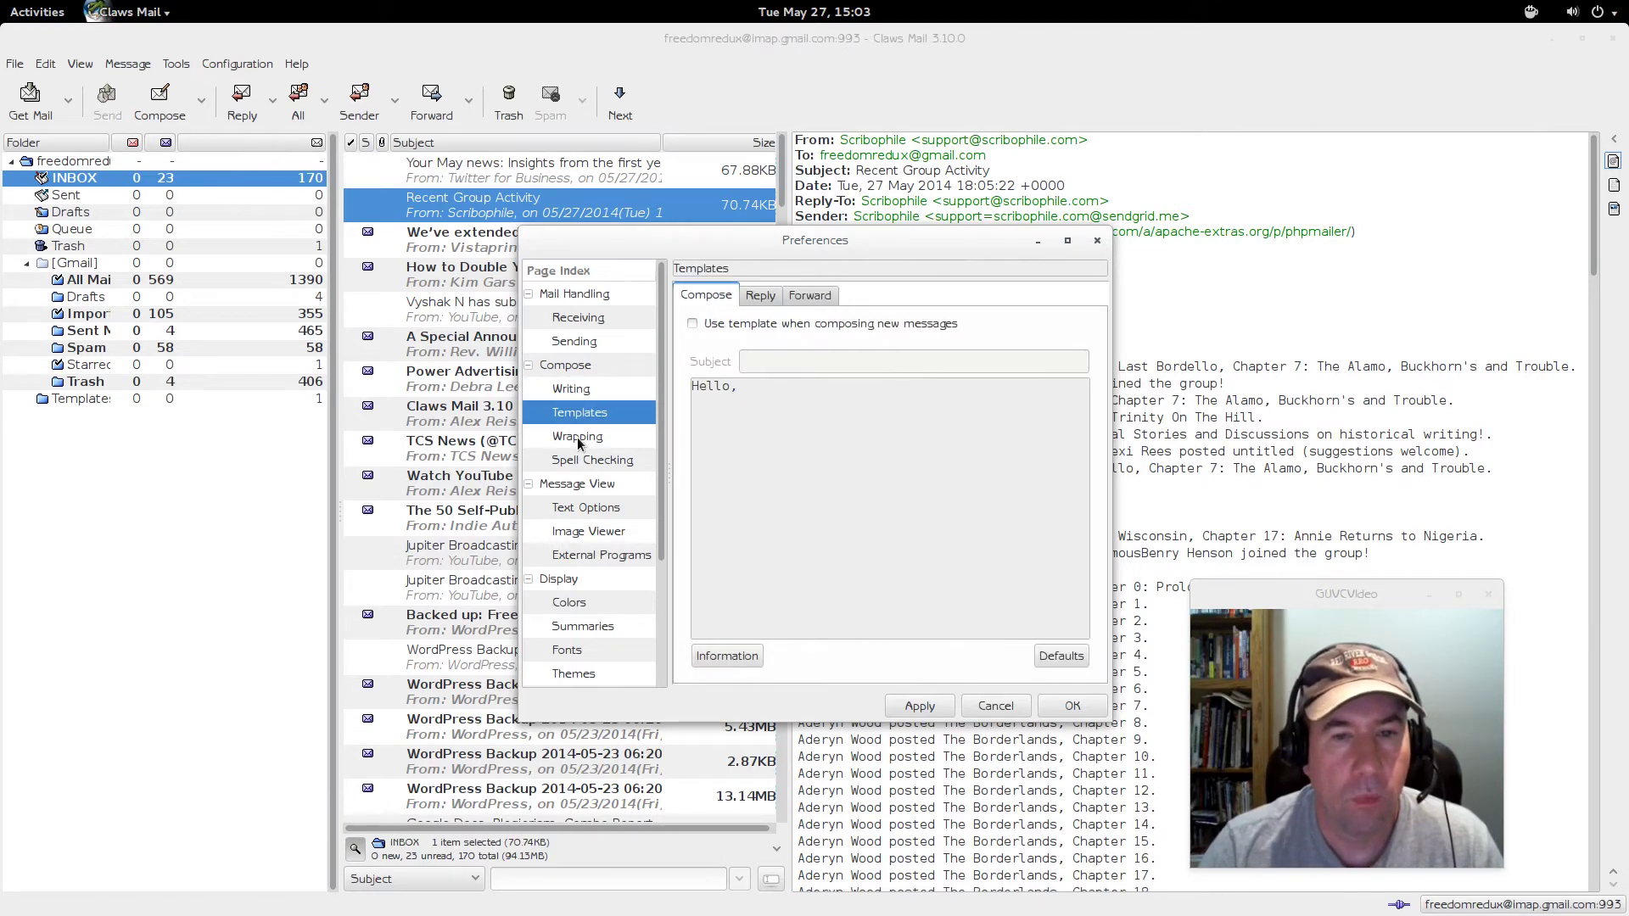
left_click(578, 438)
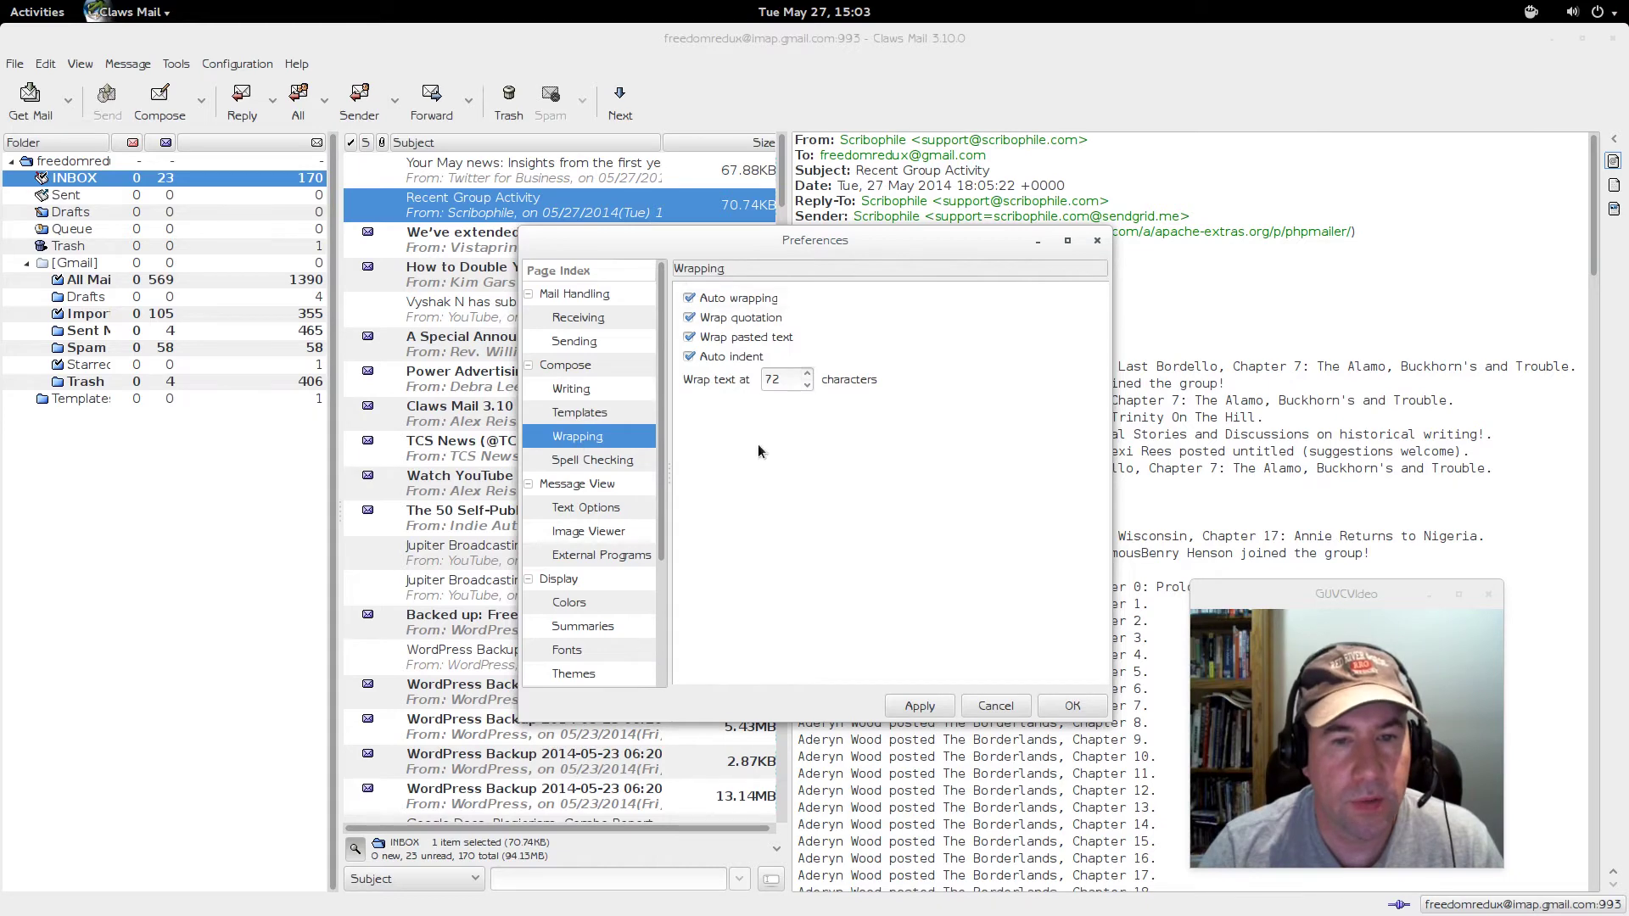
left_click(618, 462)
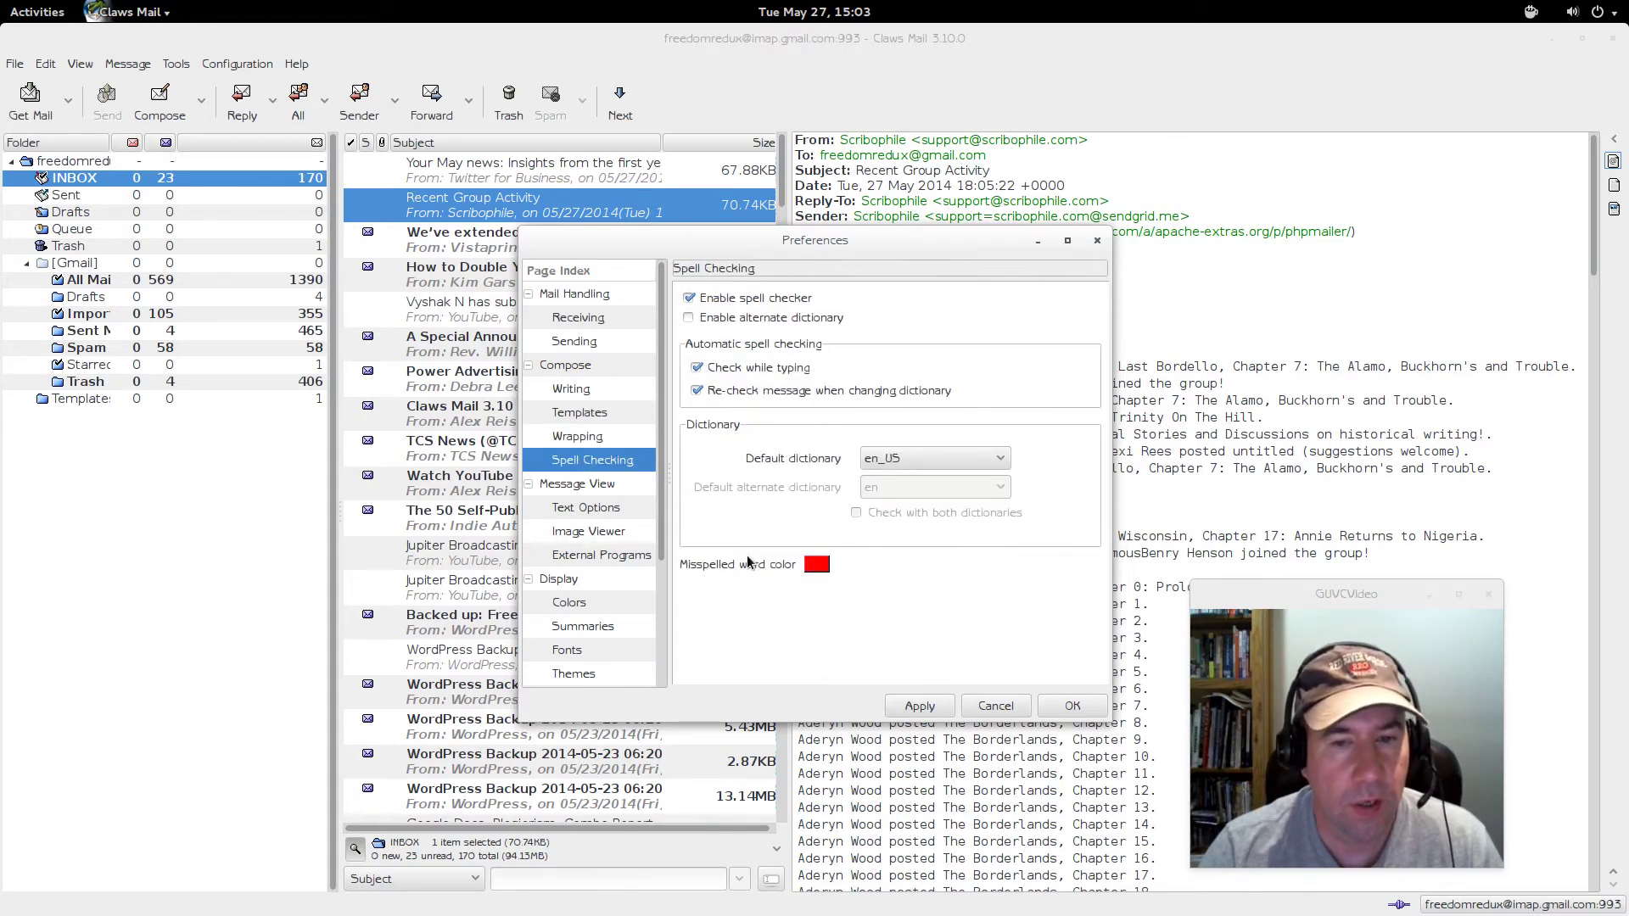
- Read through the Text Options page to the bottom, then view the Image Viewer page
left_click(609, 506)
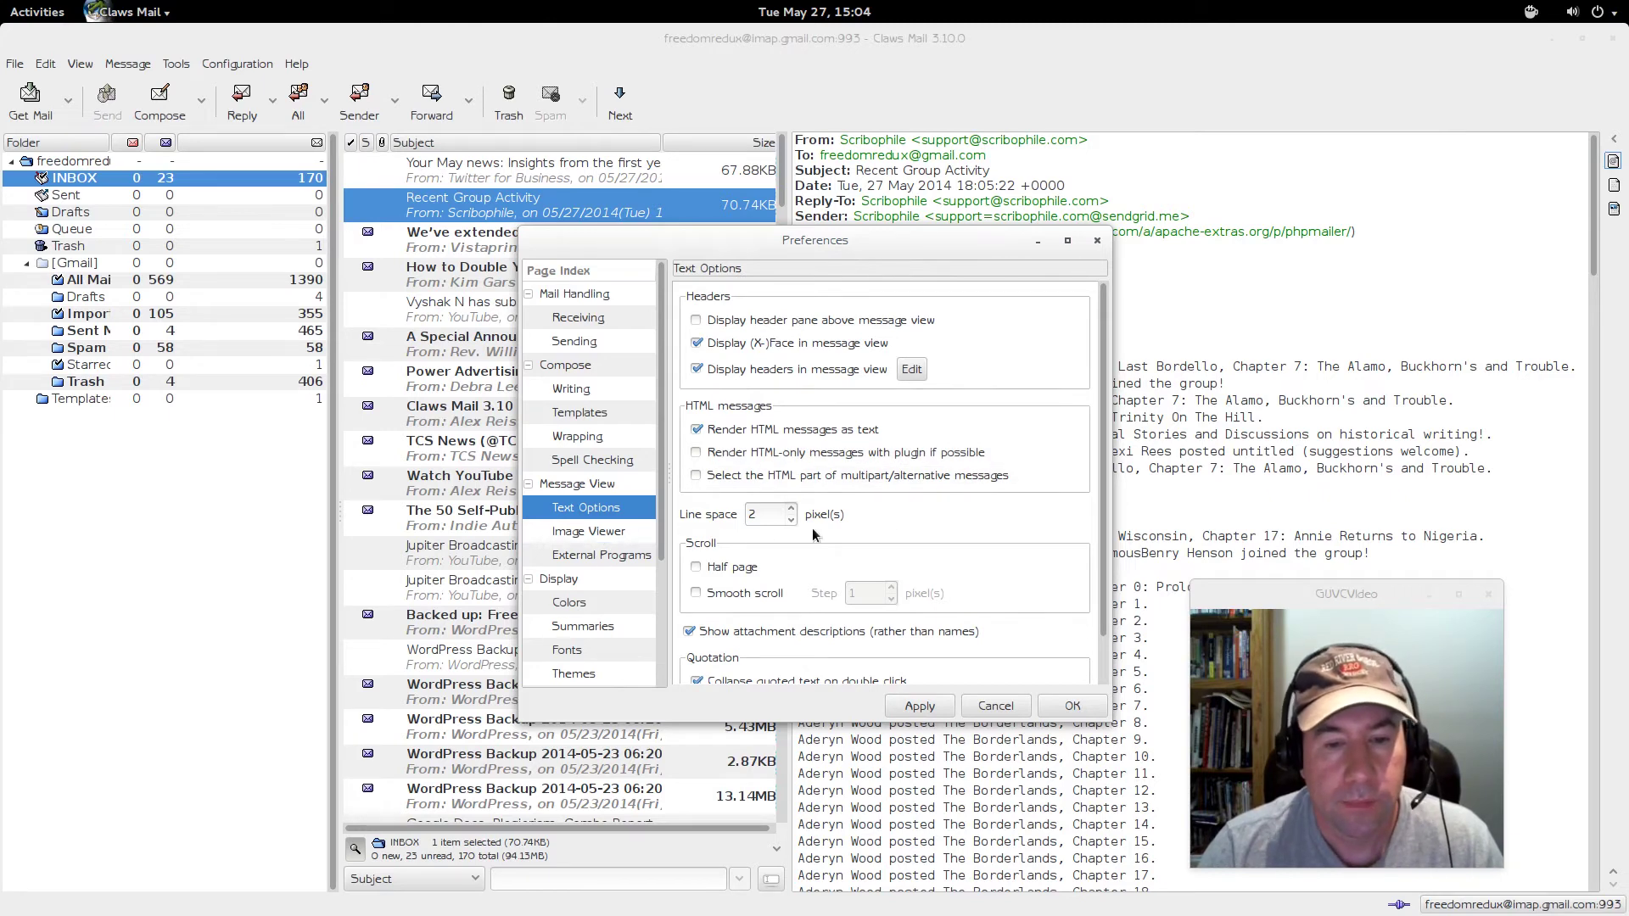
scroll(1087, 582, "down", 2)
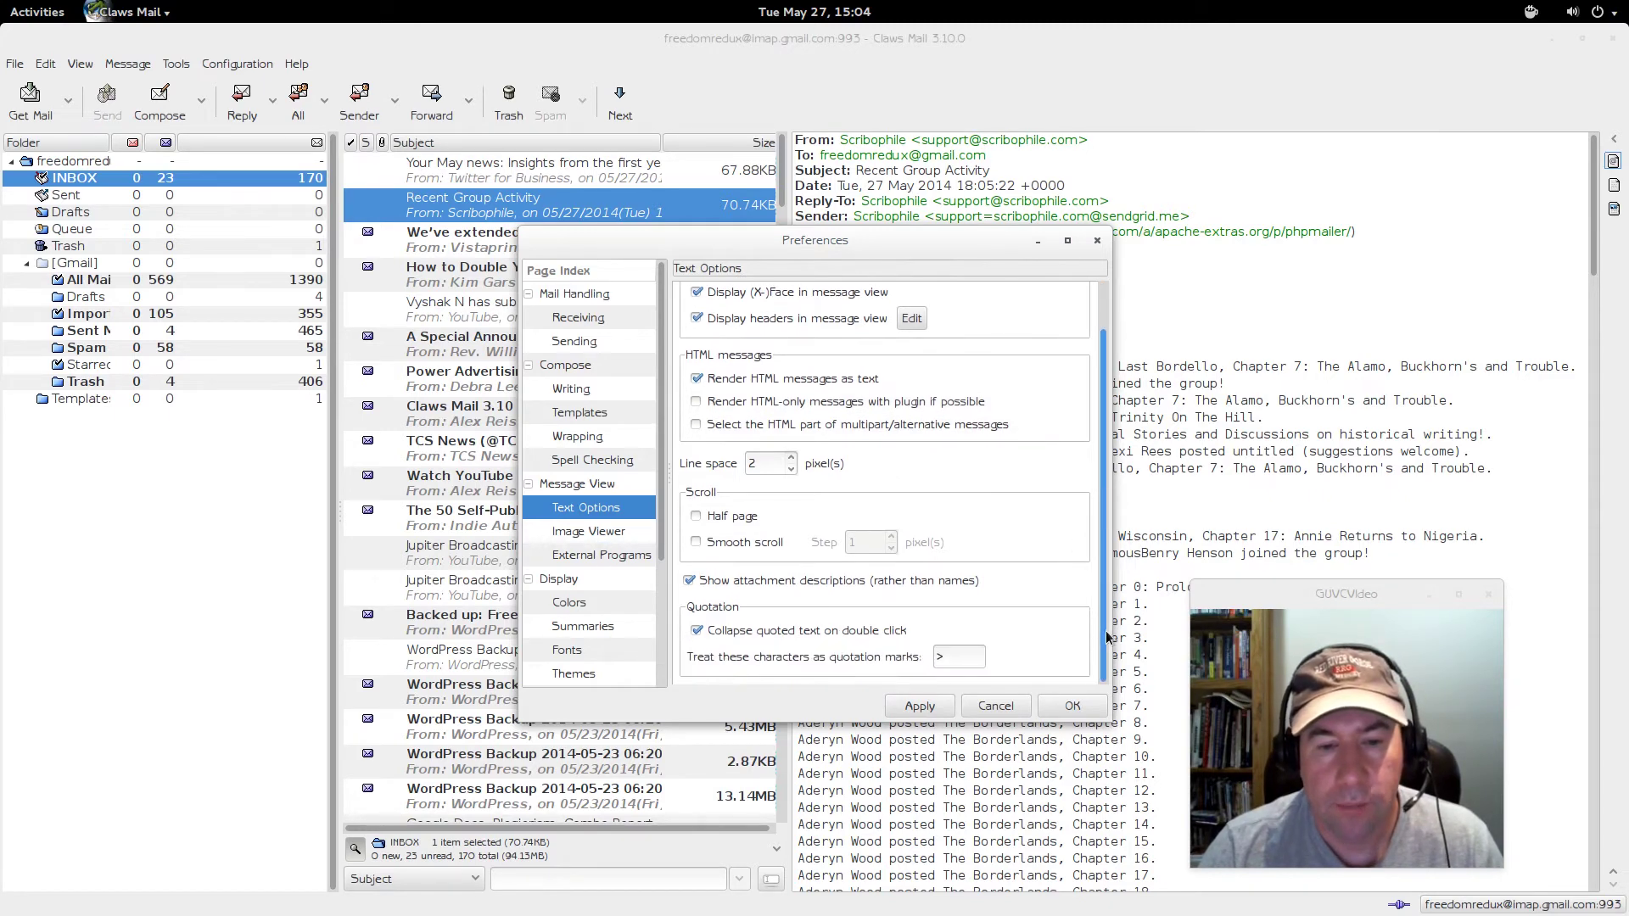
left_click(588, 531)
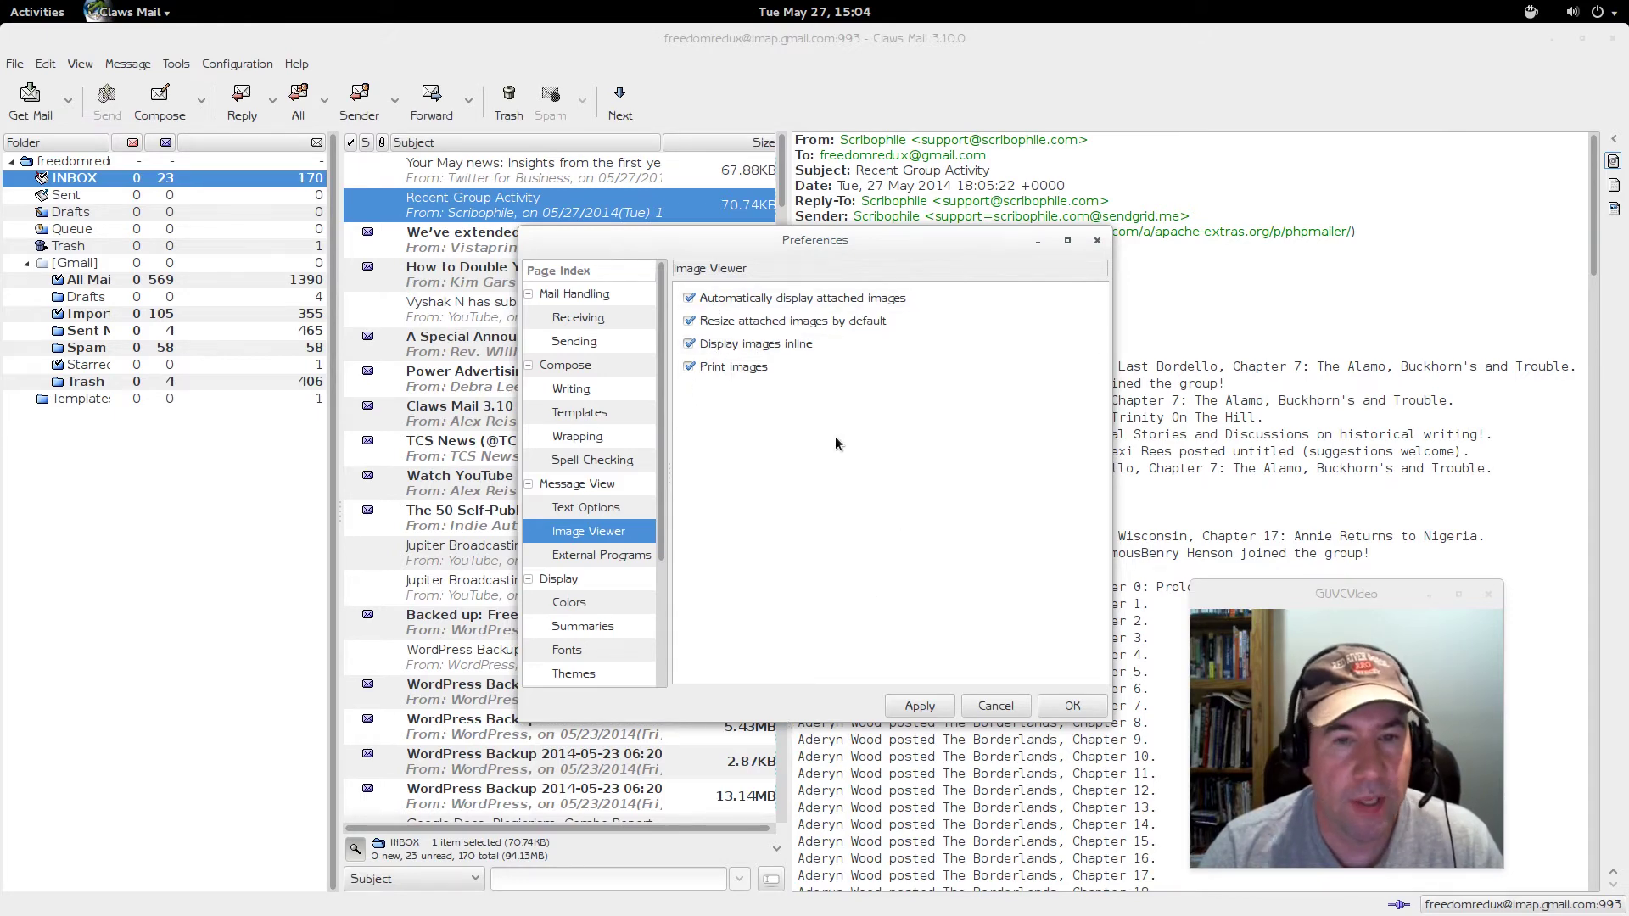
- Browse the External Programs, Display, both Colors tabs and Summaries preference pages
left_click(626, 556)
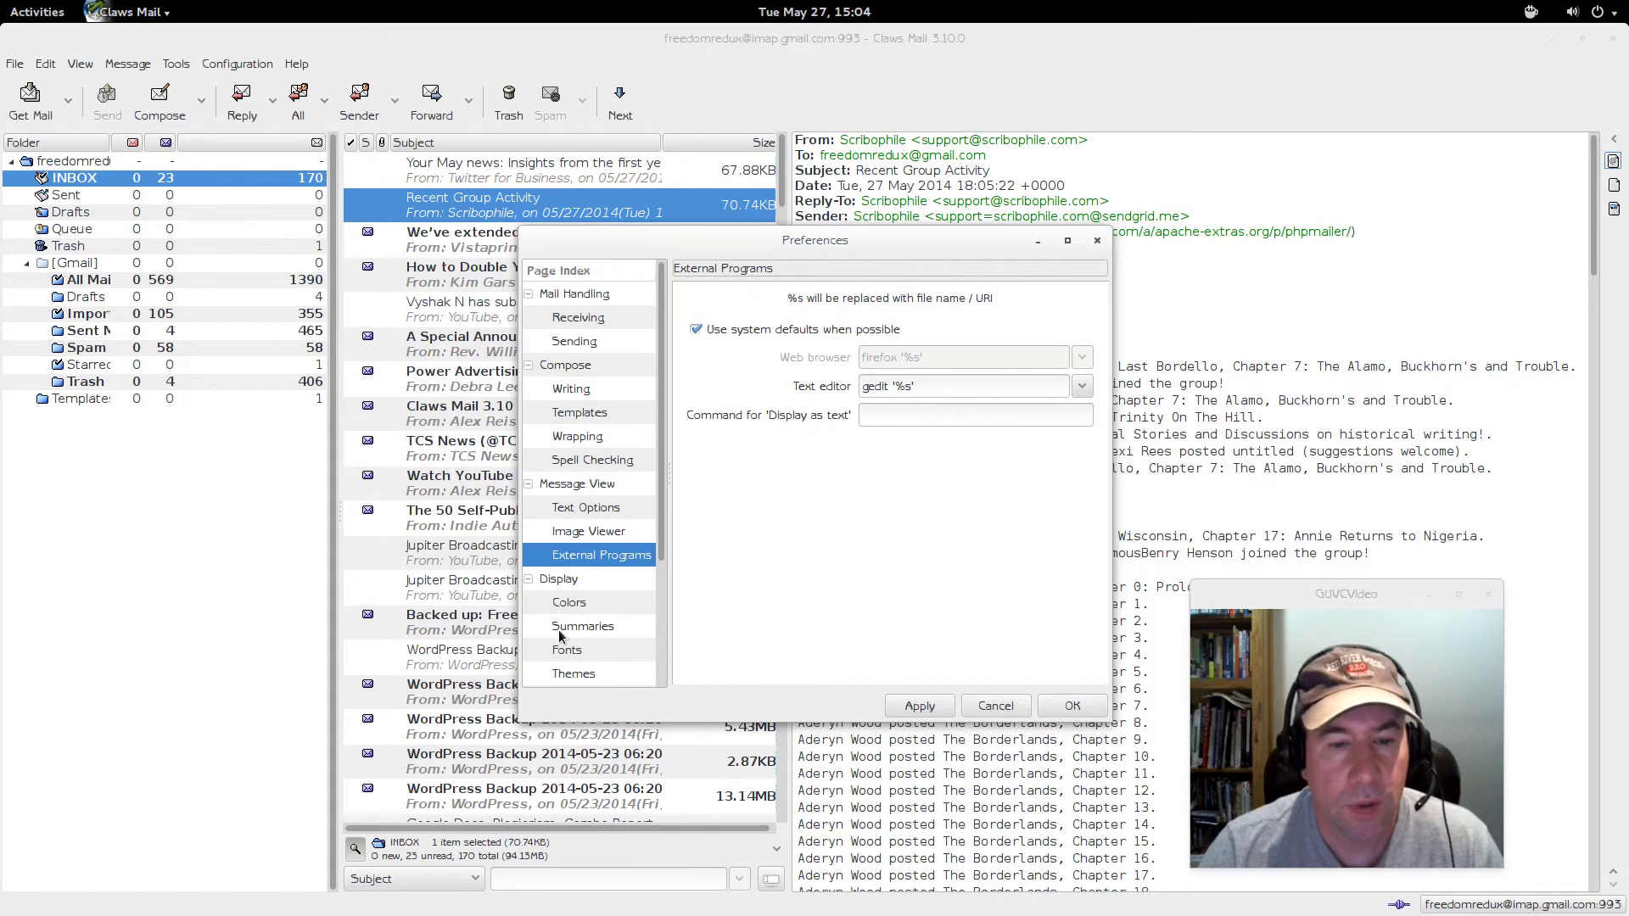
left_click(564, 580)
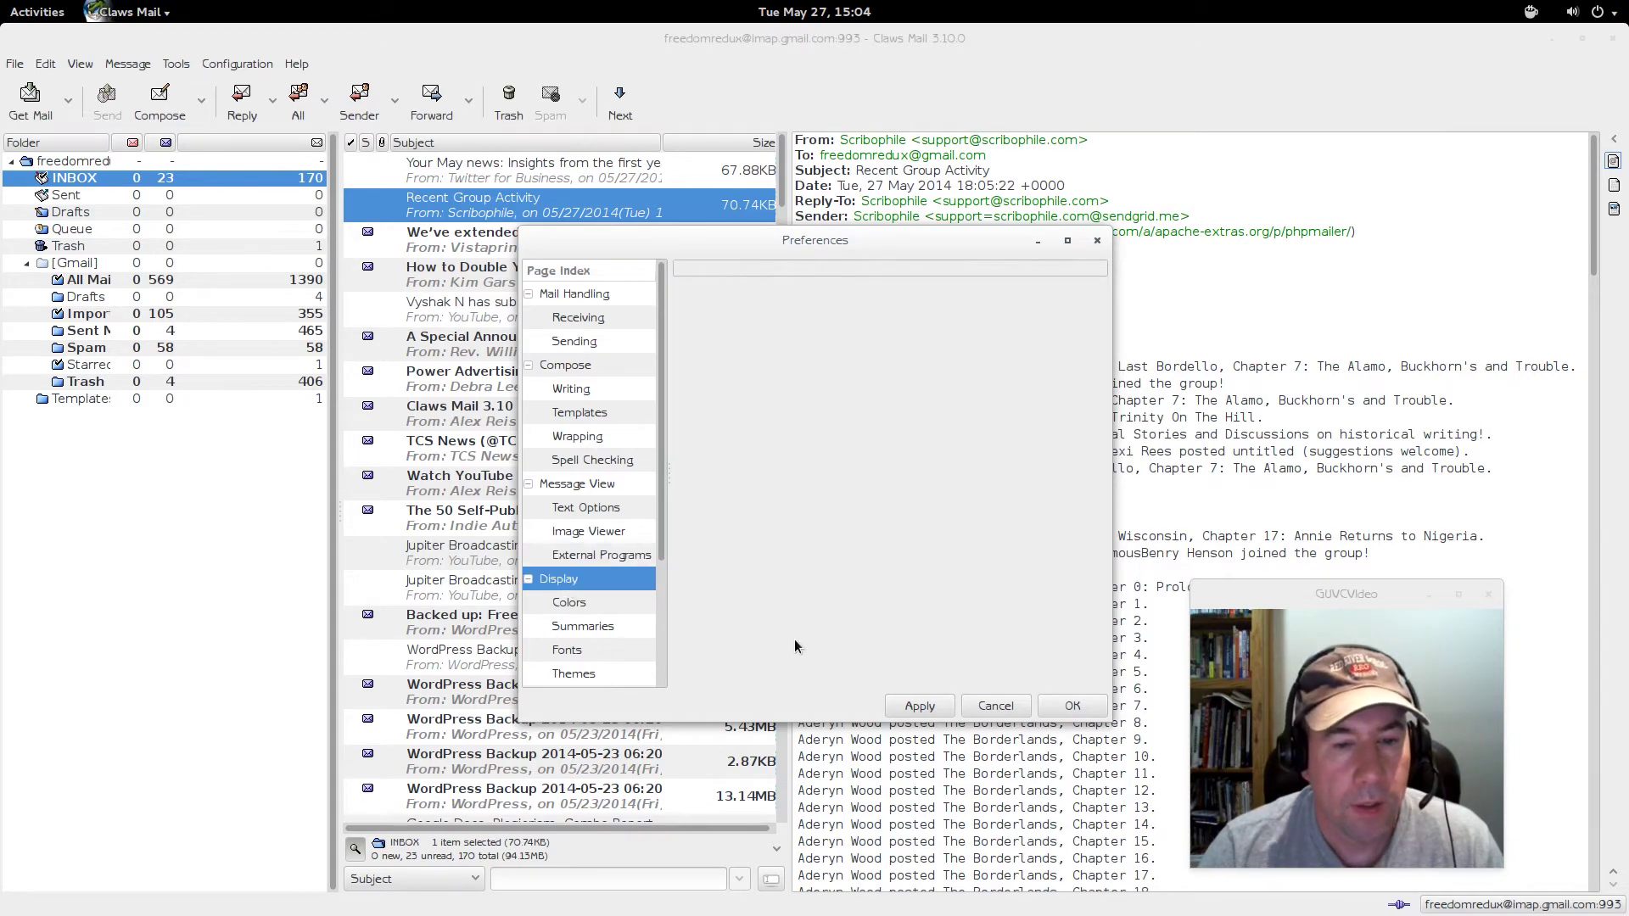
left_click_drag(664, 521, 676, 643)
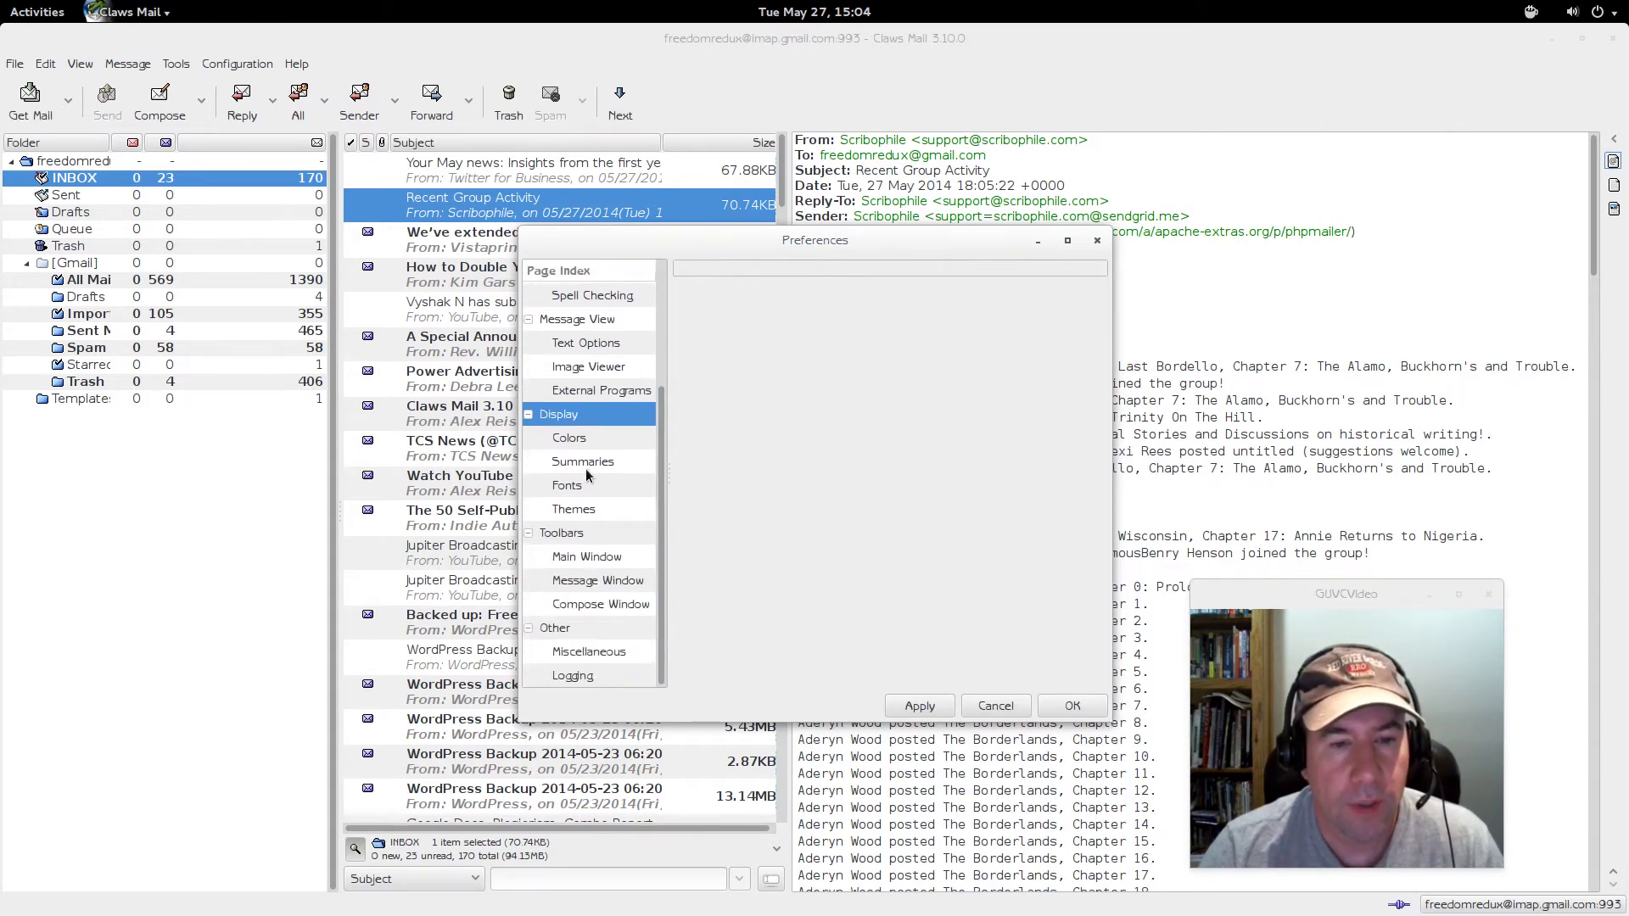
left_click(580, 437)
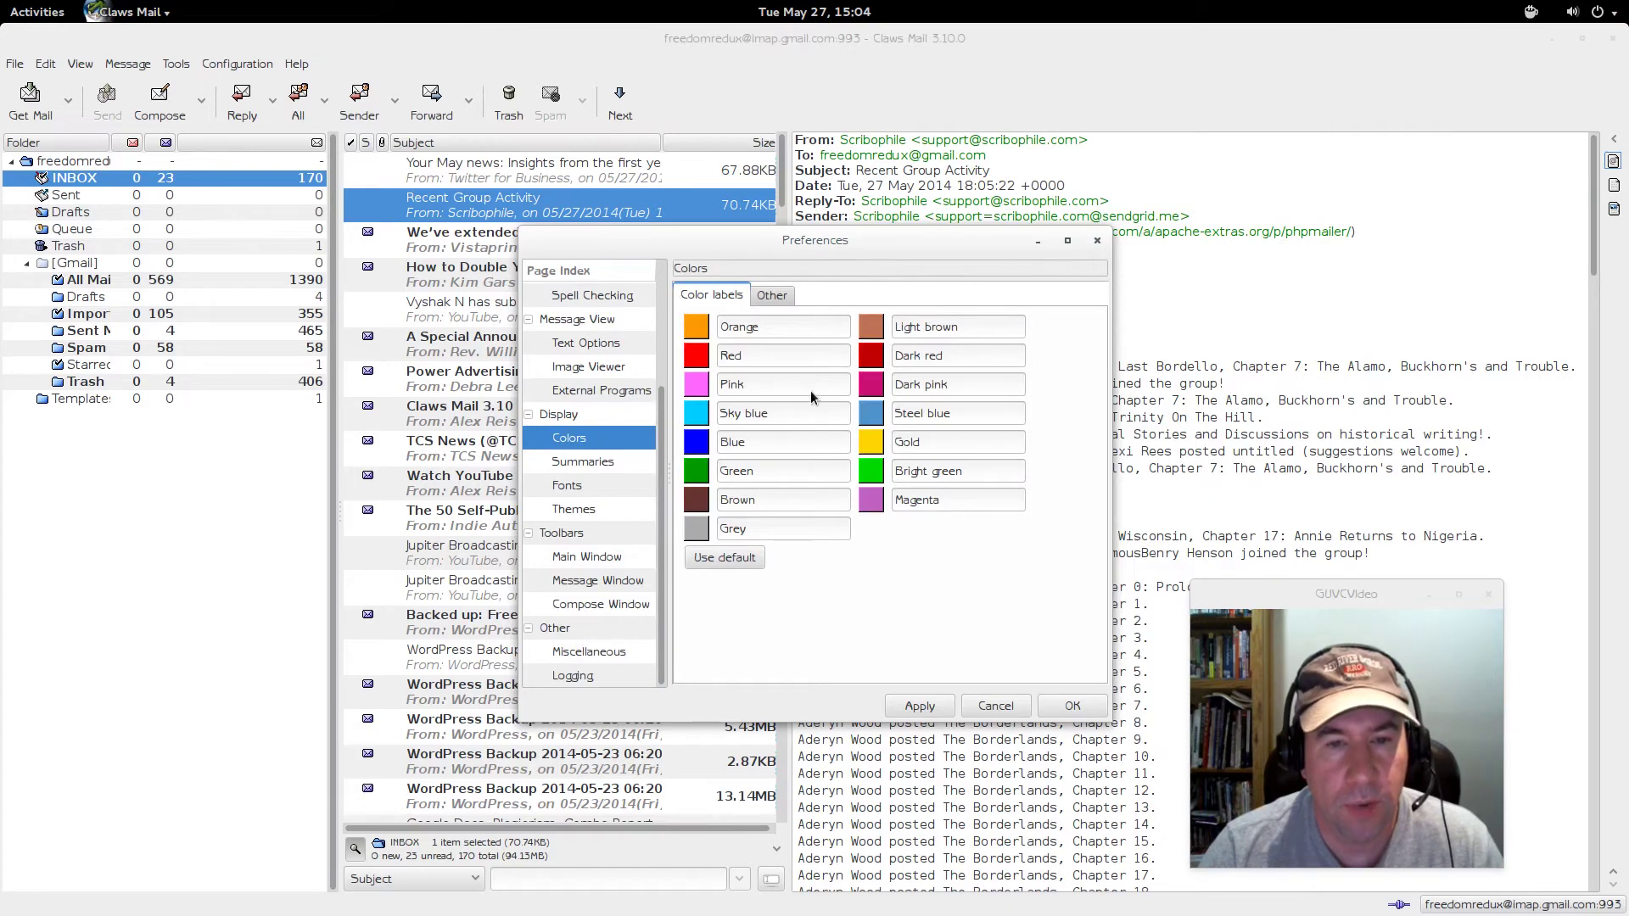
left_click(771, 294)
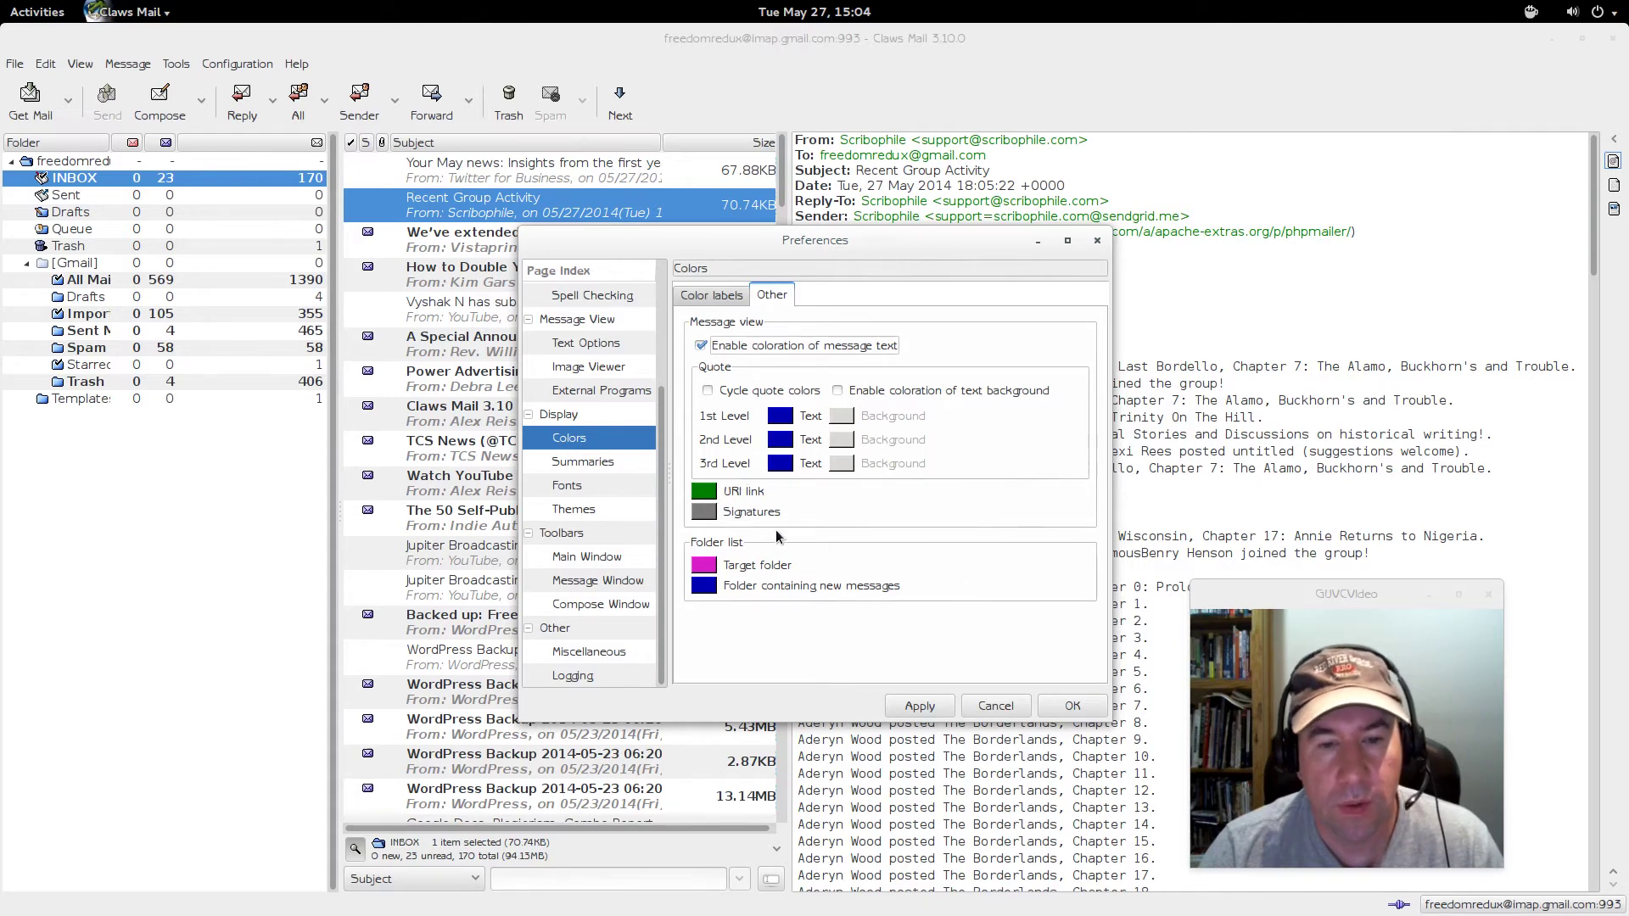
left_click(708, 294)
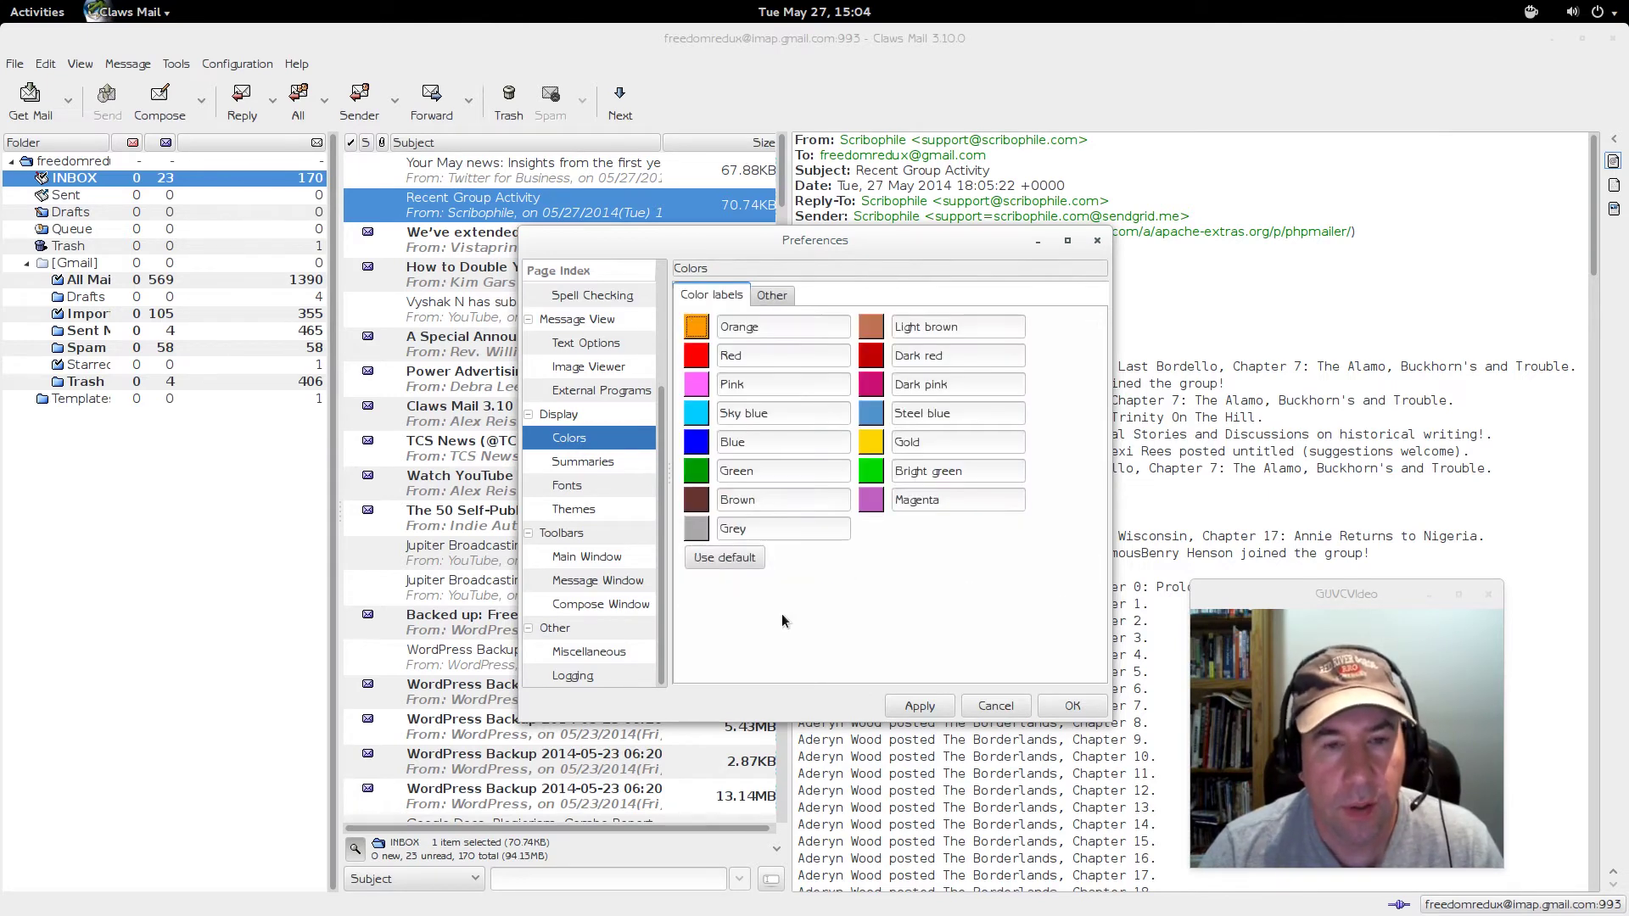
left_click(577, 465)
- Look at the Fonts page, then the Themes page, where black is the current icon theme
left_click(573, 483)
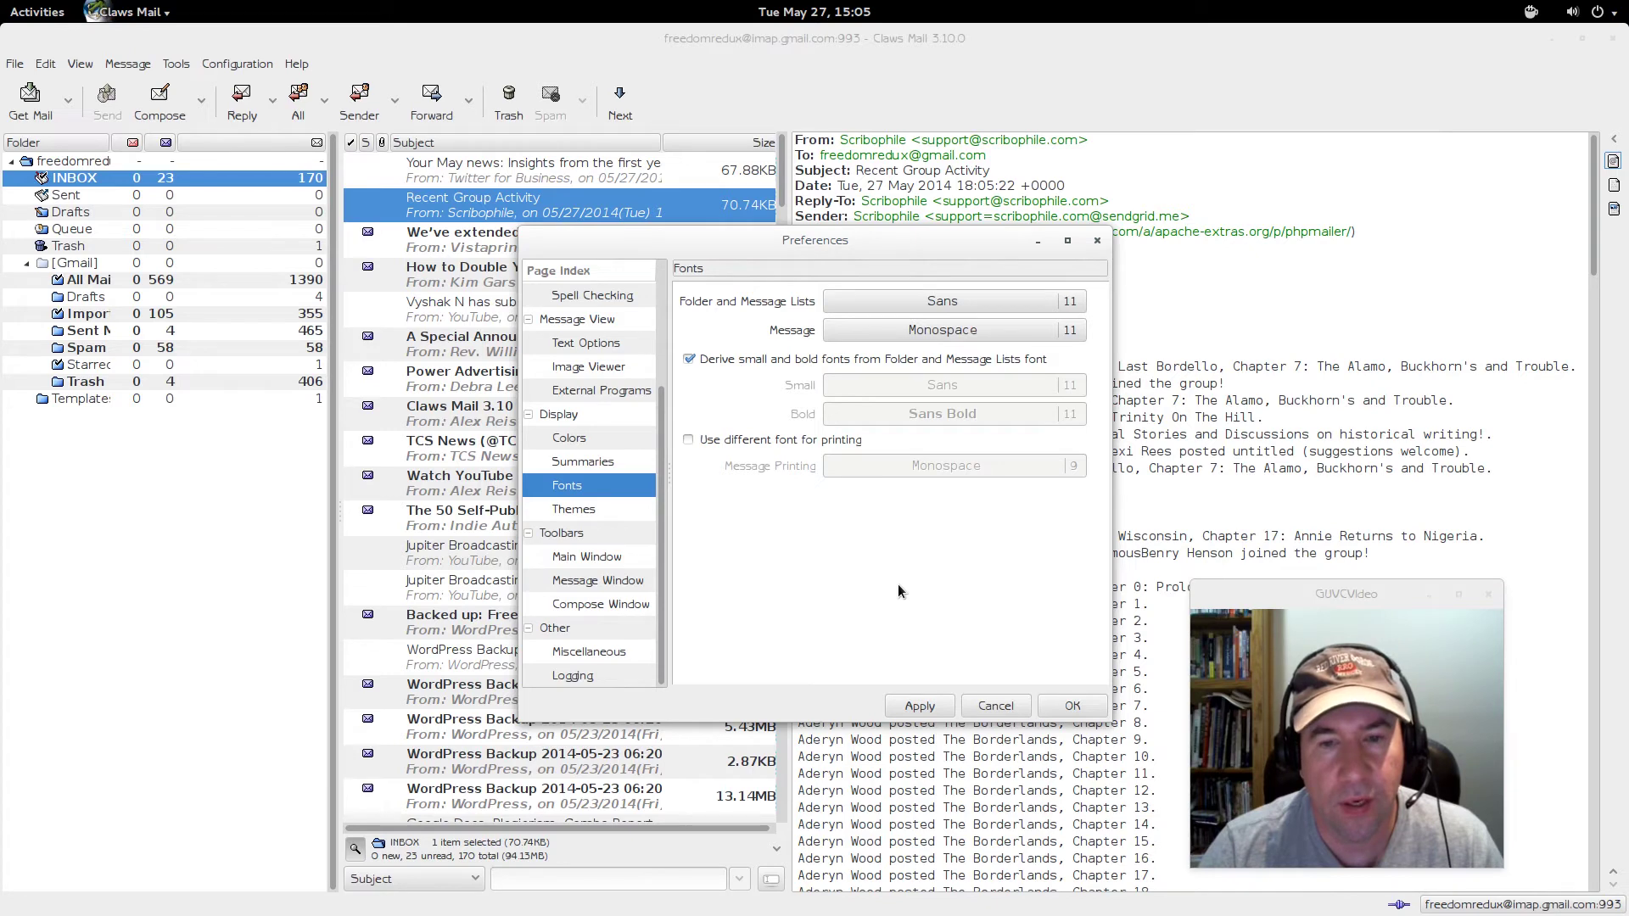
left_click(584, 507)
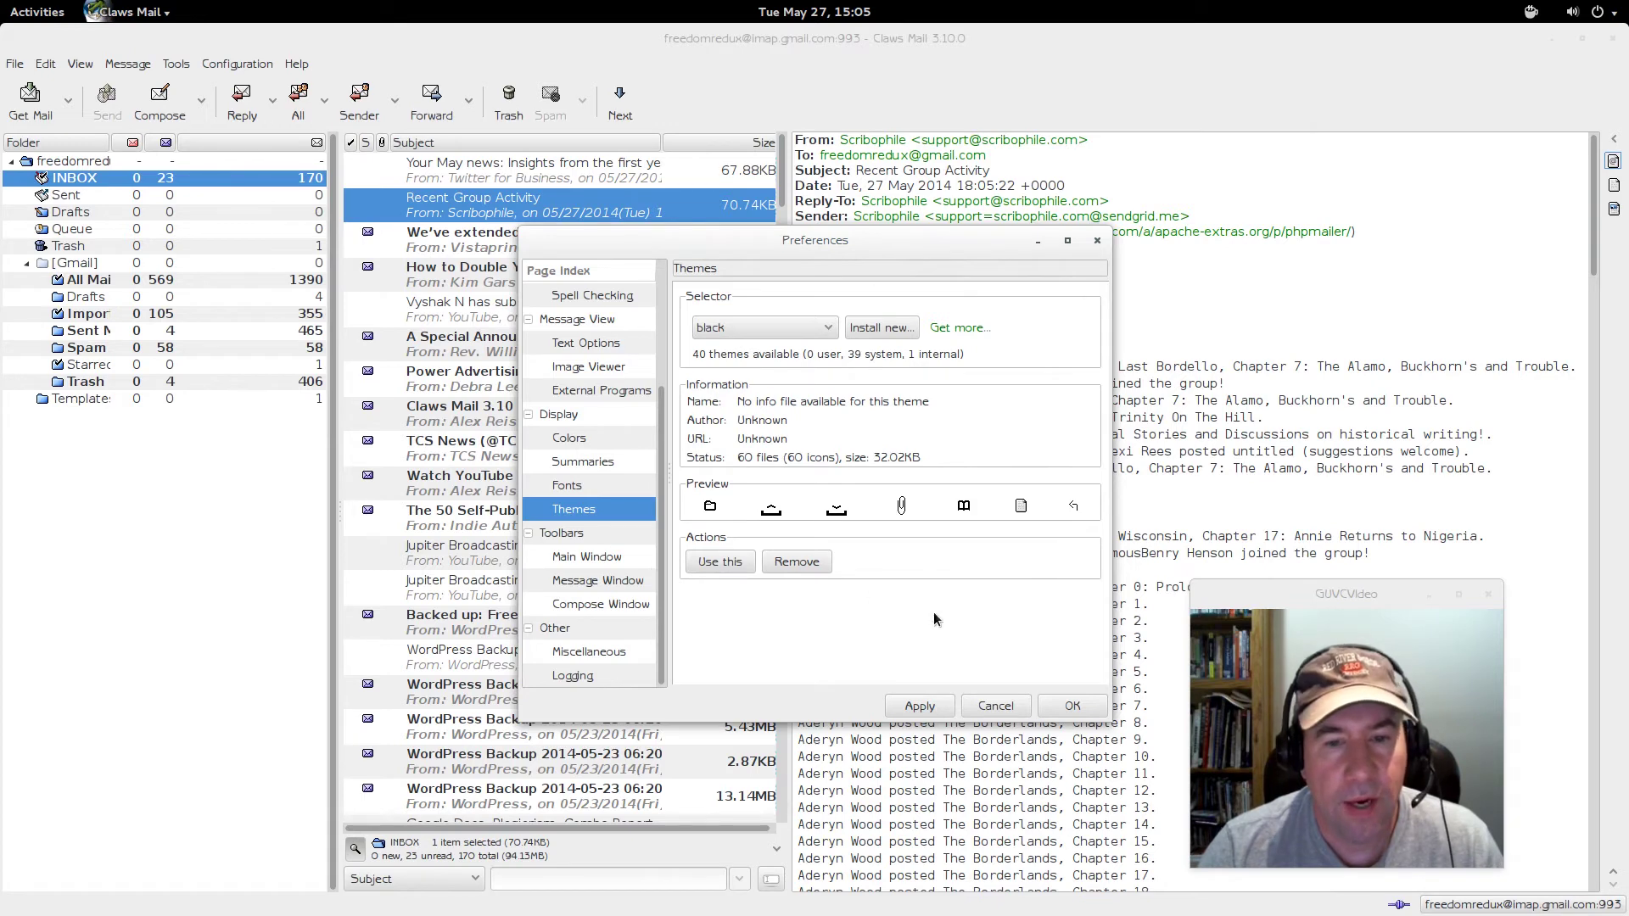
- Preview the SylZilla and Skypilot_Clawssic icon themes, then select SylZilla and apply it
left_click(828, 330)
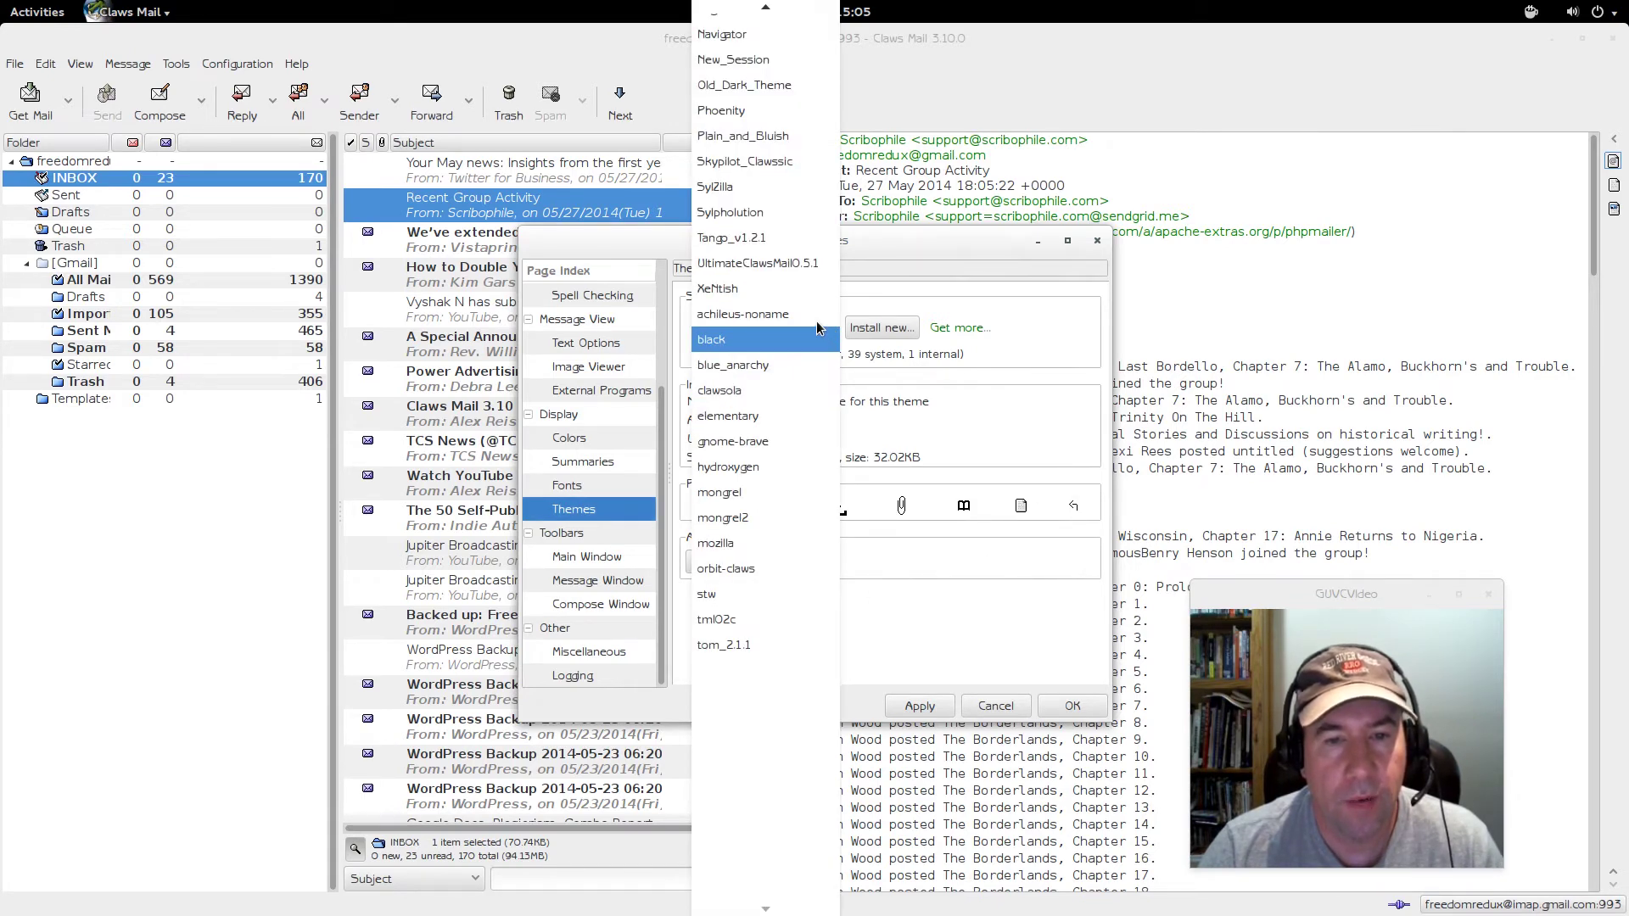
left_click(764, 186)
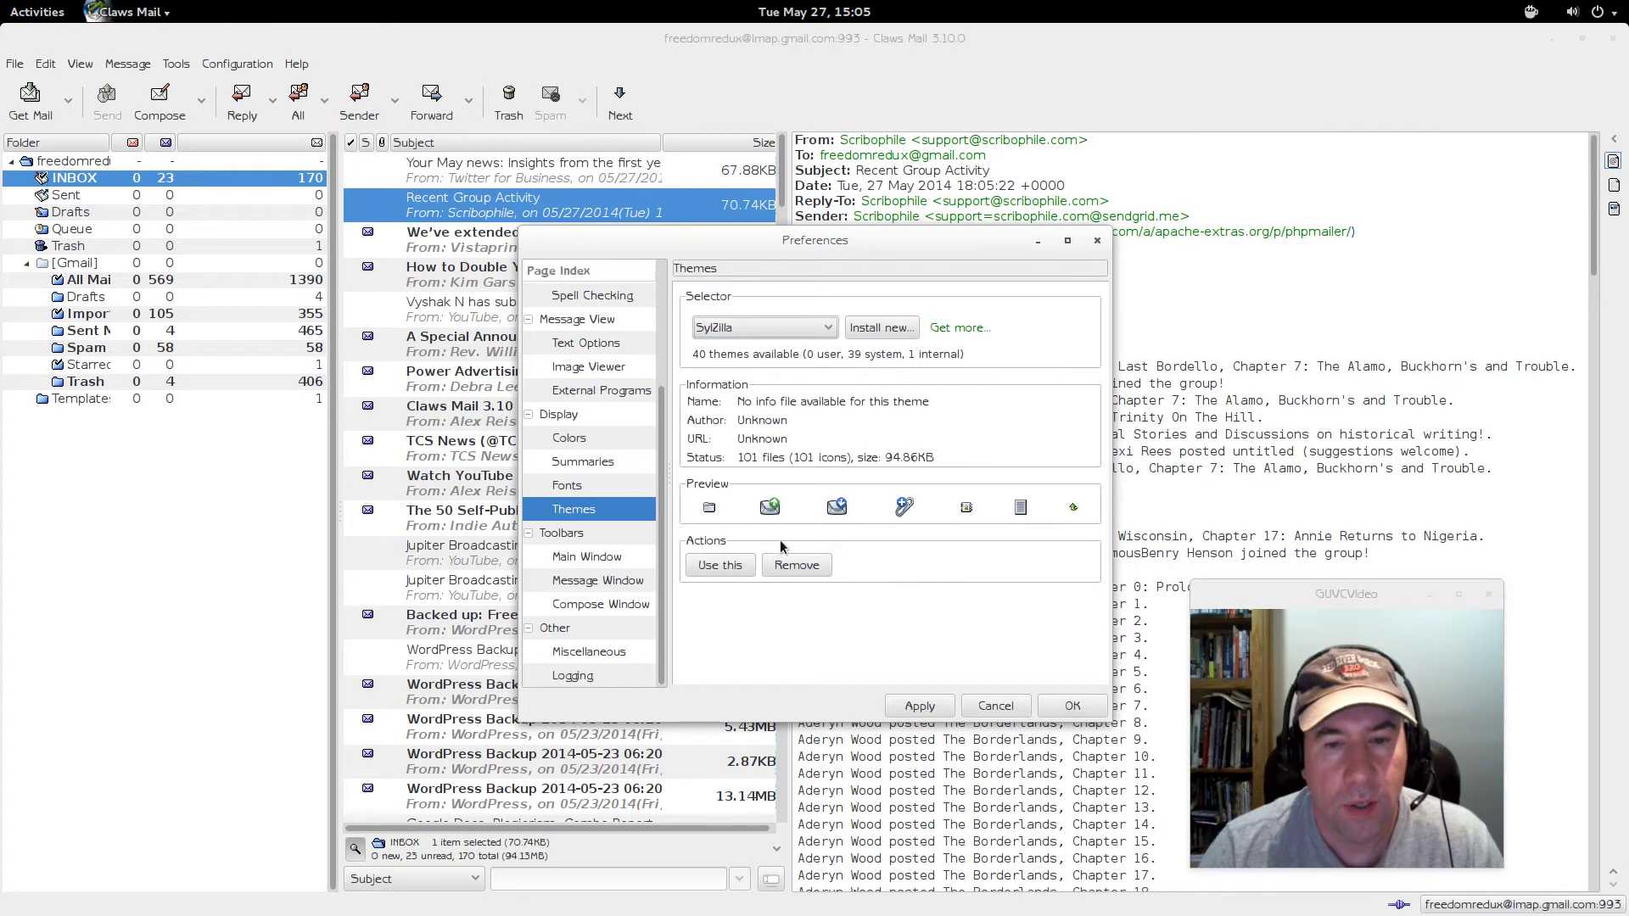
left_click(823, 331)
left_click(797, 318)
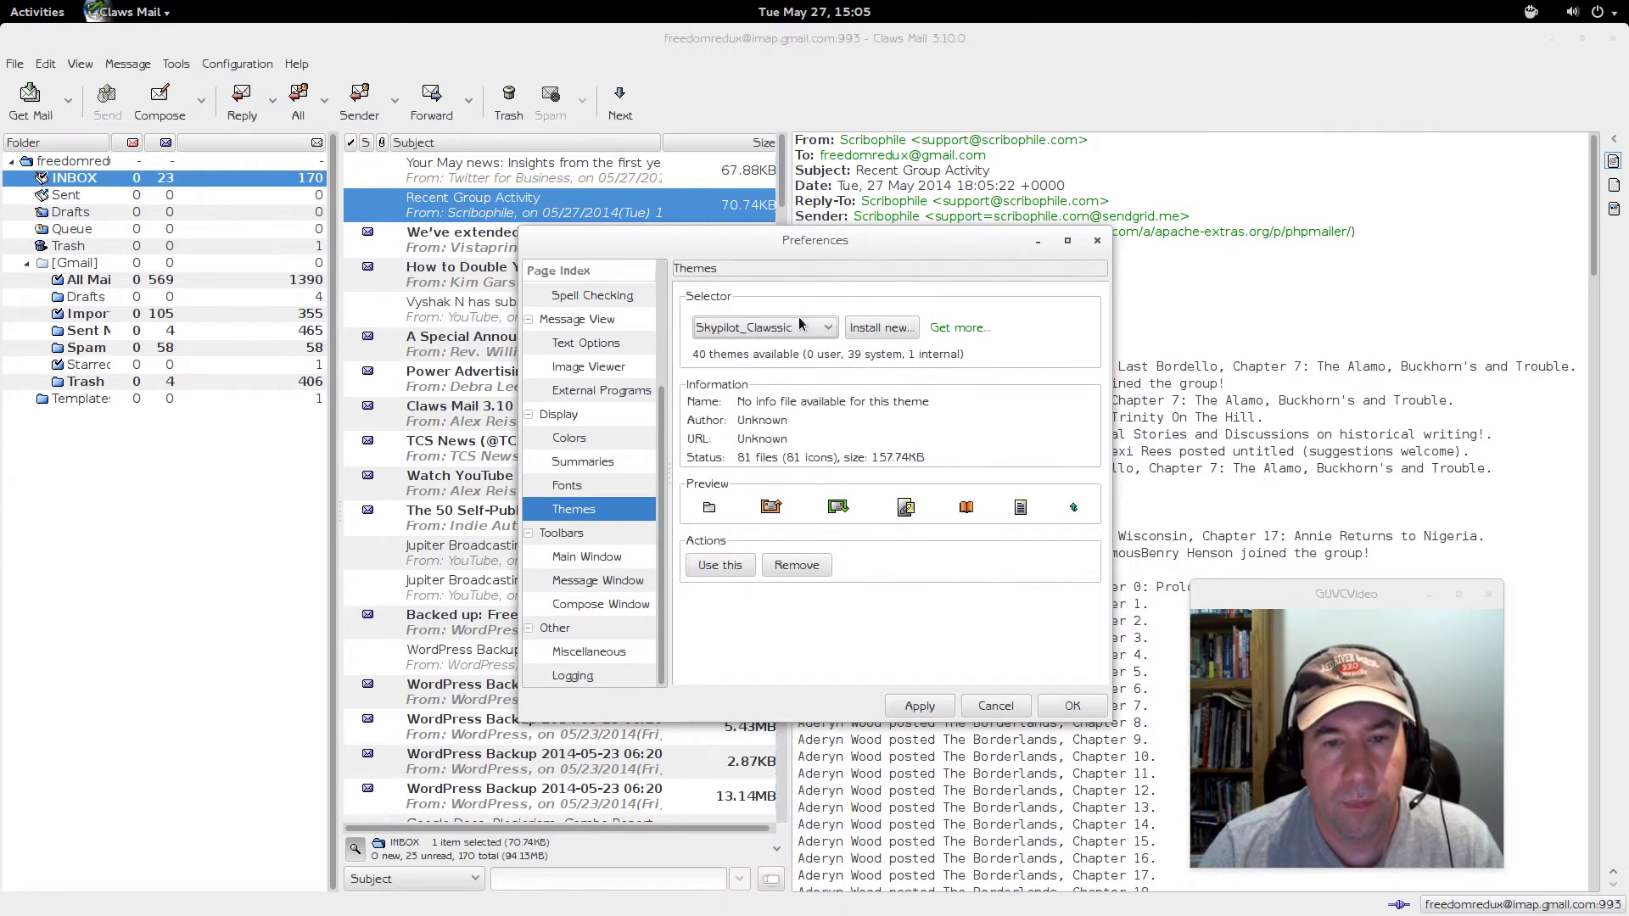
left_click(827, 333)
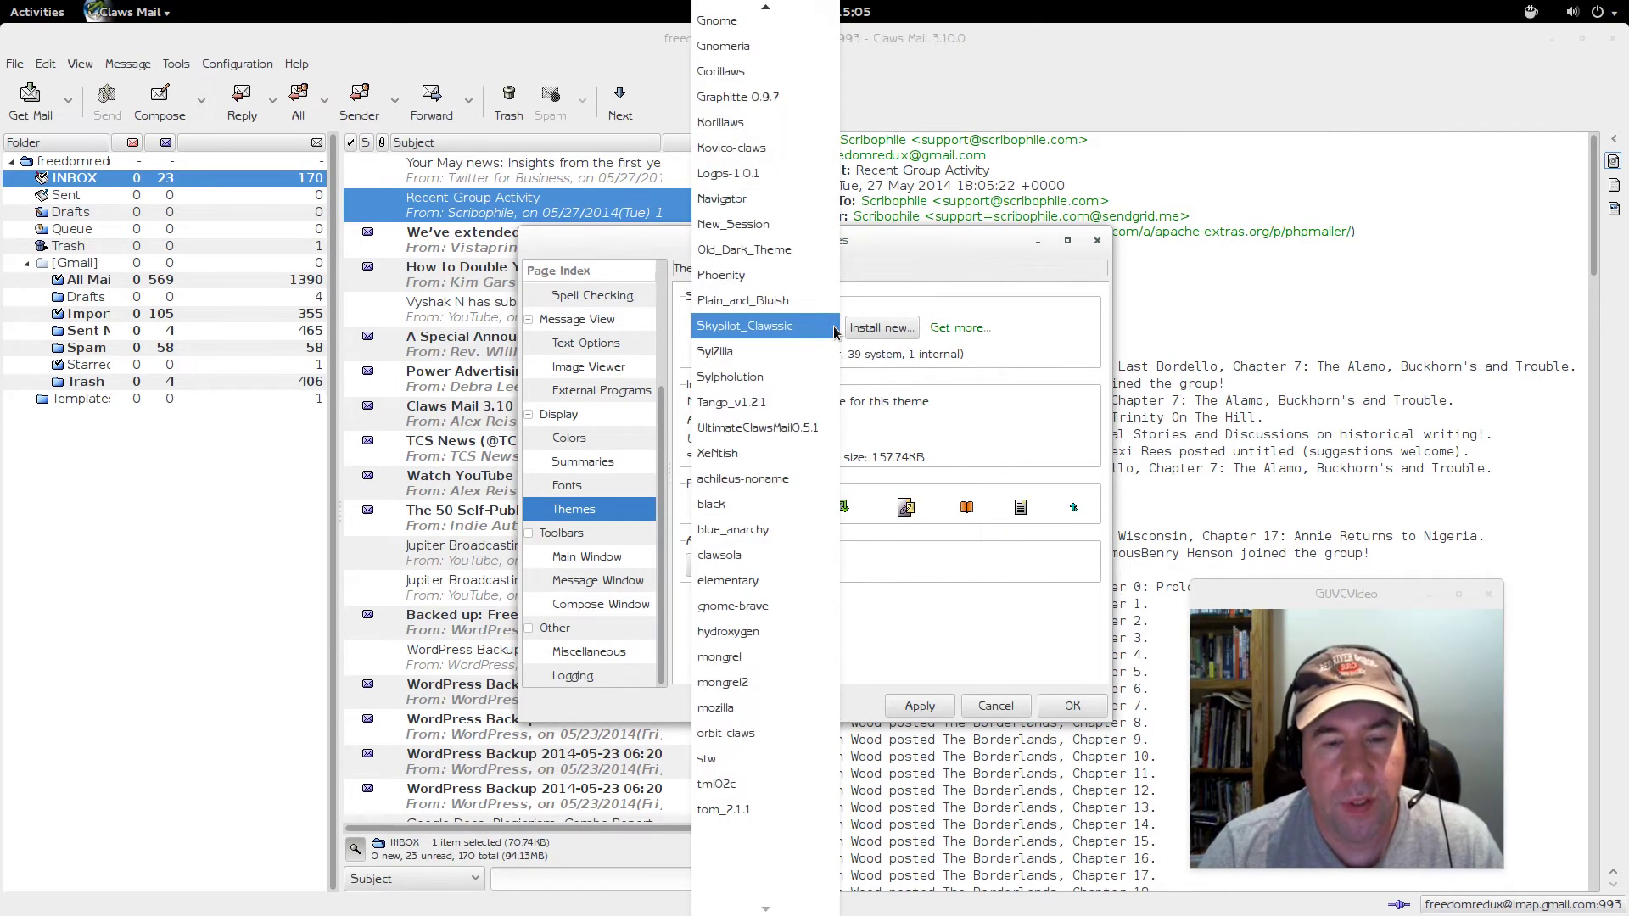
left_click(790, 353)
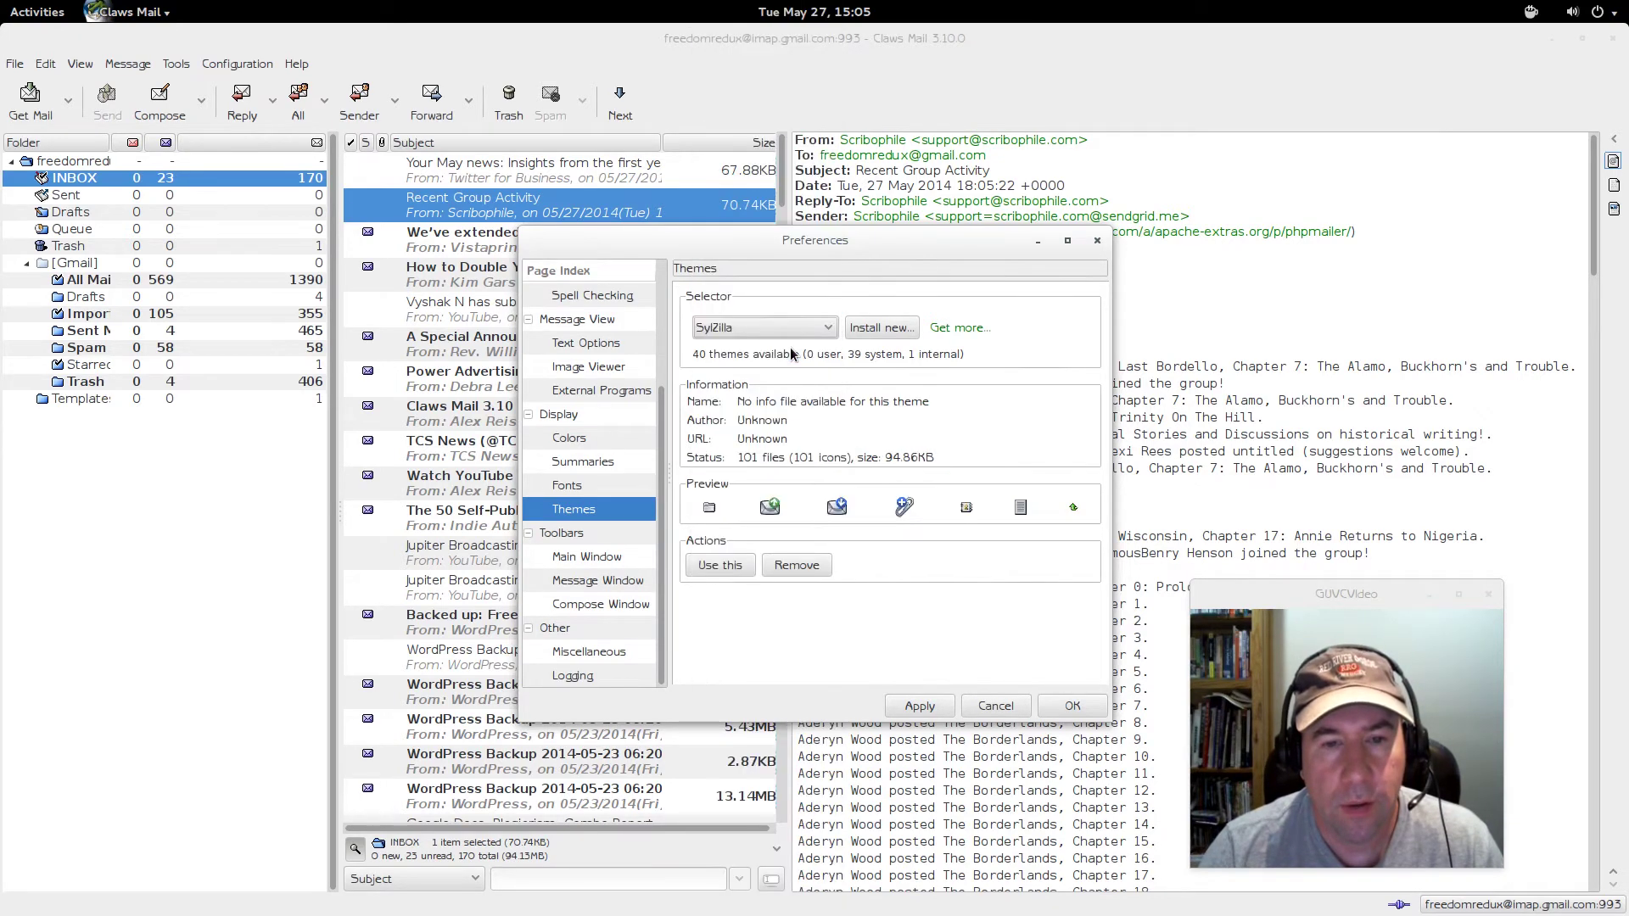
left_click(898, 709)
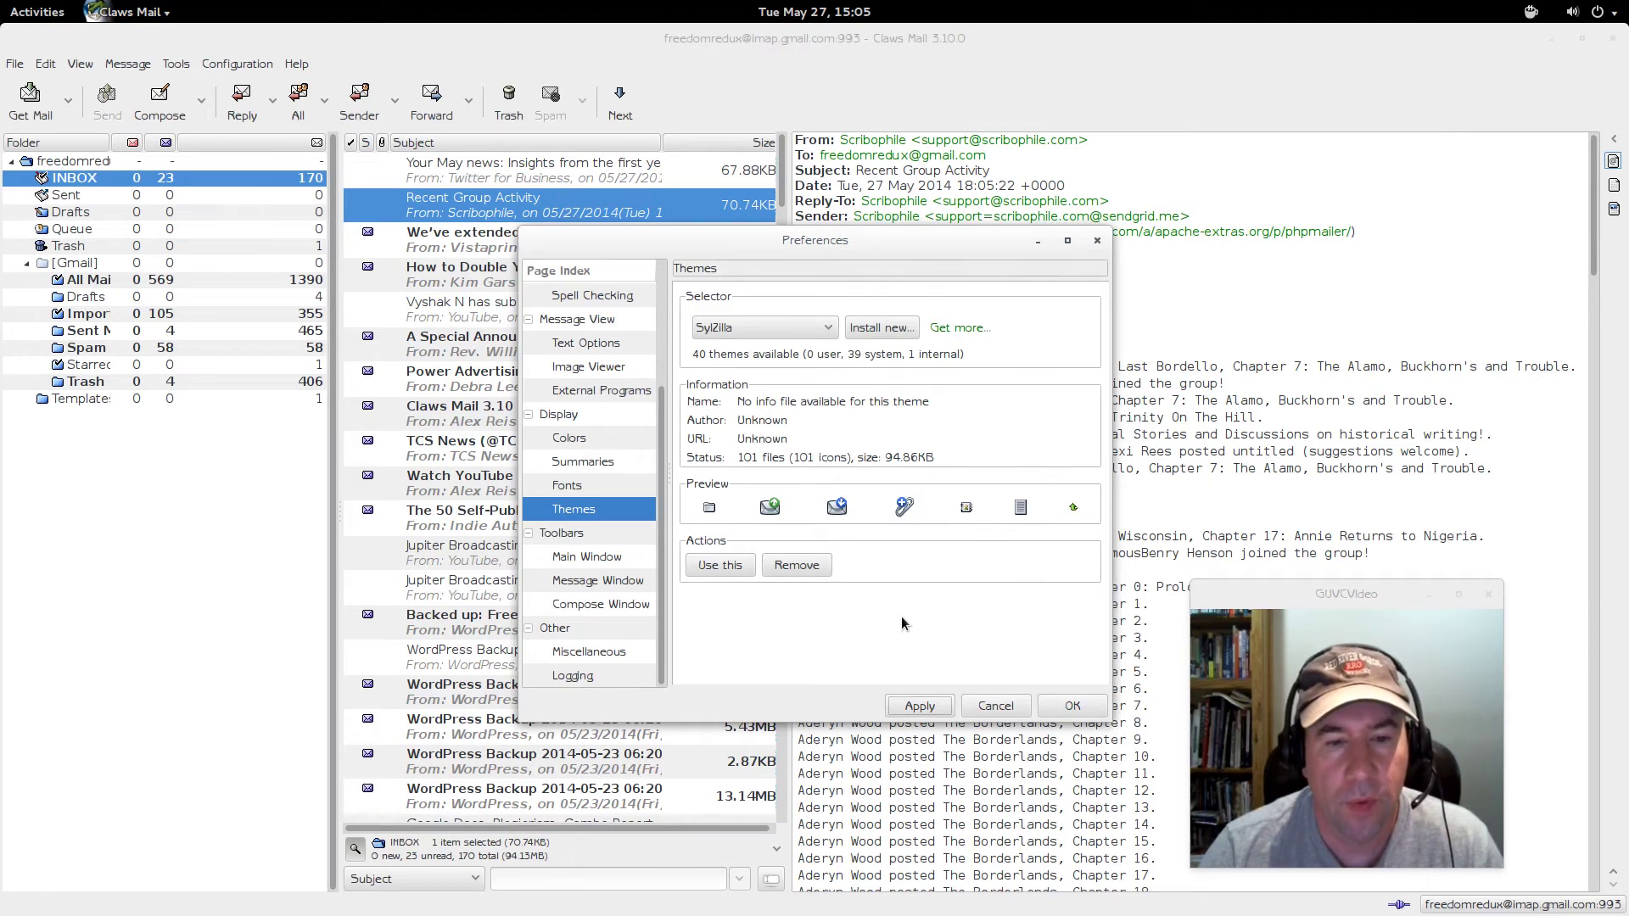
- Close Preferences and Claws Mail, then relaunch it from an Activities search for 'claw'
left_click(1068, 706)
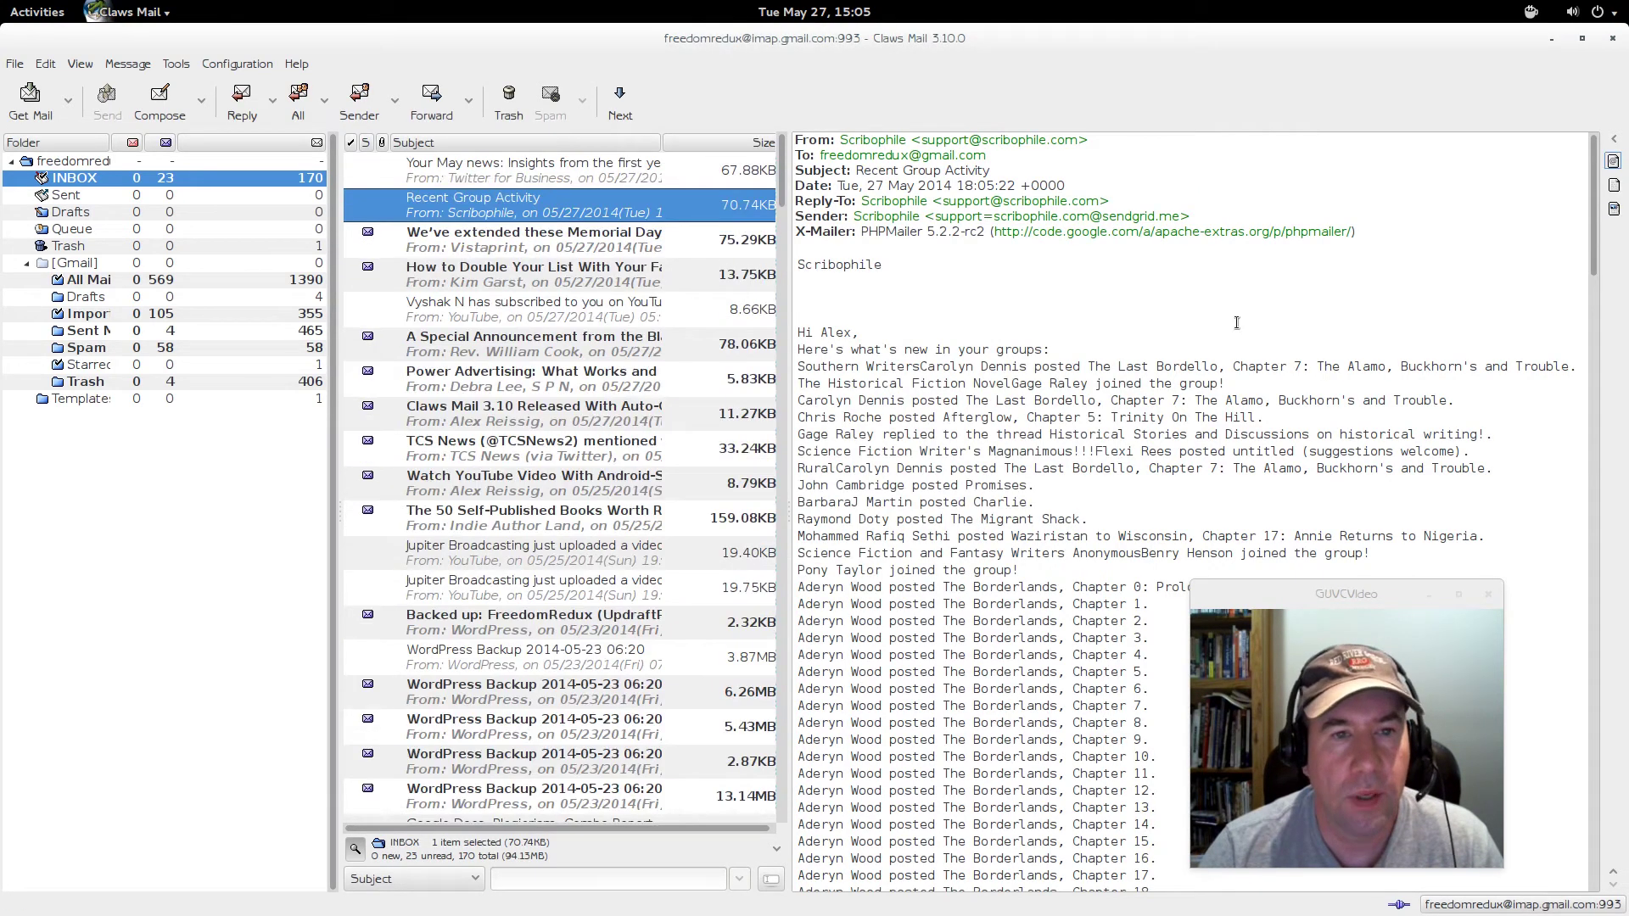
left_click(1612, 38)
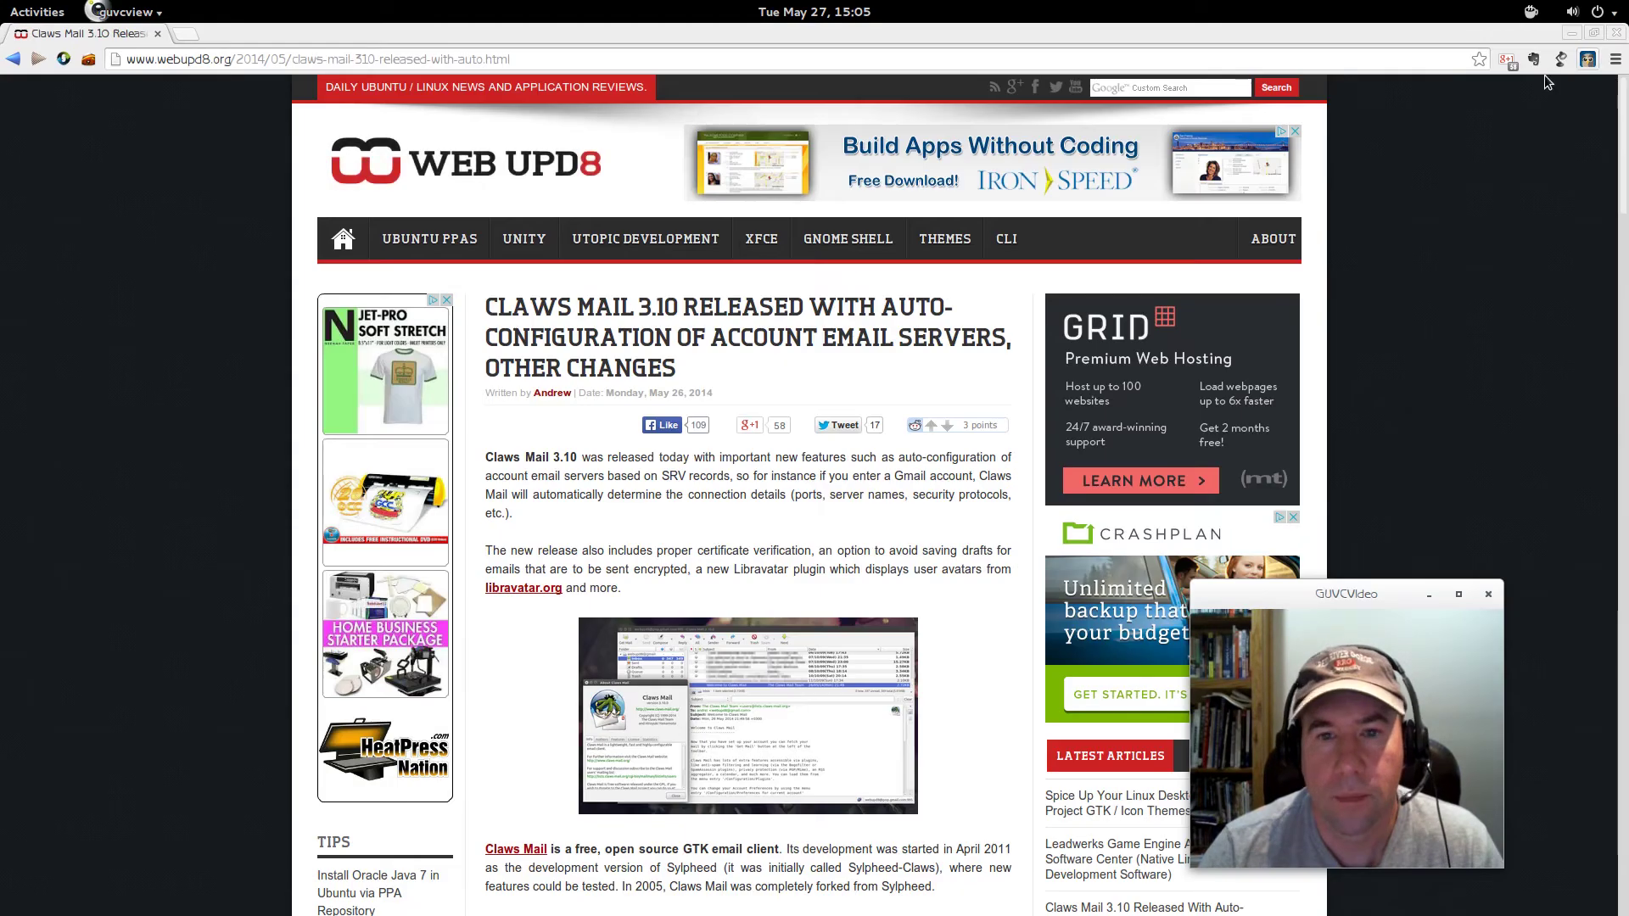
key("super")
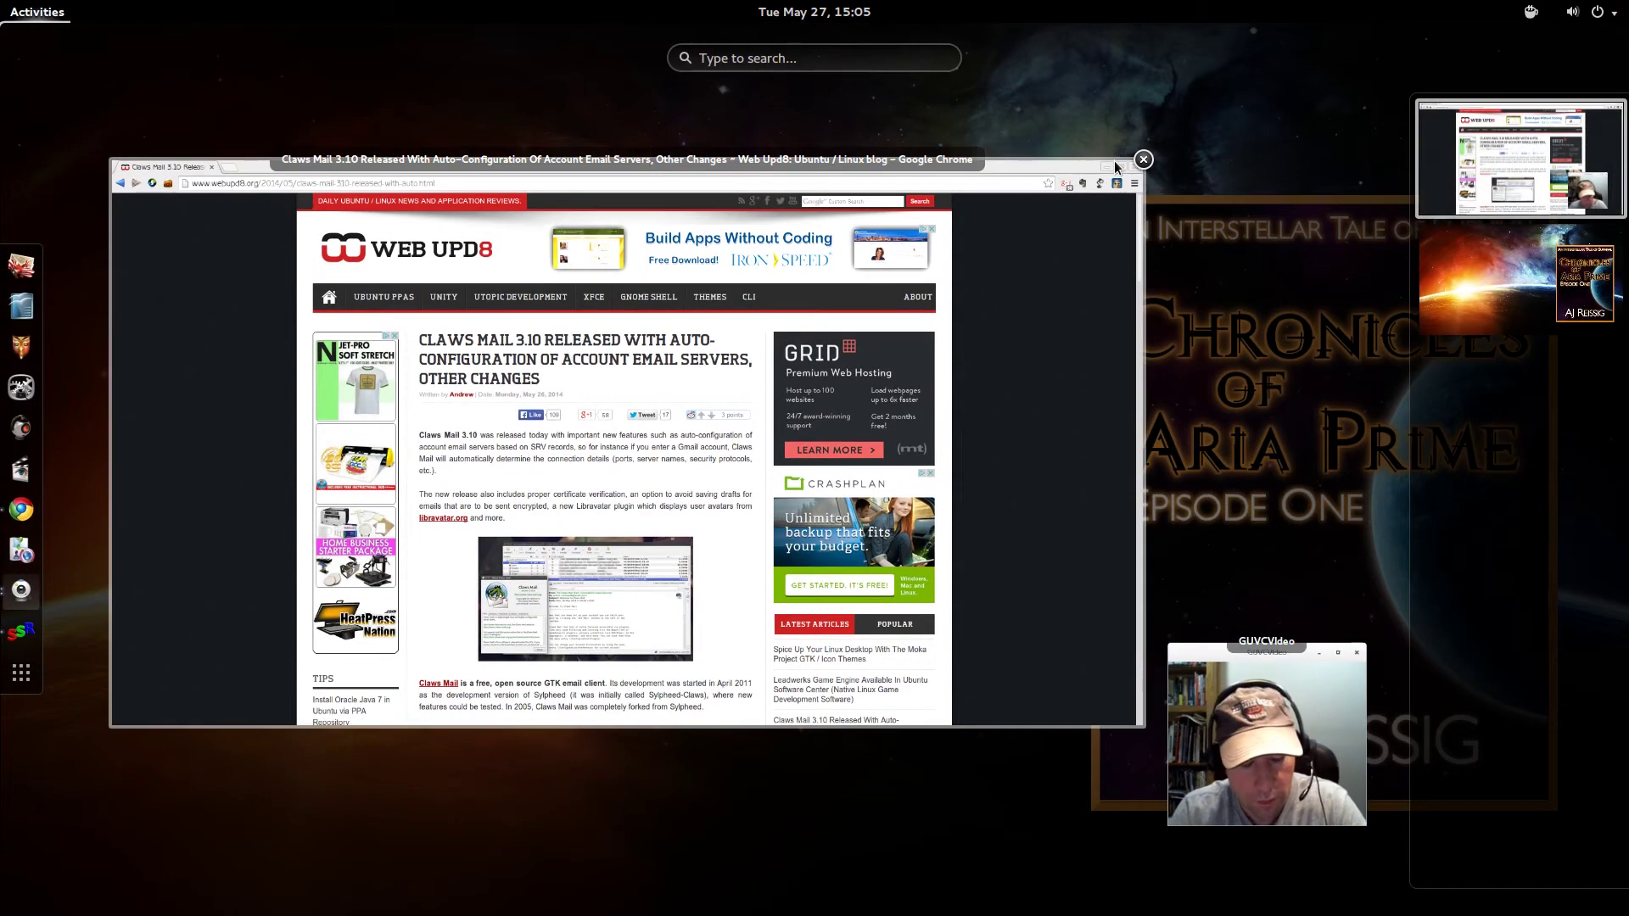
type("claw")
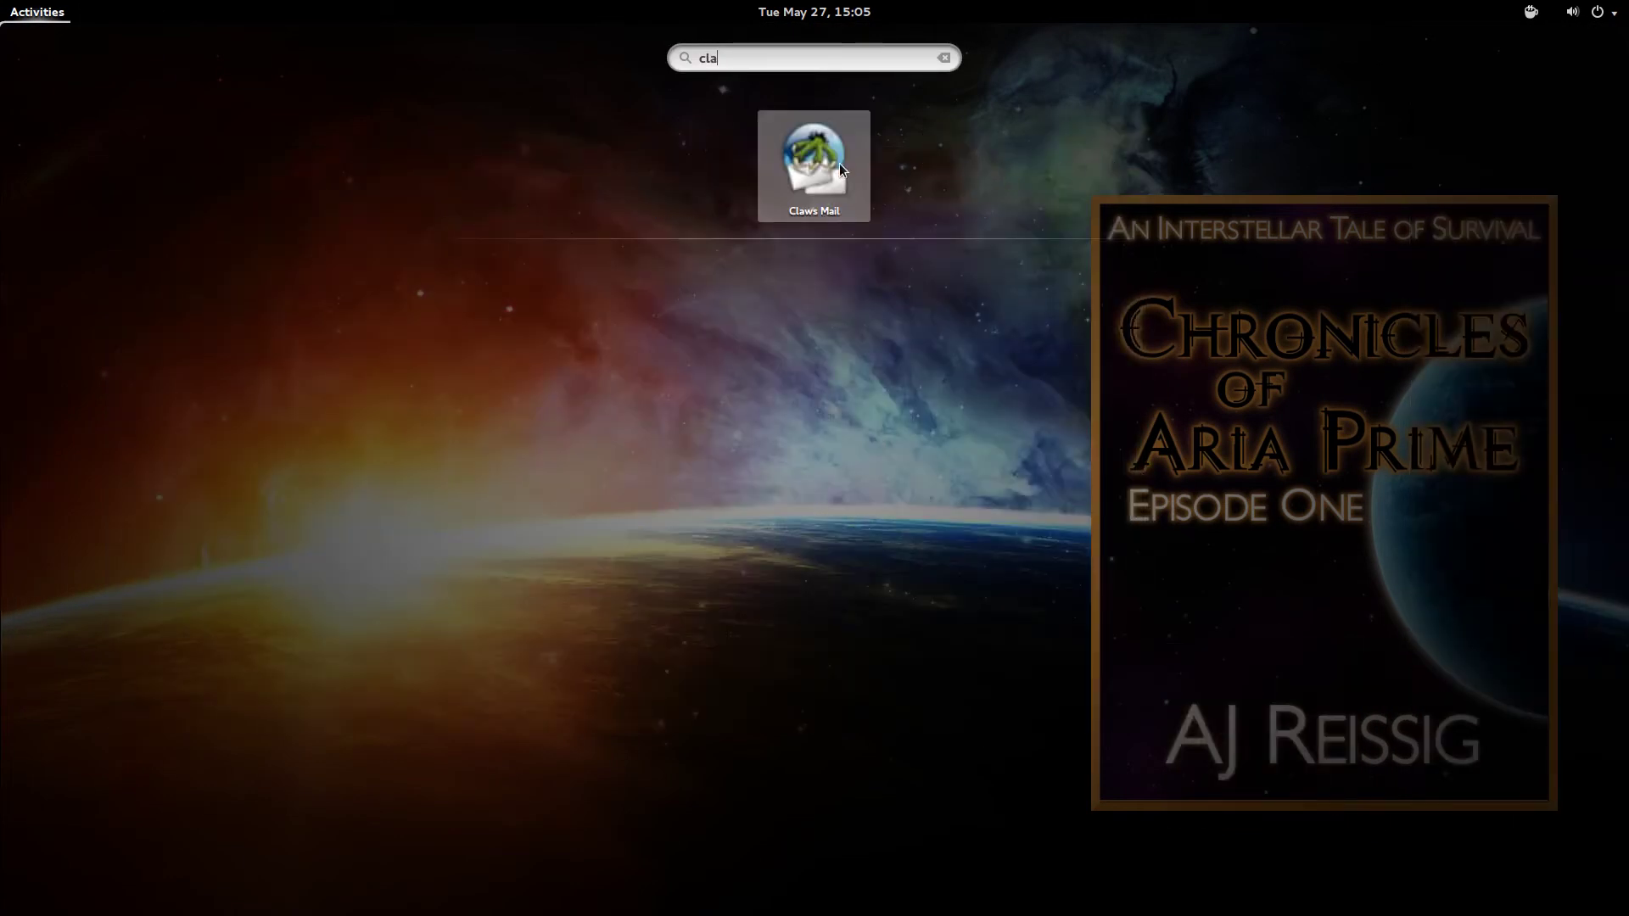
key("Return")
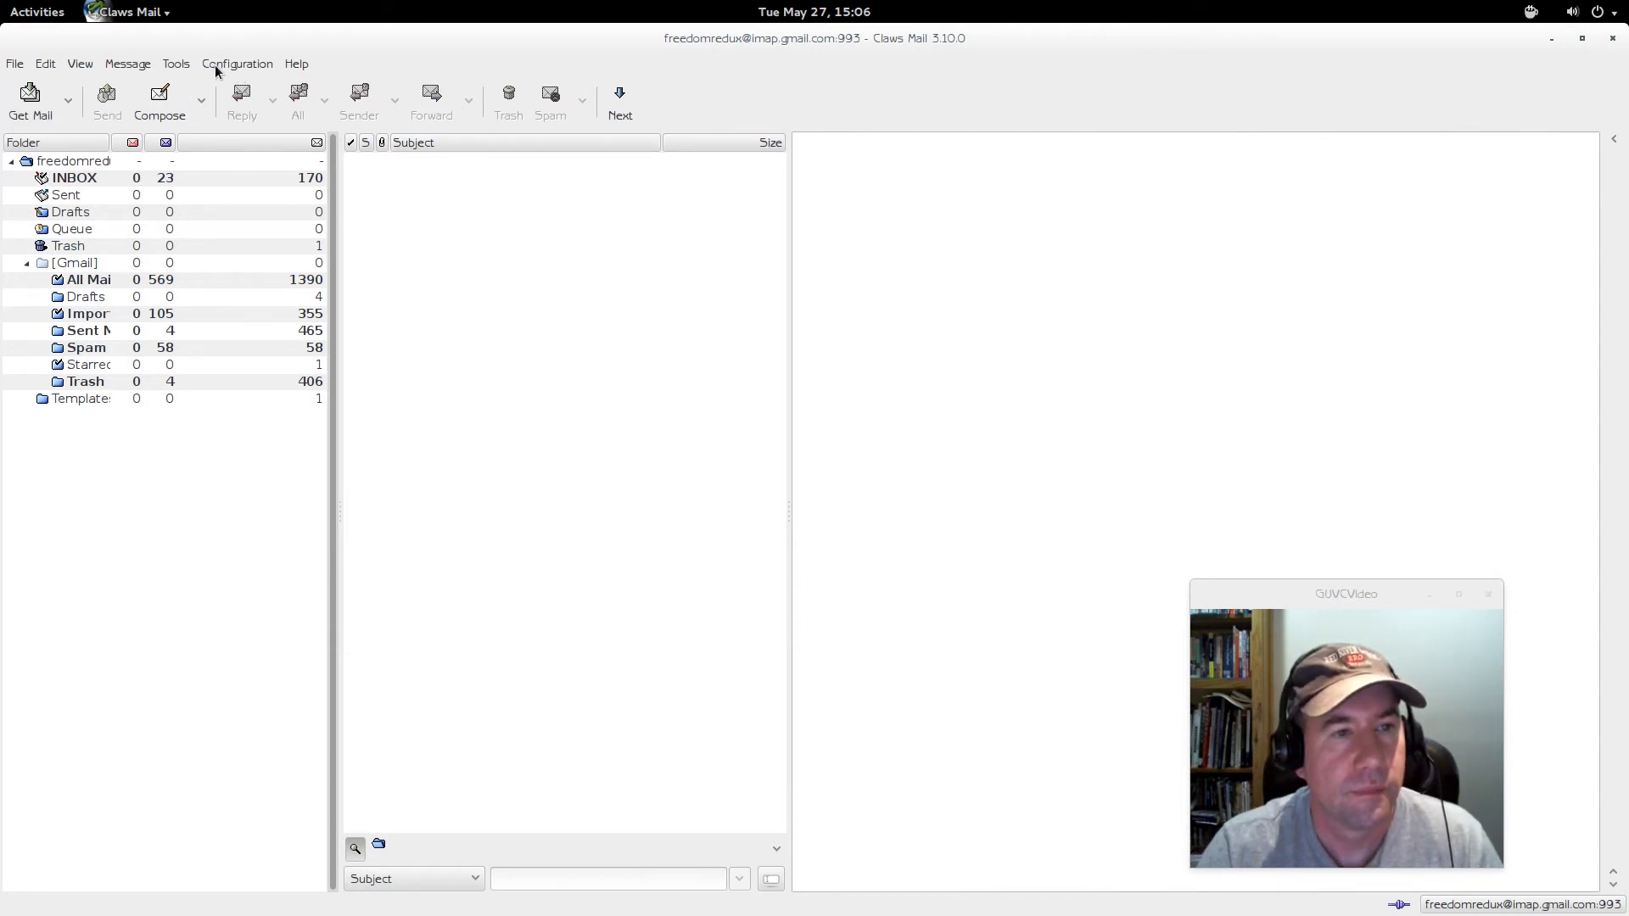
- Open Configuration > Preferences and go to the Themes page
left_click(215, 65)
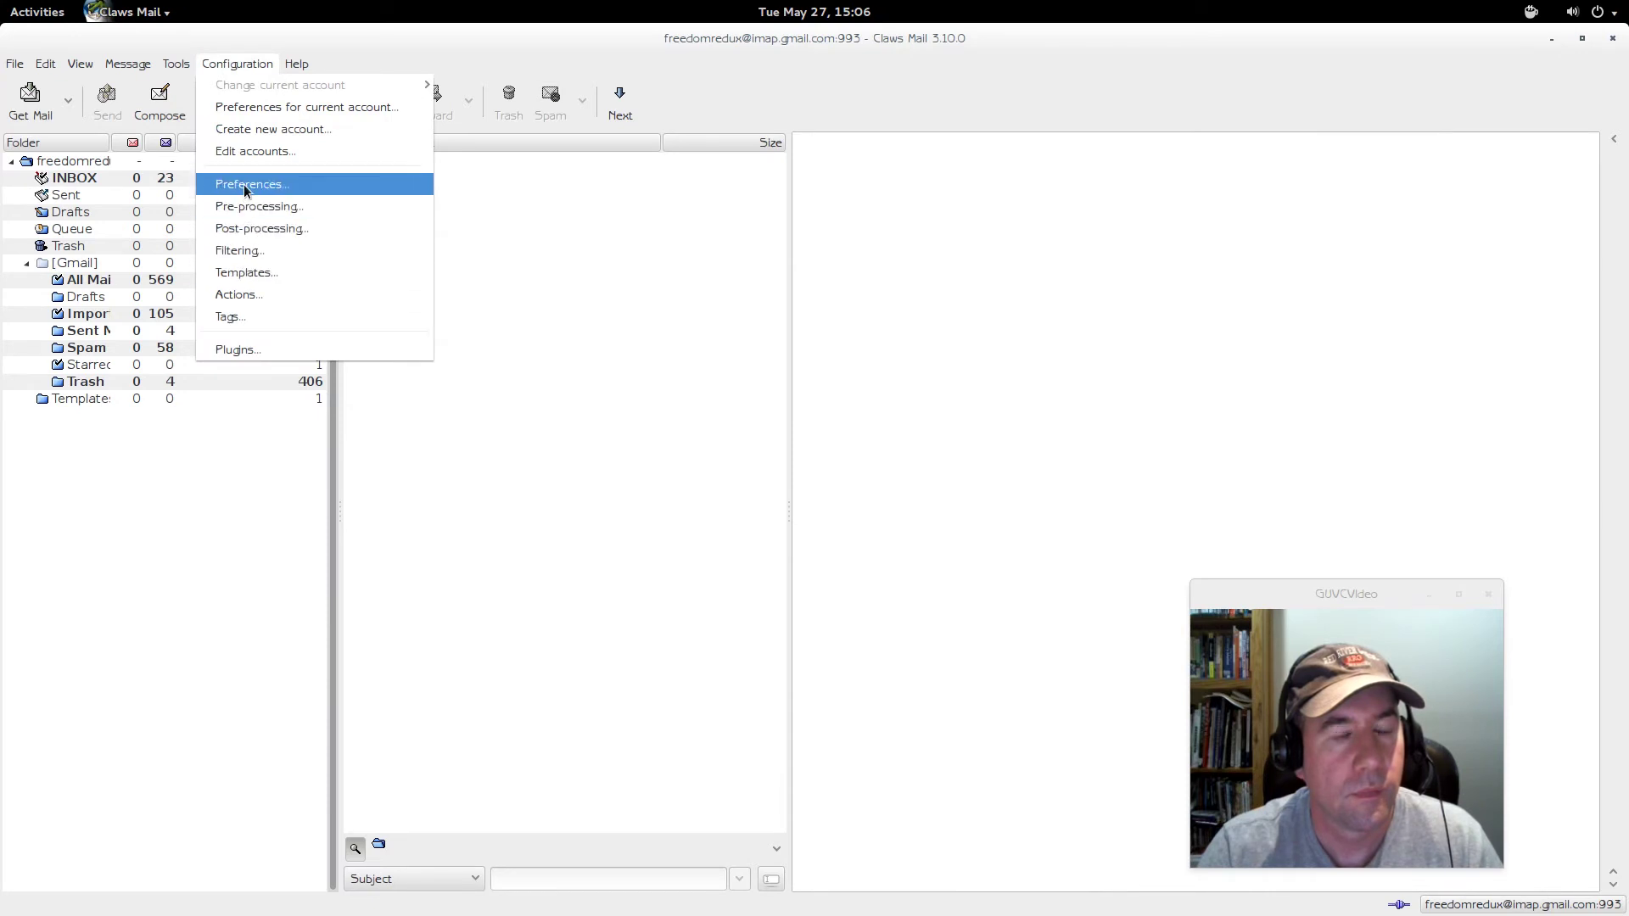
left_click(278, 187)
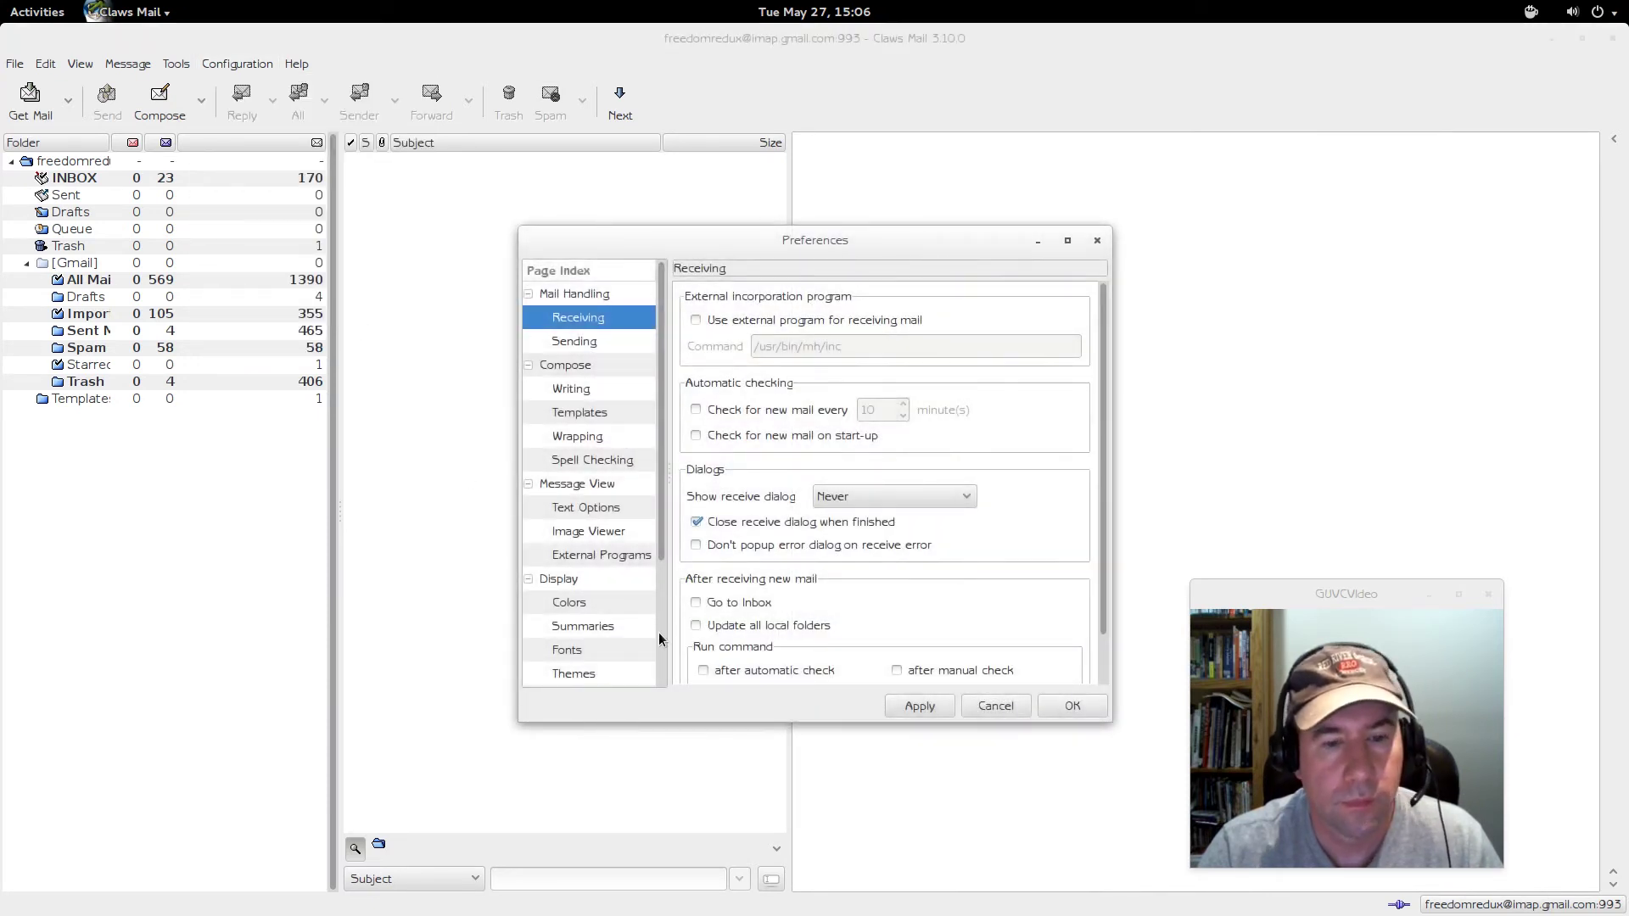
scroll(662, 634, "down", 3)
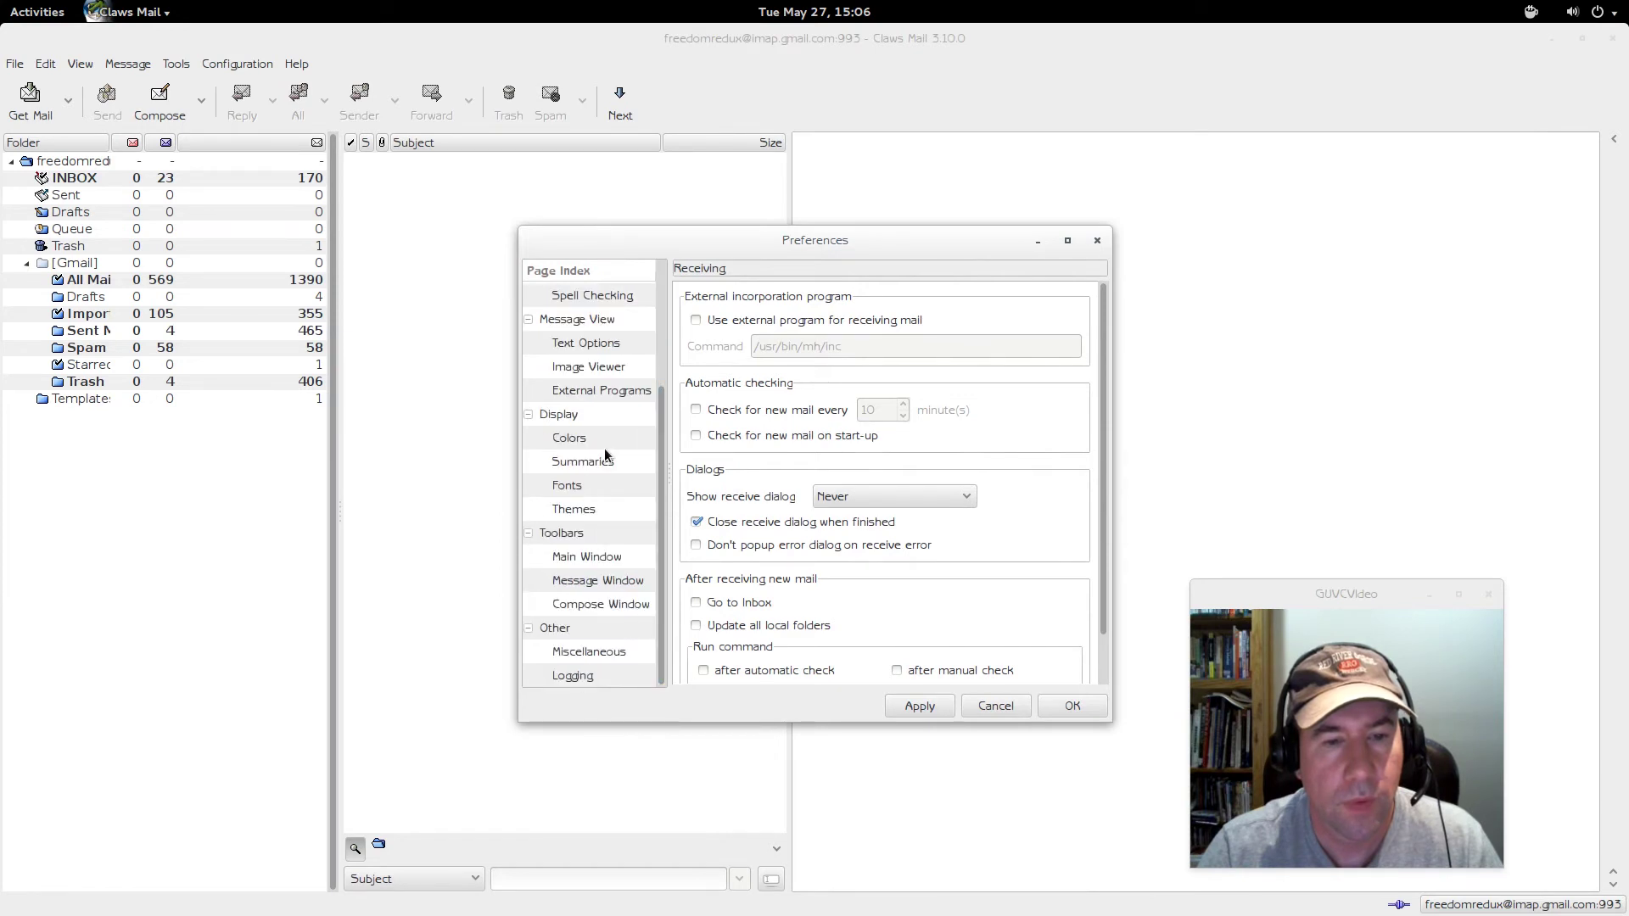
left_click(592, 509)
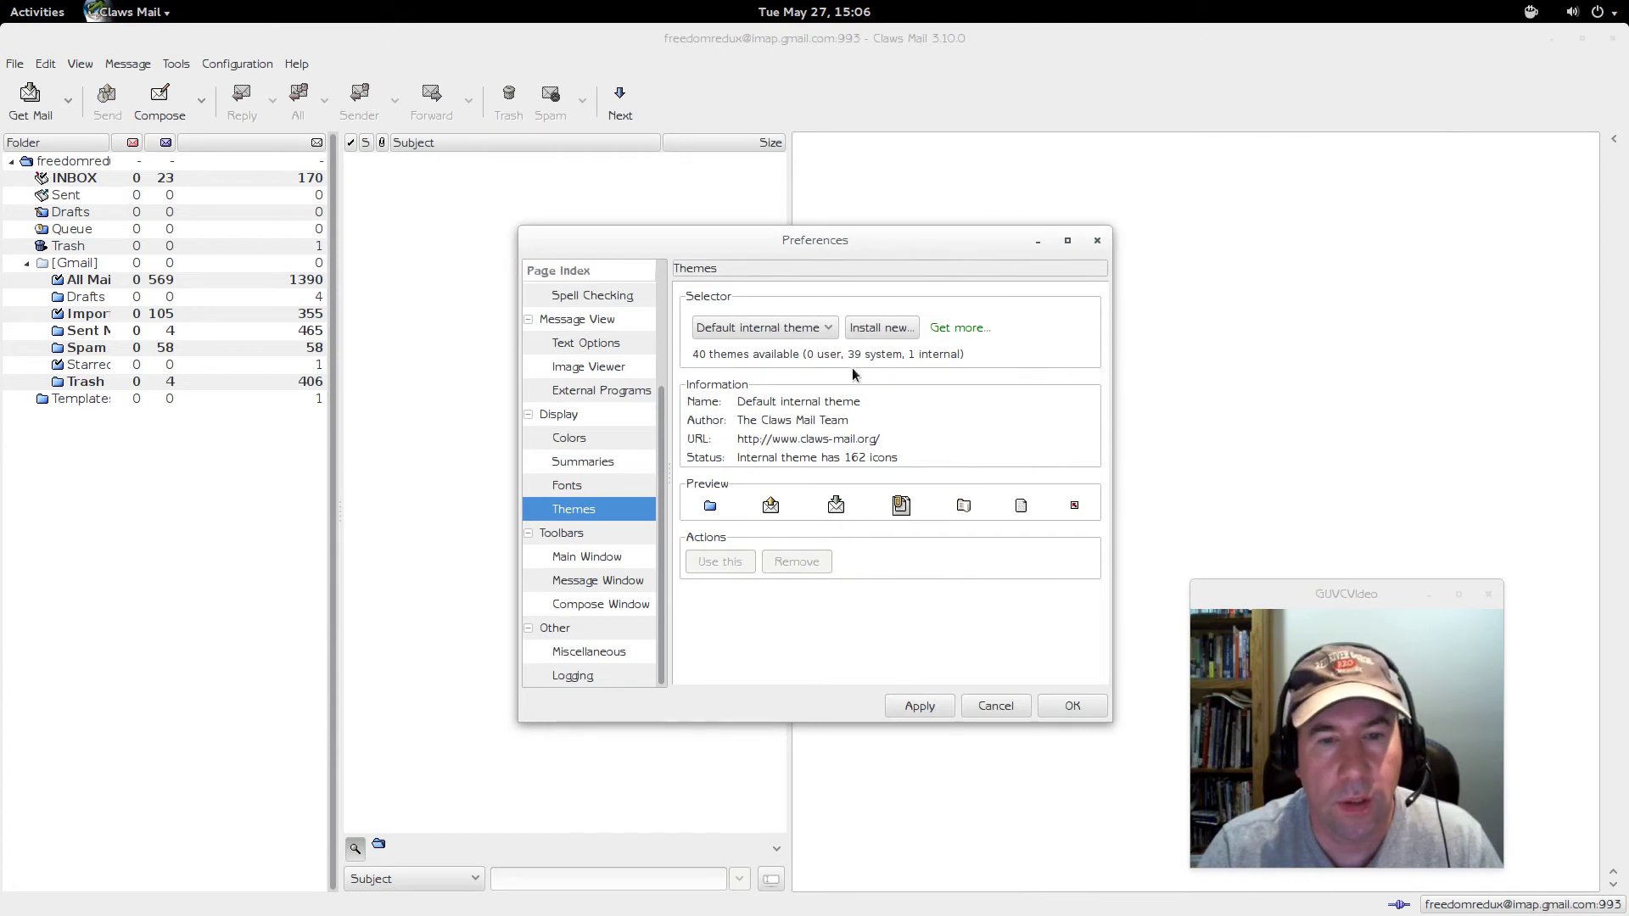
- Preview the Sylpholution icon theme and apply it
left_click(831, 328)
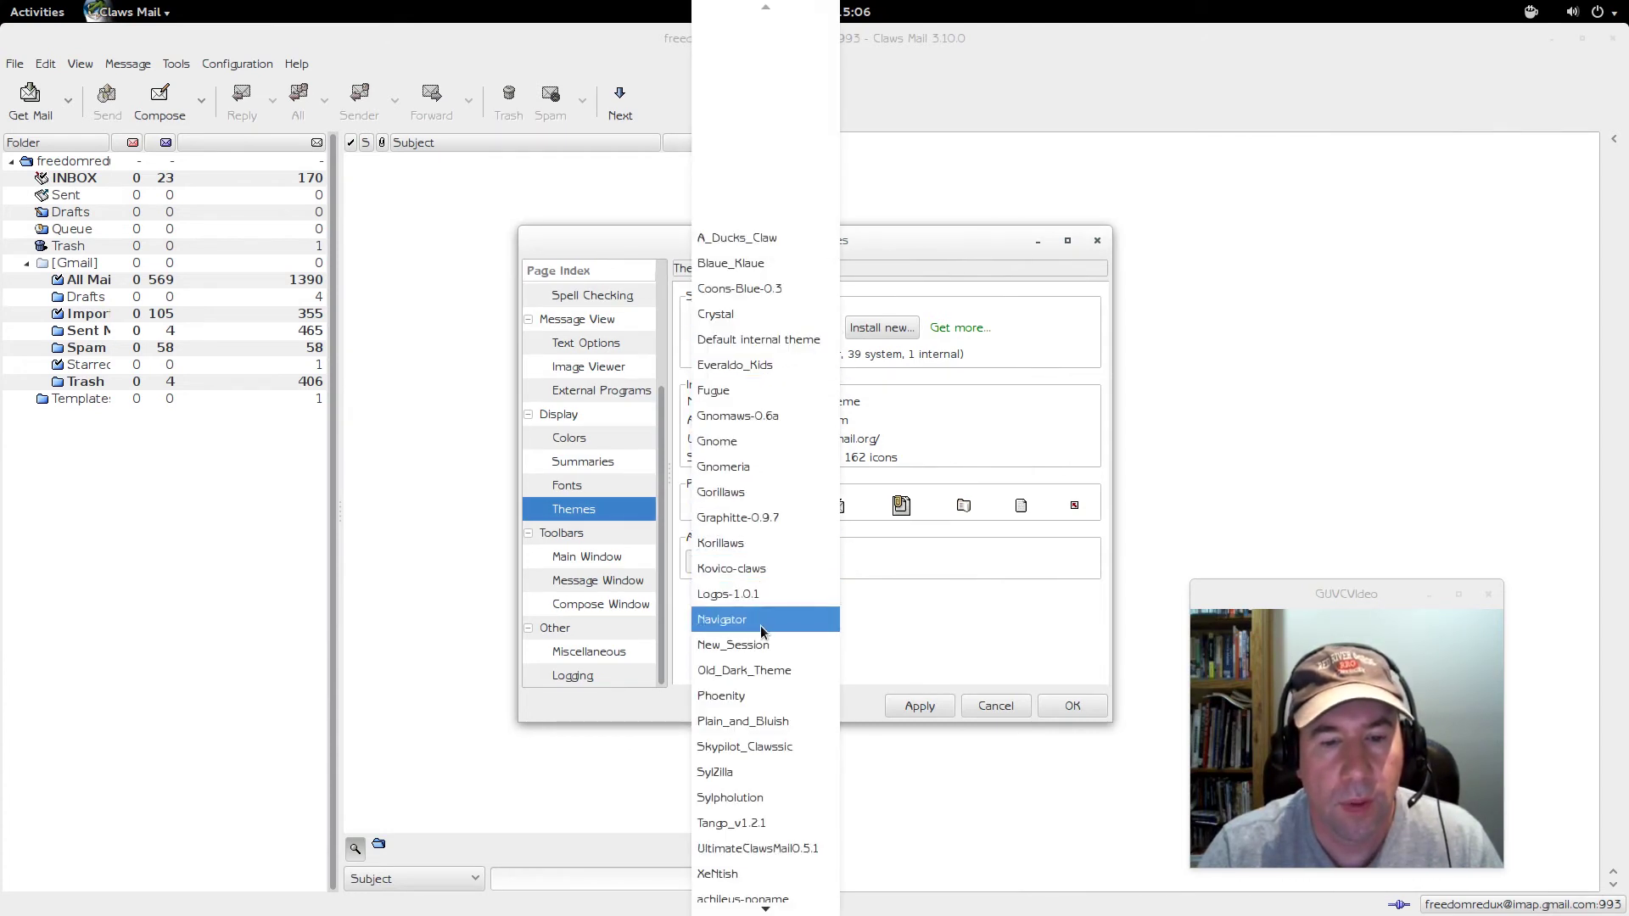
scroll(766, 637, "down", 1)
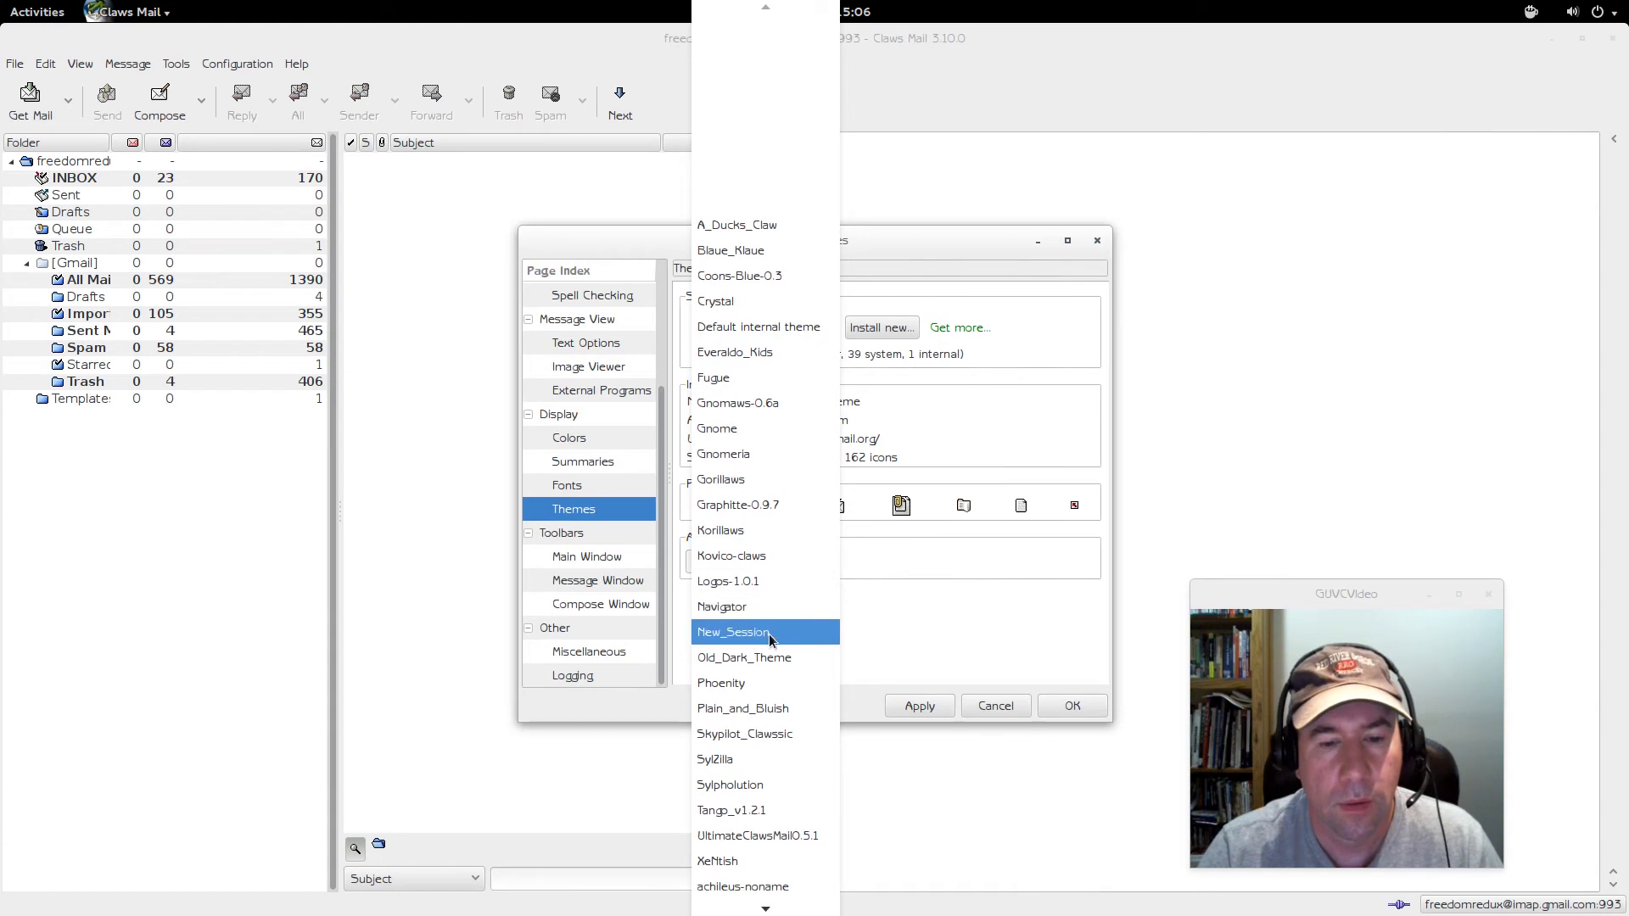
left_click(736, 787)
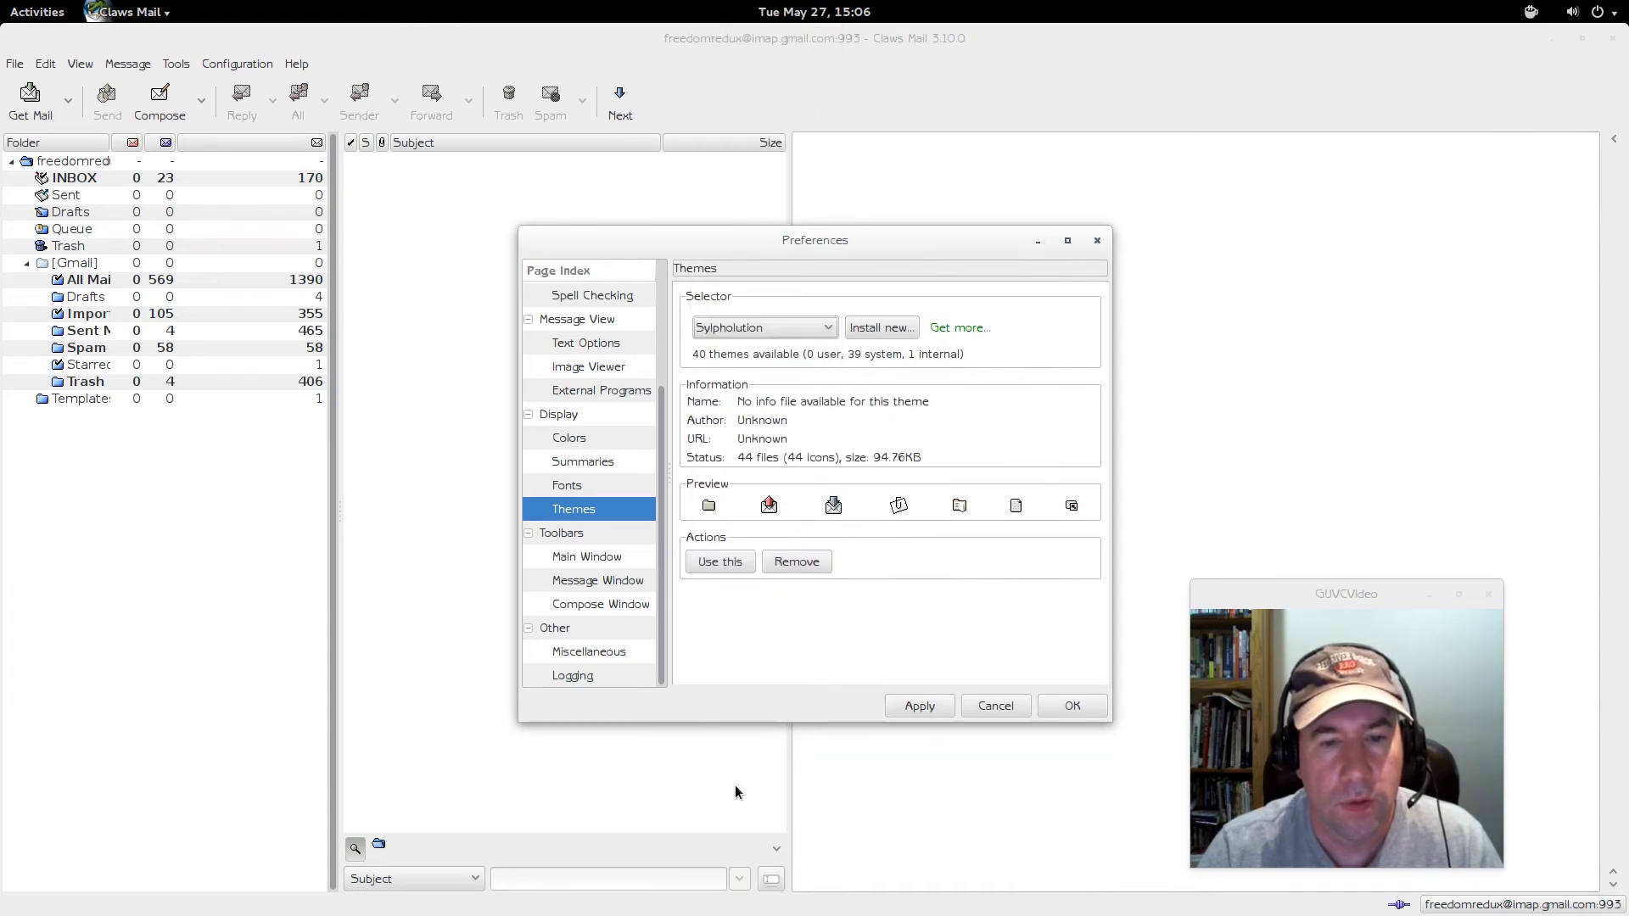
left_click(906, 709)
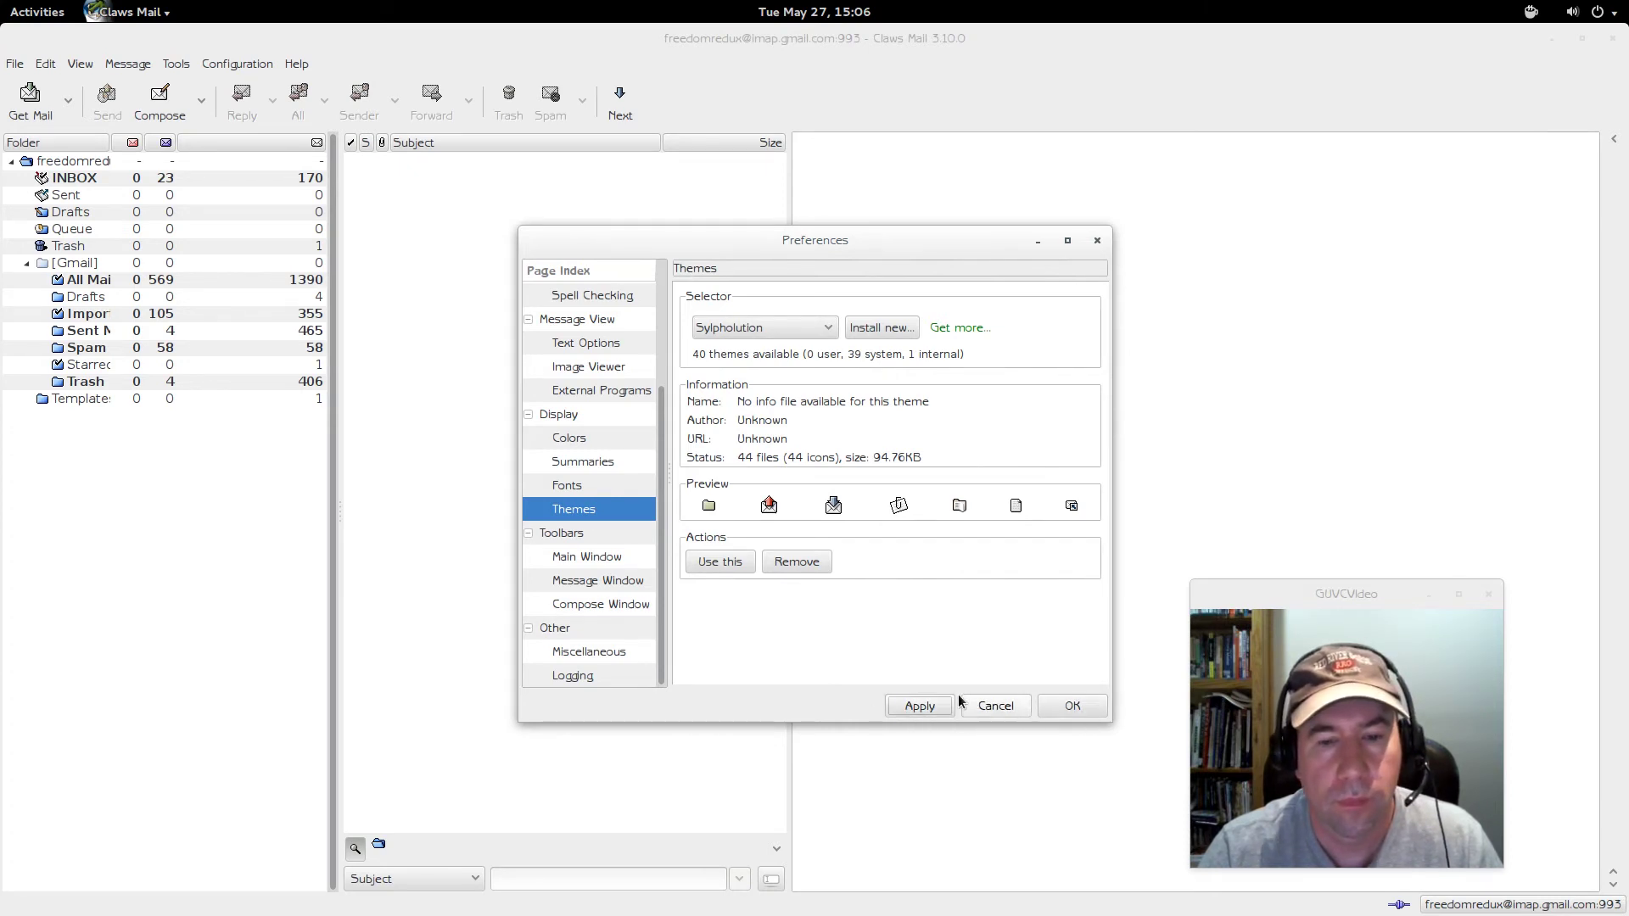
- Try the black theme, then apply Everaldo_Kids and make it the active icon theme
left_click(802, 331)
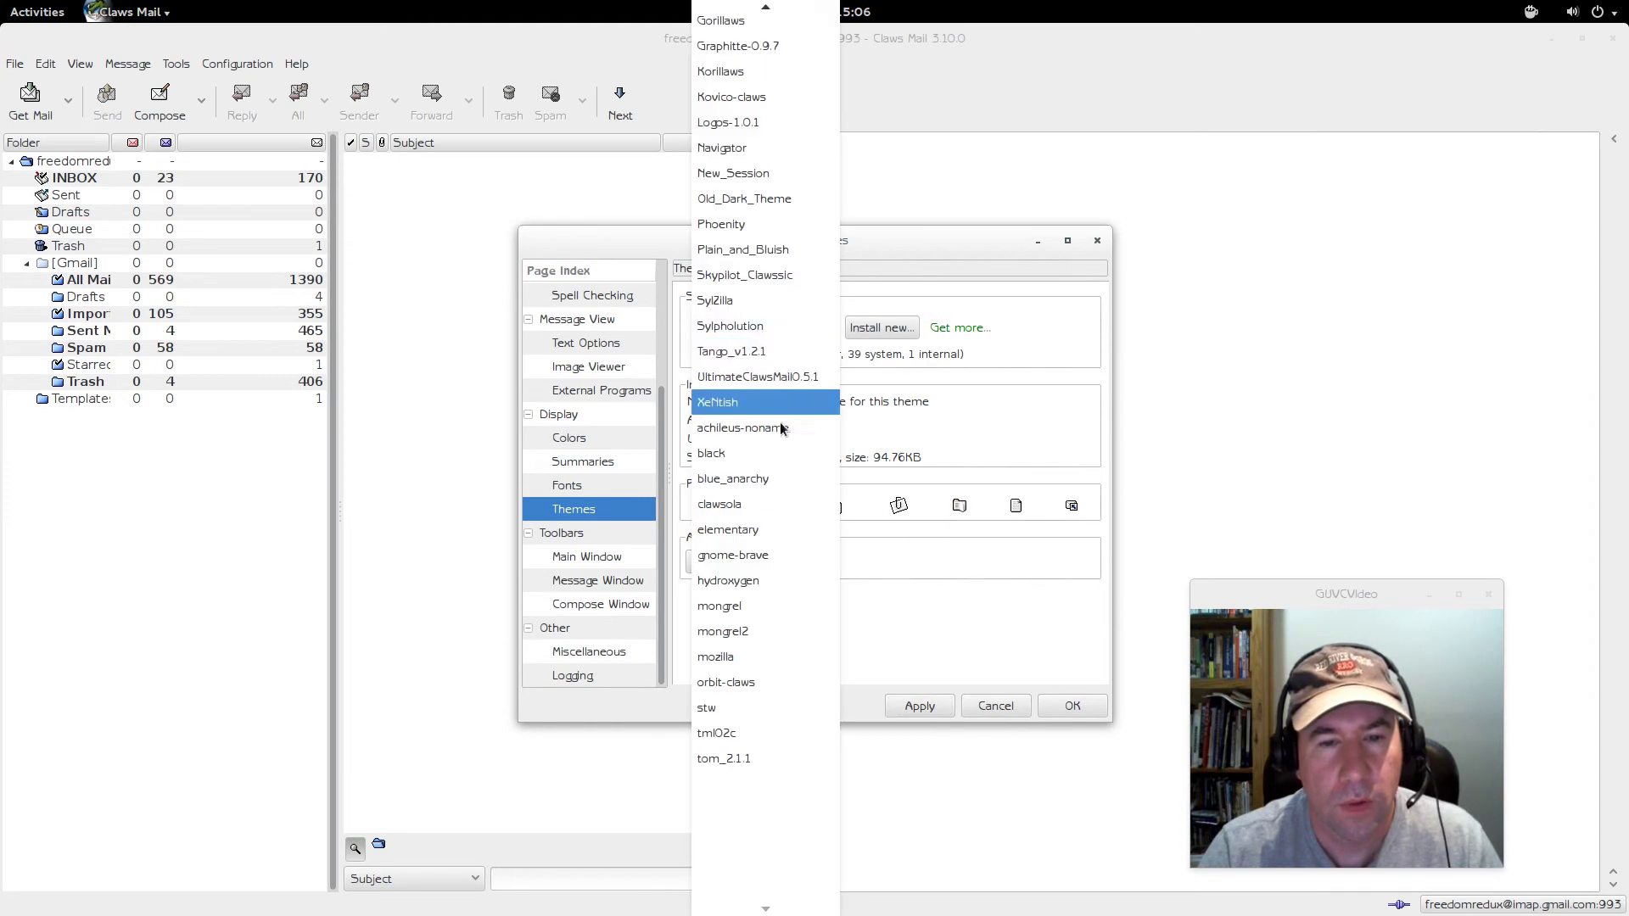
left_click(777, 463)
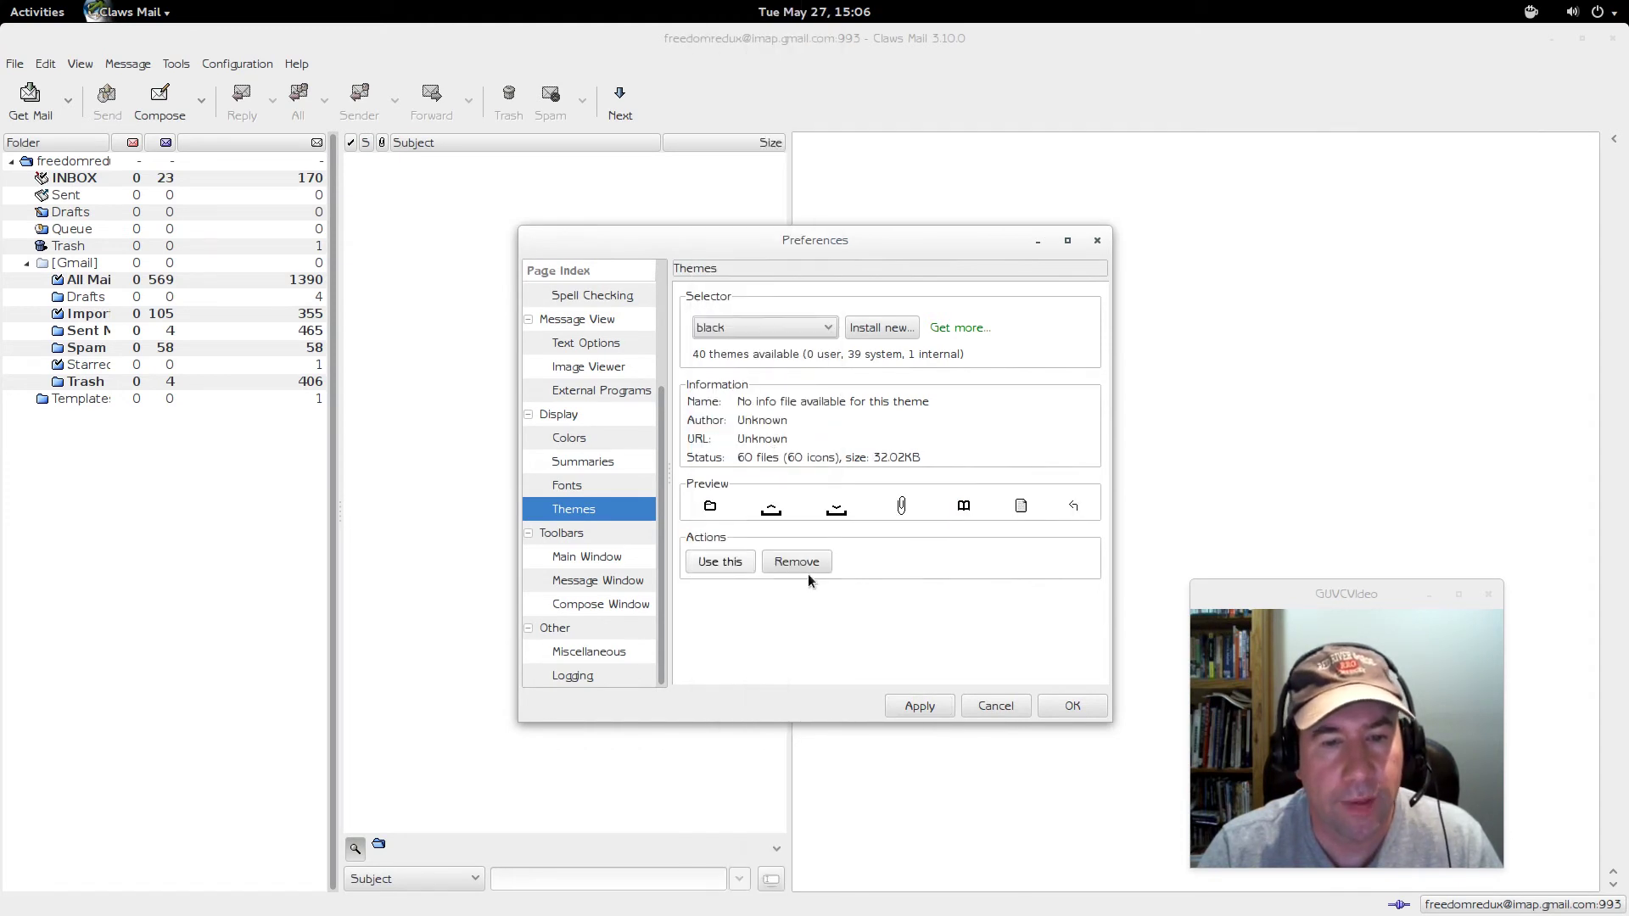
left_click(907, 709)
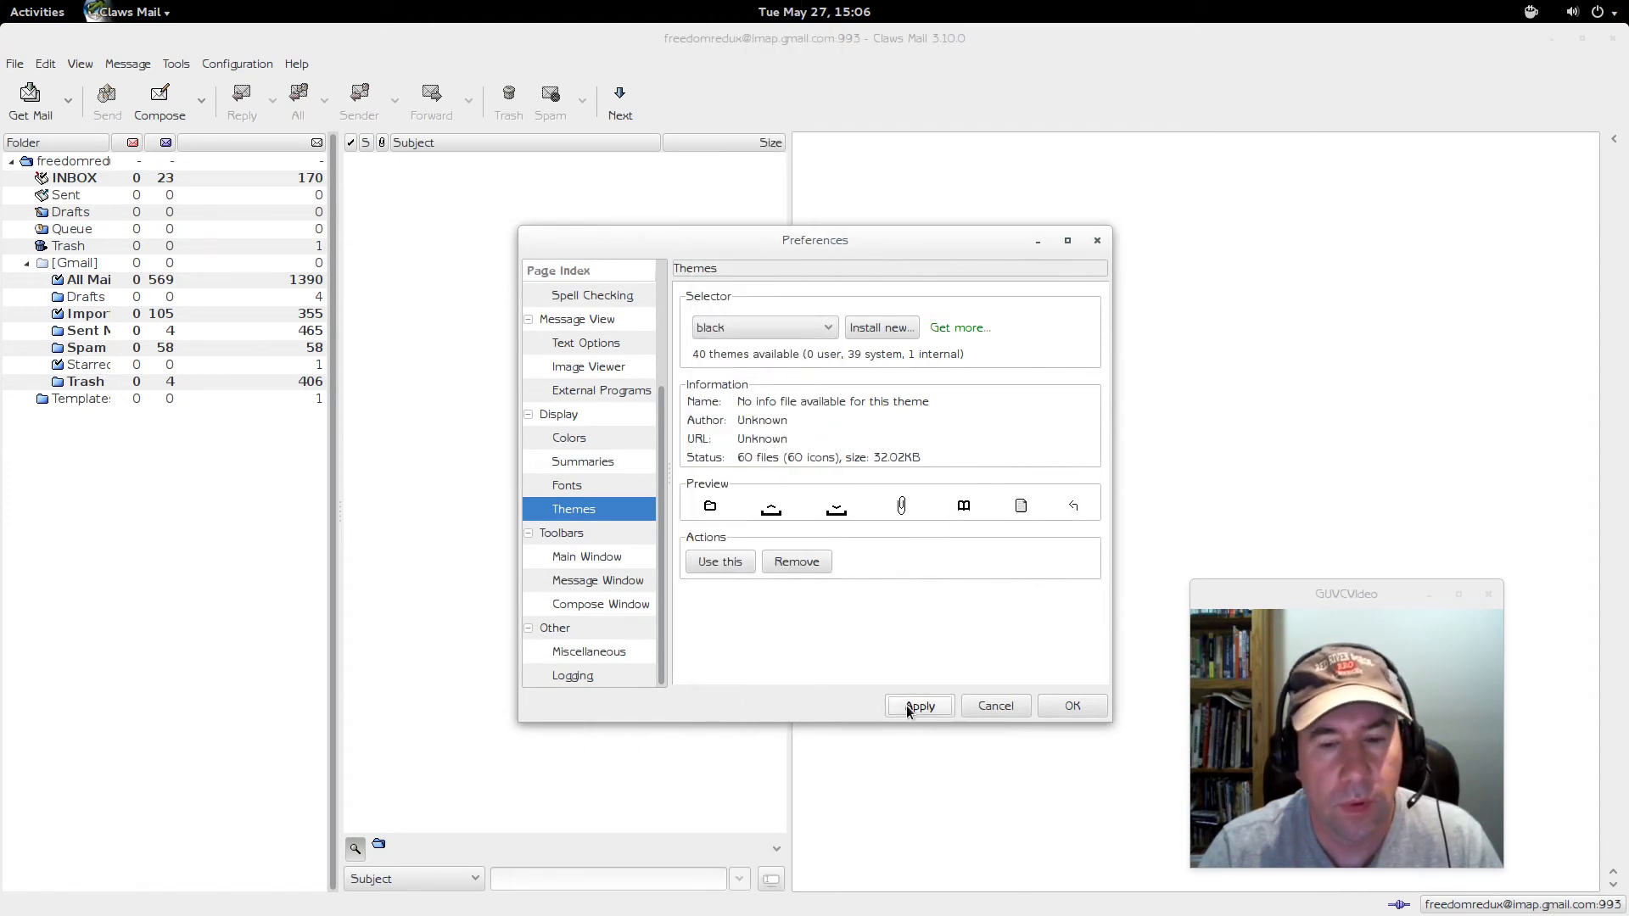
left_click(1068, 708)
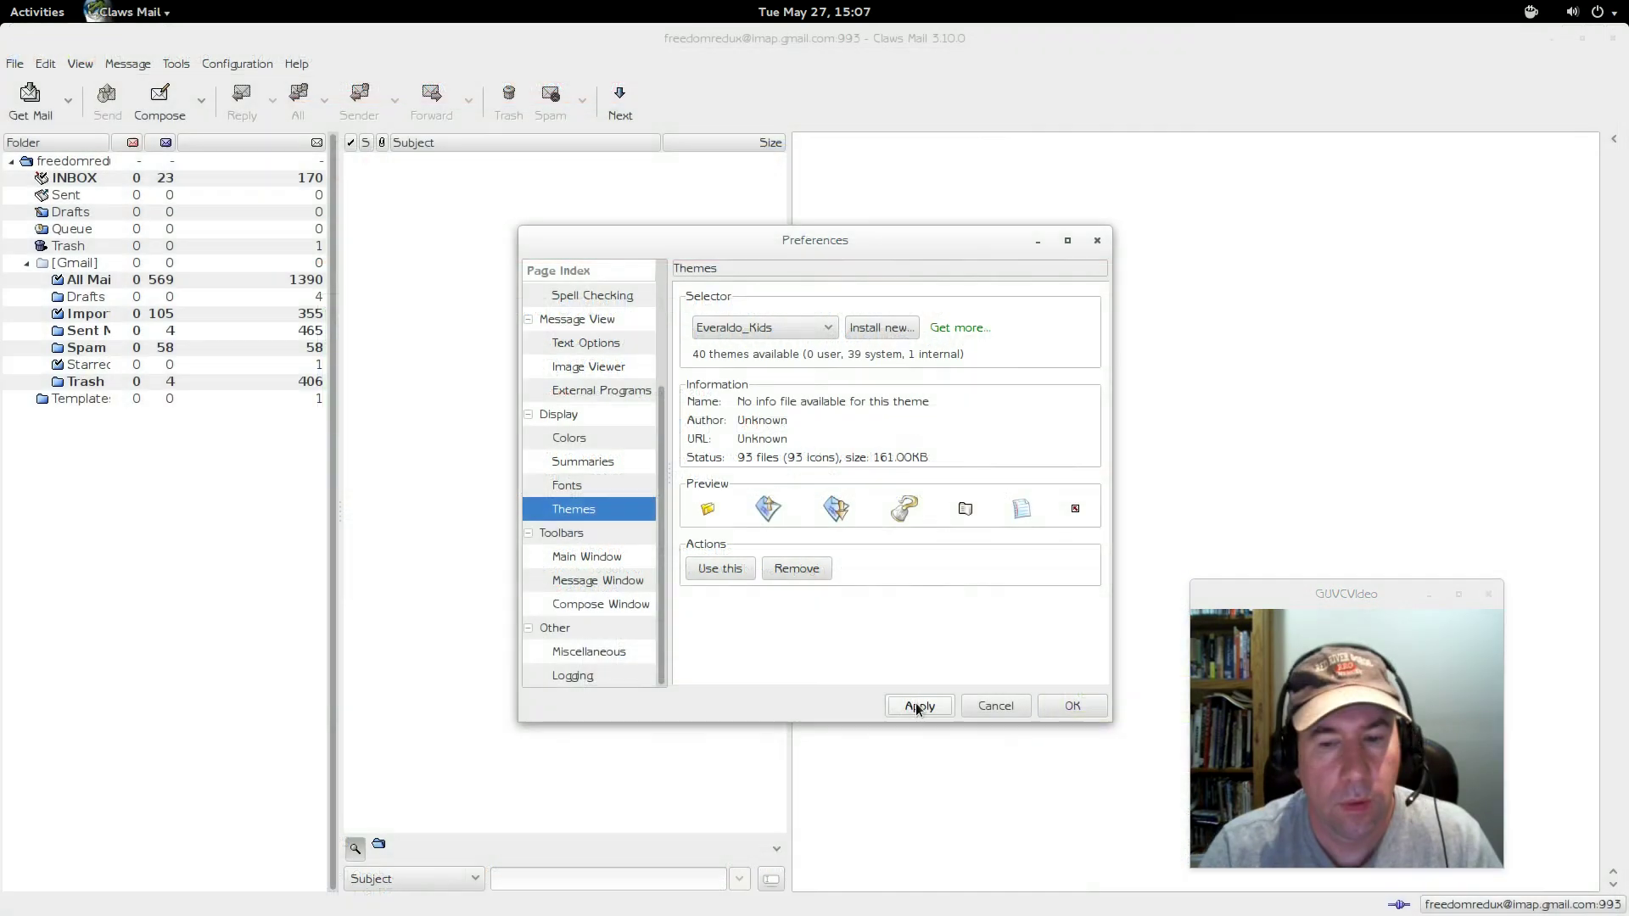
left_click(917, 707)
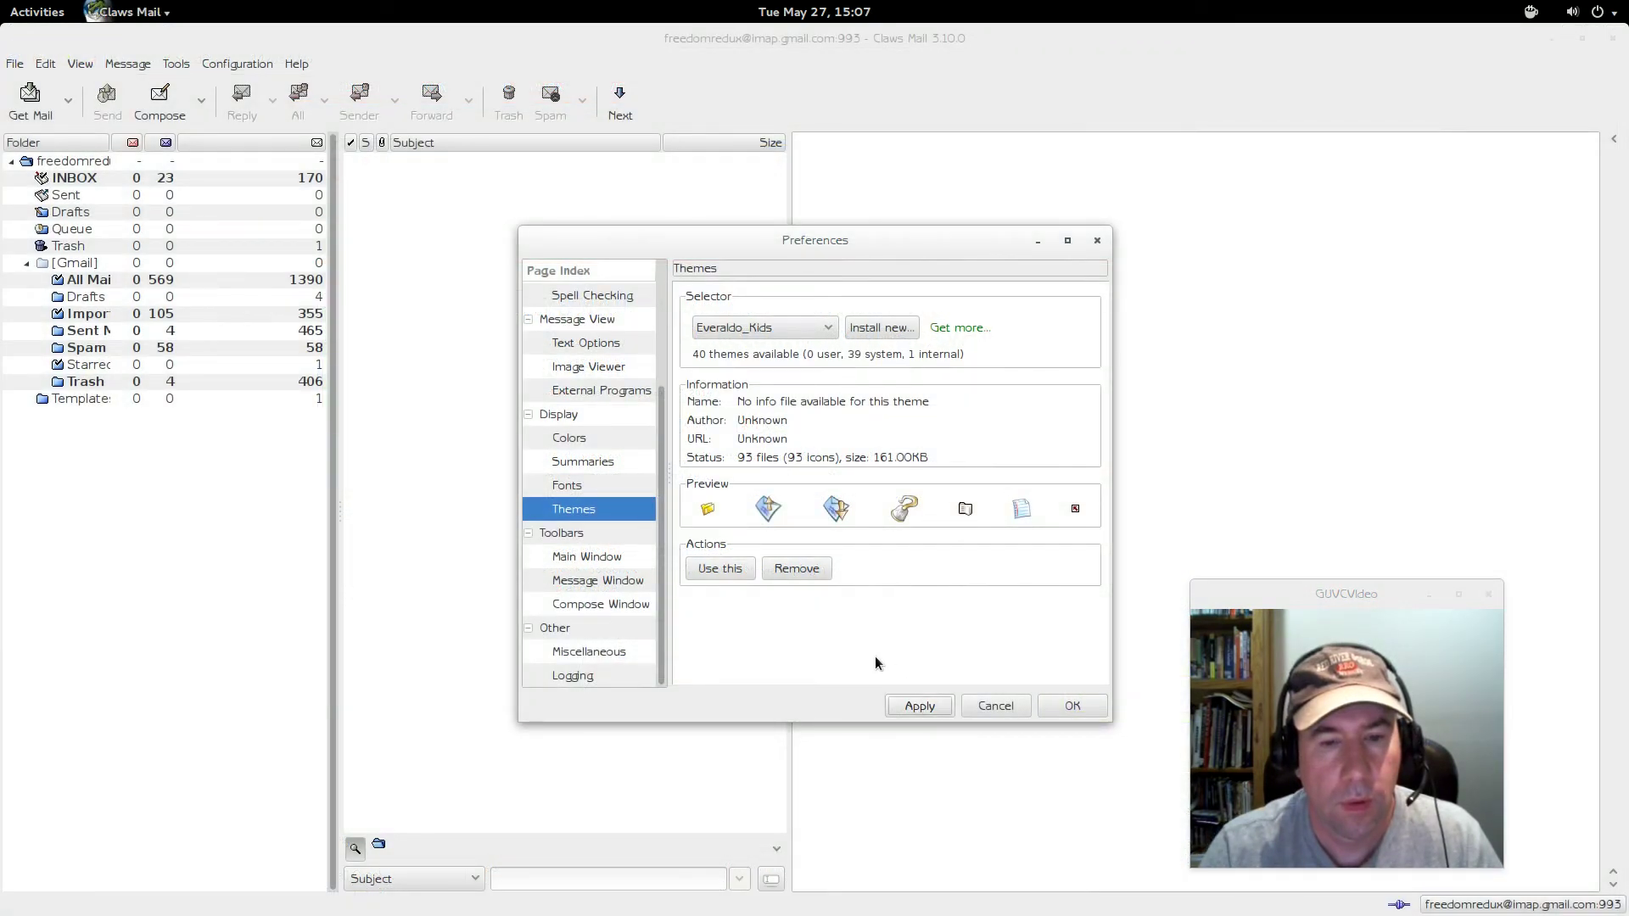
left_click(709, 570)
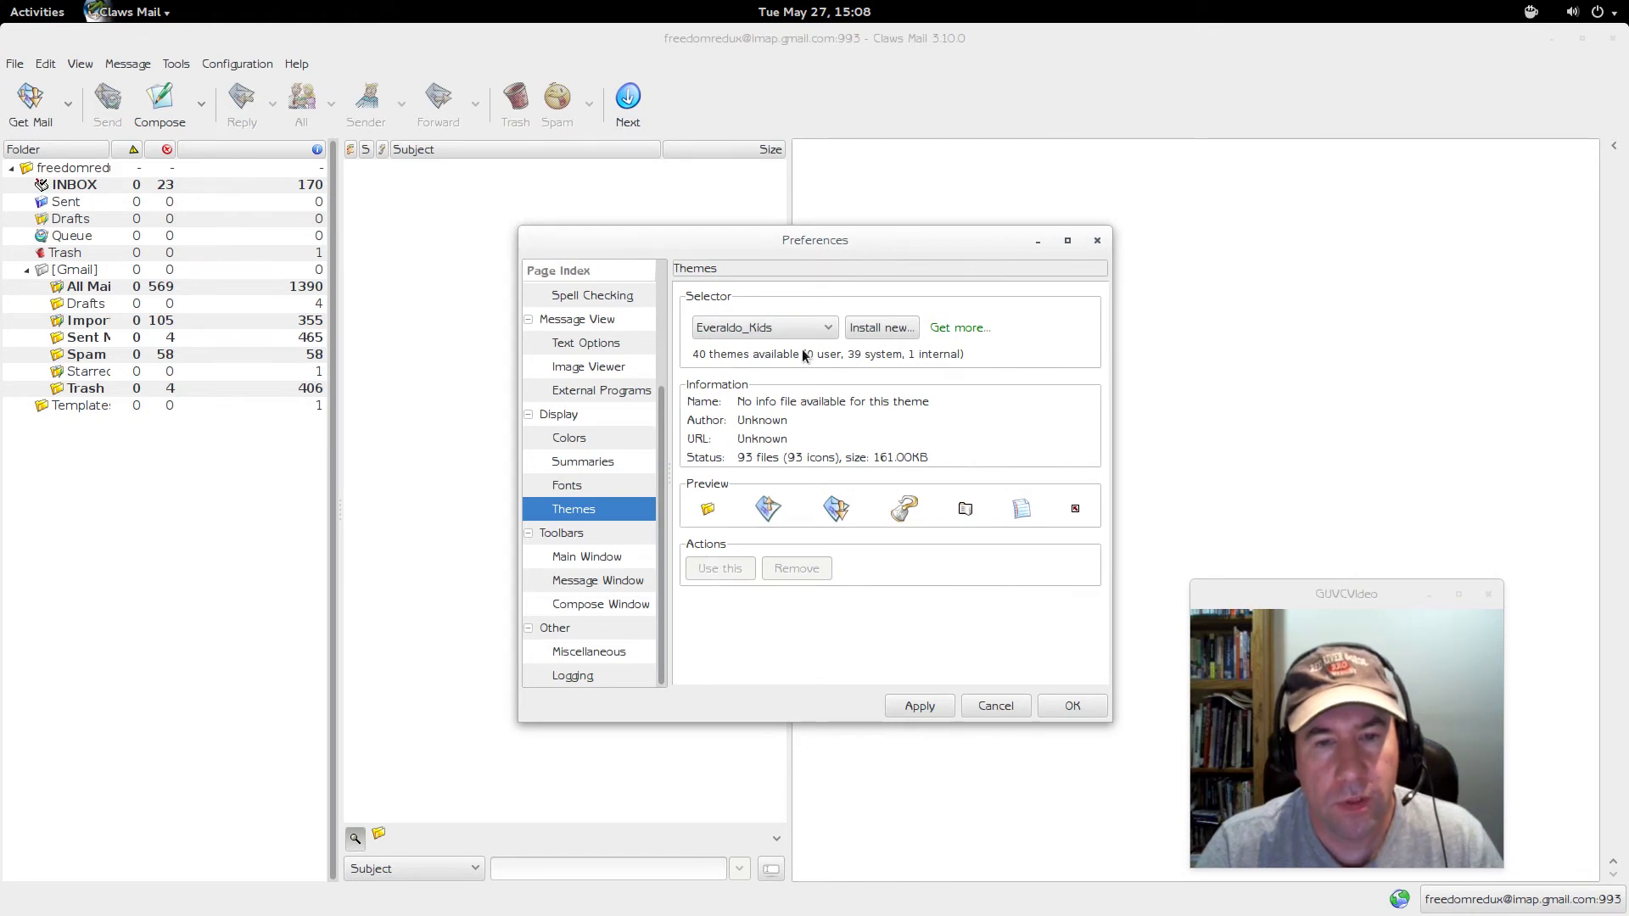
- Preview Gorillaws, then select black and make it the active icon theme
left_click(827, 335)
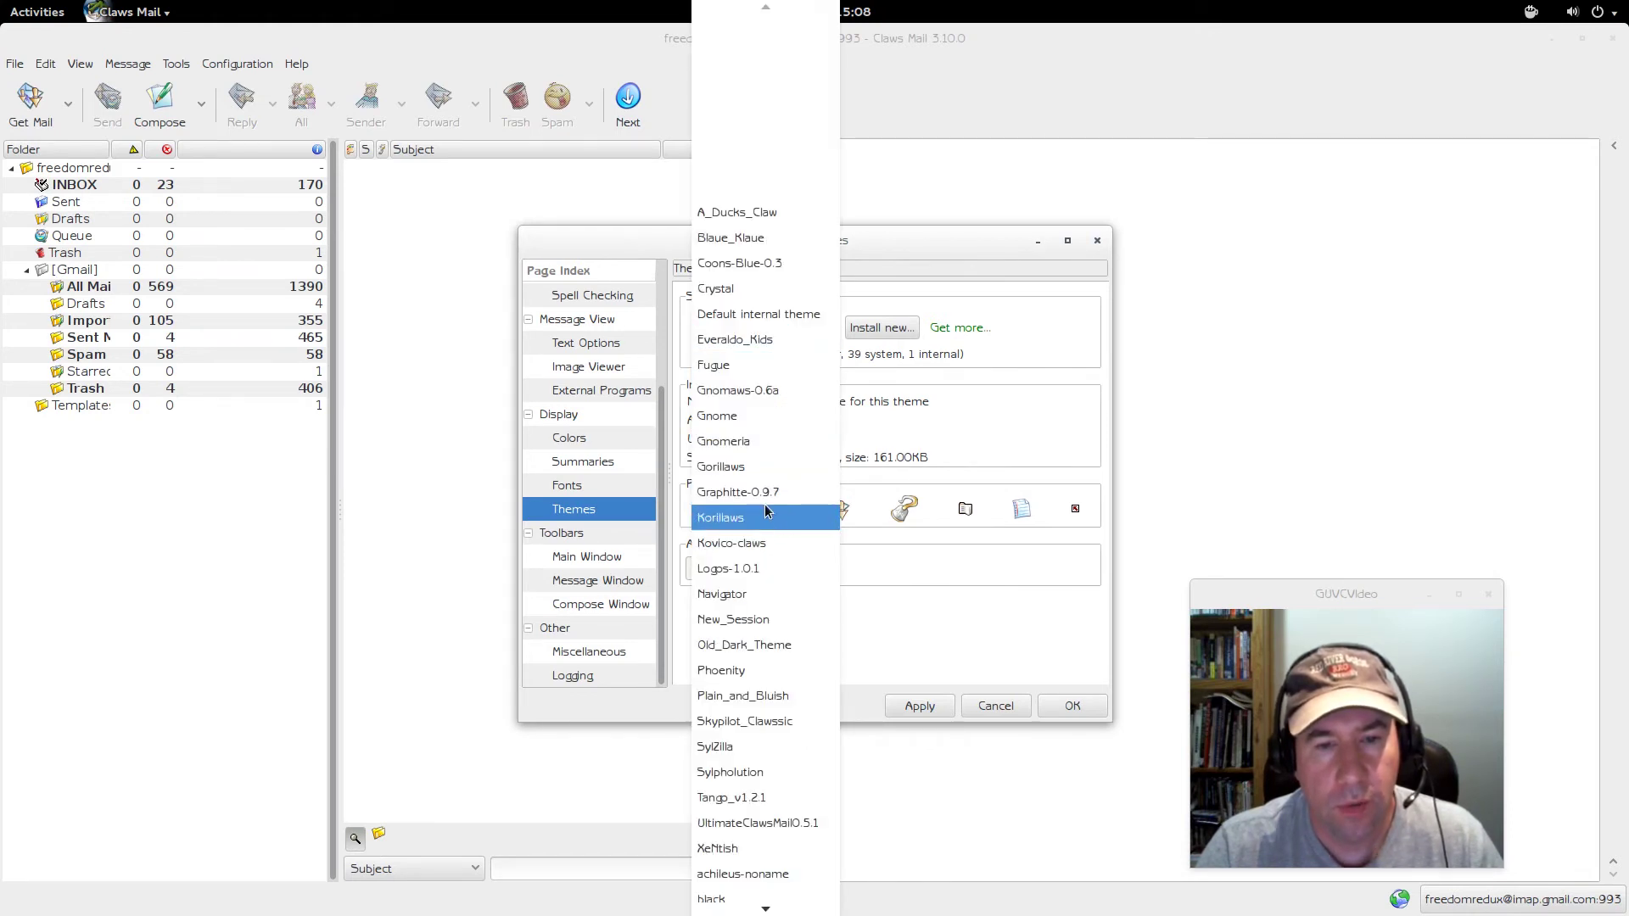
left_click(753, 467)
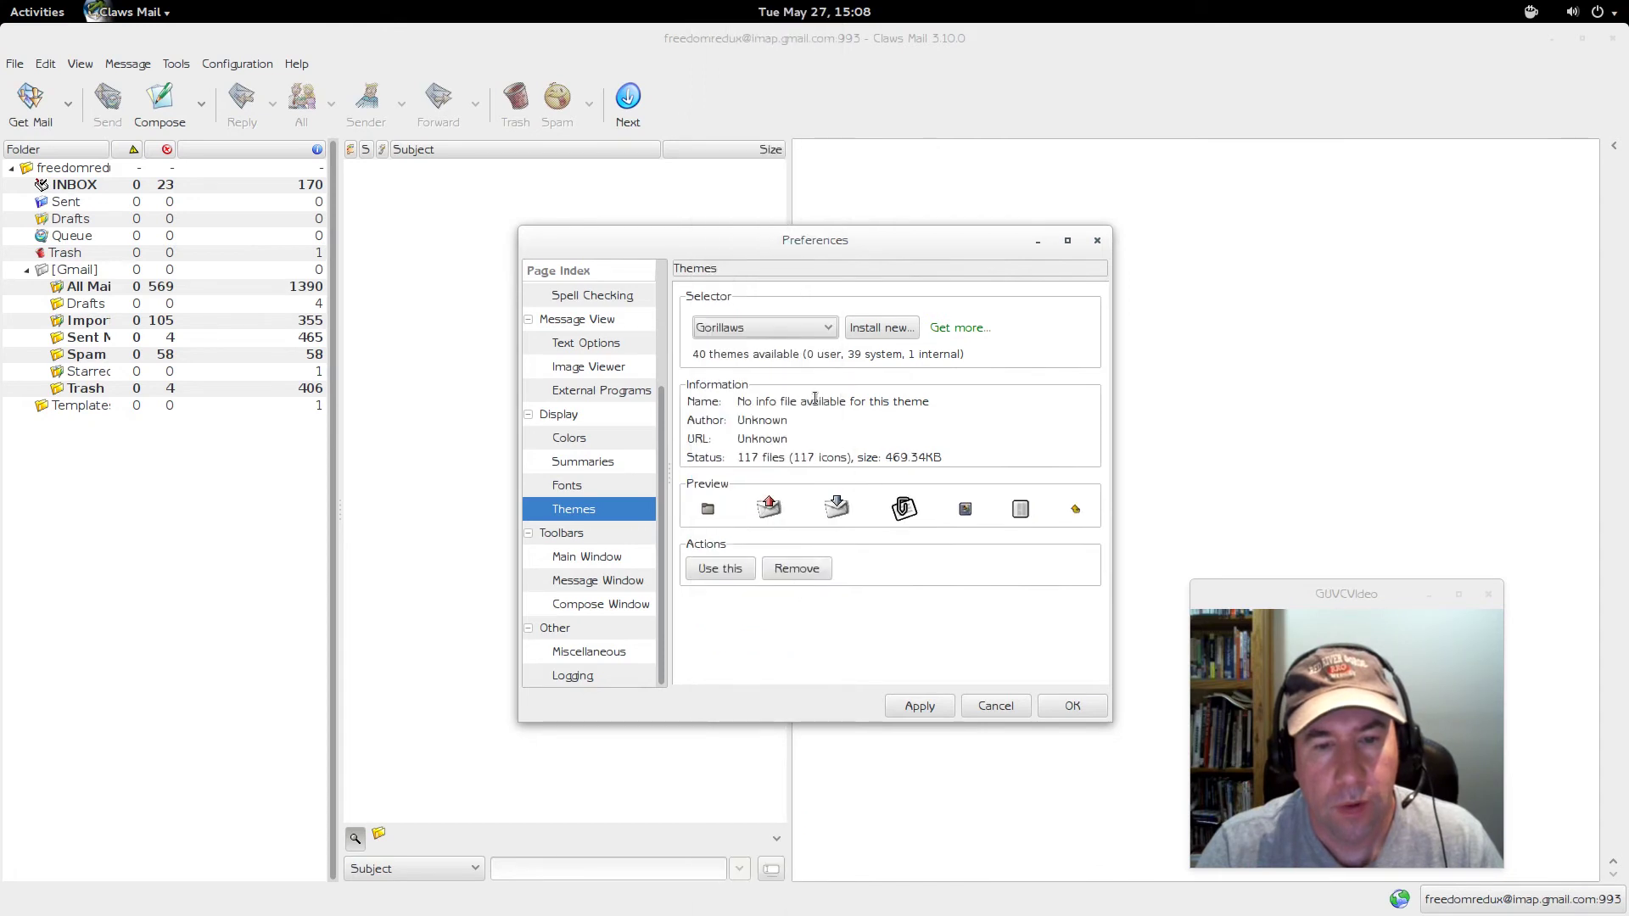
left_click(829, 337)
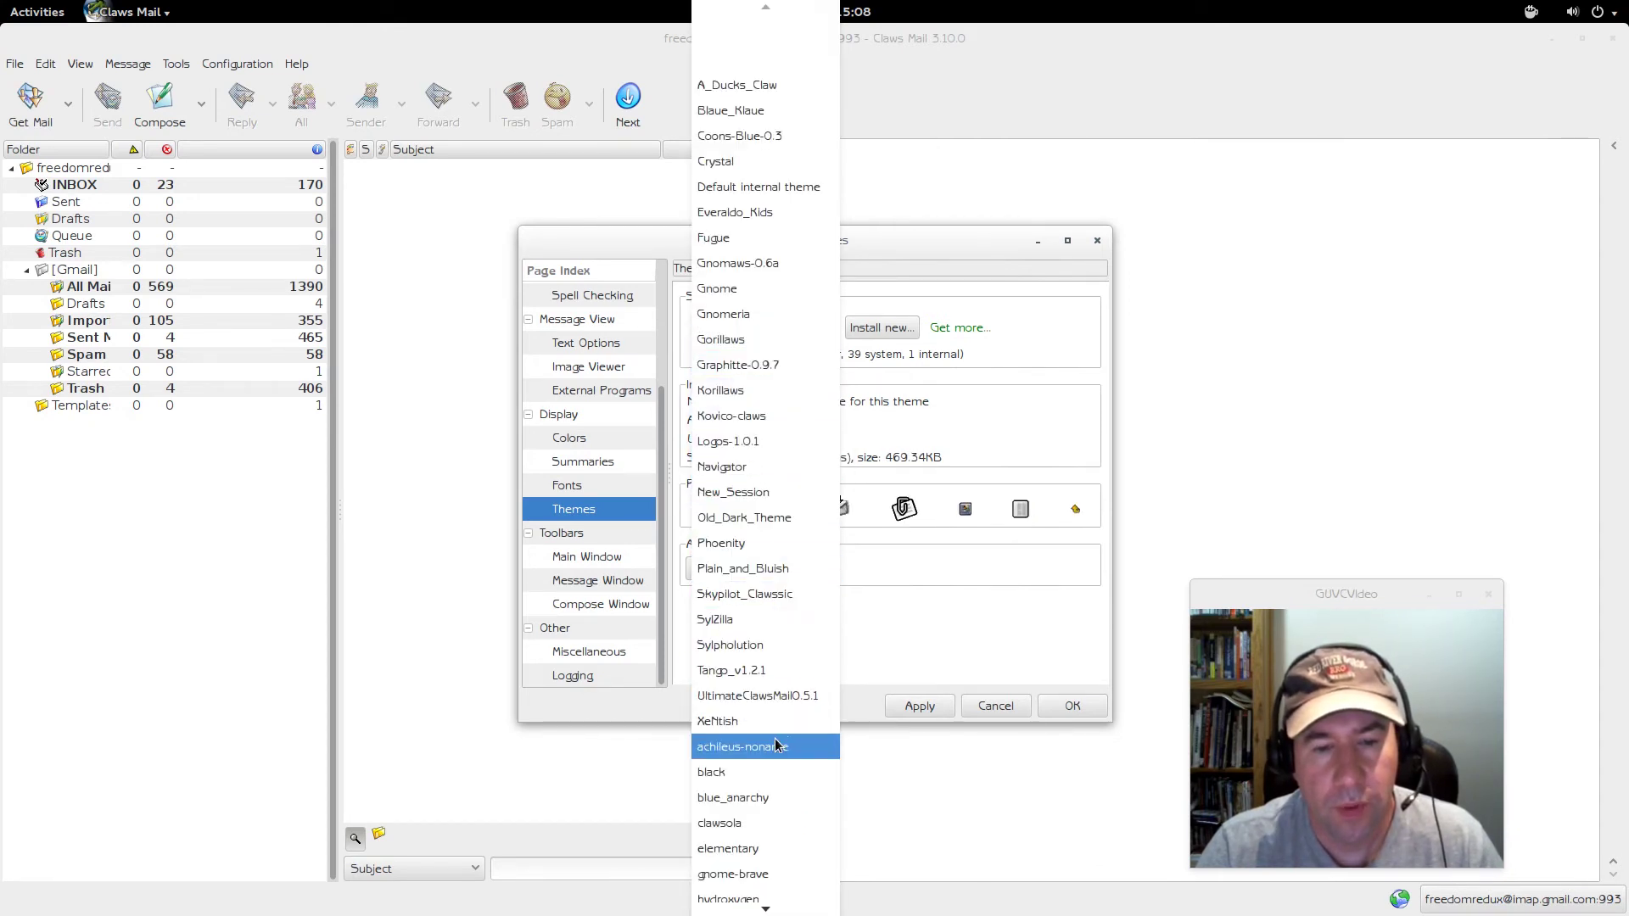
left_click(745, 777)
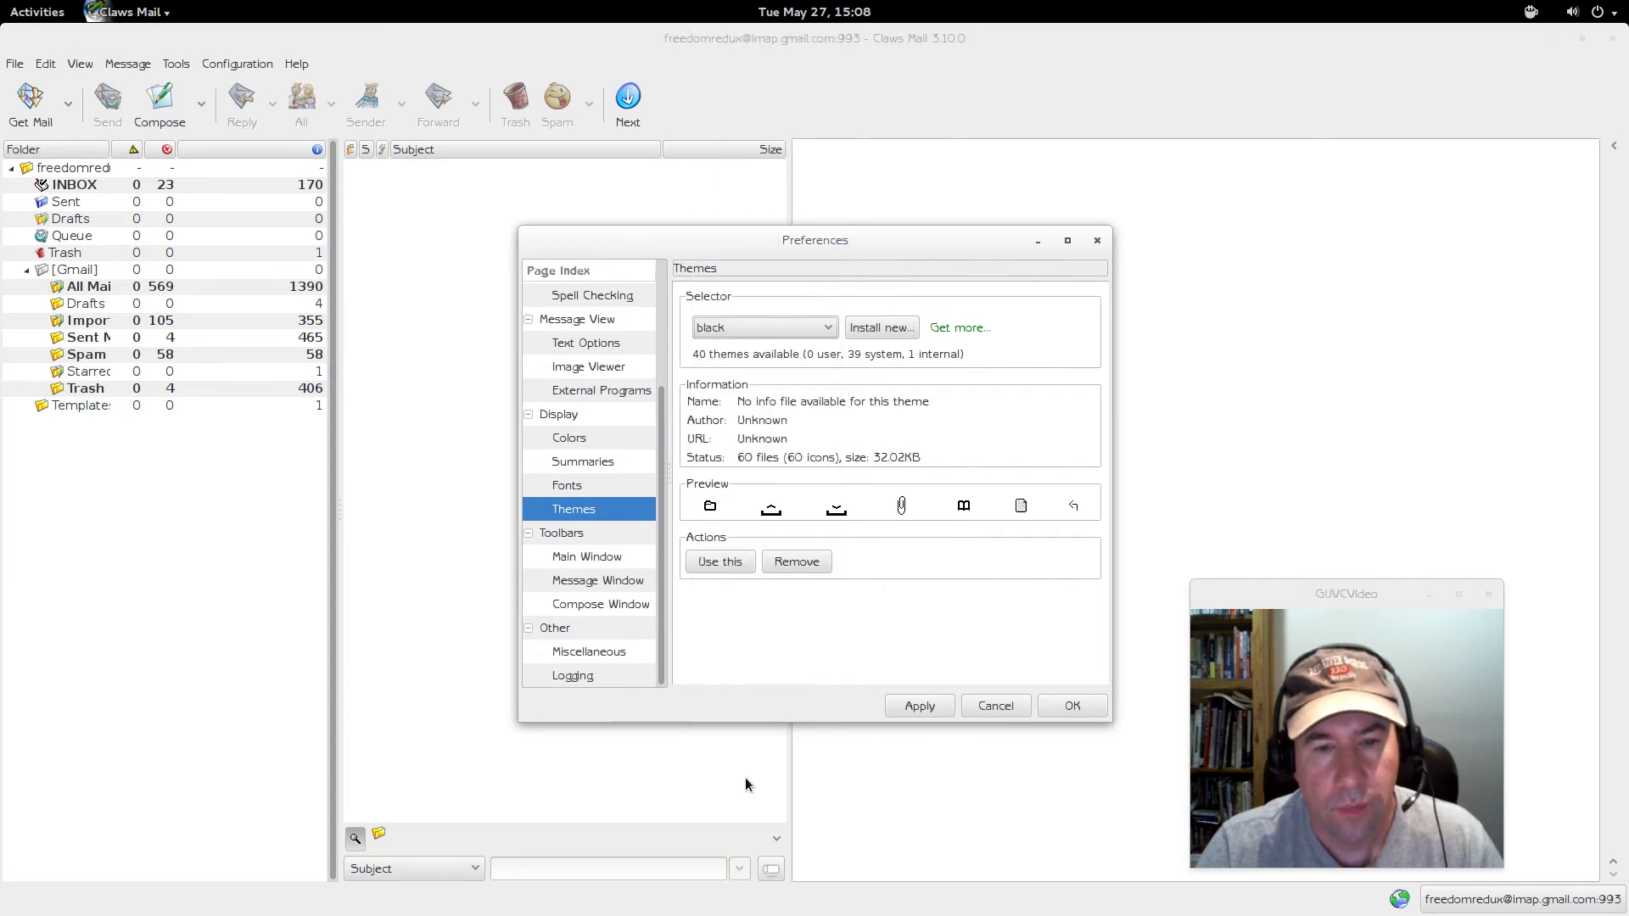
left_click(720, 561)
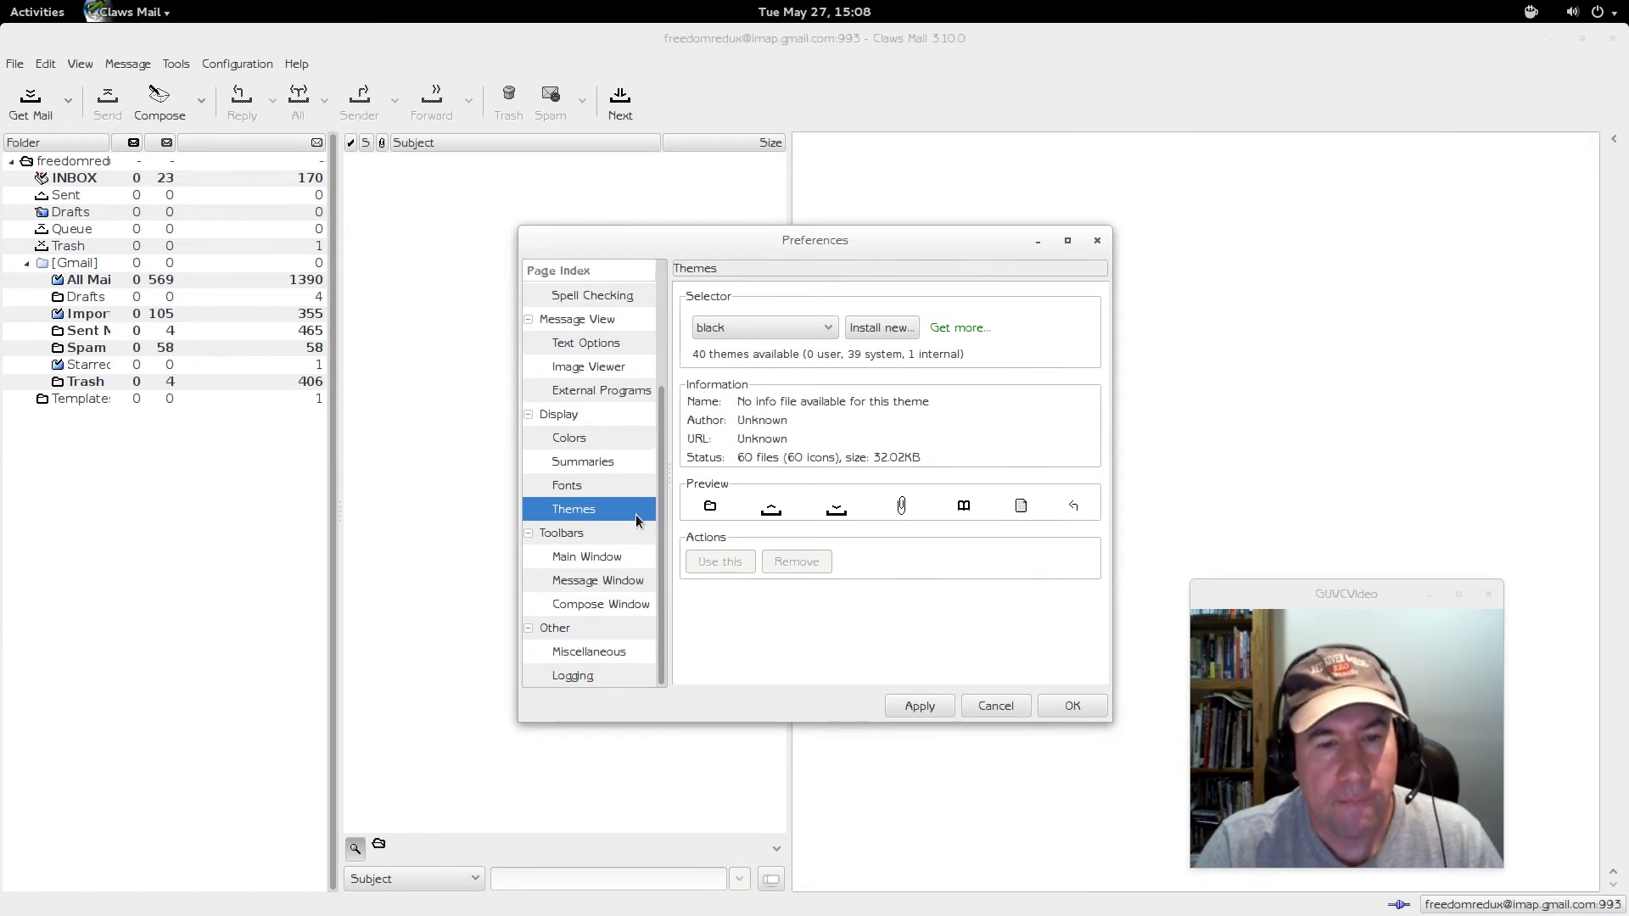
left_click(565, 486)
- Open the Toolbars section and review the main window toolbar settings
left_click(589, 512)
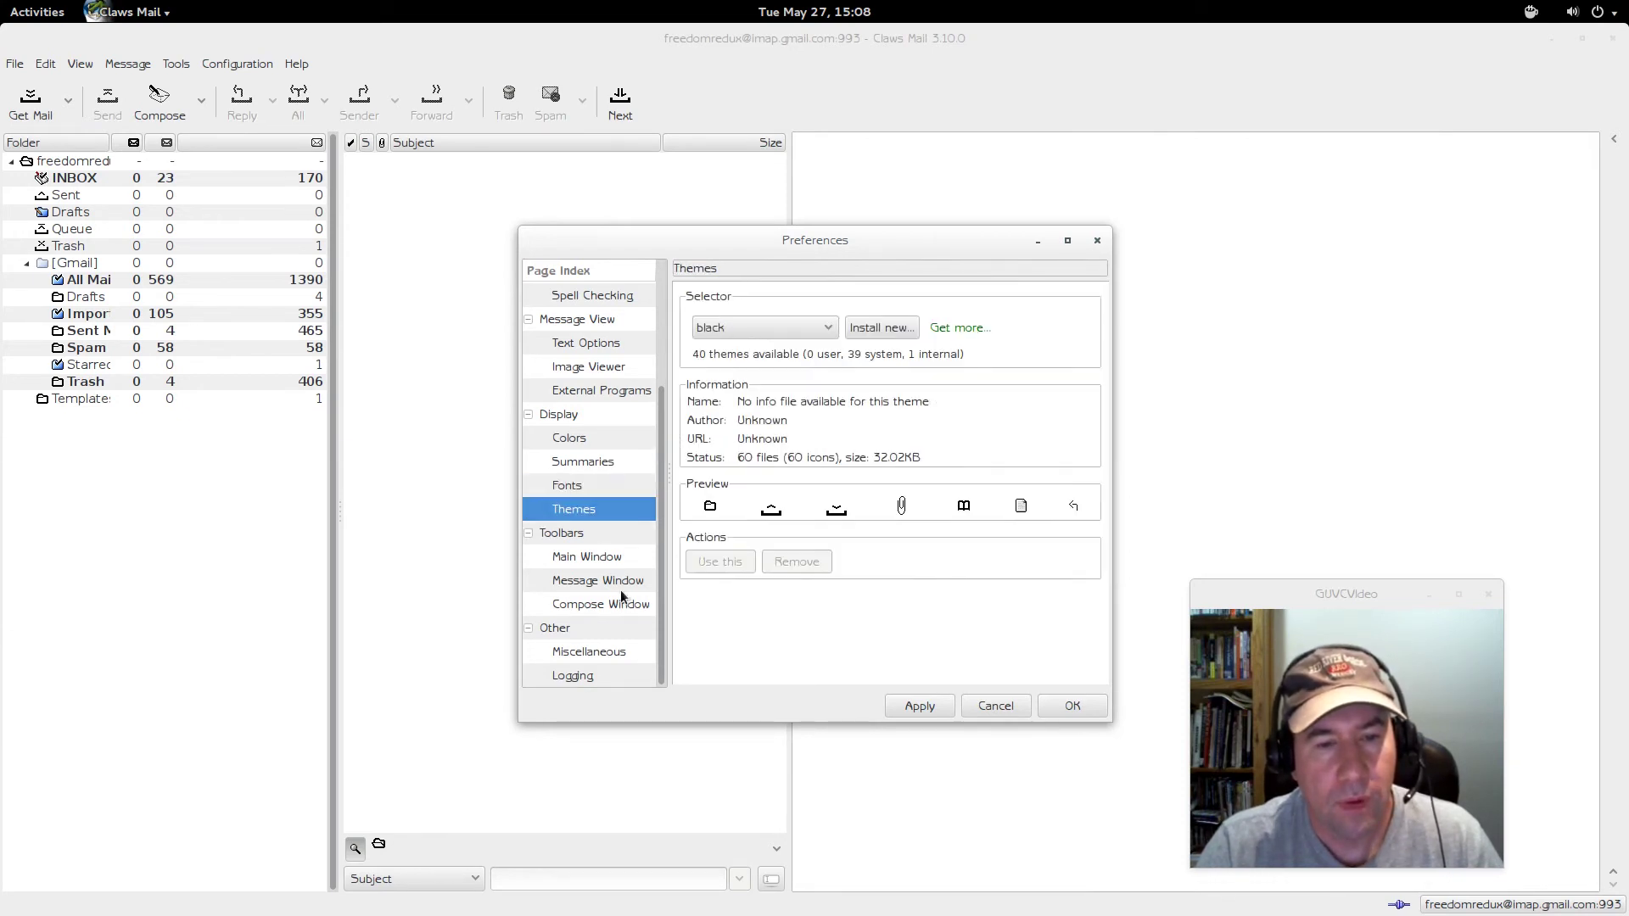
left_click(567, 539)
left_click(585, 561)
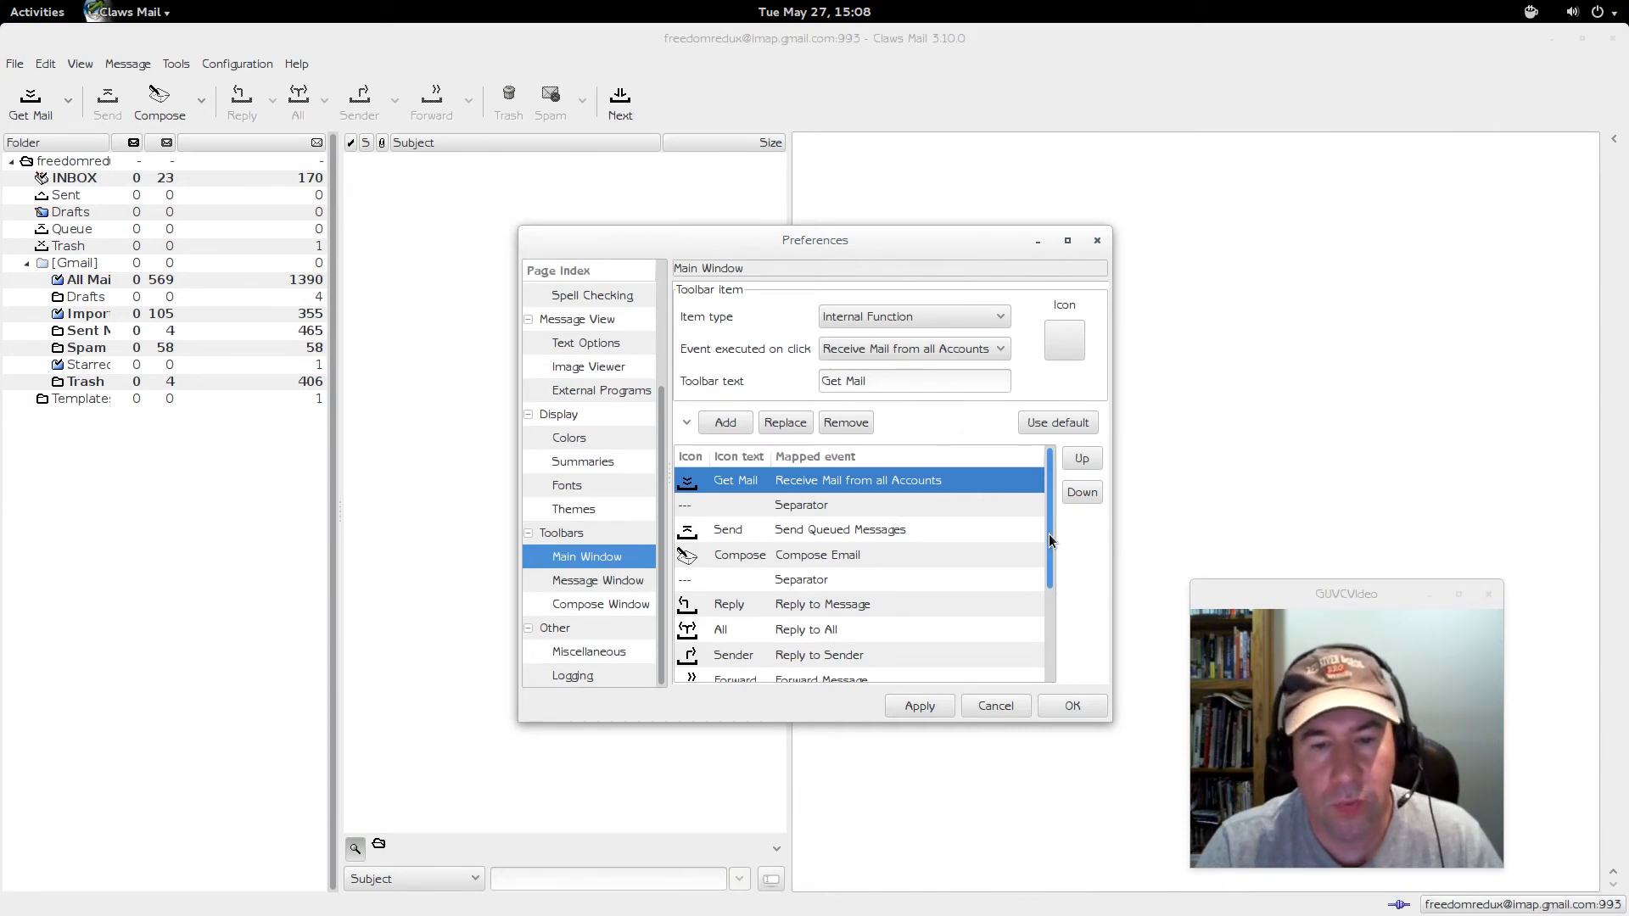
left_click_drag(1051, 540, 1027, 532)
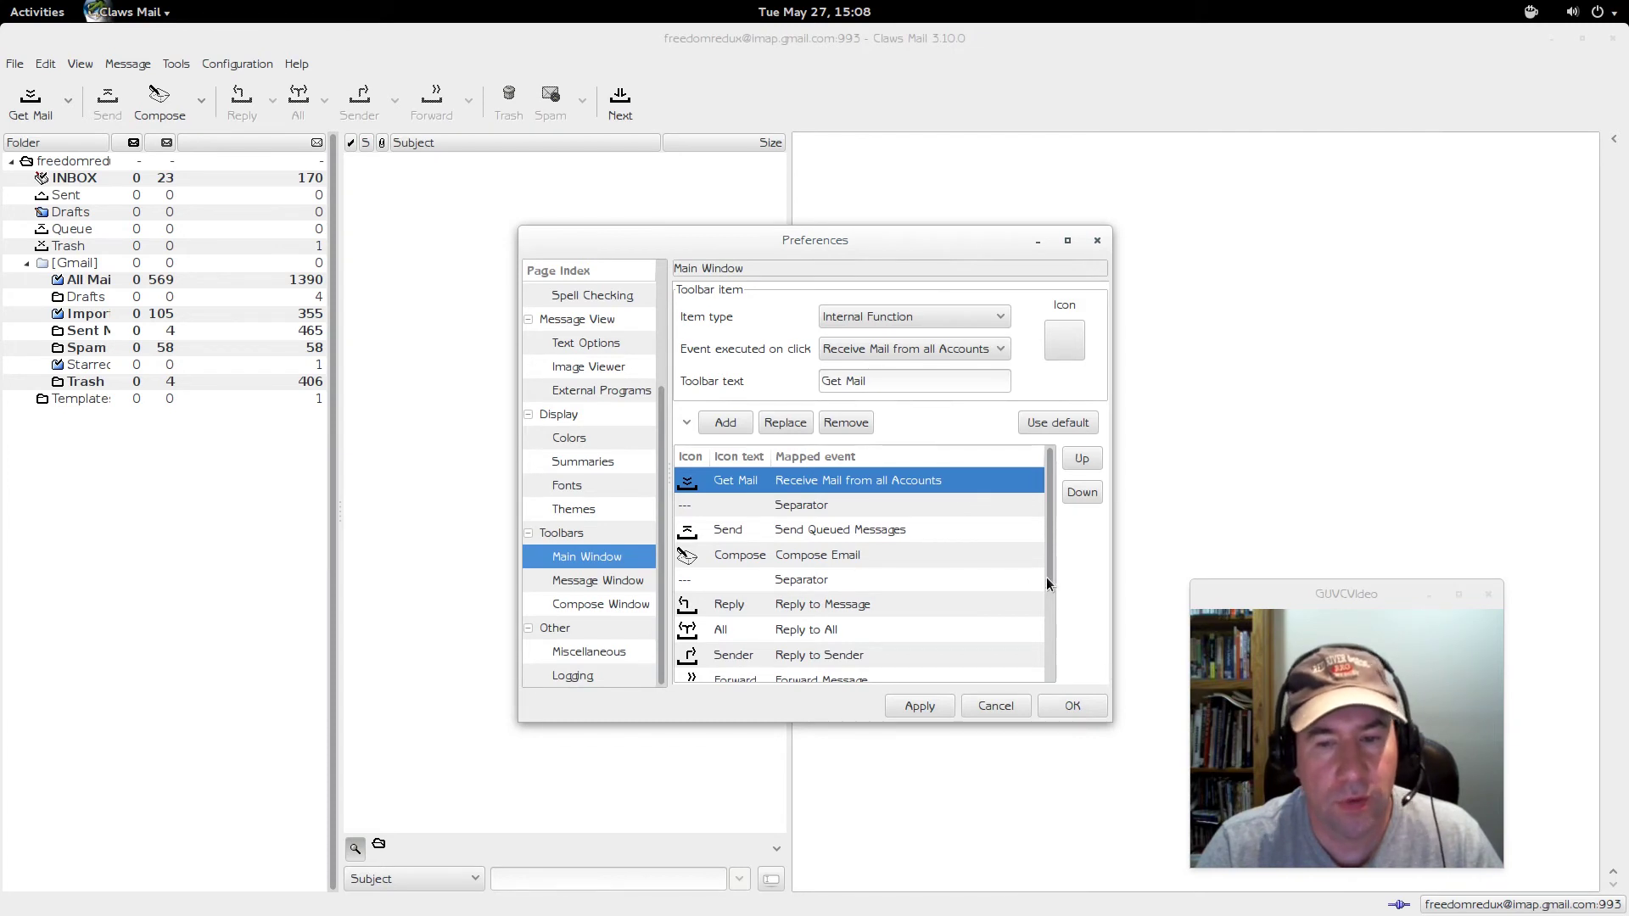
scroll(1048, 583, "down", 4)
scroll(1056, 673, "up", 3)
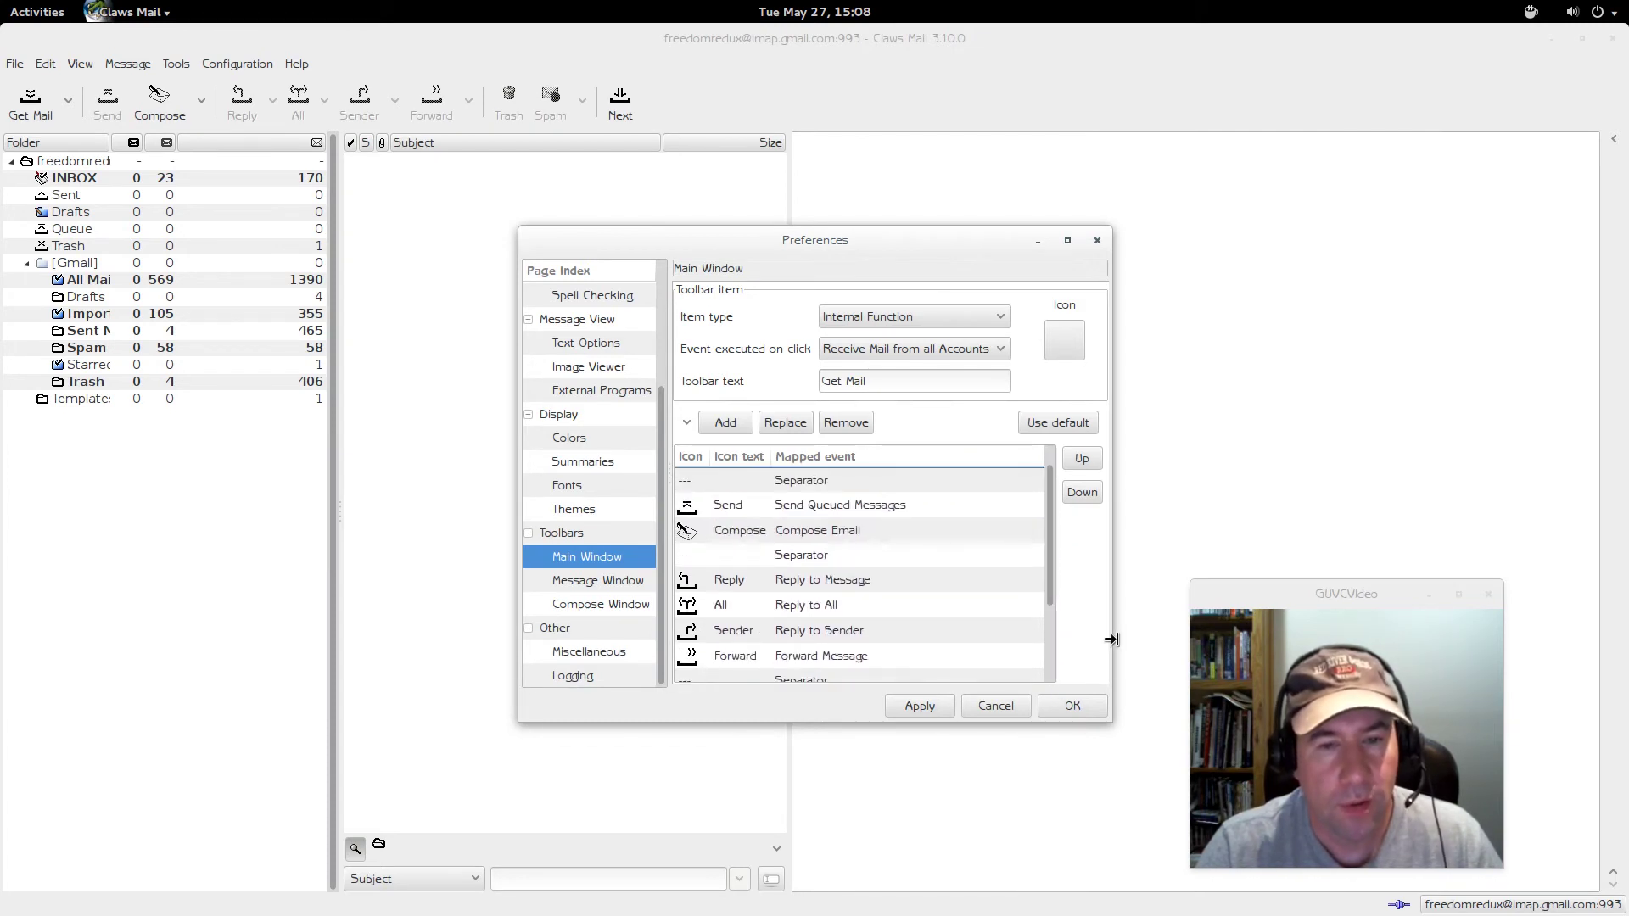
- Review message and compose window toolbars, Miscellaneous and Logging pages, then close Preferences with OK
left_click(607, 585)
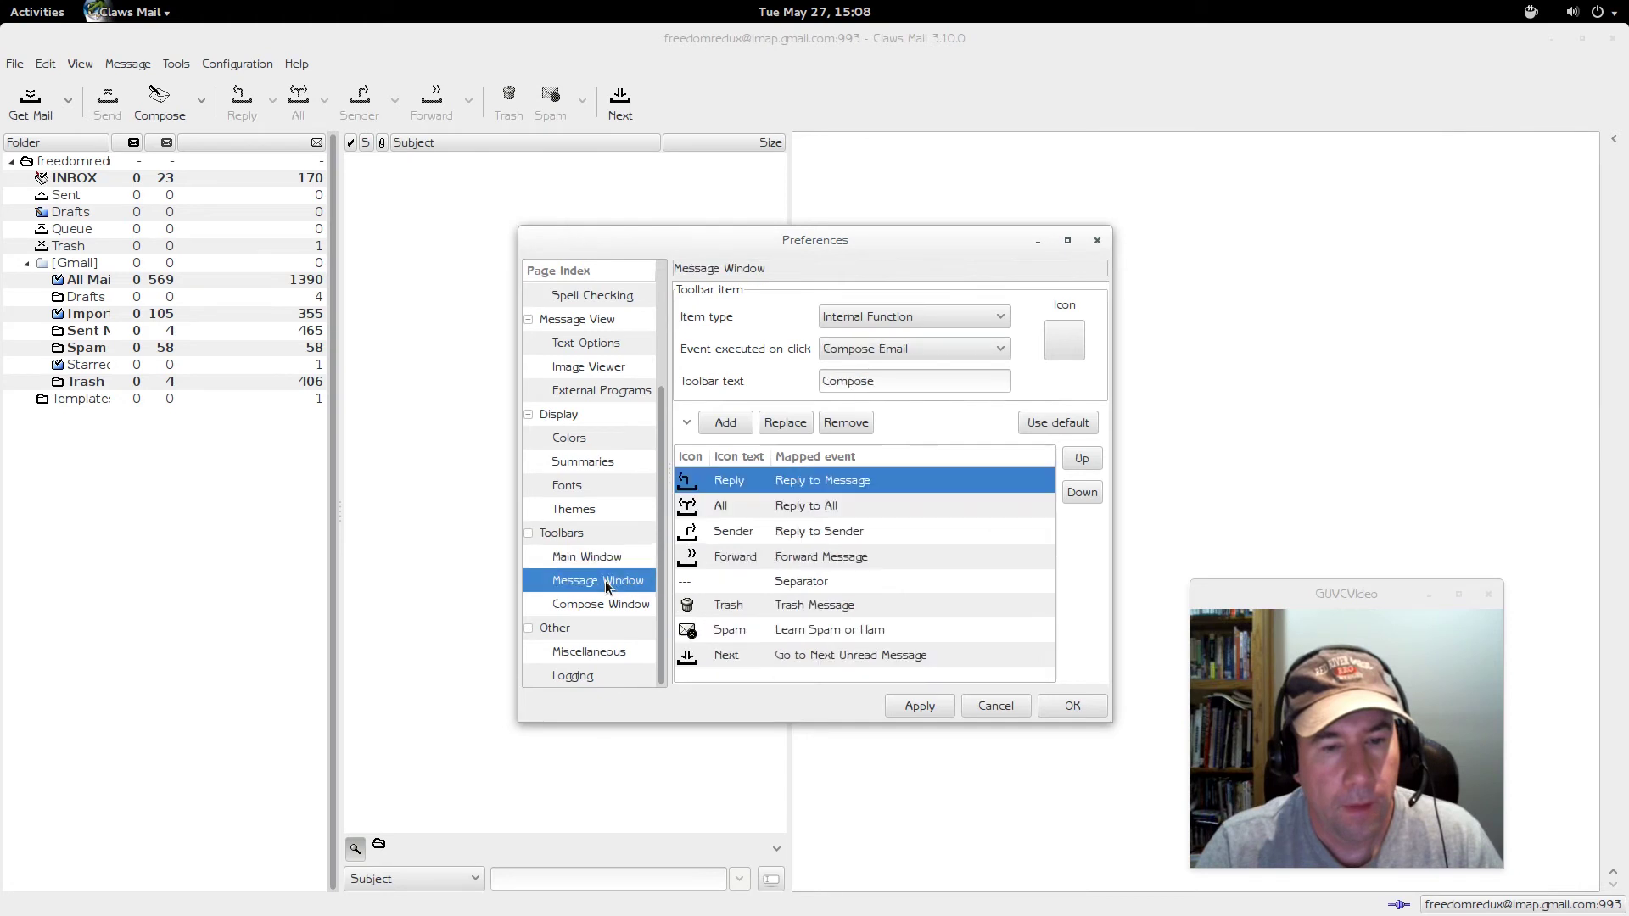
left_click(594, 604)
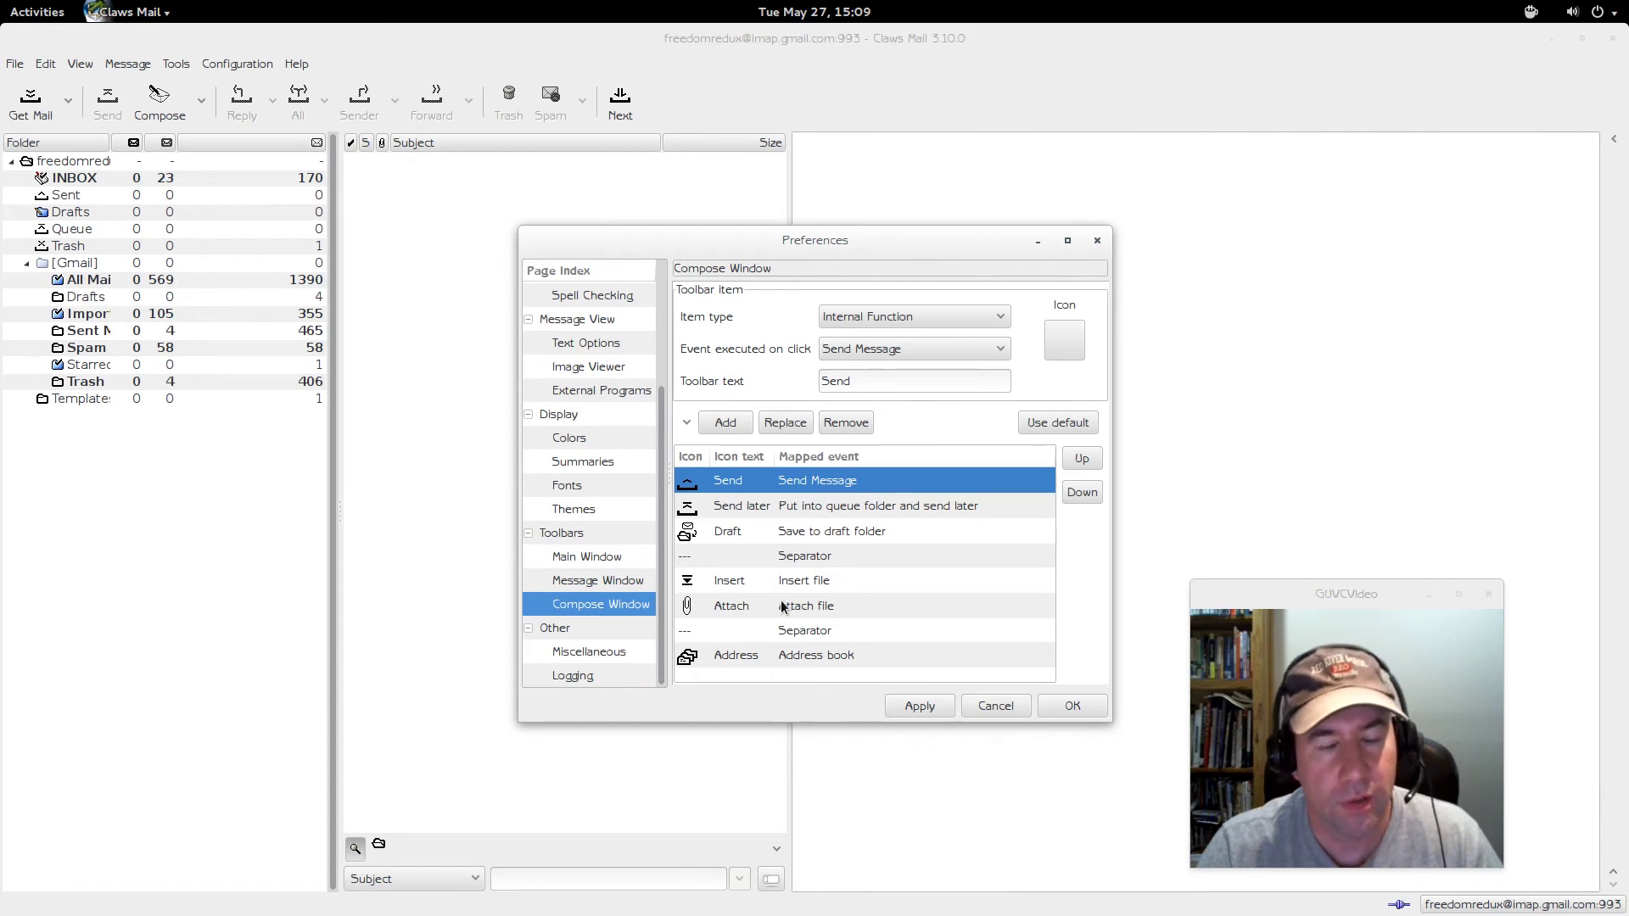
left_click(589, 652)
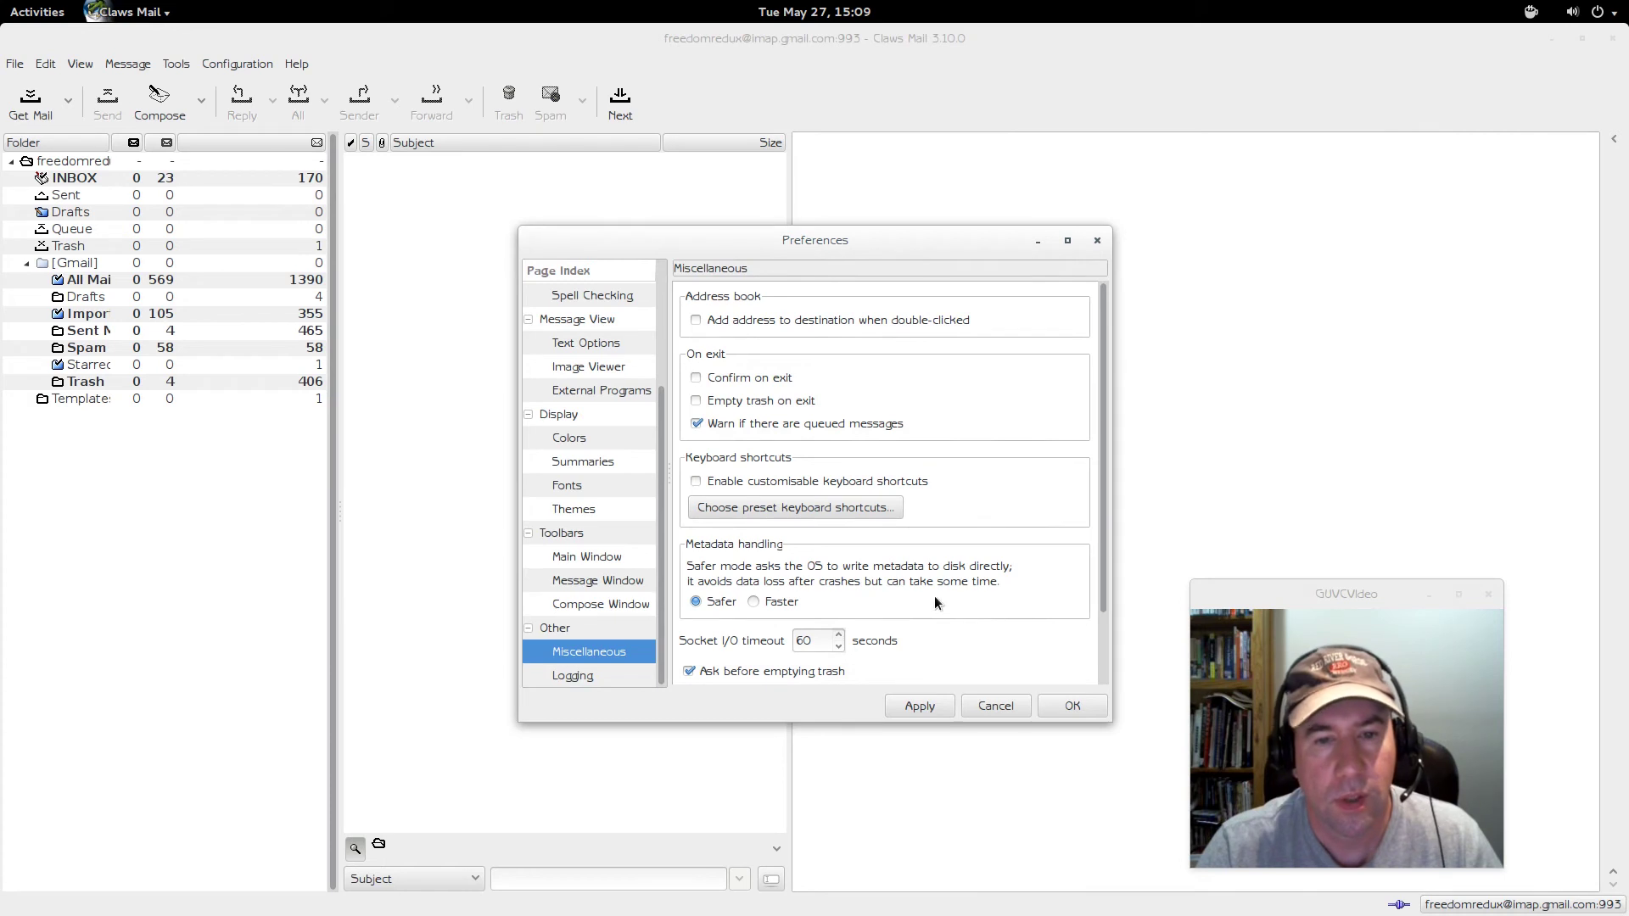
left_click(577, 676)
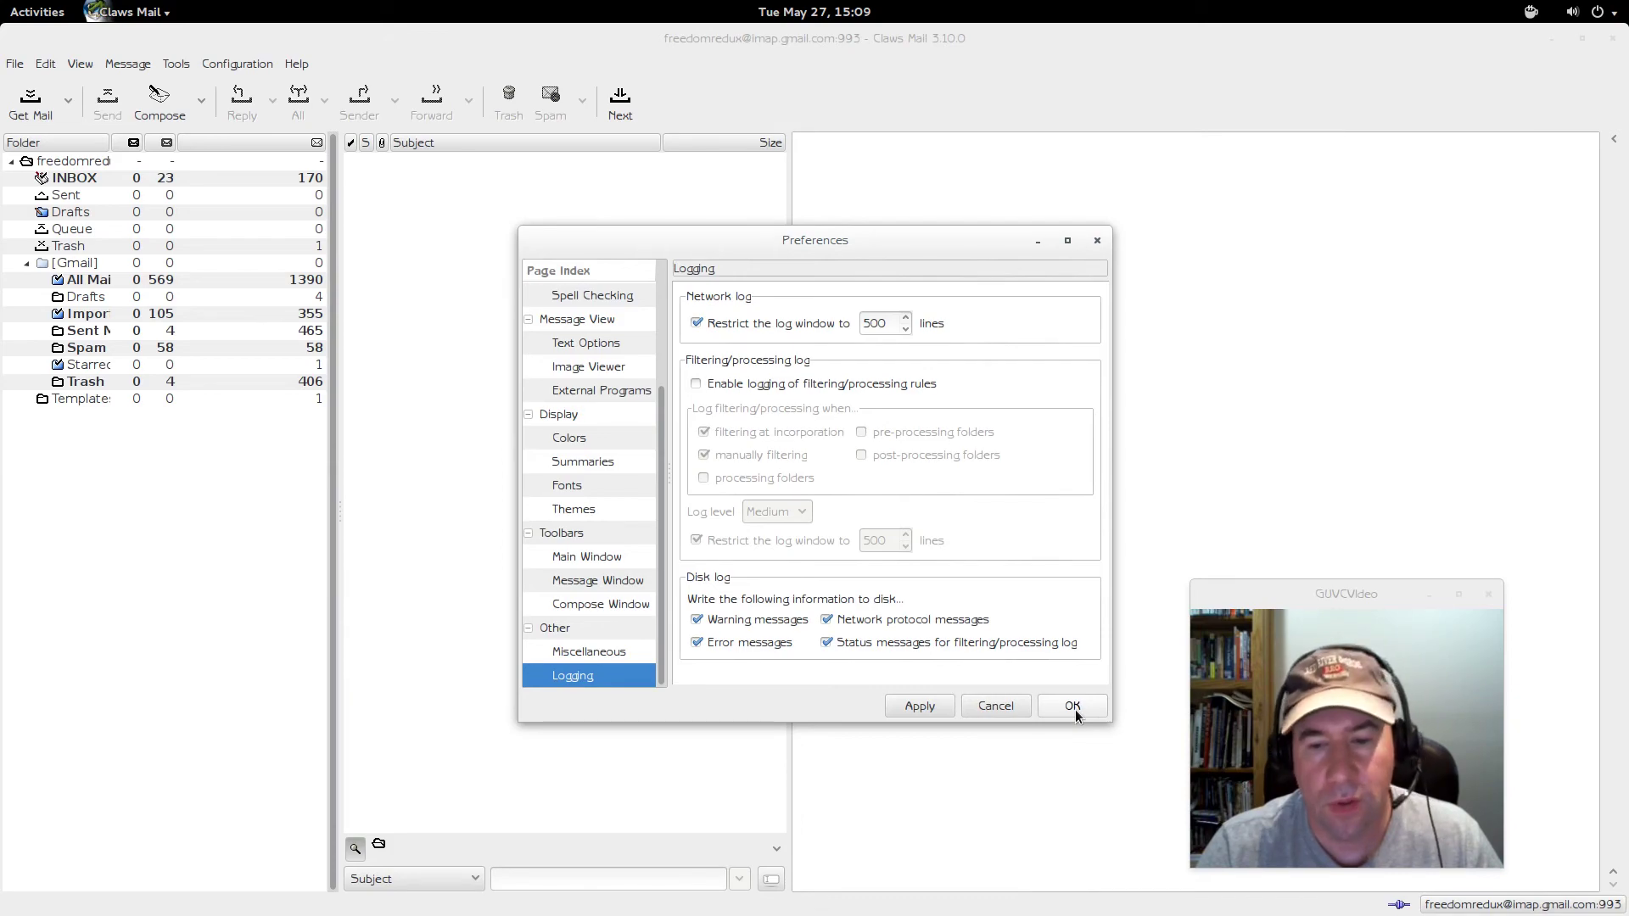
left_click(1073, 707)
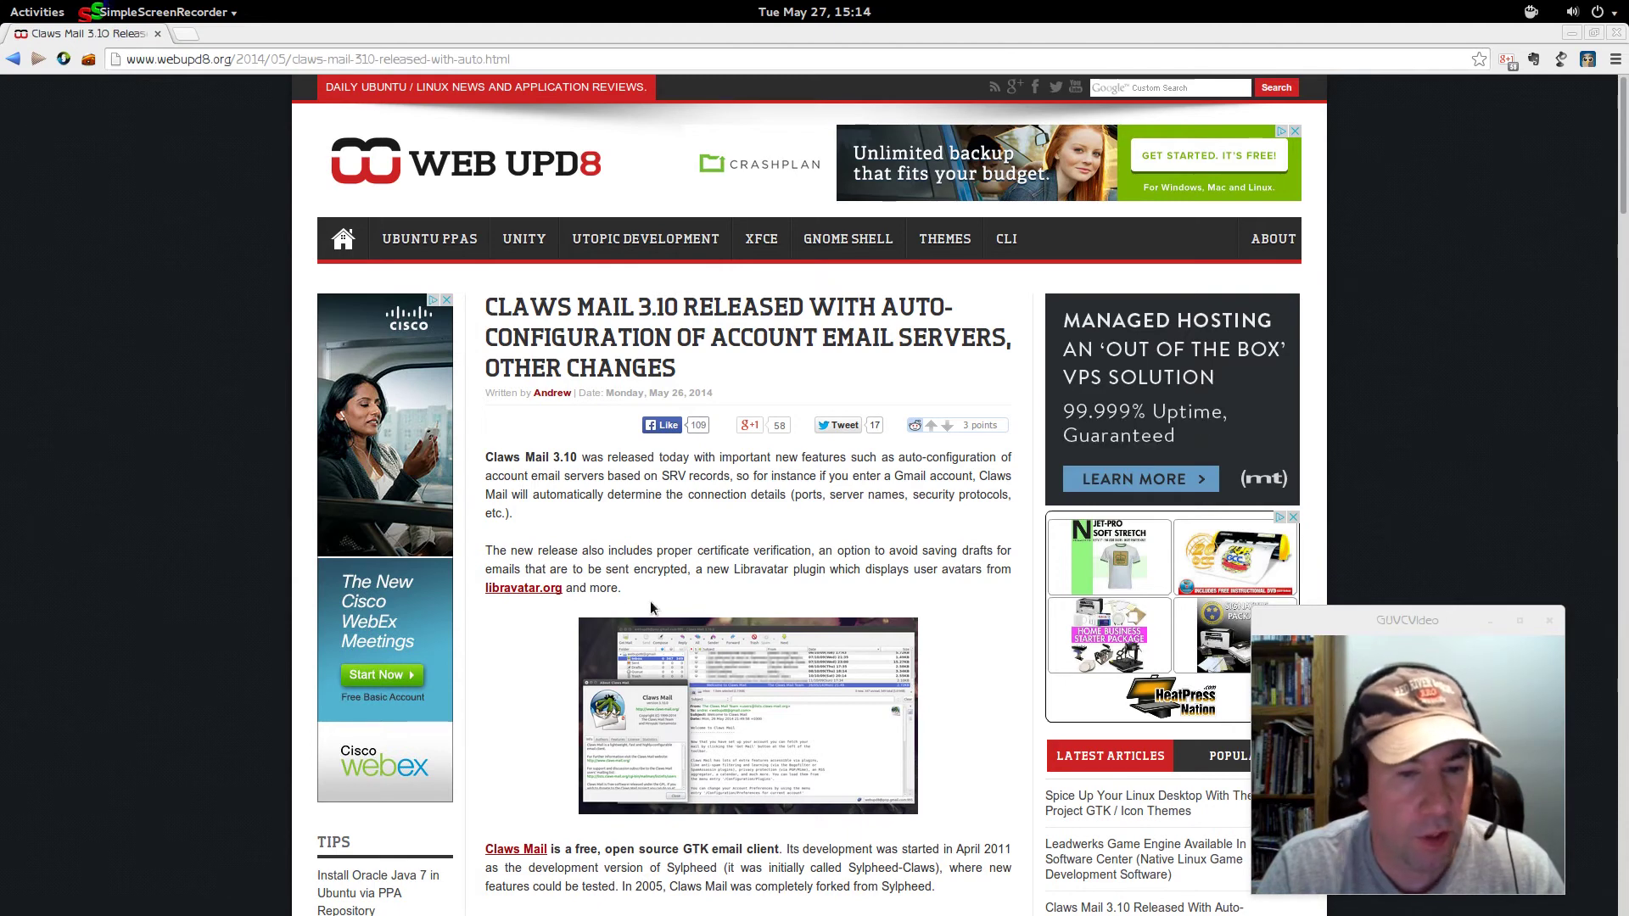
- Open the article's libravatar.org link in a new tab from its right-click menu
right_click(523, 591)
left_click(577, 599)
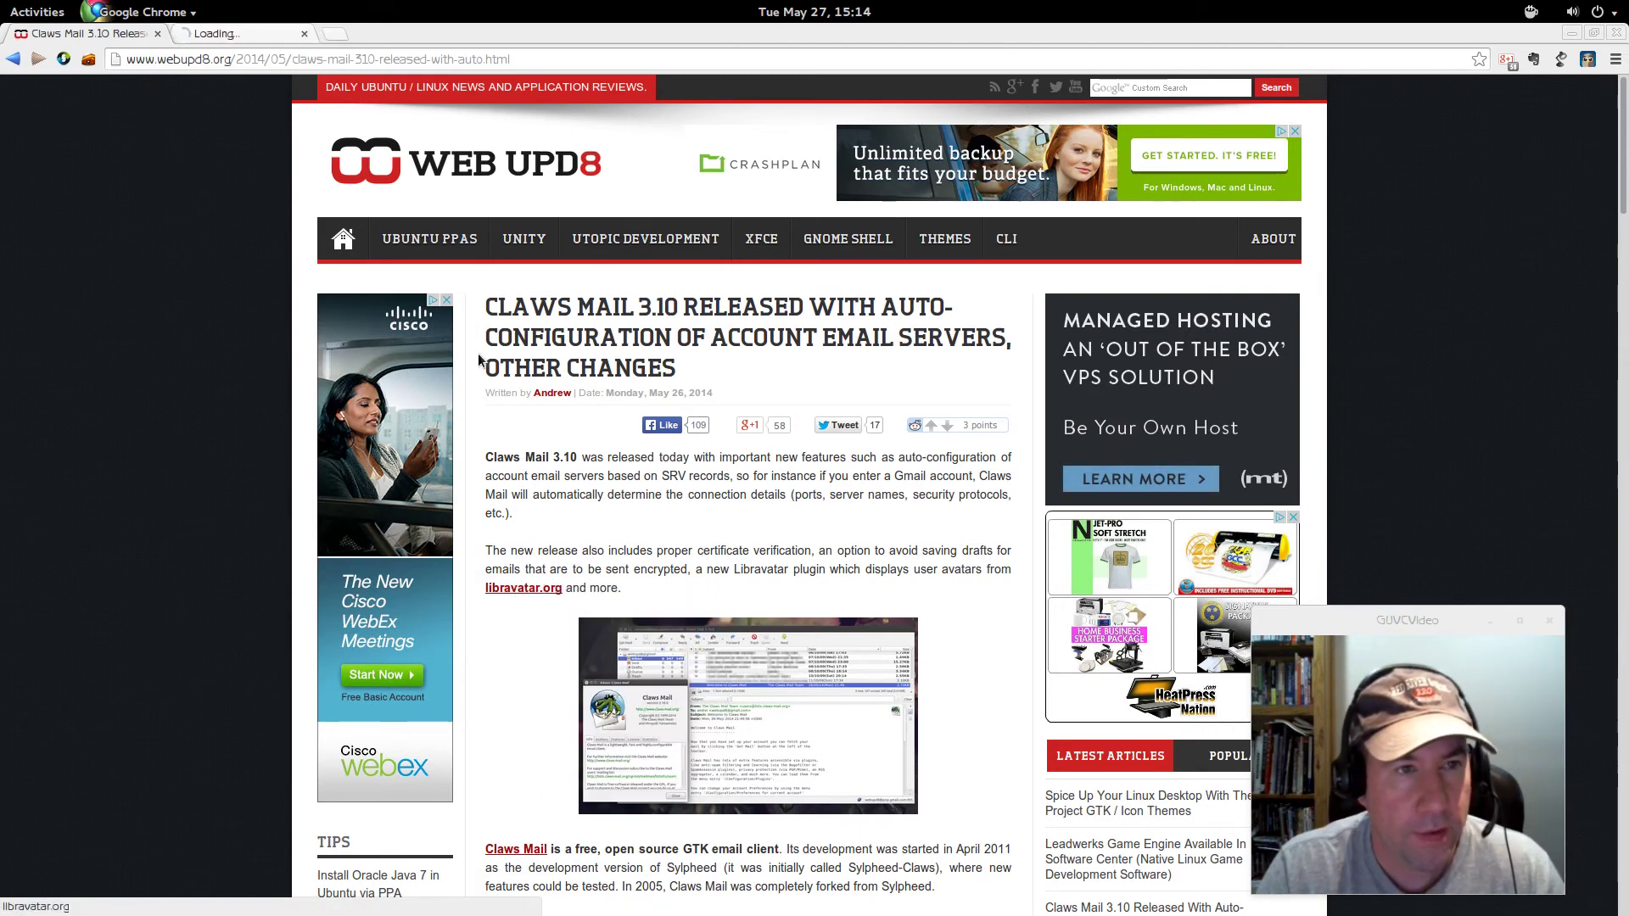
- Switch to the Libravatar tab and reload its homepage via the logo
left_click(229, 31)
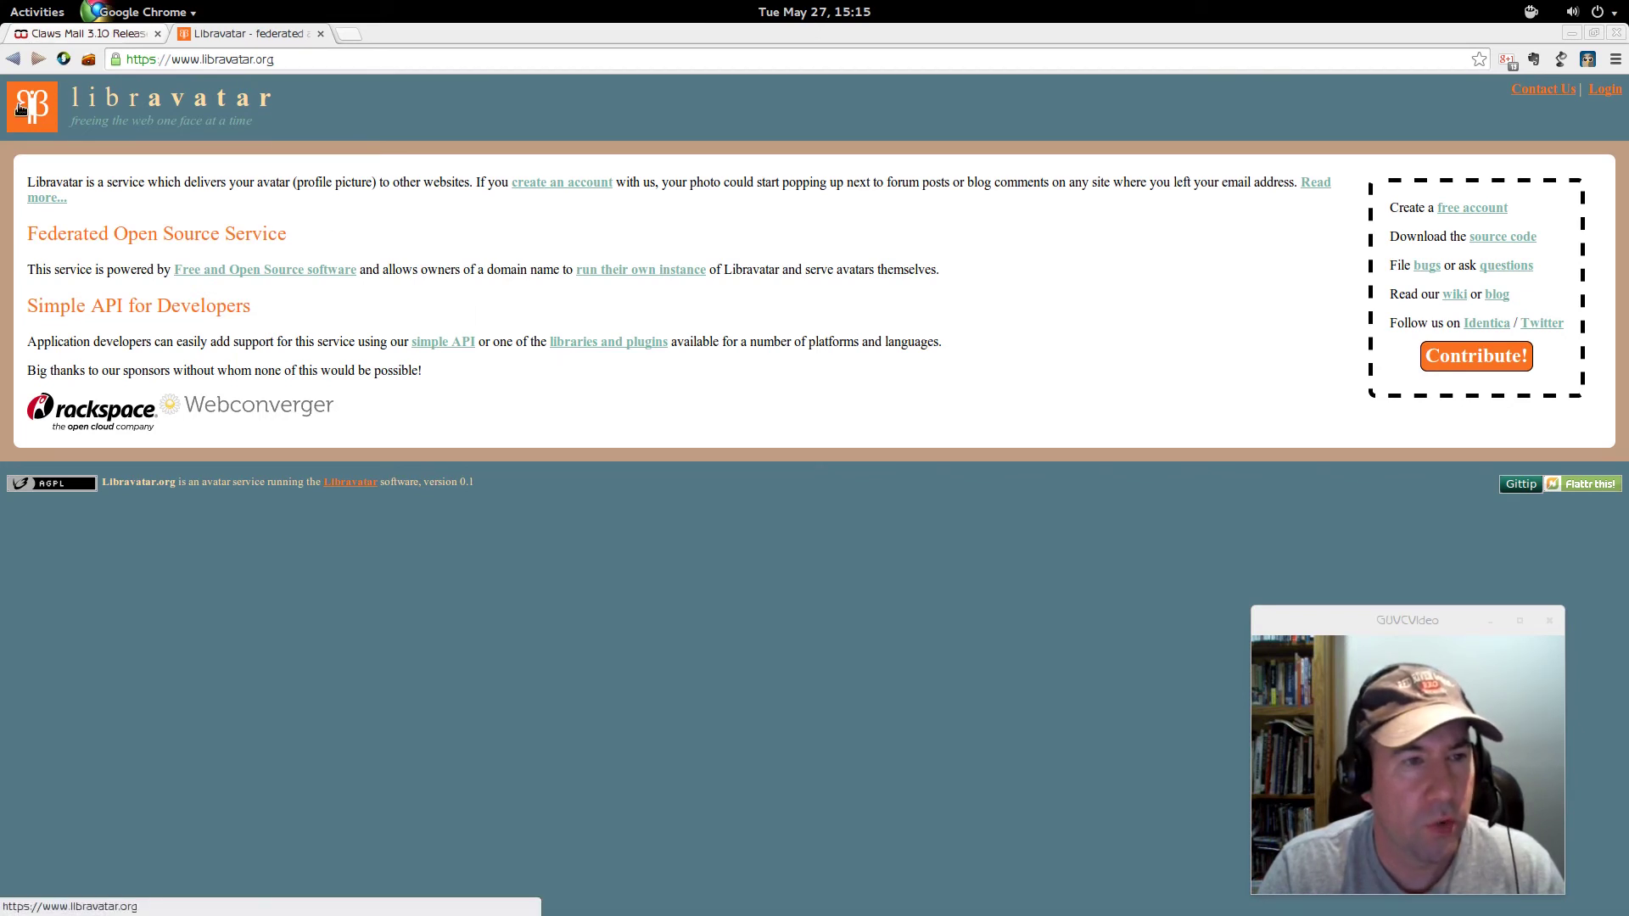
left_click(18, 108)
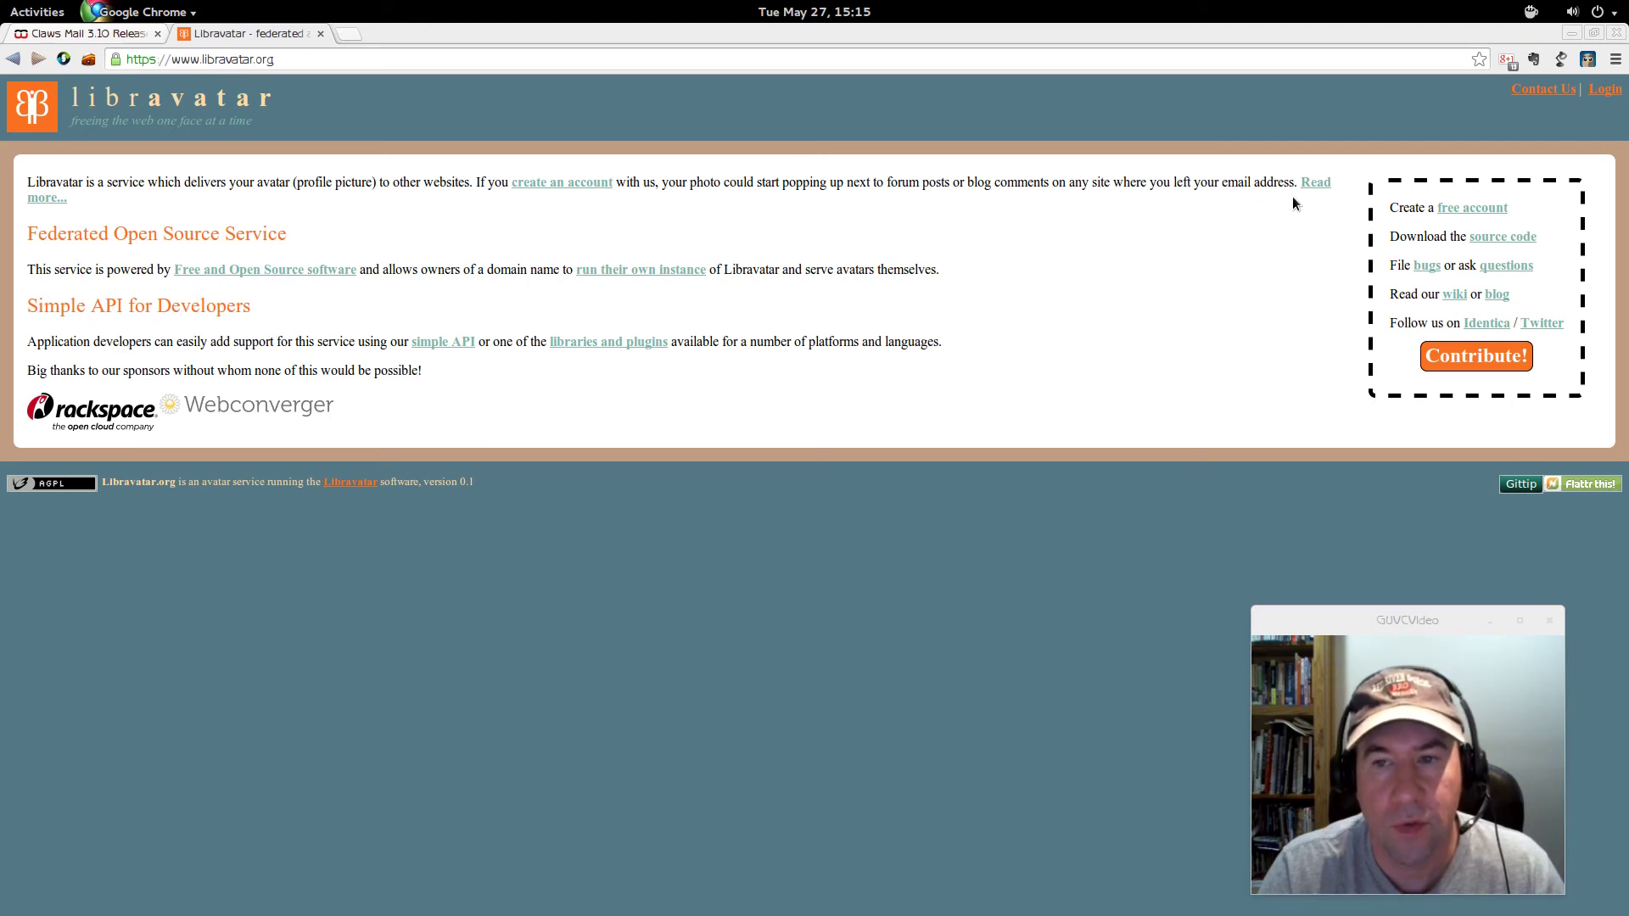
- Follow 'Read more...' to the Libravatar wiki description, scroll through it and back up
left_click(1310, 185)
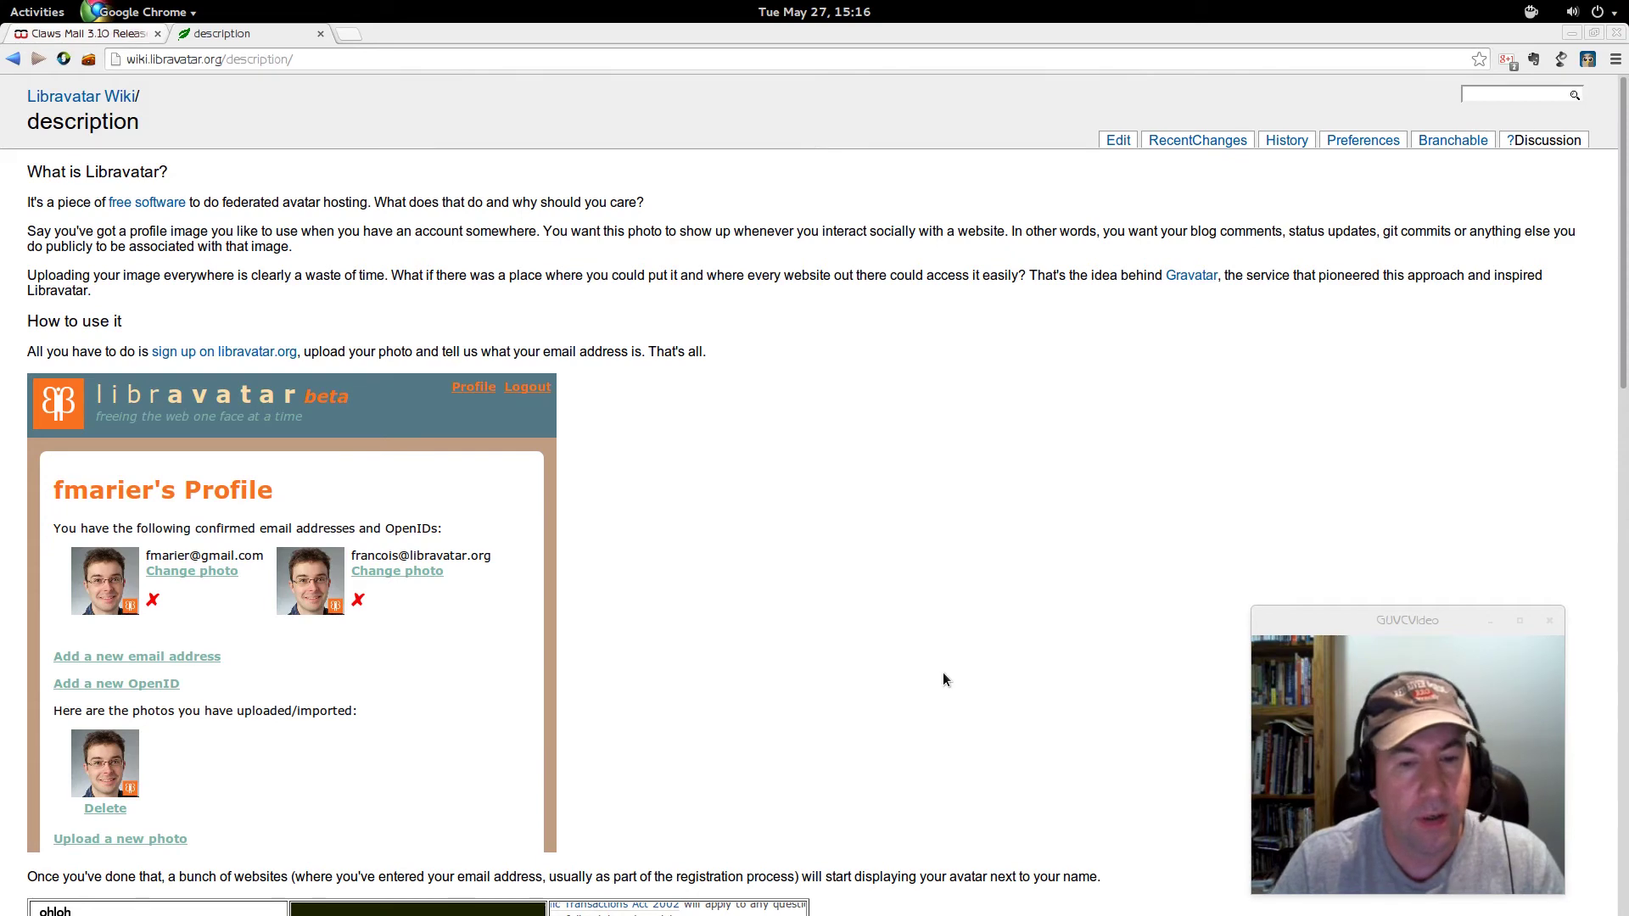
scroll(938, 666, "down", 6)
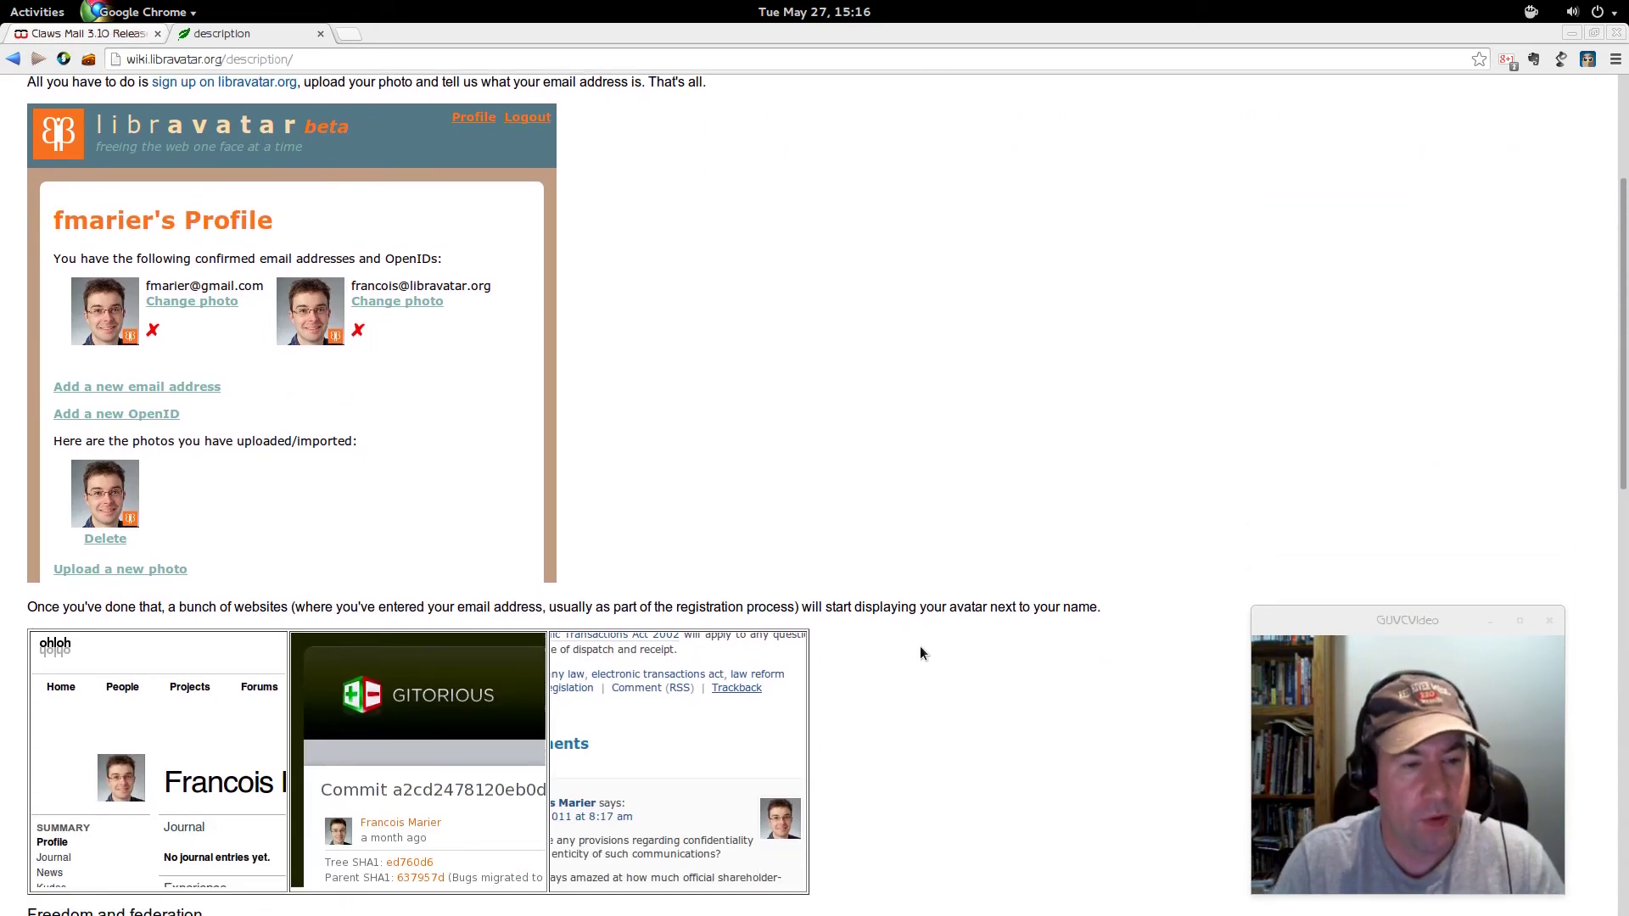
scroll(913, 654, "down", 14)
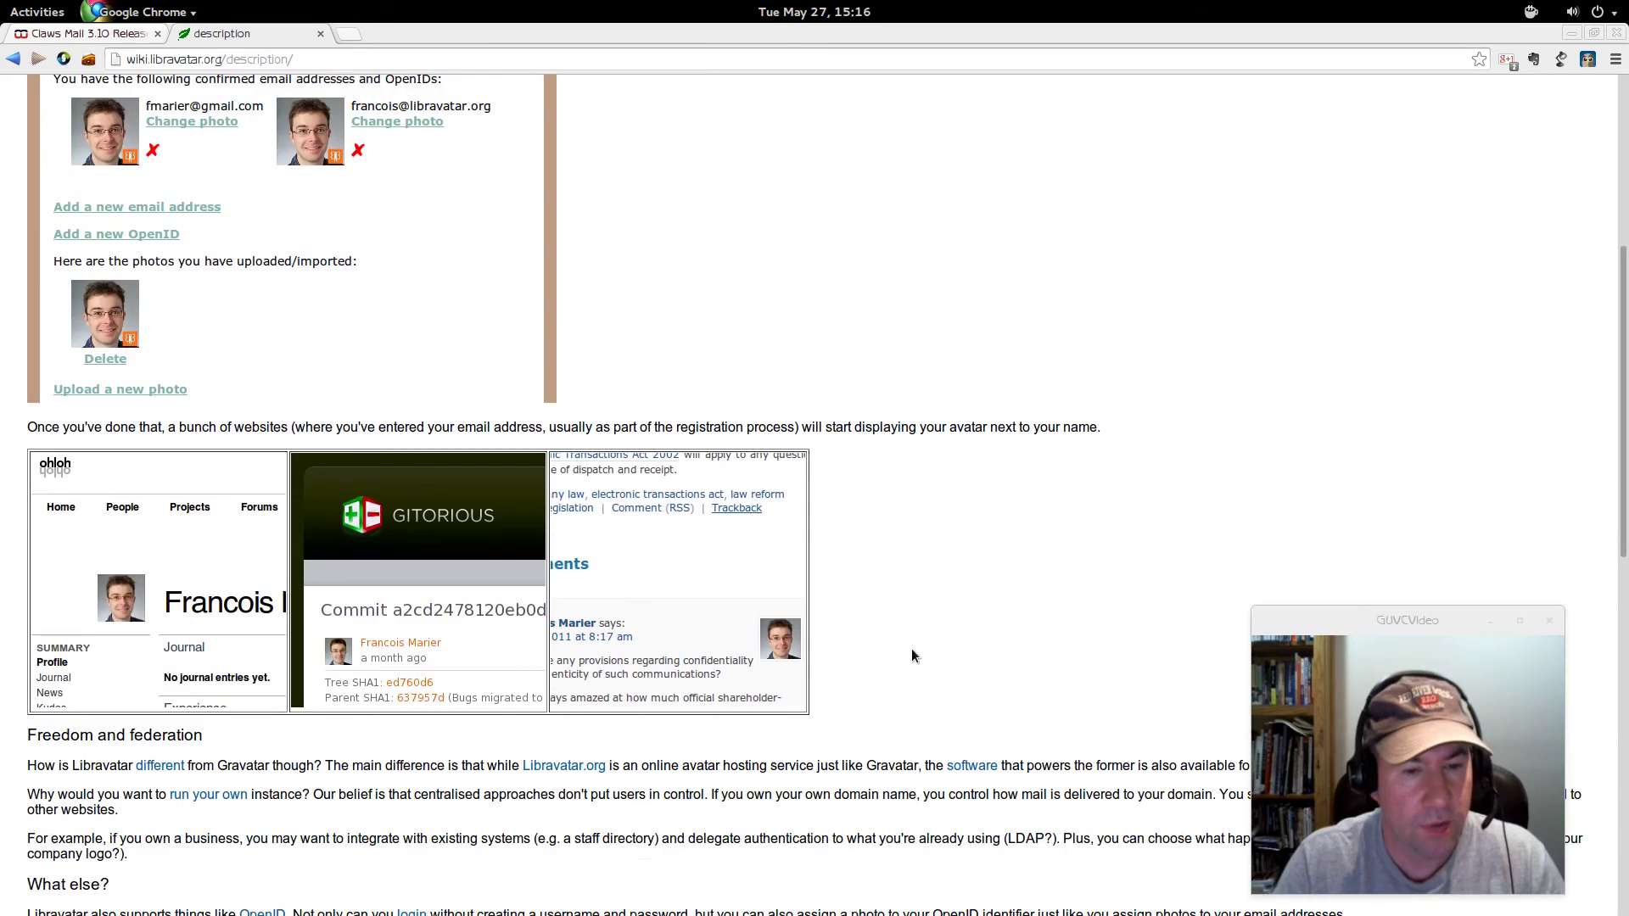
scroll(893, 653, "down", 6)
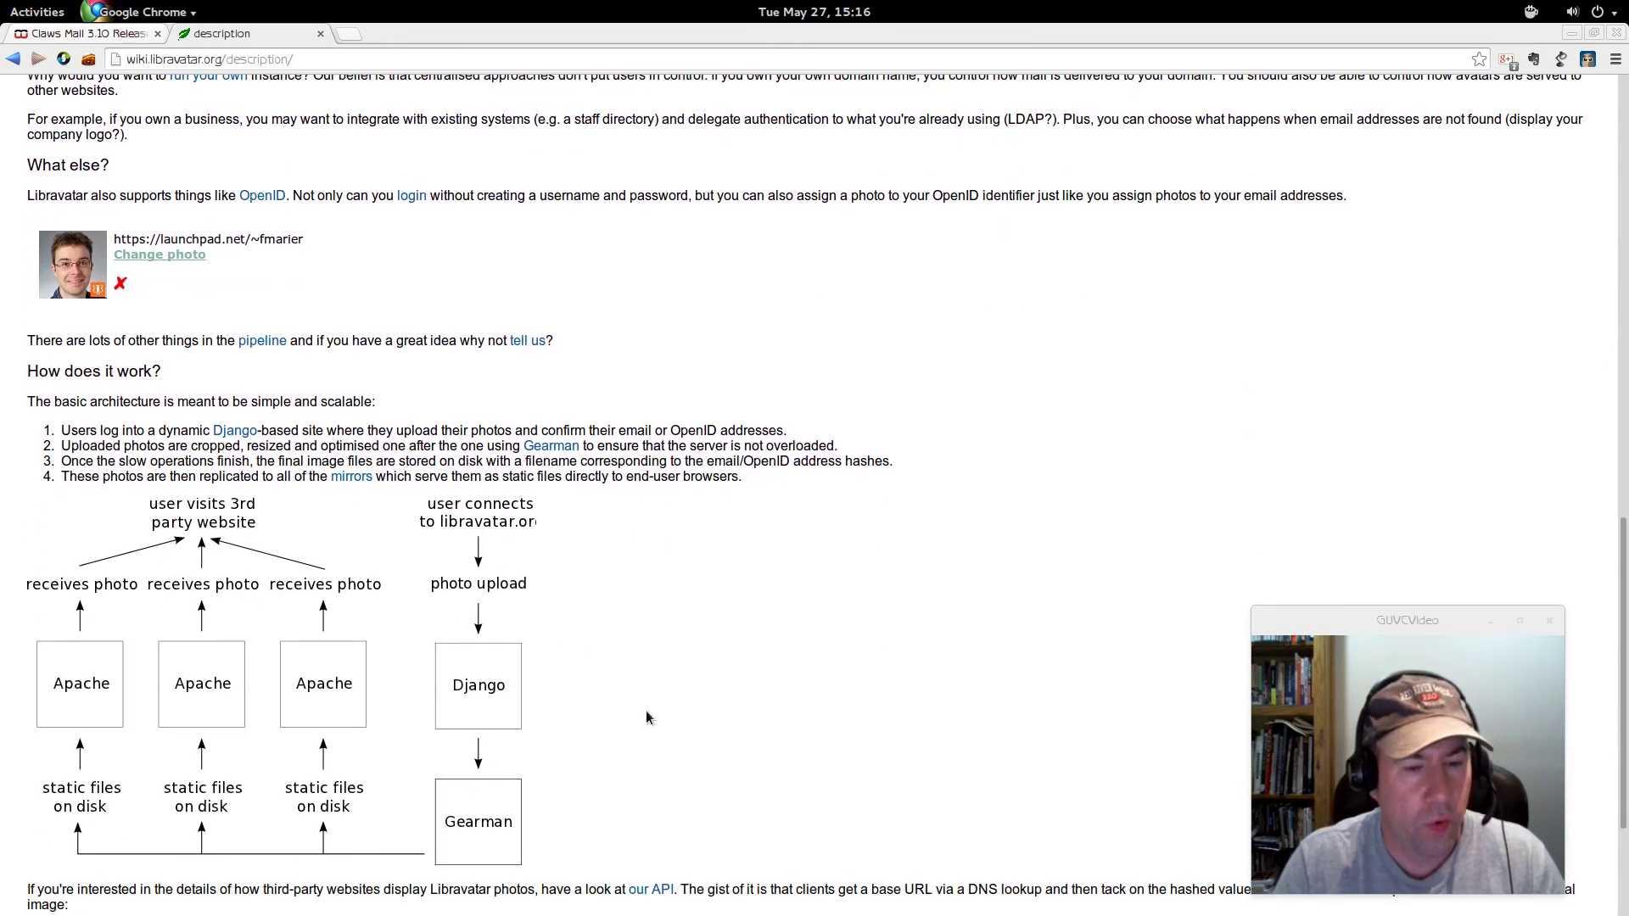
scroll(989, 662, "up", 18)
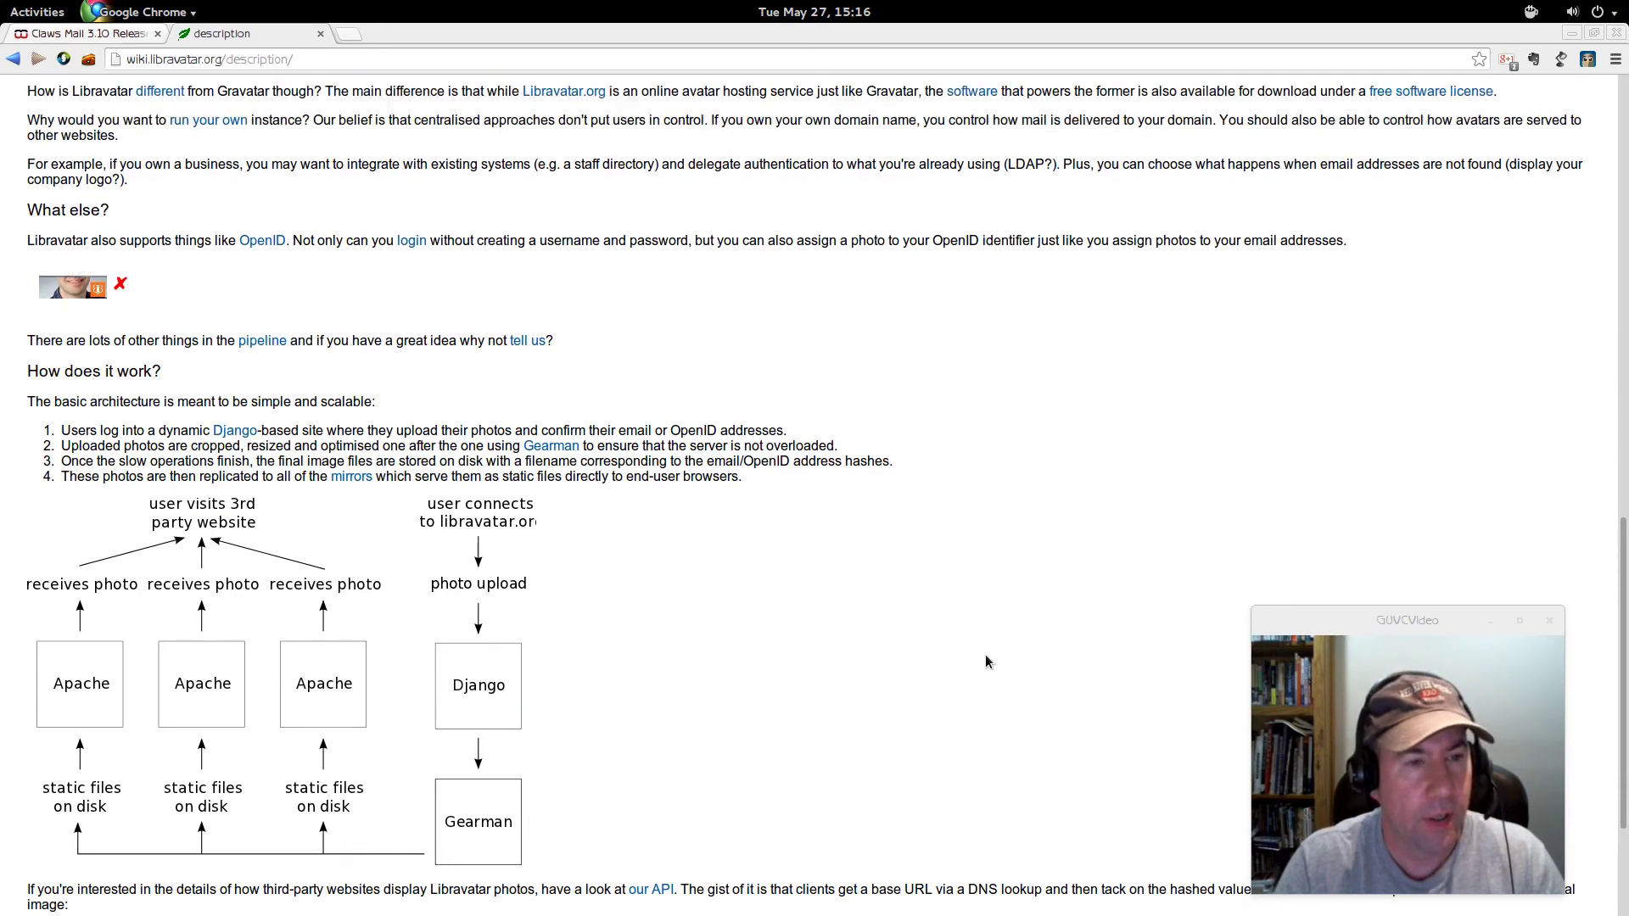
scroll(987, 657, "up", 6)
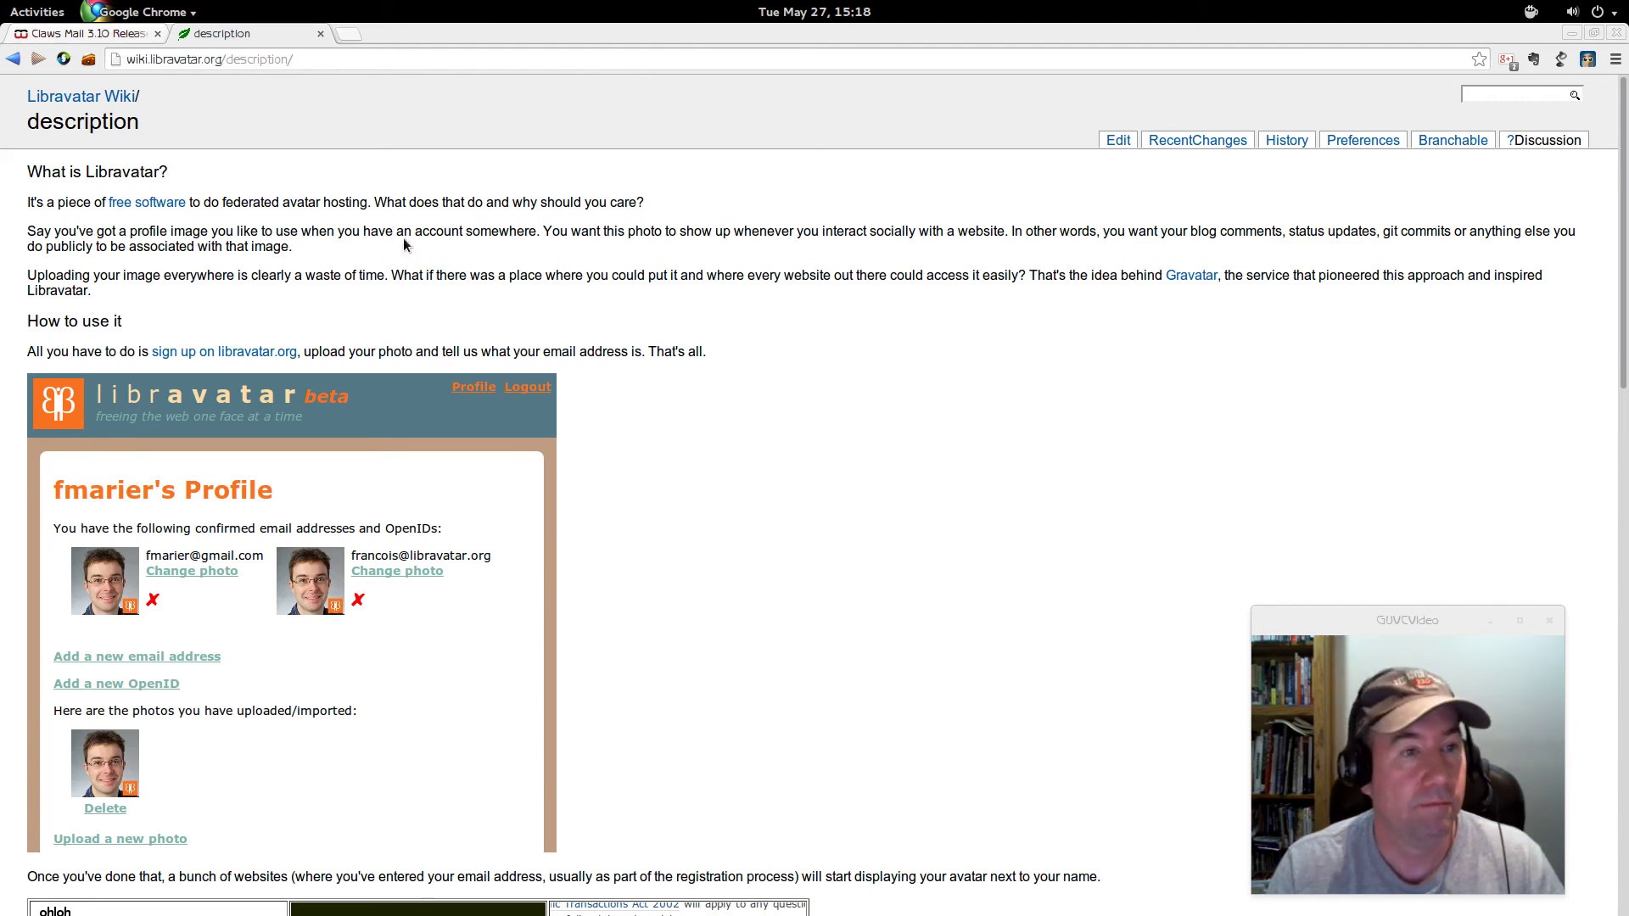
- Return to the WebUpd8 tab, scroll to 'Changes in Claws Mail 3.10', then show the activities overview
left_click(68, 34)
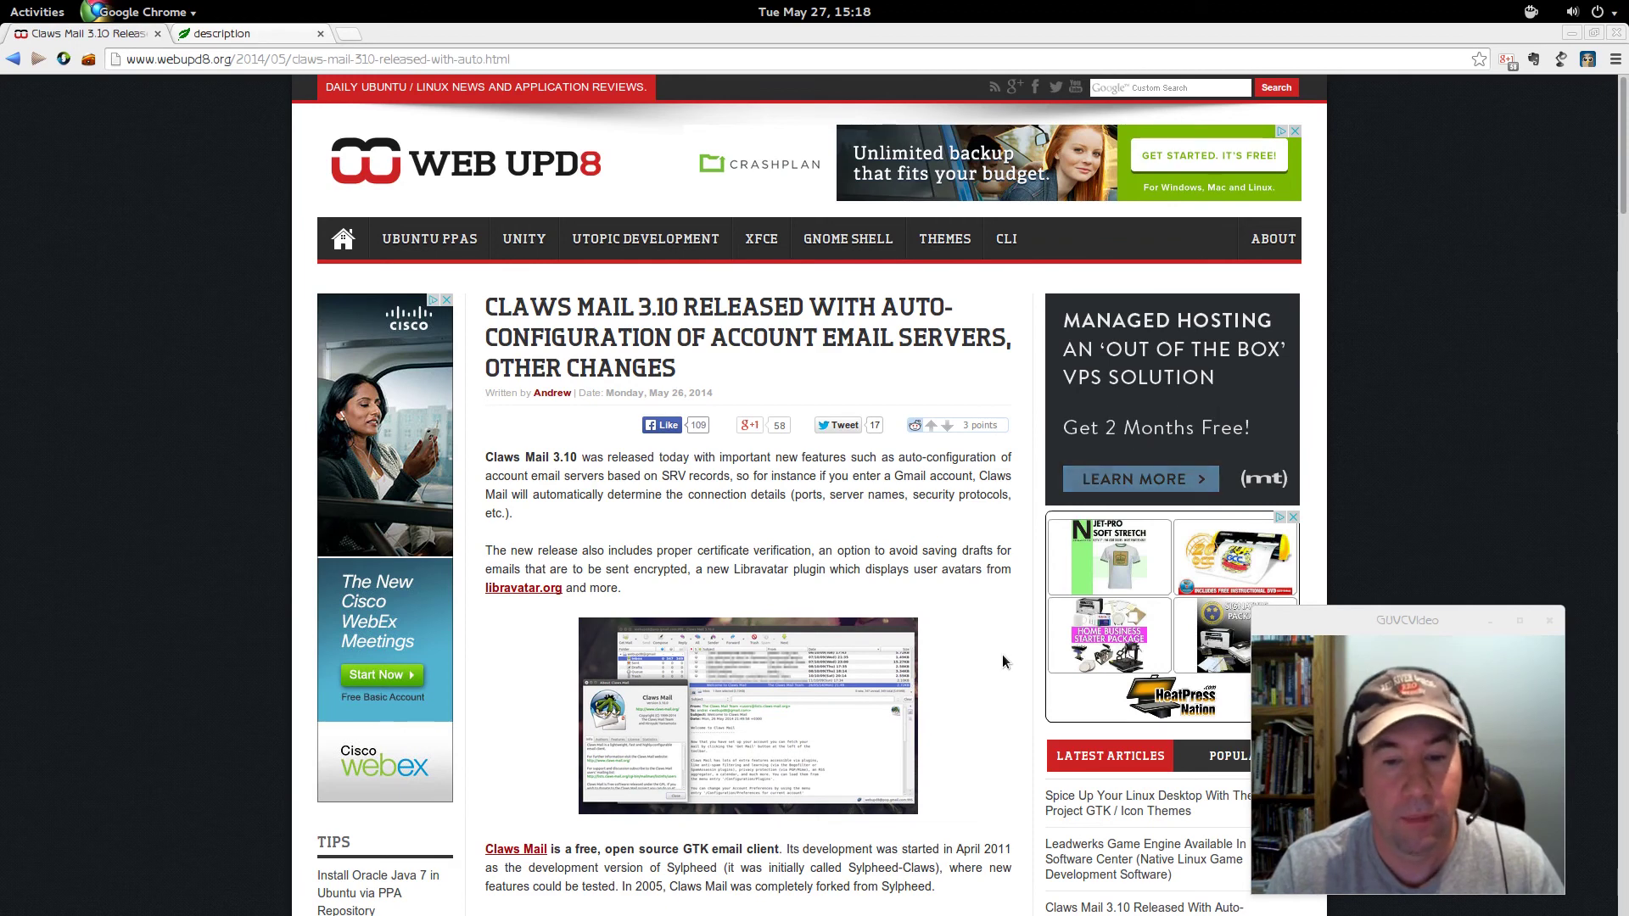
scroll(1006, 654, "down", 1)
scroll(1008, 655, "down", 9)
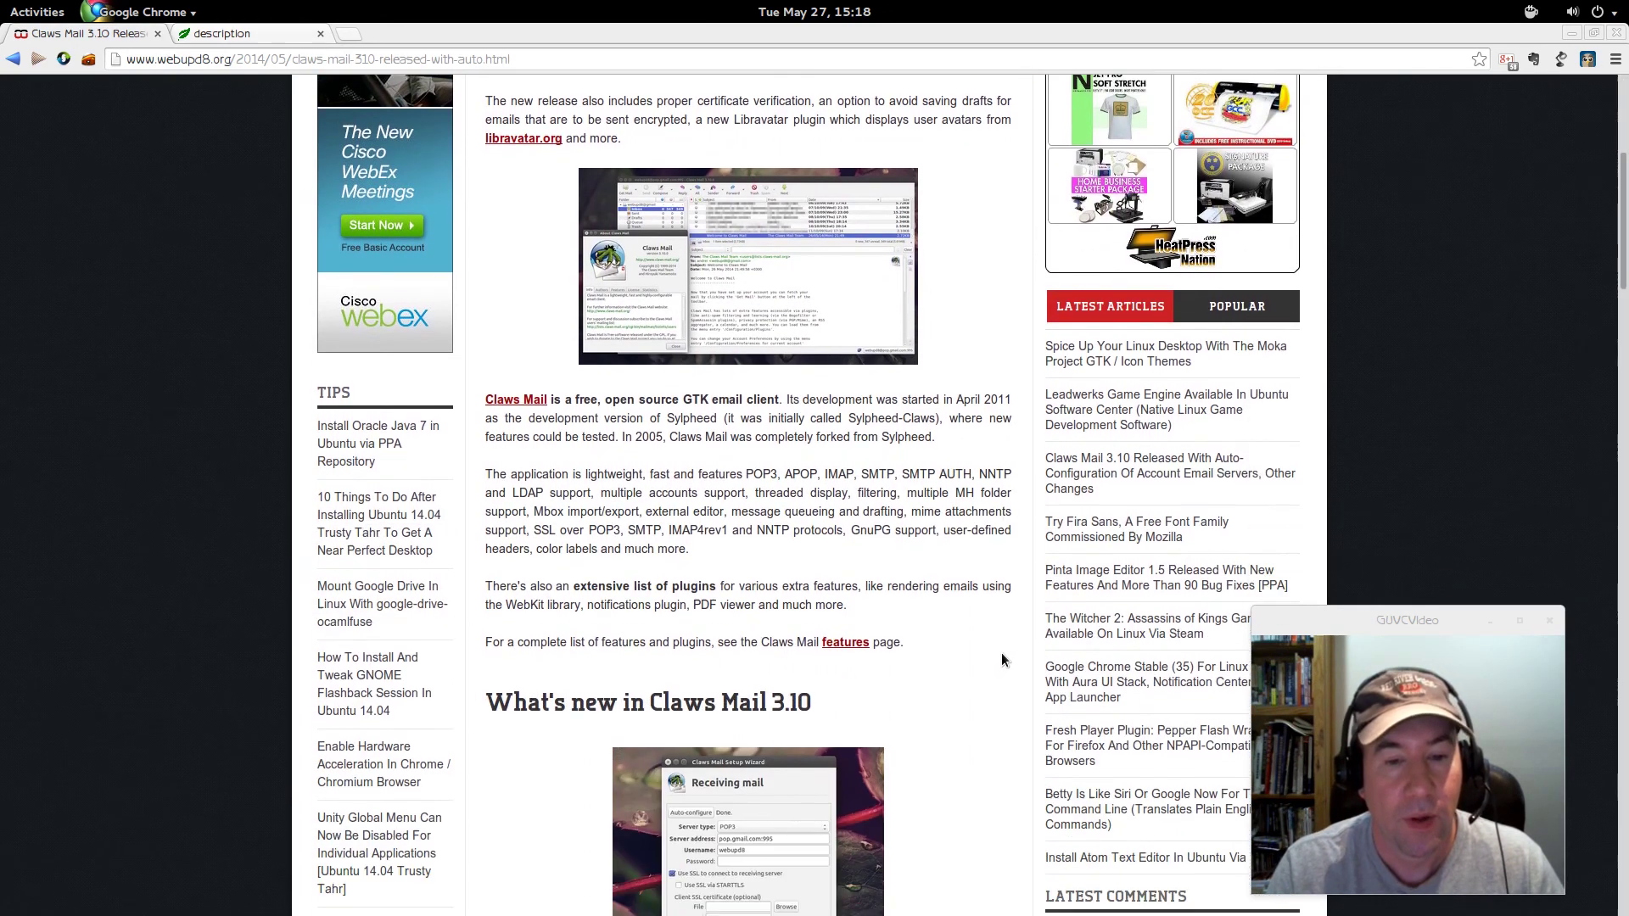
scroll(1002, 655, "down", 2)
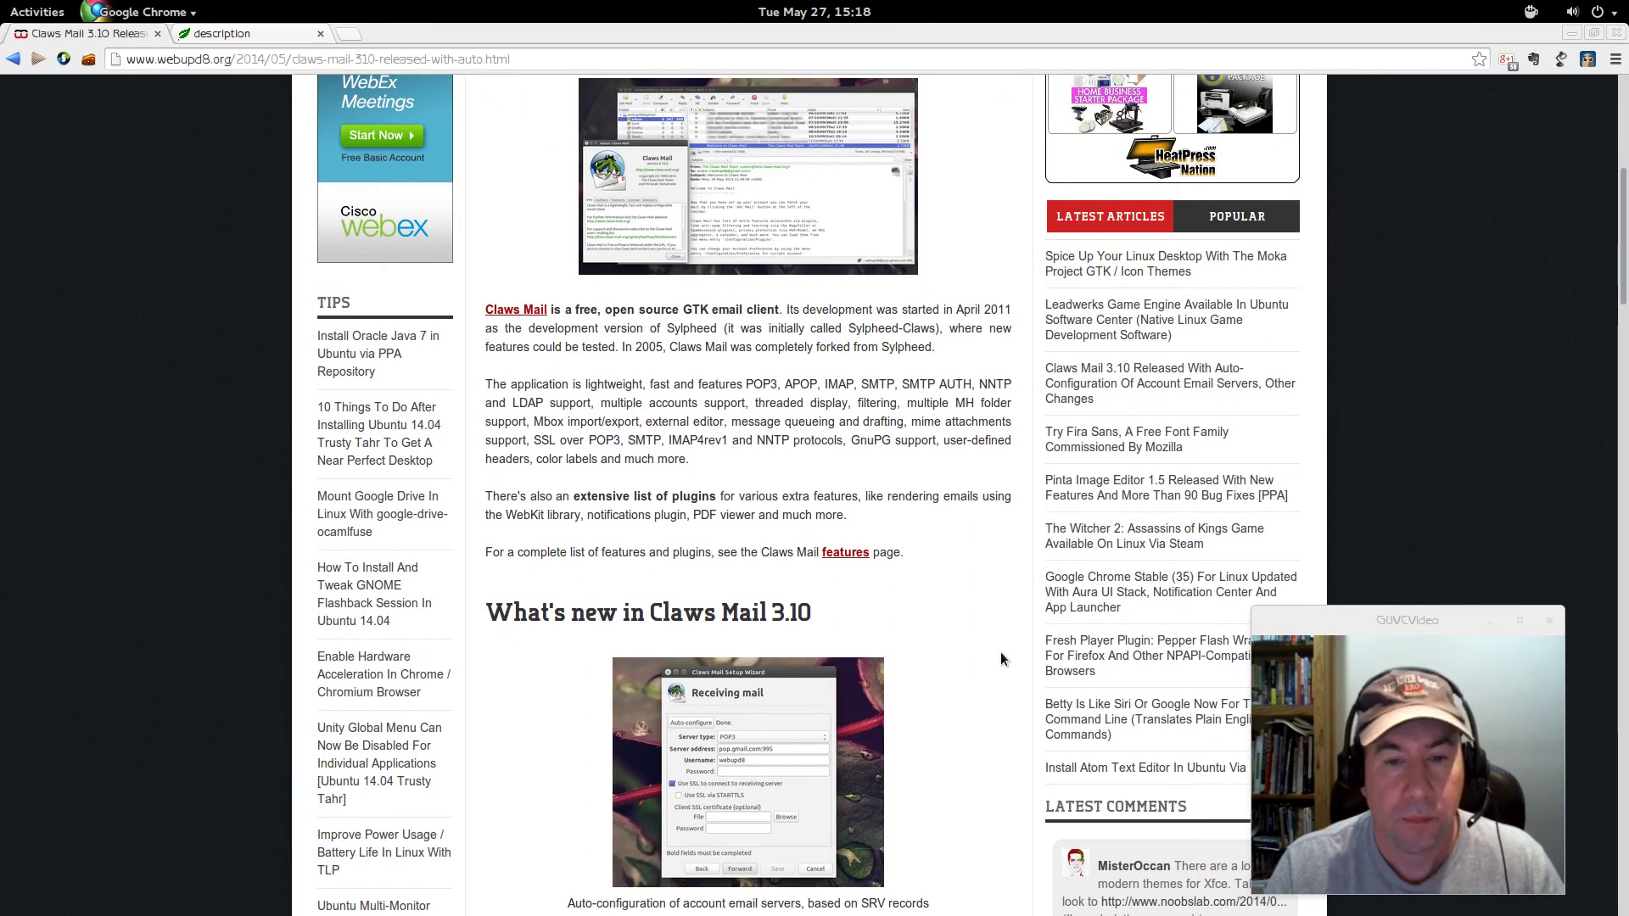
scroll(1001, 654, "down", 1)
scroll(1000, 659, "down", 4)
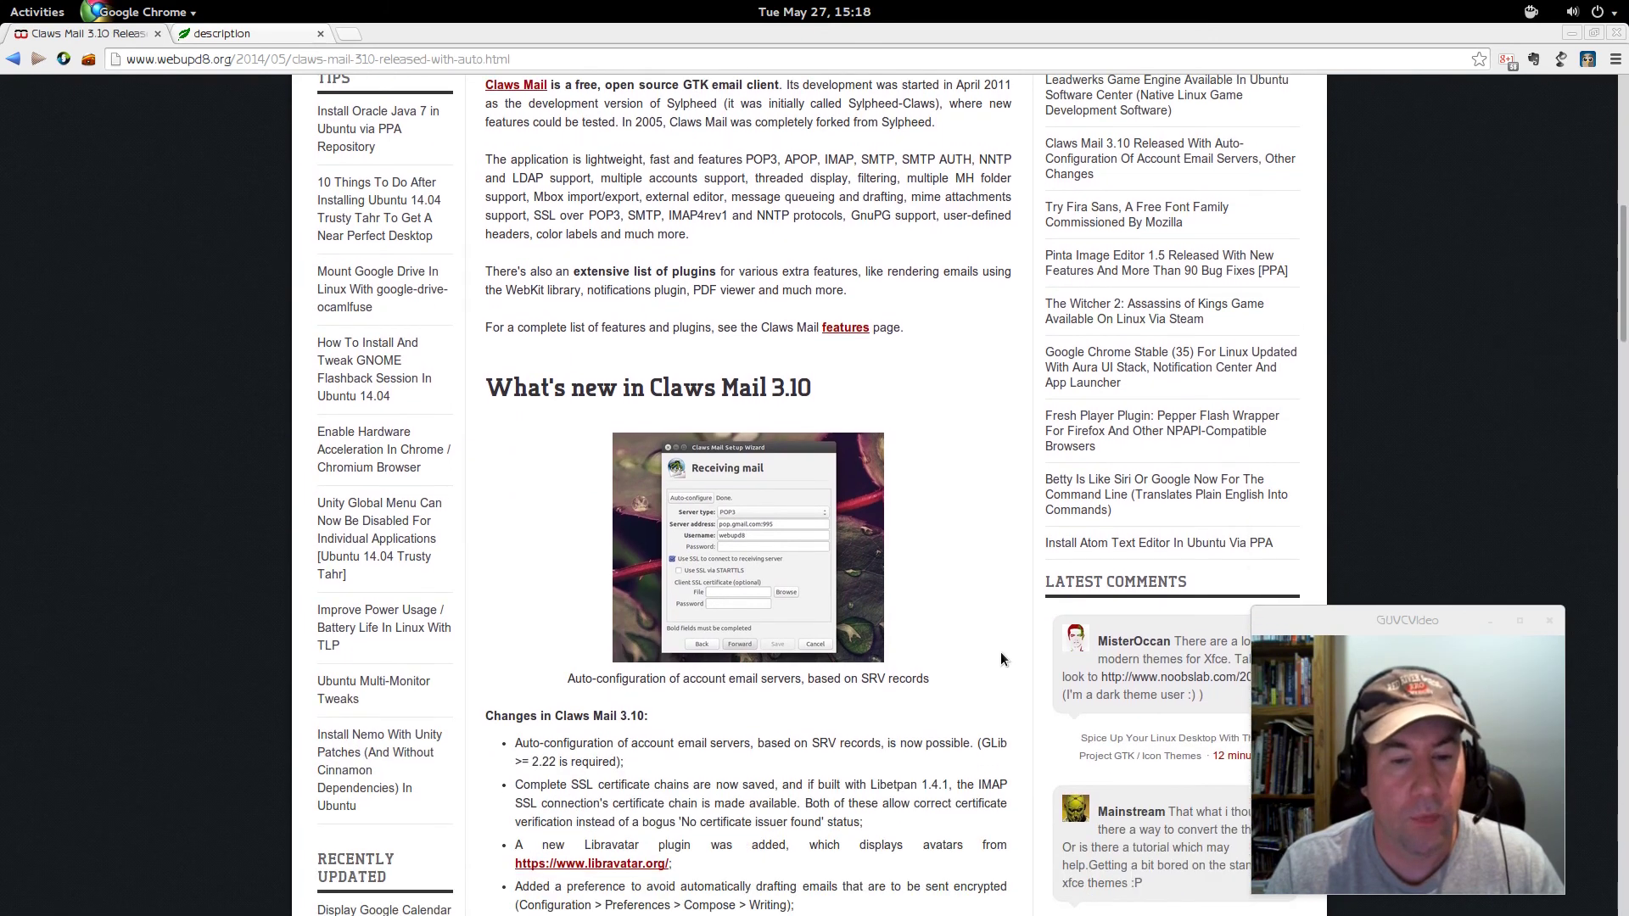
scroll(1000, 658, "down", 9)
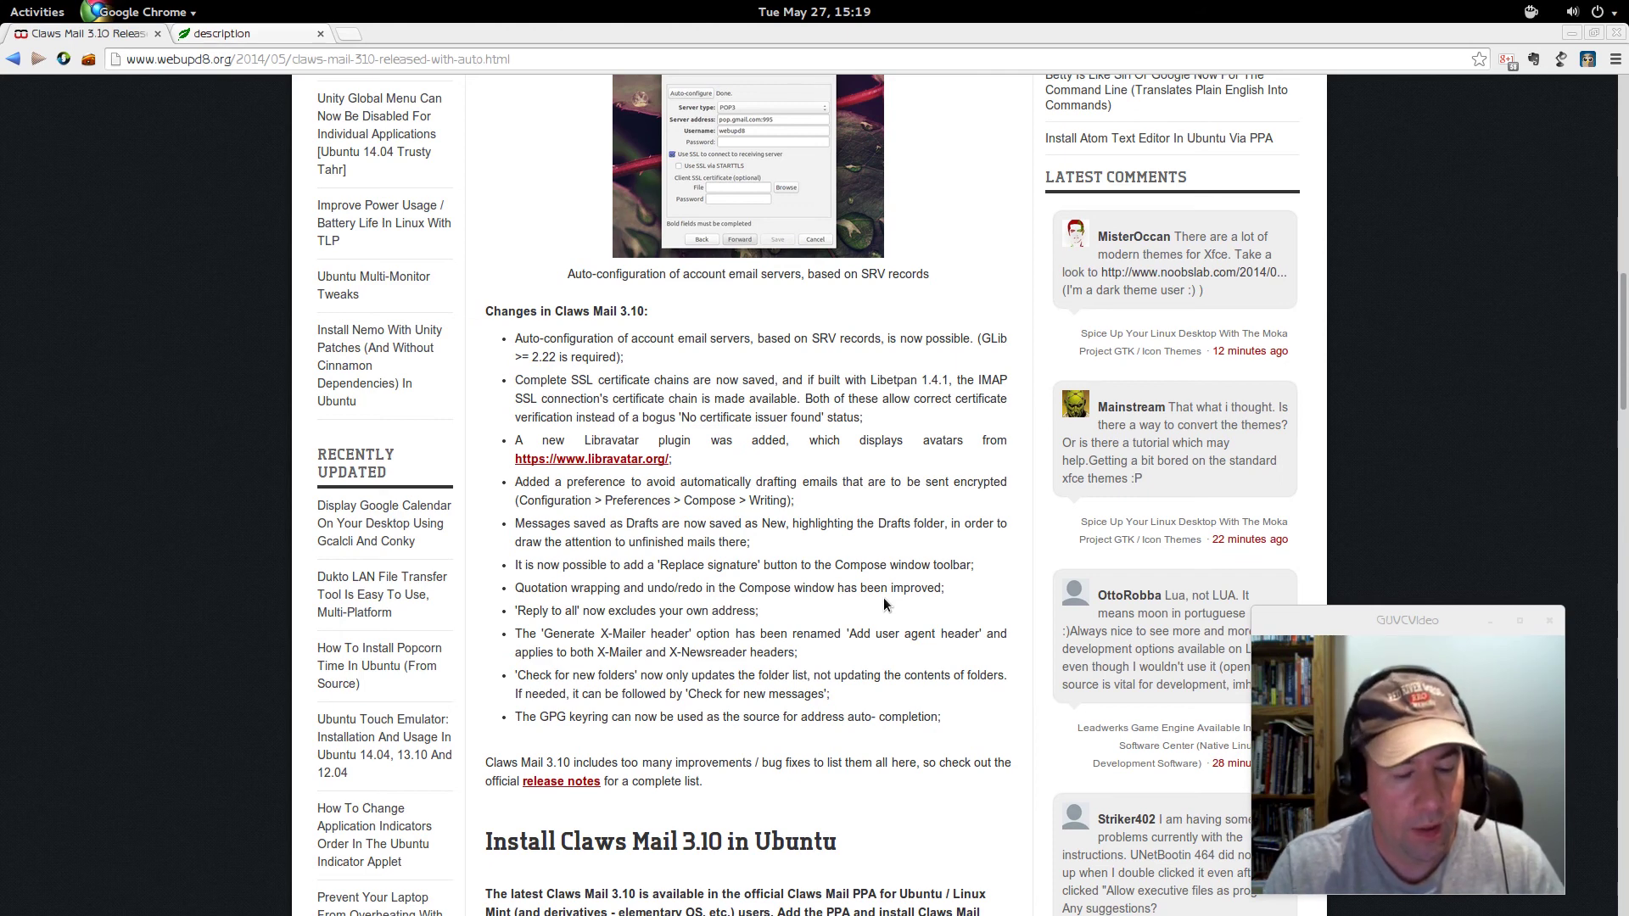
key("super")
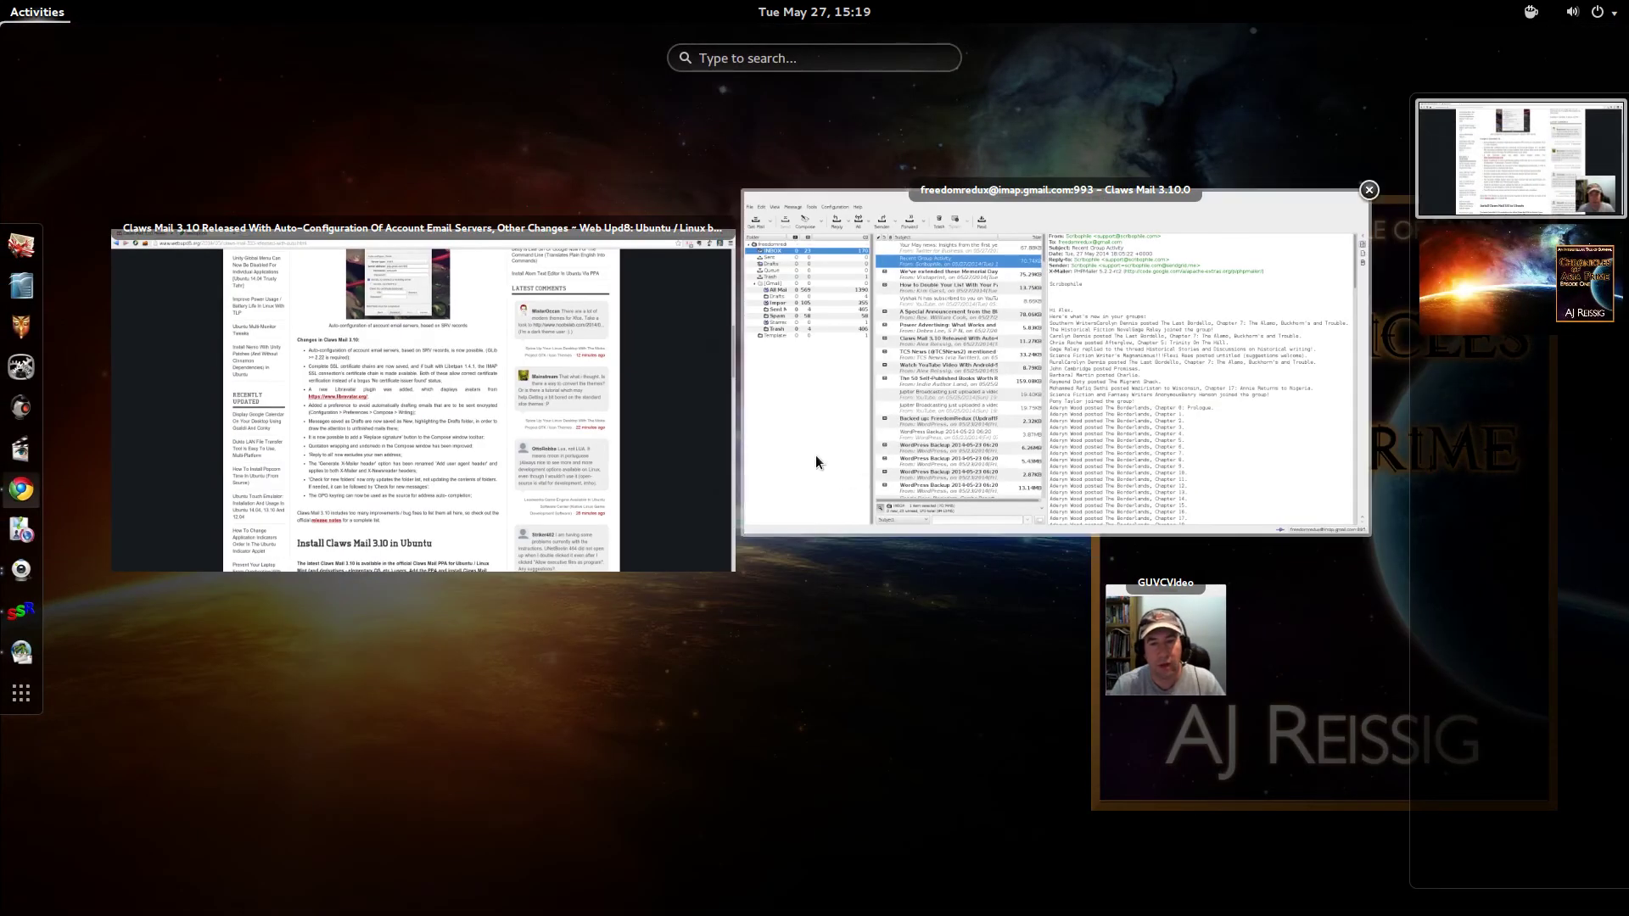
- Bring Claws Mail to the front briefly, then switch back to the Chrome article window
left_click(816, 458)
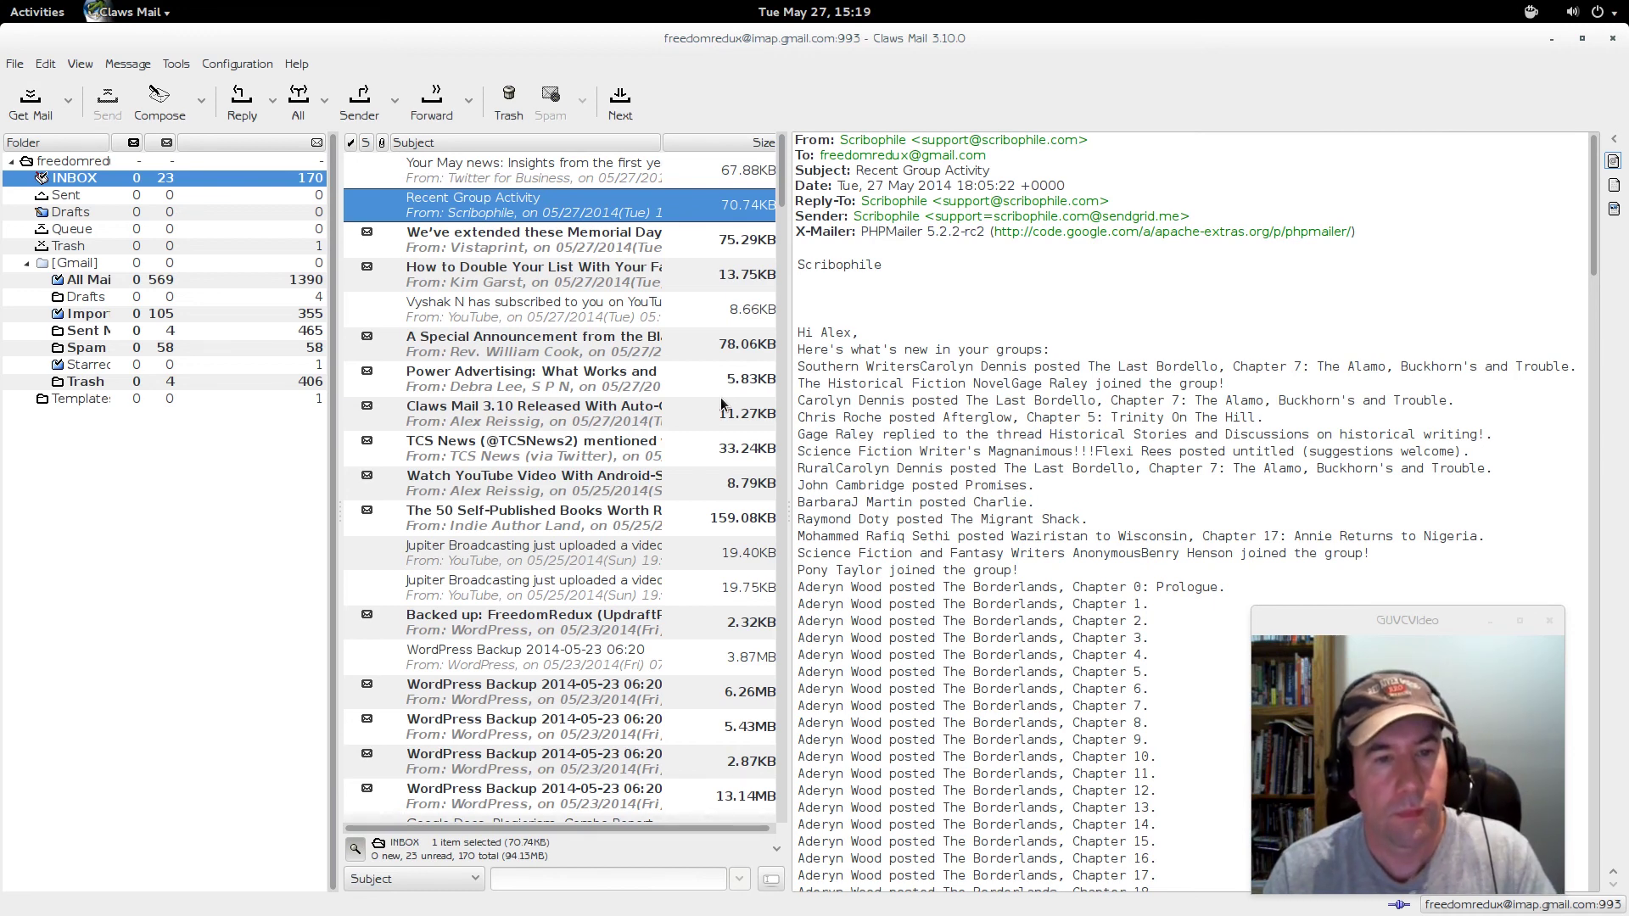
key("super")
left_click(397, 385)
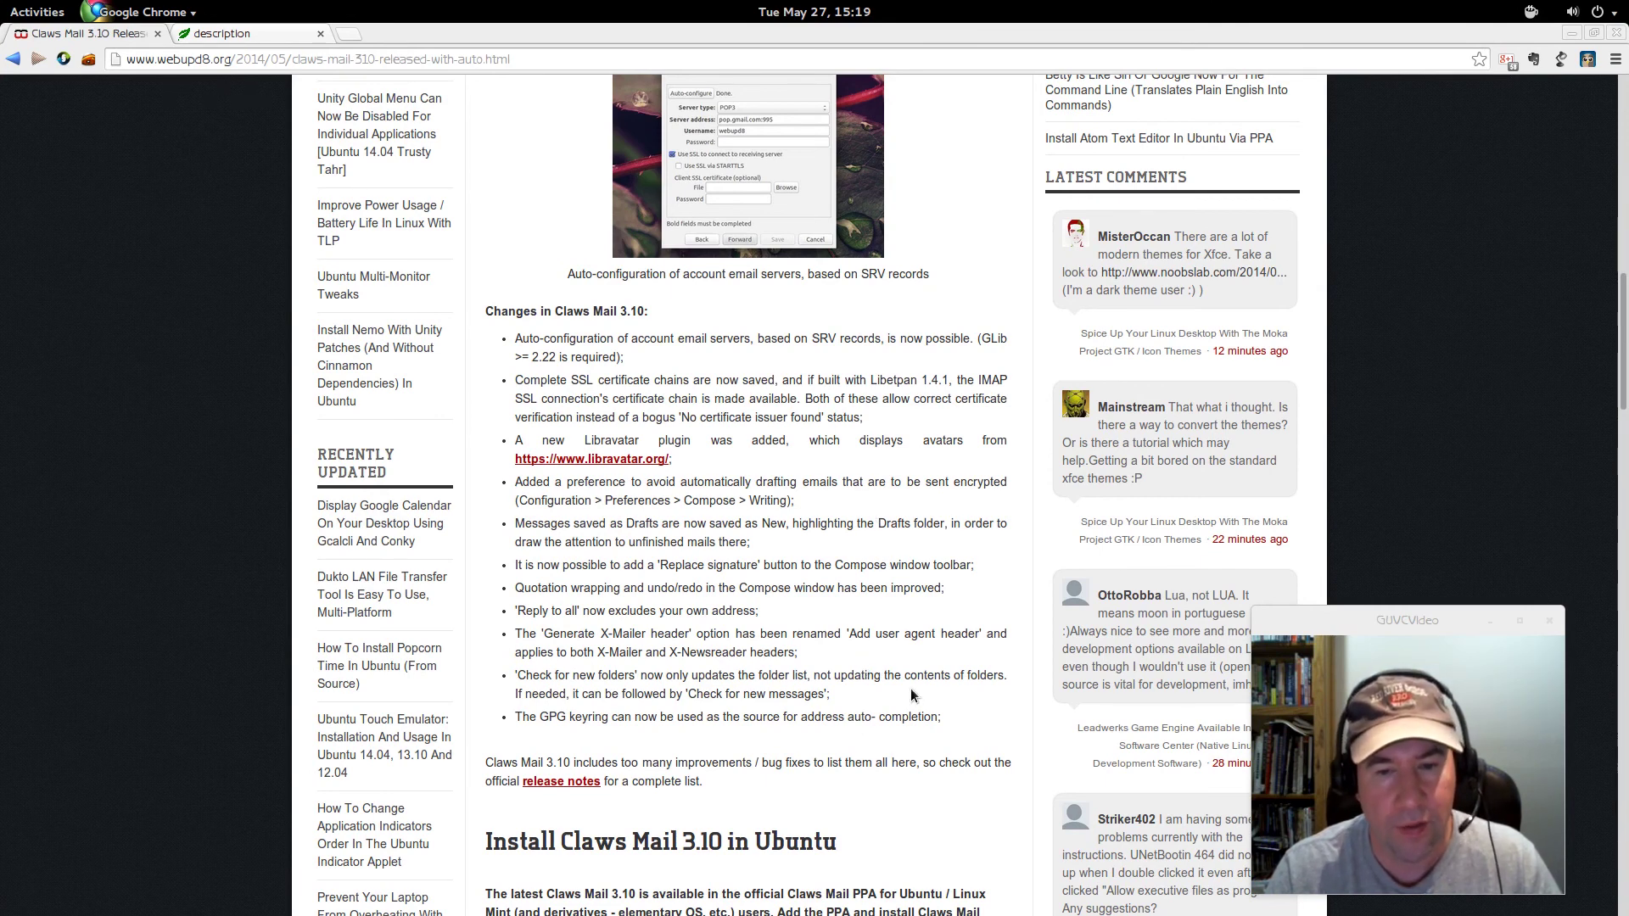
- Scroll through the WebUpd8 Claws Mail 3.10 article, then close the Claws Mail window to reveal the desktop
scroll(914, 690, "down", 3)
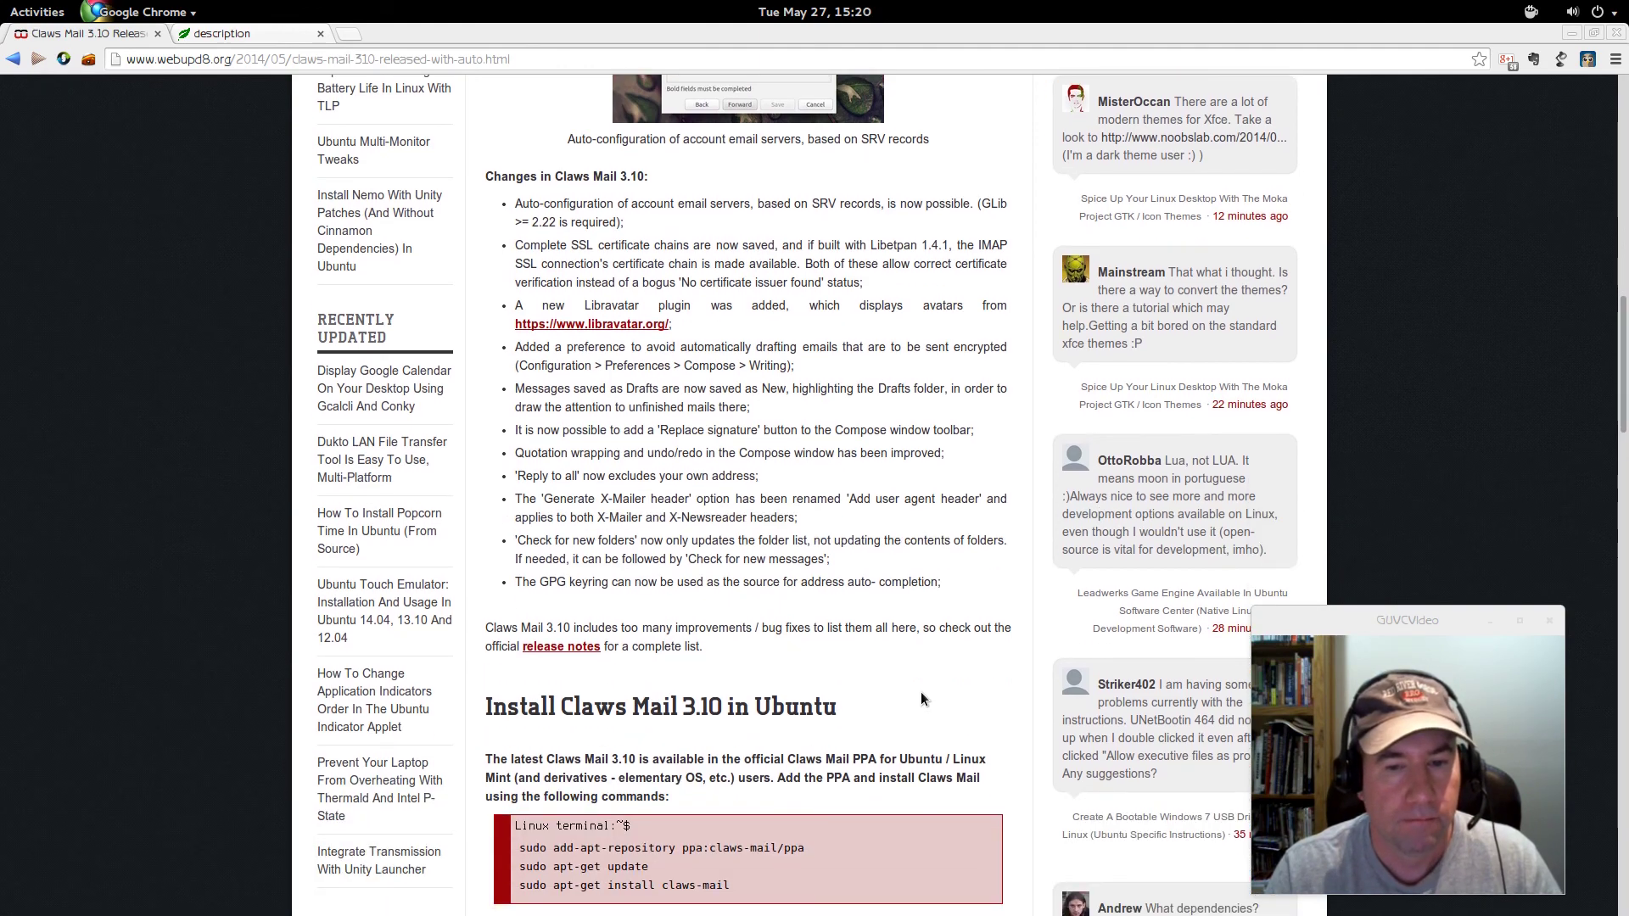
scroll(917, 694, "up", 12)
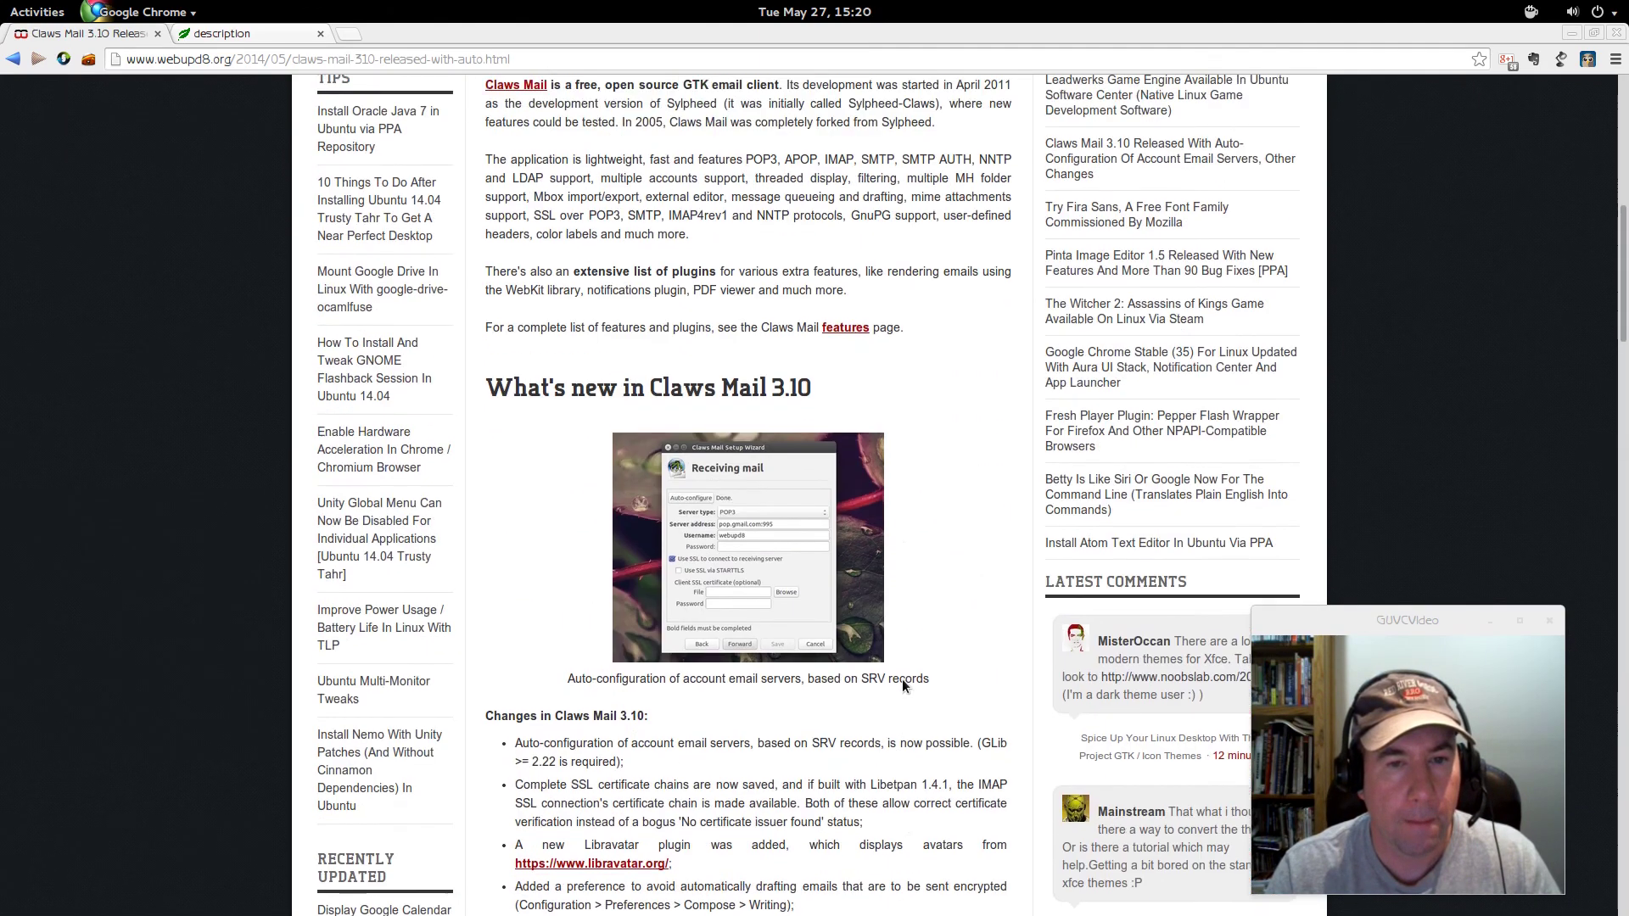
scroll(903, 679, "up", 17)
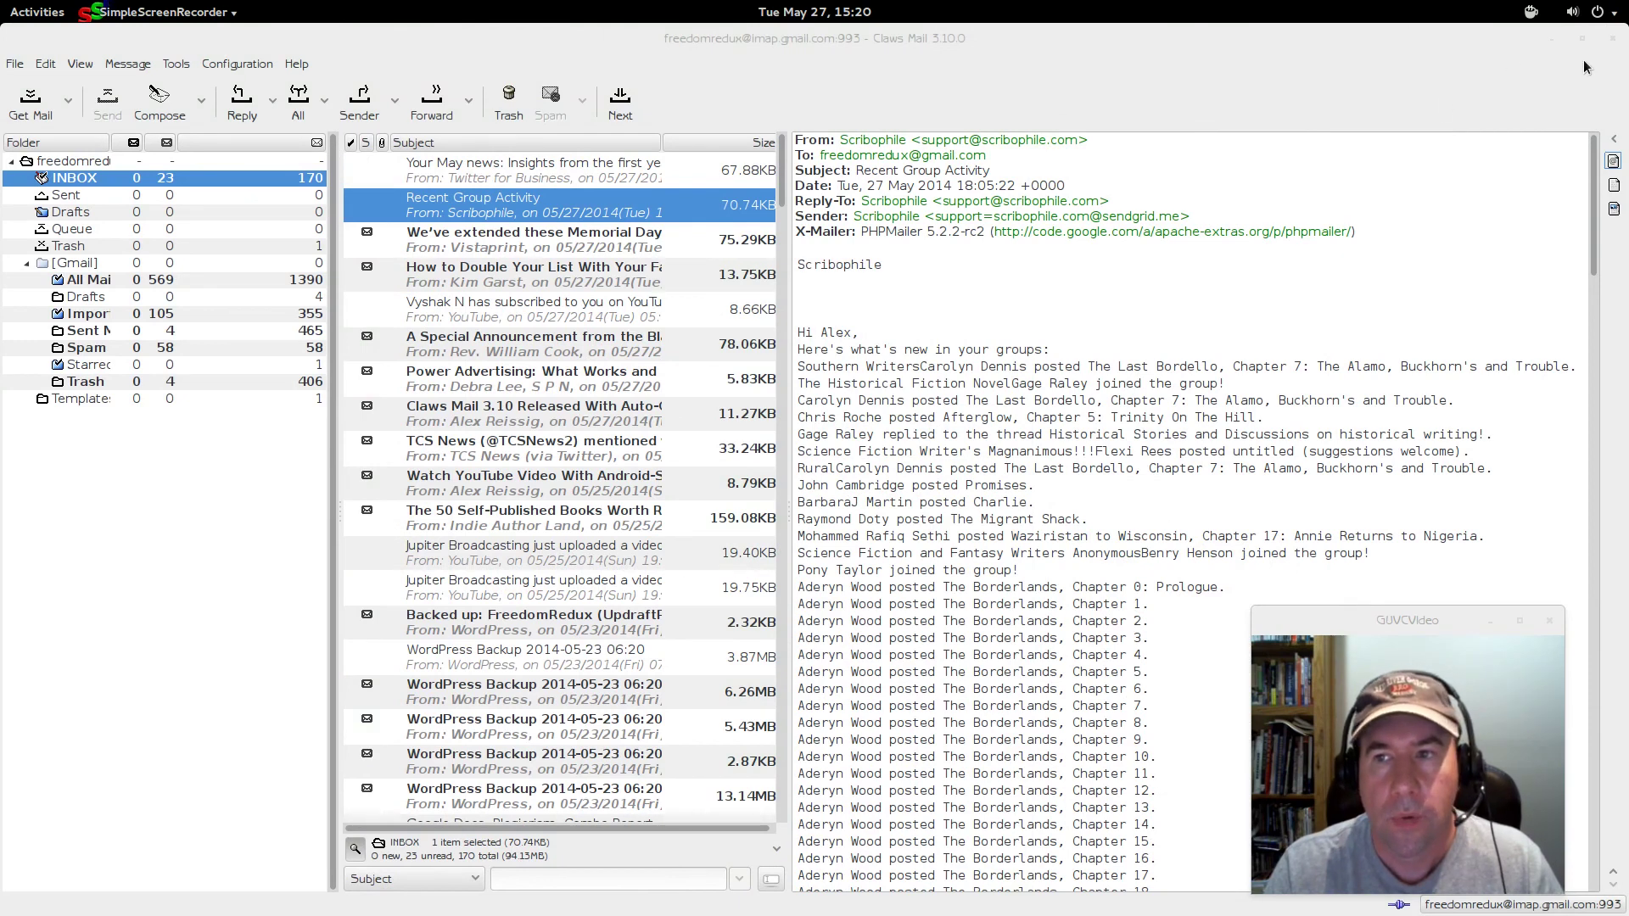
left_click(1614, 39)
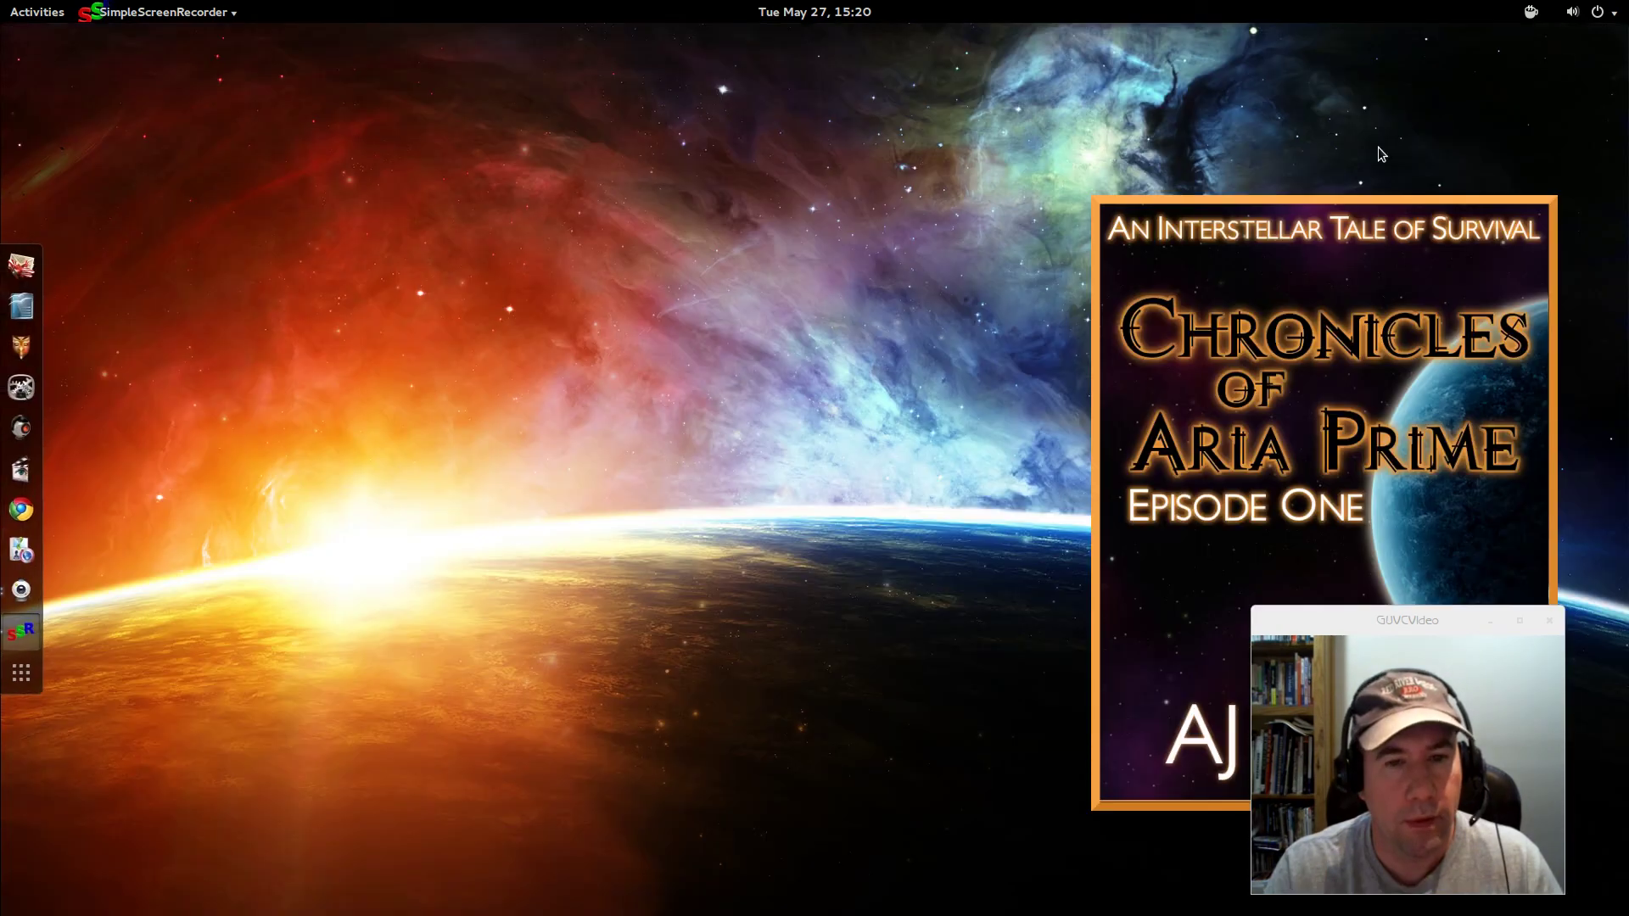